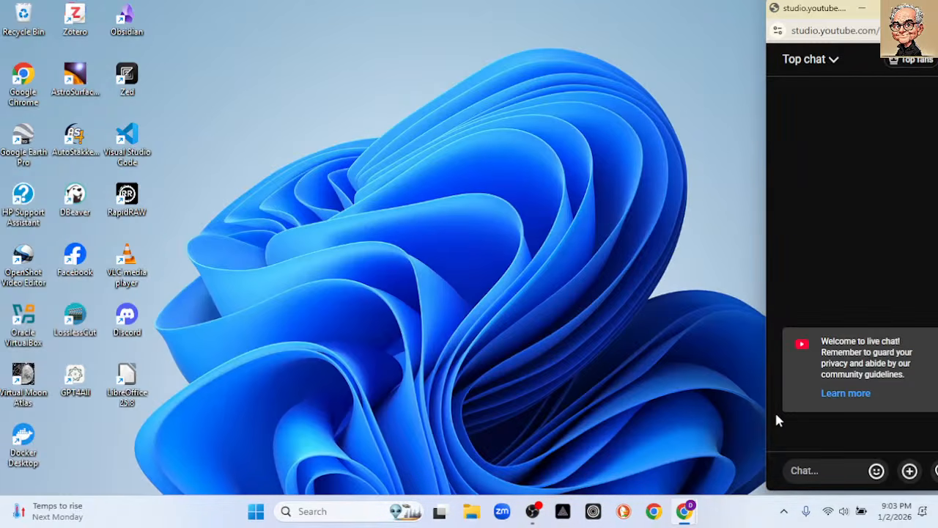
Open disclaimer.png from the ExcelChartLab folder, read the educational-use disclaimer, and close both the image and the folder.
left_click(463, 510)
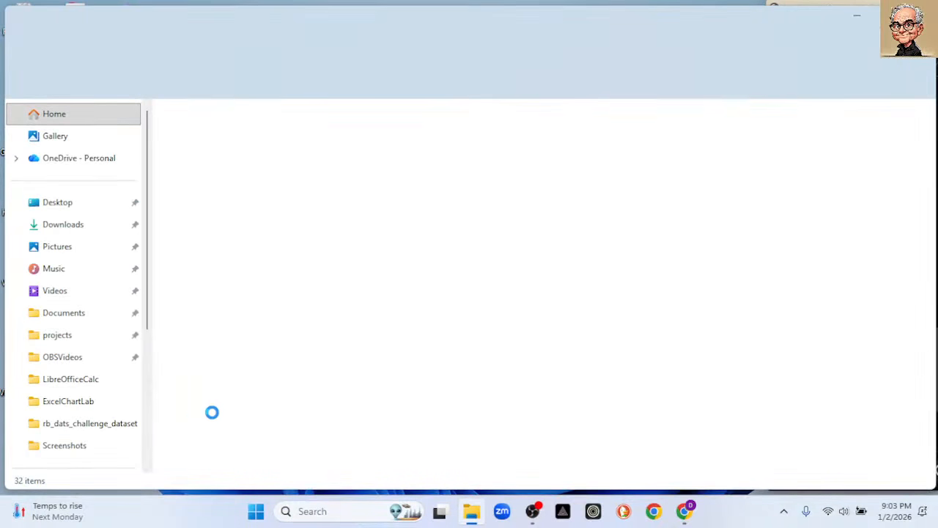
left_click(74, 405)
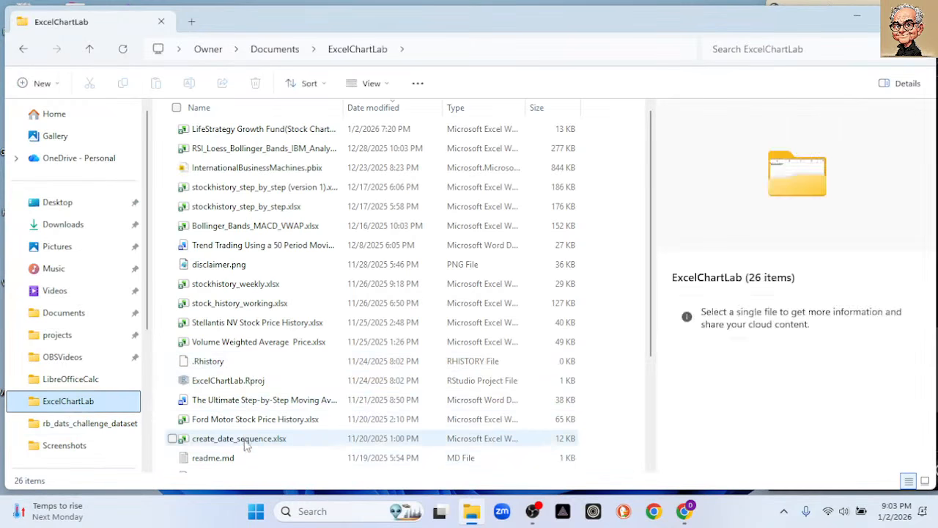
scroll(253, 425, "down", 2)
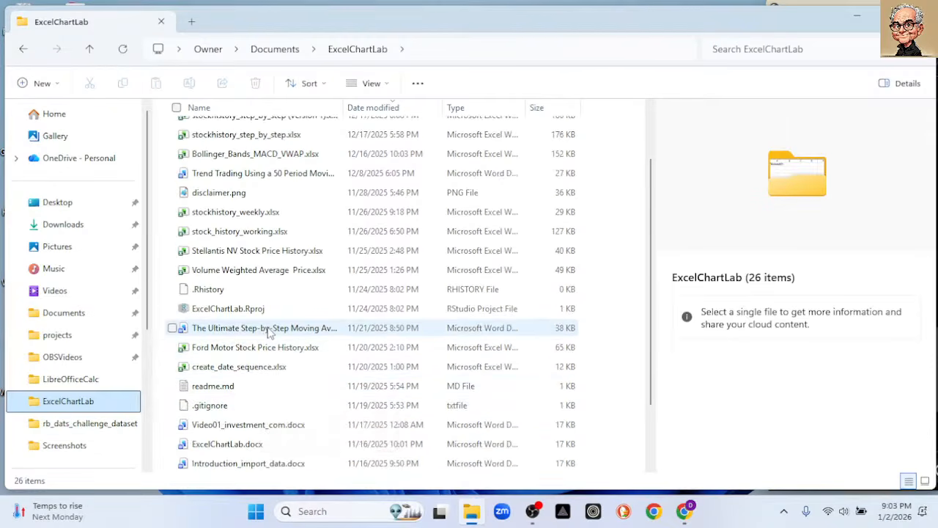
scroll(274, 332, "down", 2)
scroll(279, 330, "up", 4)
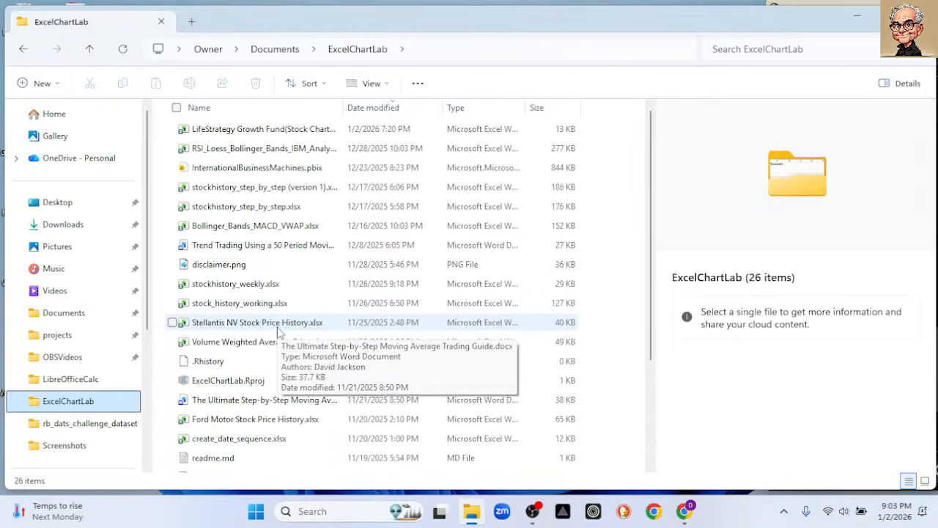
left_click(237, 269)
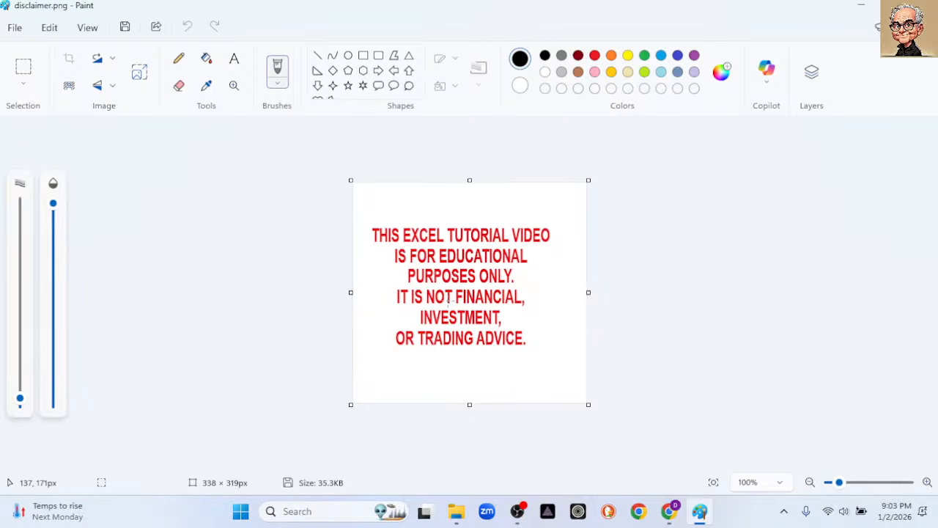
left_click(922, 5)
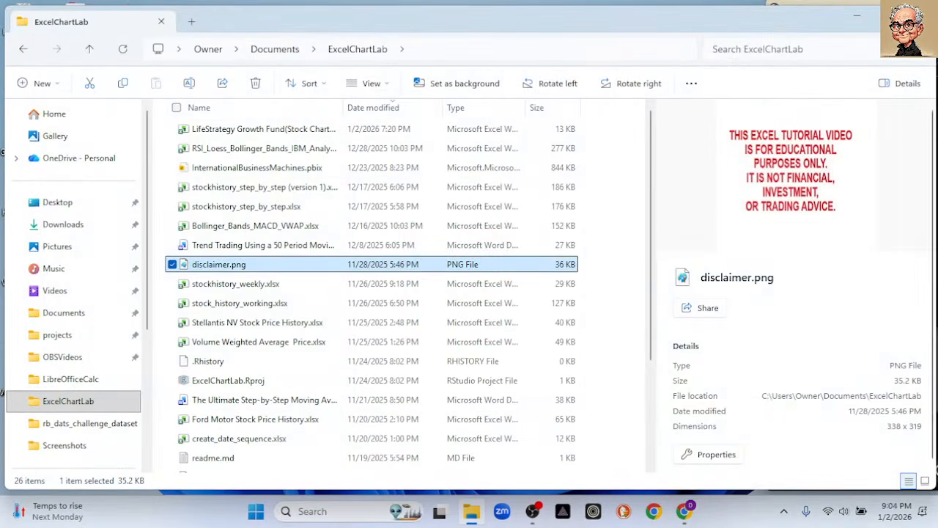
left_click(922, 16)
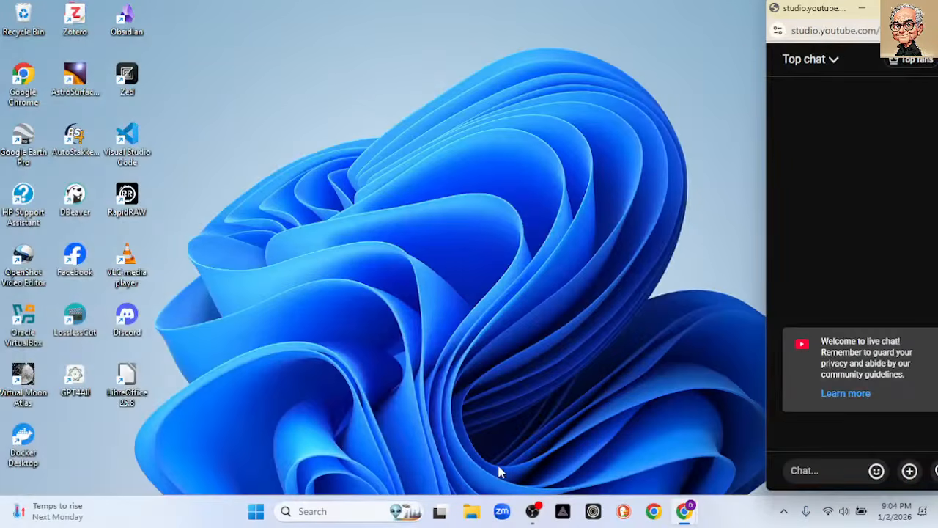
Launch Excel and try to open the recent file VASGX Historical Data.csv.
left_click(256, 512)
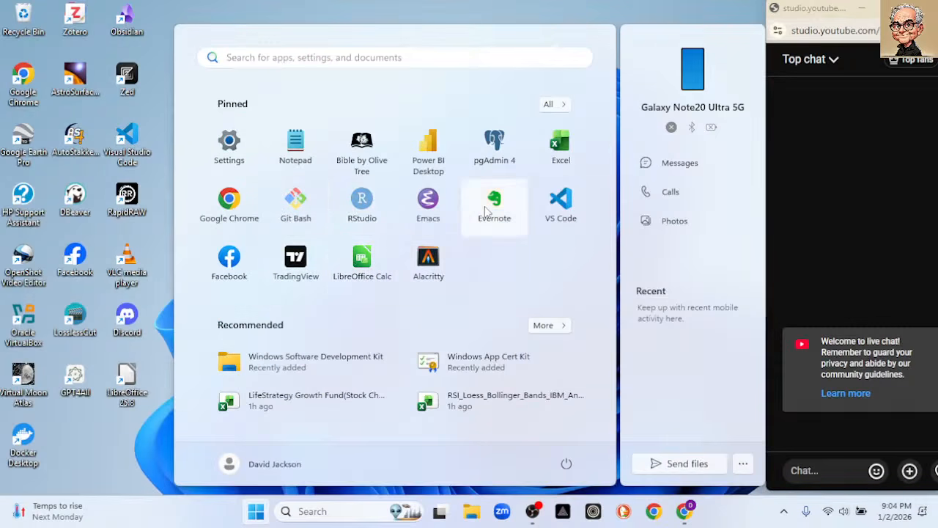
left_click(557, 149)
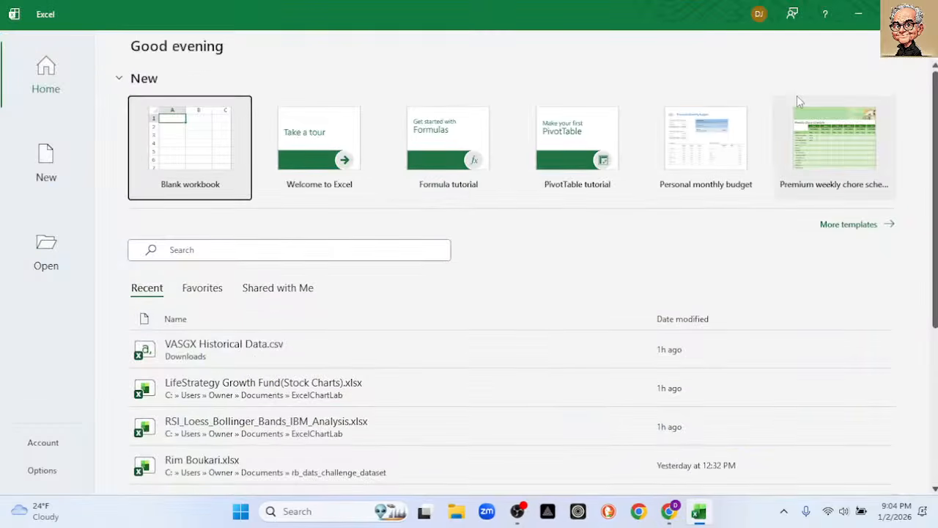
left_click(242, 351)
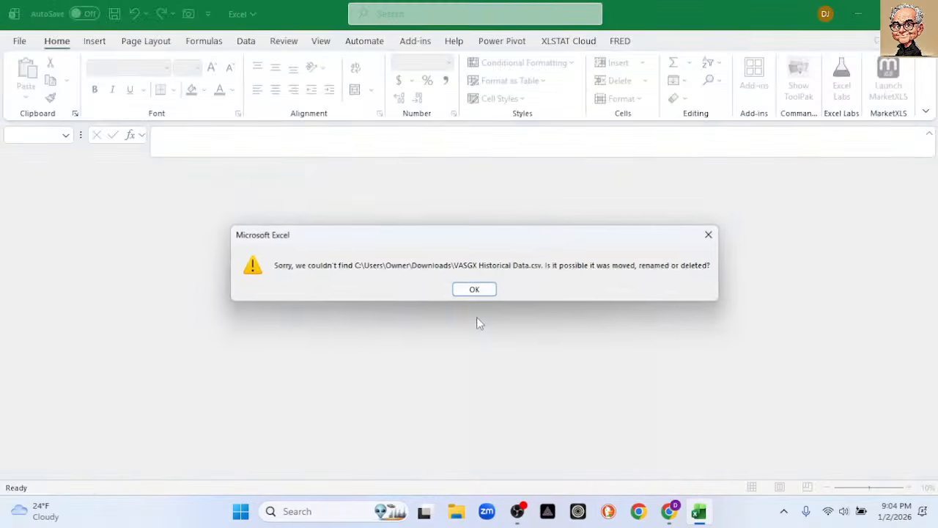
left_click(477, 291)
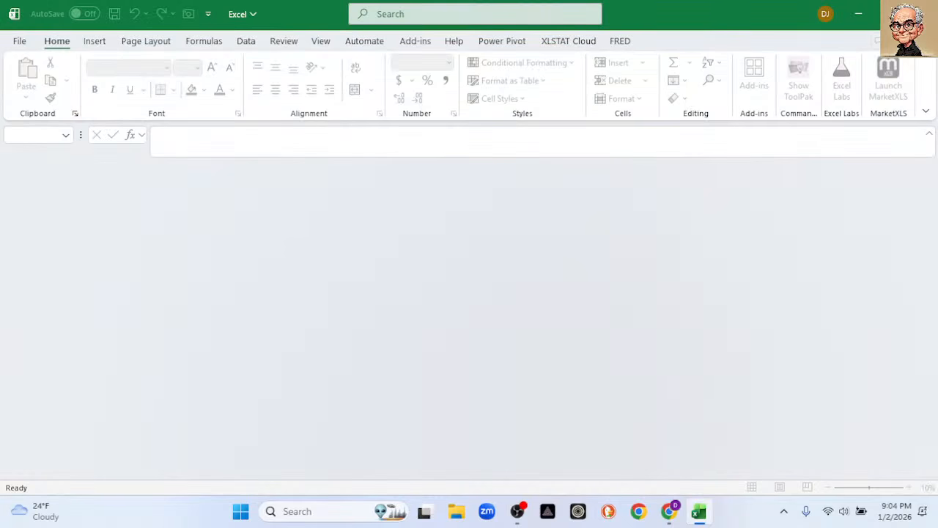
Open the recent workbook LifeStrategy Growth Fund(Stock Charts).xlsx and minimize its window.
left_click(19, 43)
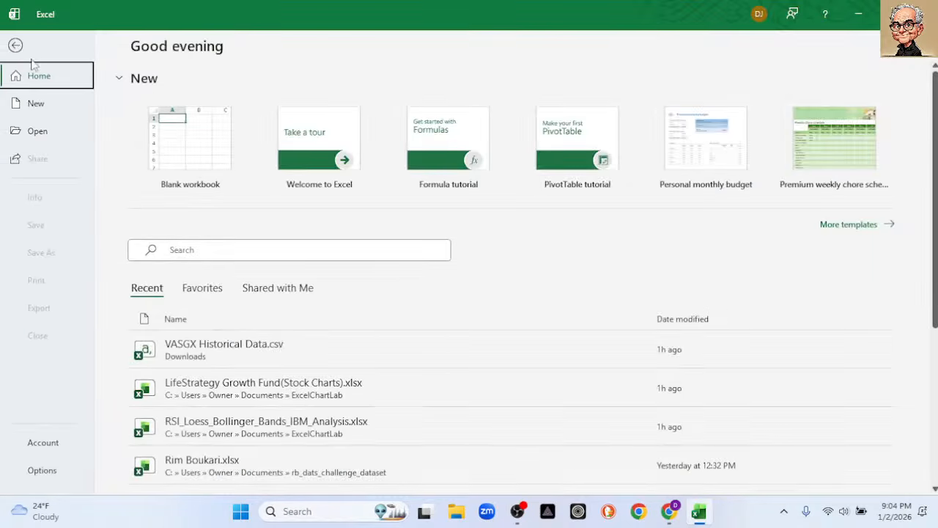
left_click(355, 387)
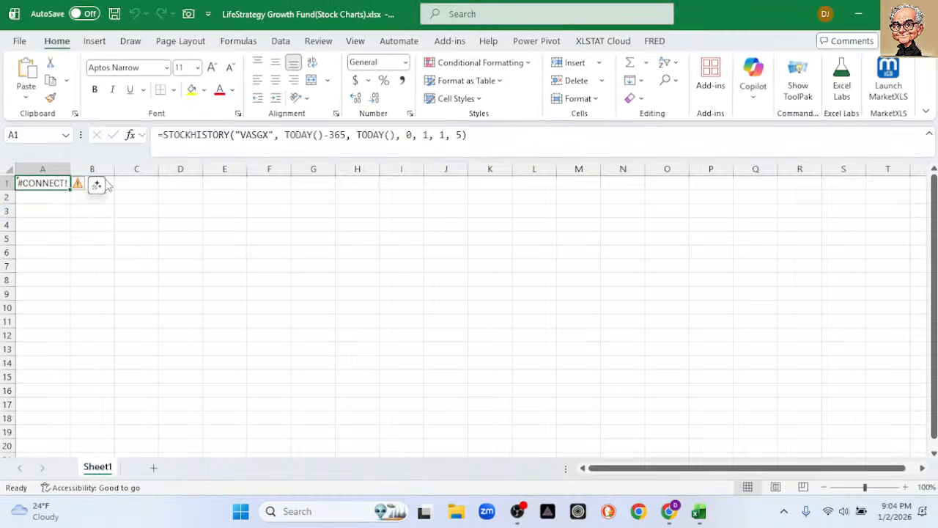
left_click(859, 21)
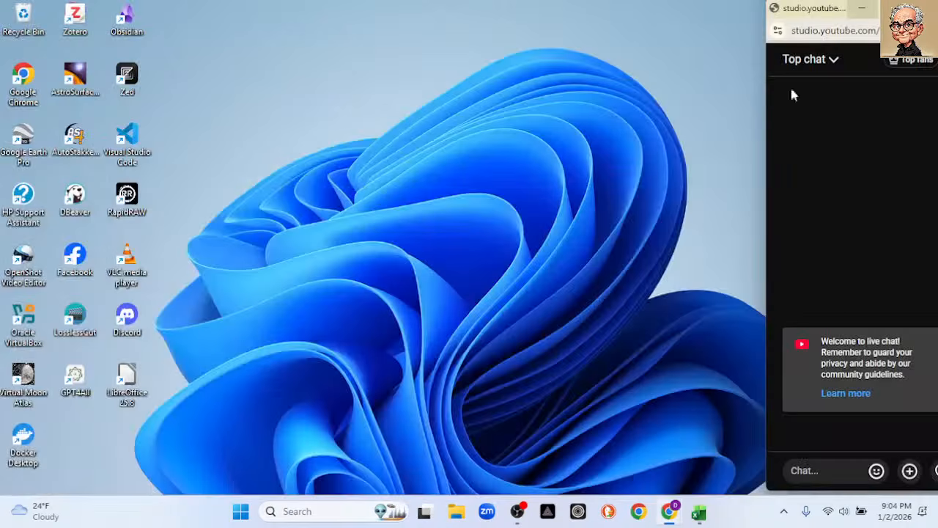
Switch to the Chrome window with the live stream and load investing.com in a new tab.
mouse_move(680, 519)
left_click(655, 463)
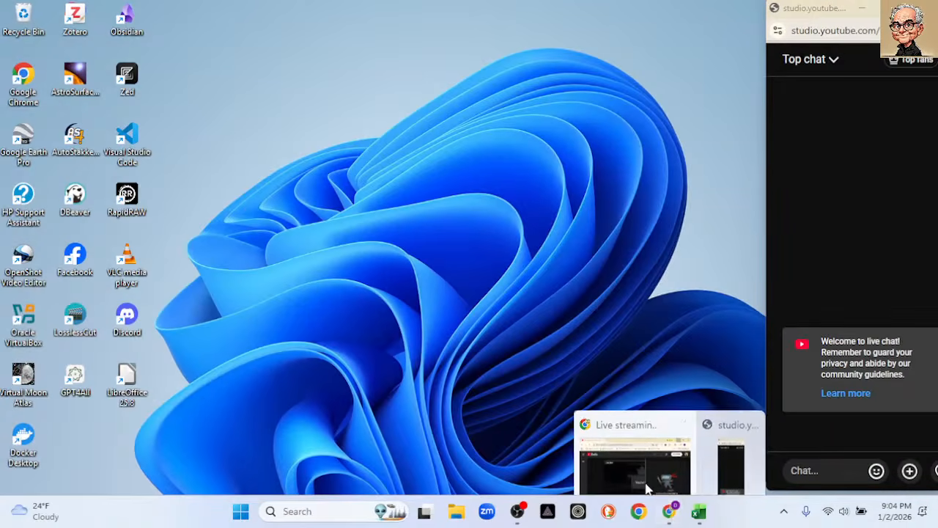
left_click(613, 450)
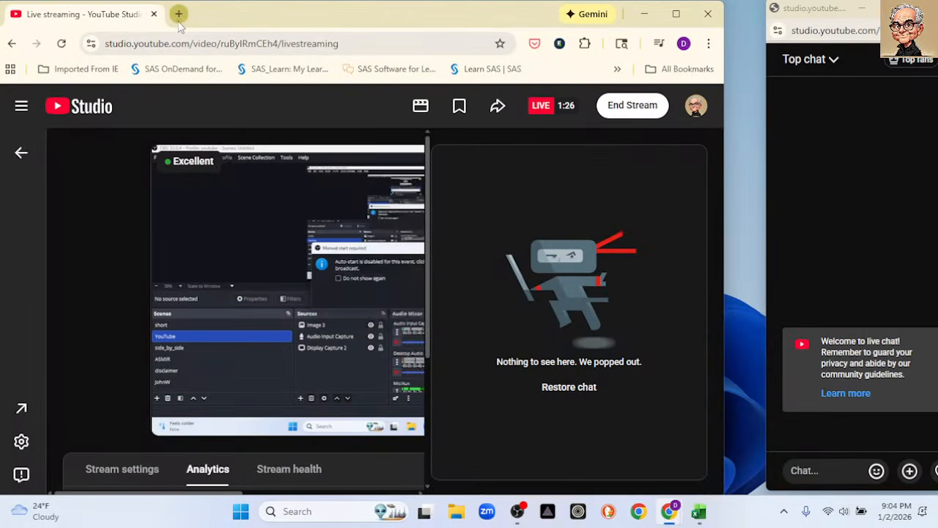
left_click(179, 14)
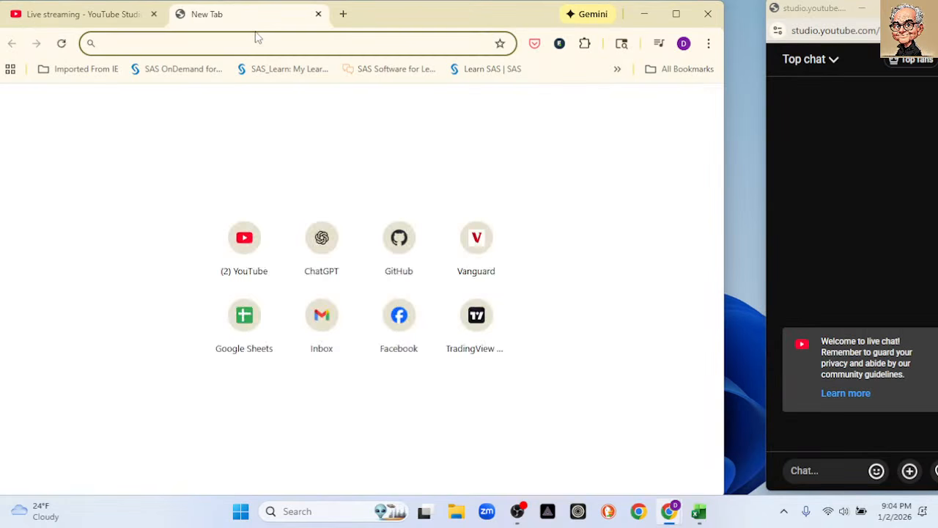
type("inv")
key("Return")
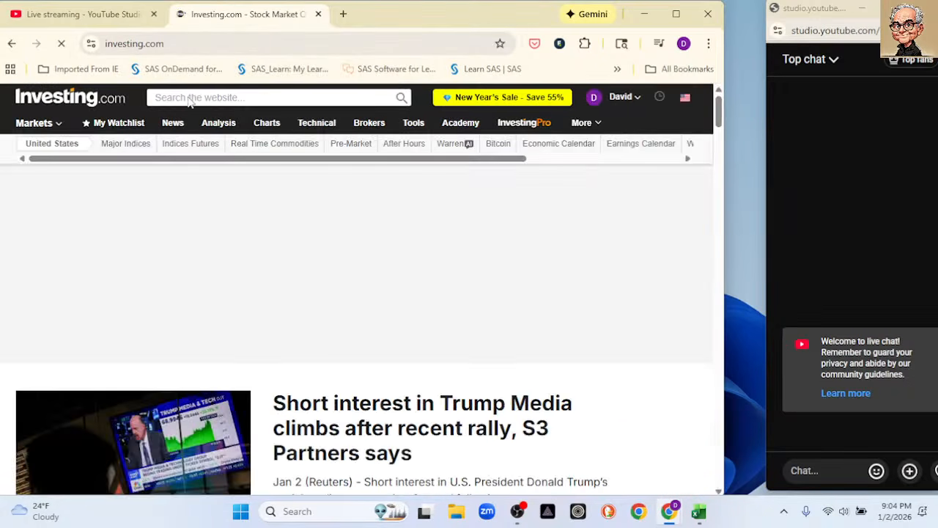
Open the Historical Data page of the Vanguard LifeStrategy Growth Fund (VASGX) and dismiss the promotional banner and pop-up.
left_click(189, 97)
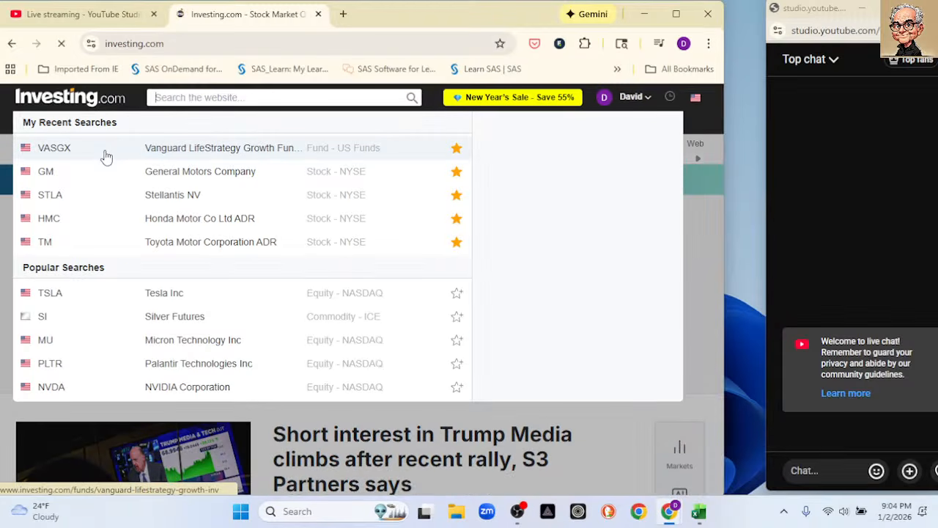
left_click(106, 156)
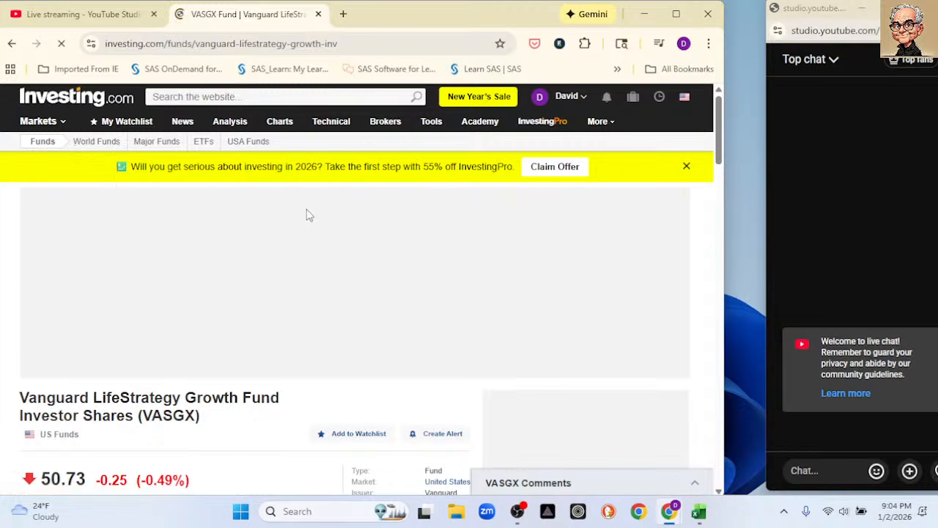
scroll(333, 241, "down", 2)
scroll(333, 247, "down", 3)
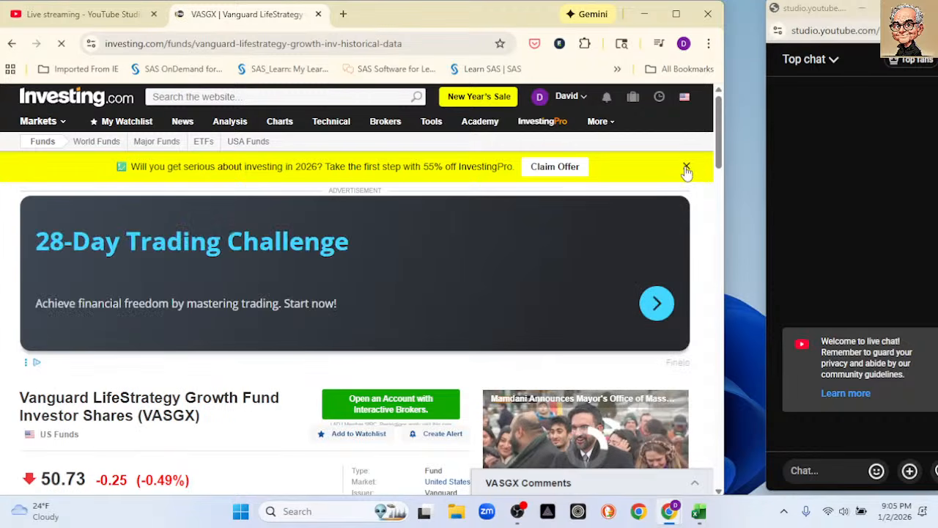
left_click(686, 168)
scroll(316, 317, "down", 5)
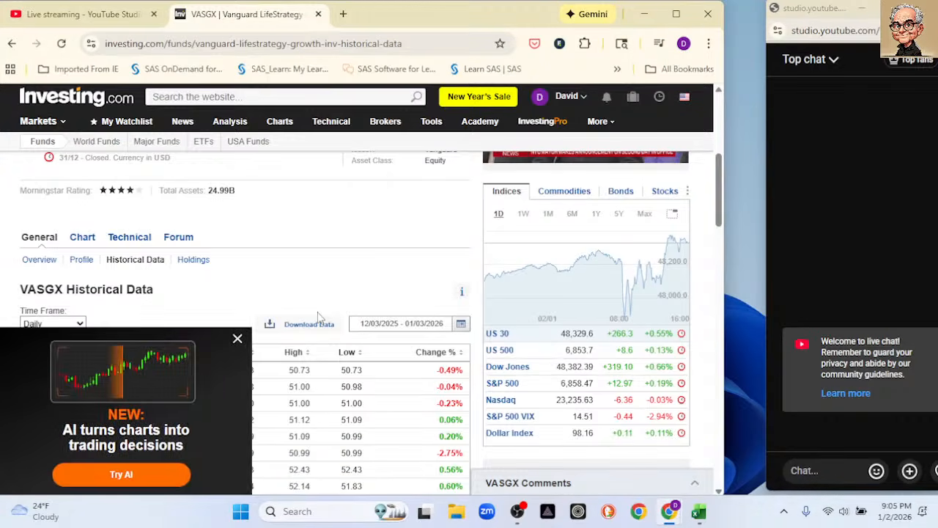
left_click(237, 331)
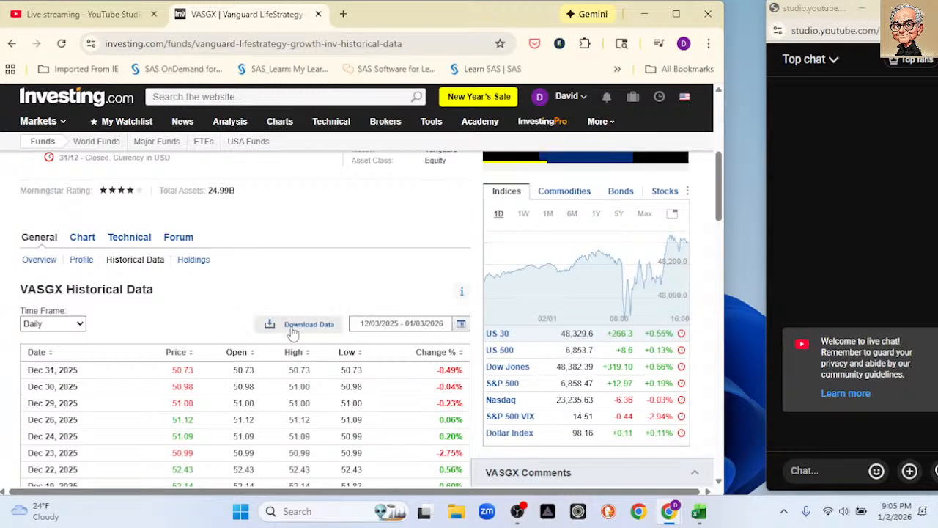
Set the start date of the VASGX historical data's custom range to 01/01/2025.
left_click(362, 329)
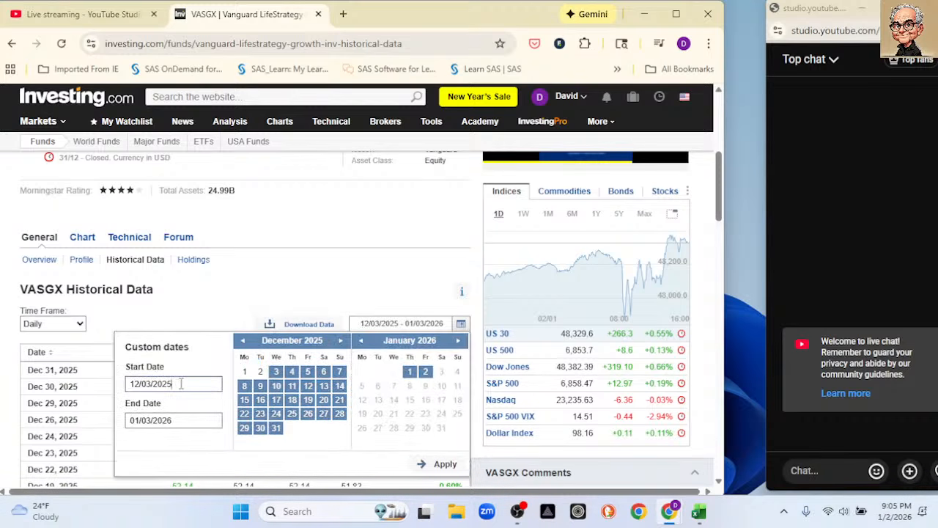
key("BackSpace")
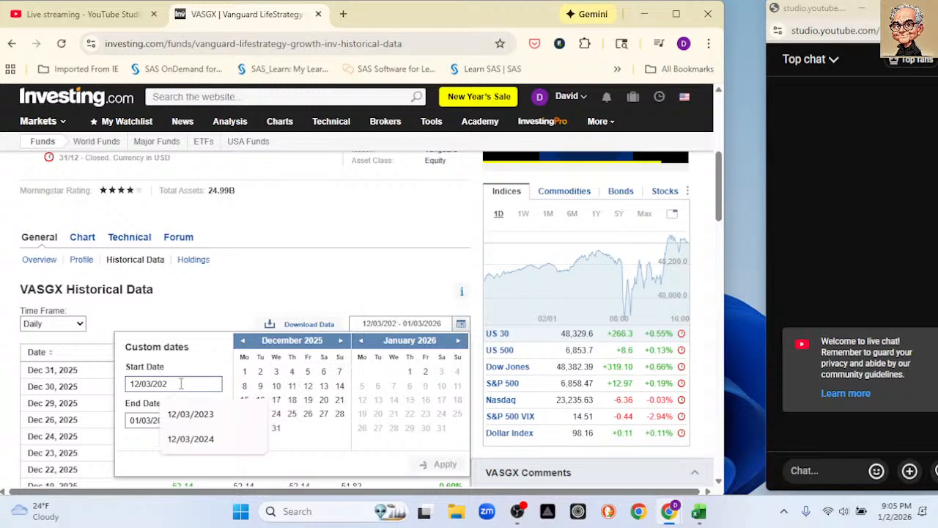
type("4")
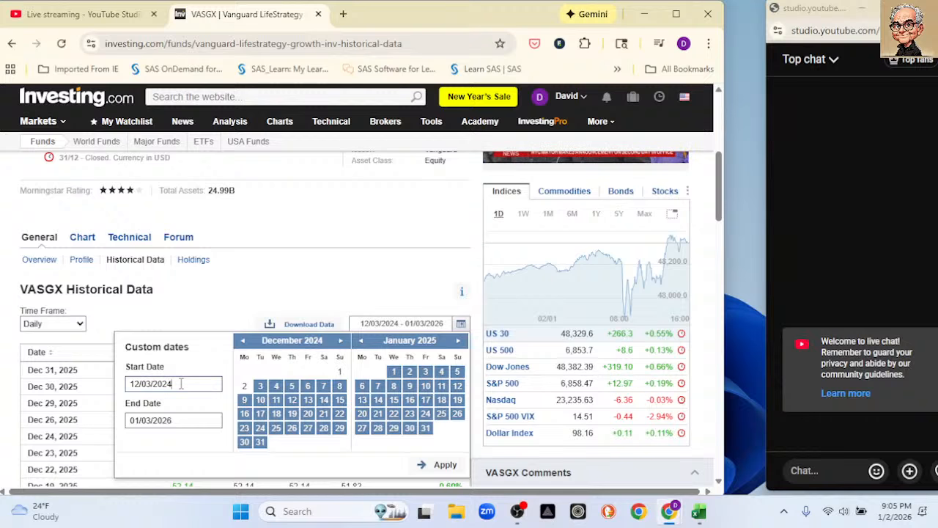
key("BackSpace")
key("BackSpace")
key("BackSpace")
key("BackSpace")
key("BackSpace")
key("BackSpace")
key("BackSpace")
key("BackSpace")
key("BackSpace")
key("BackSpace")
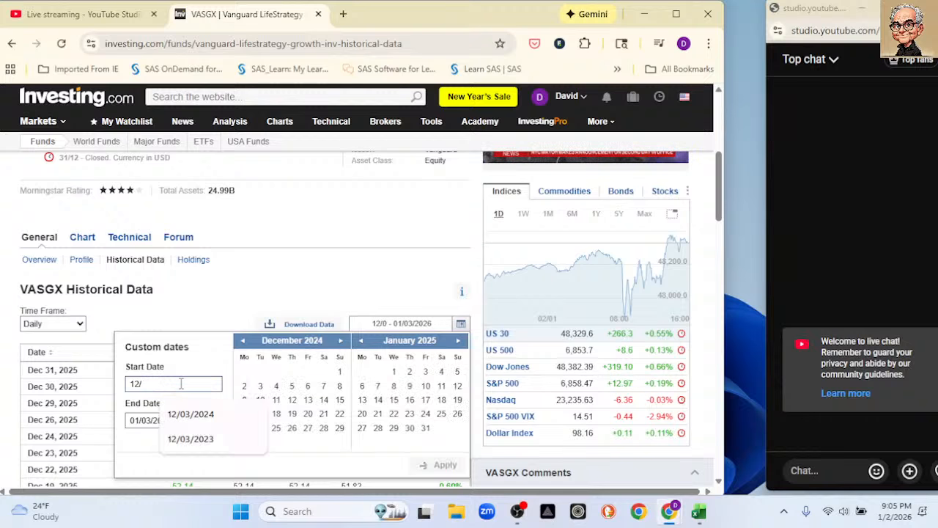
type("01/01/")
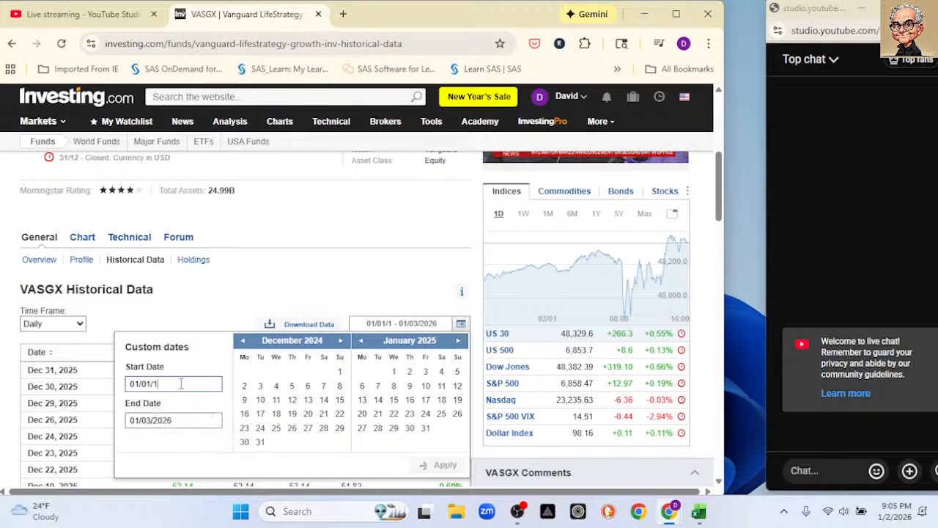
type("2025")
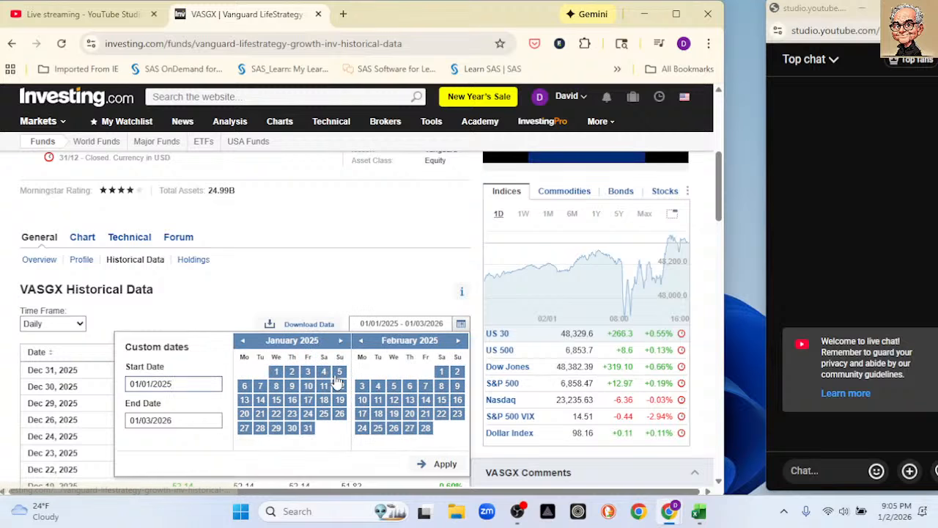
Apply the custom date range, download the VASGX historical data, and minimize the browser.
left_click(444, 469)
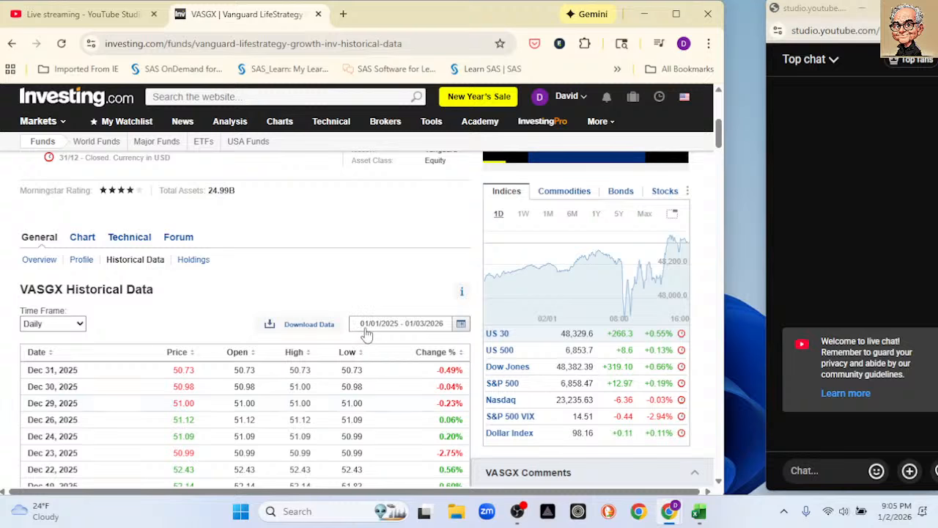
left_click(302, 328)
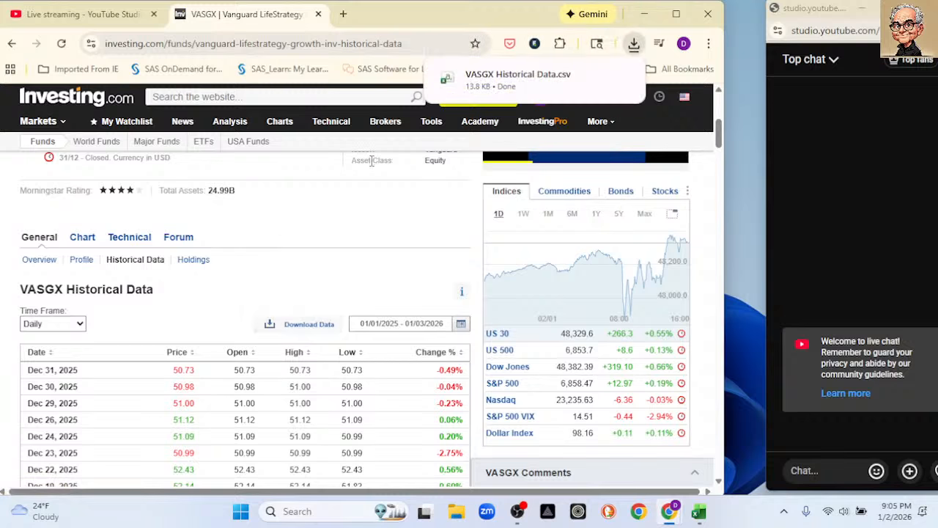
left_click(645, 14)
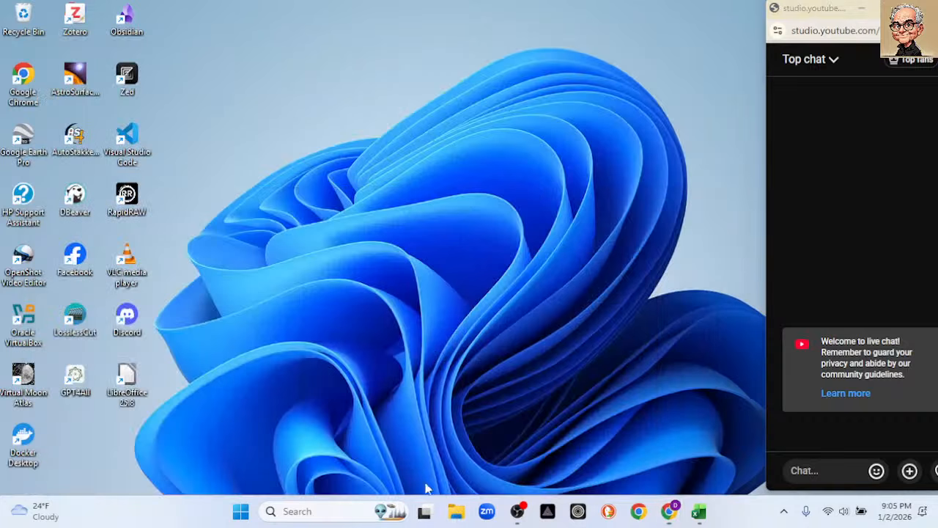
Open the Downloads folder in File Explorer and delete VisualStudioSetup.exe.
key("super+e")
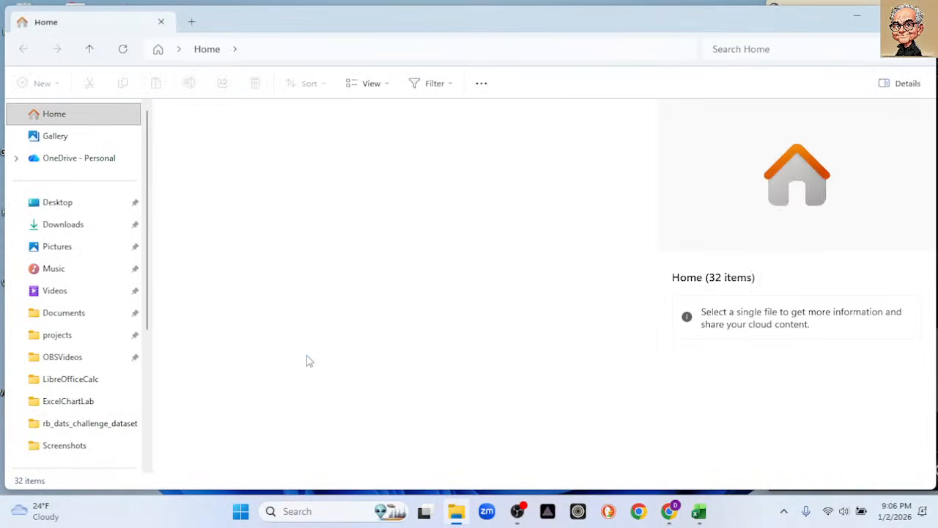
left_click(73, 229)
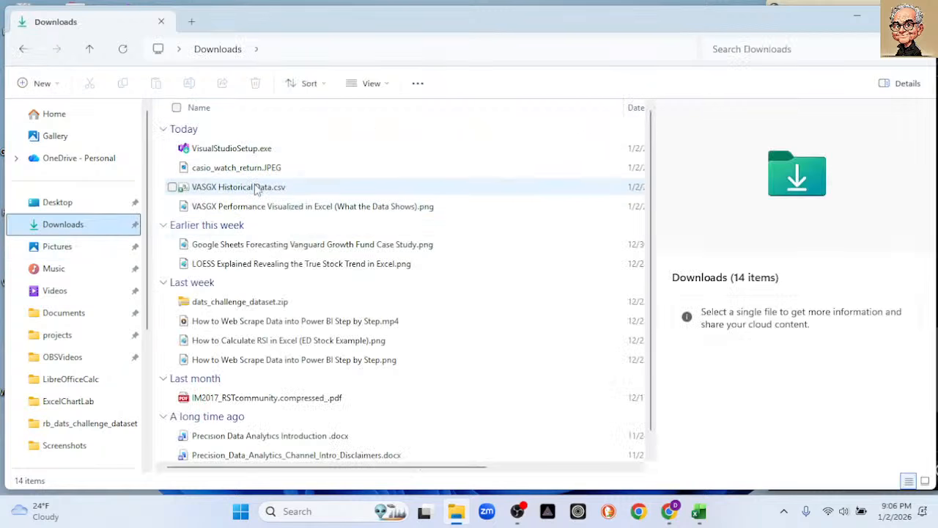
left_click(247, 148)
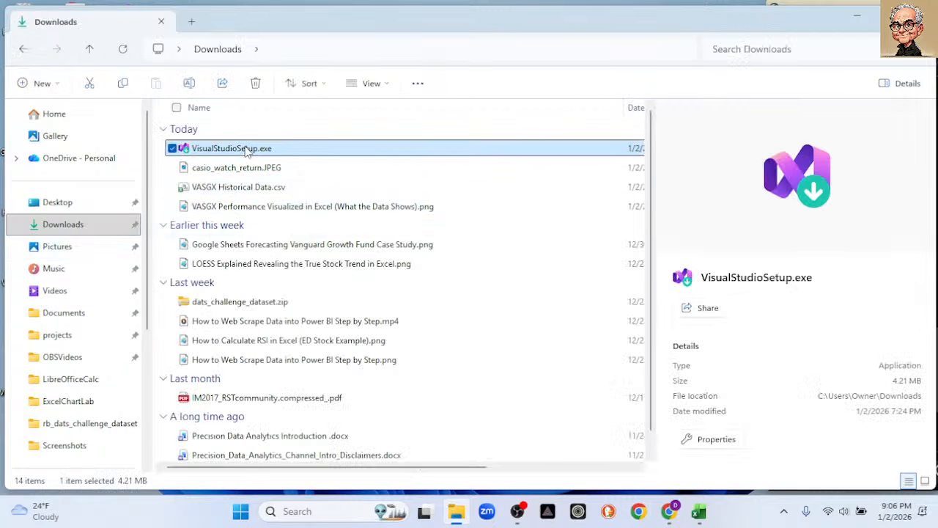
key("Delete")
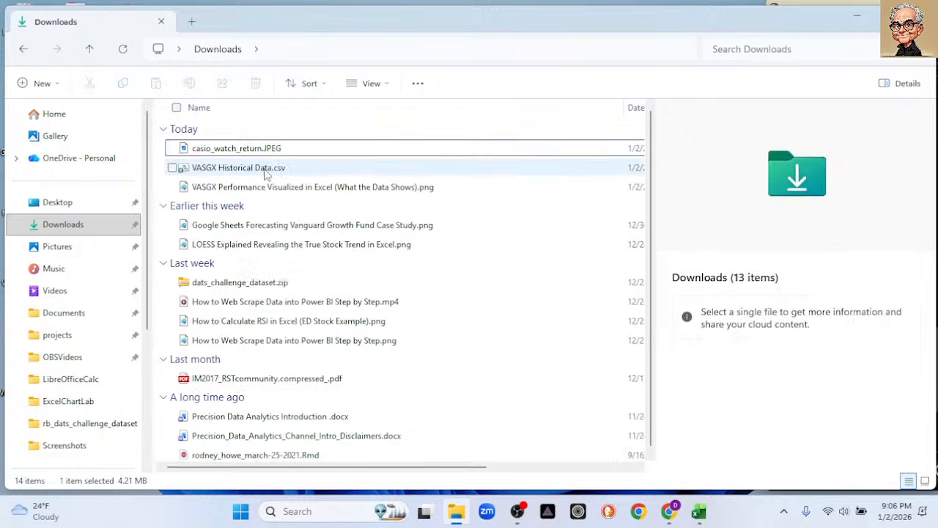
Open the downloaded VASGX Historical Data.csv in Notepad.
left_click(266, 172)
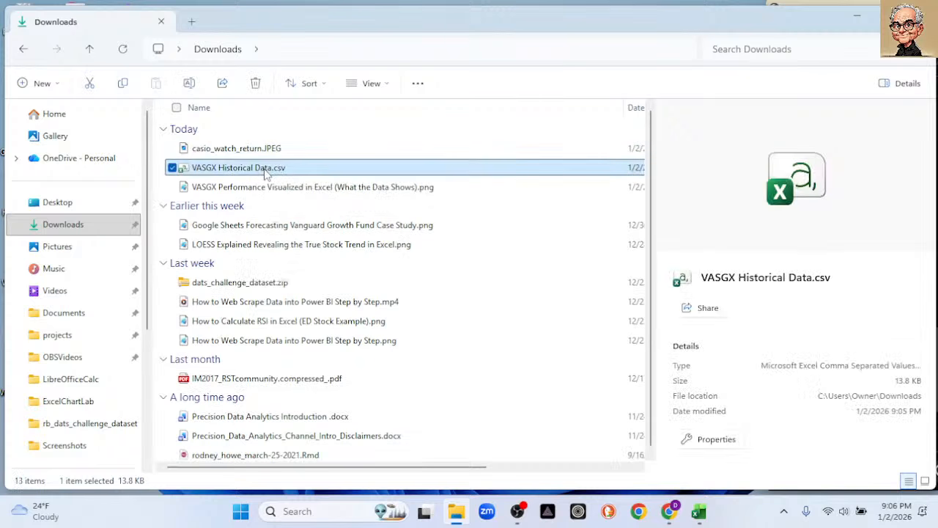
right_click(266, 172)
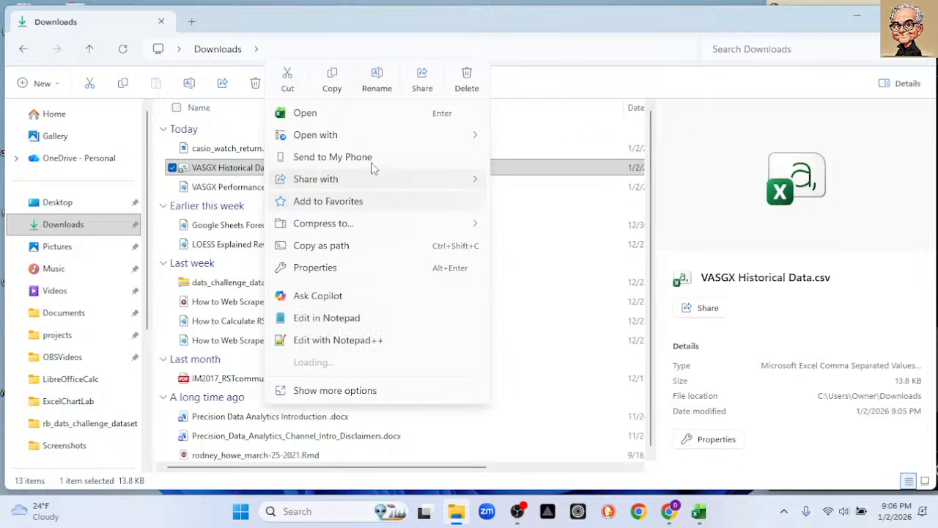
mouse_move(411, 136)
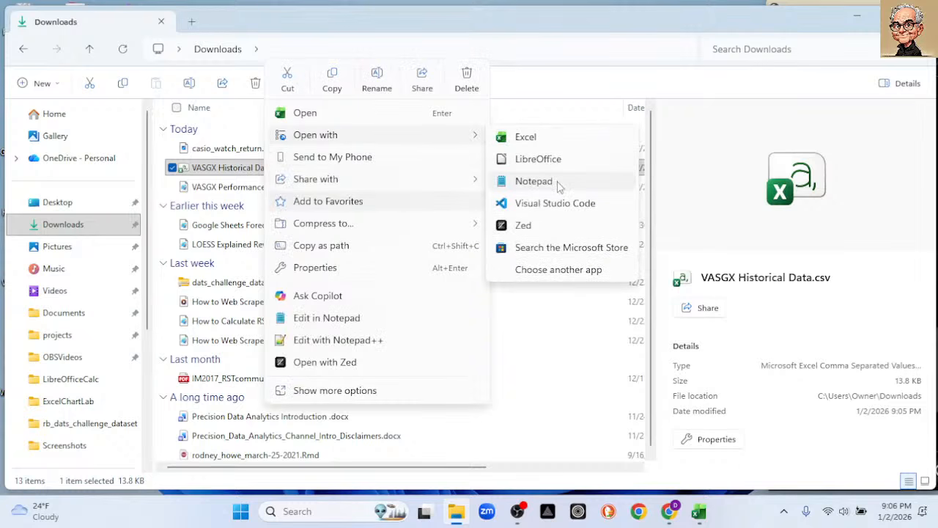
left_click(557, 183)
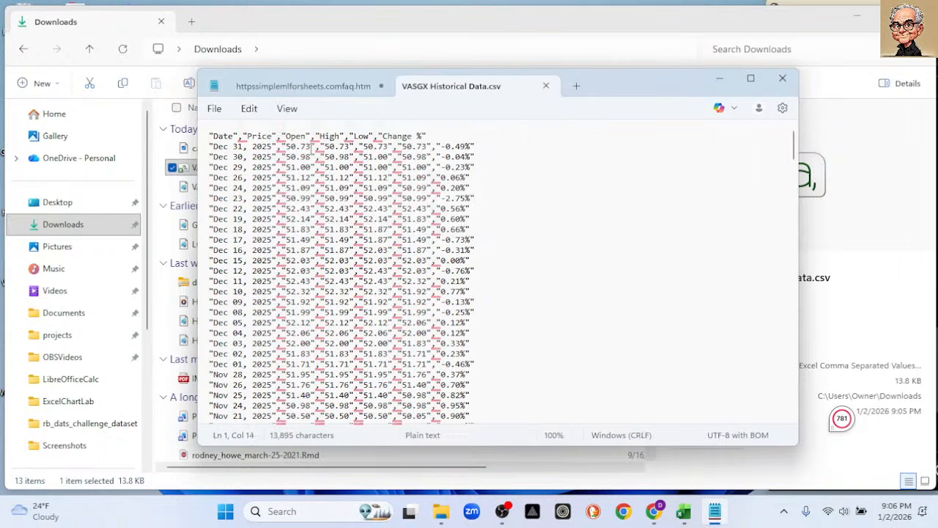
Rename the Price column header to Close in the CSV's first line, and close Notepad and the Downloads window.
key("BackSpace")
key("BackSpace")
key("BackSpace")
key("BackSpace")
key("BackSpace")
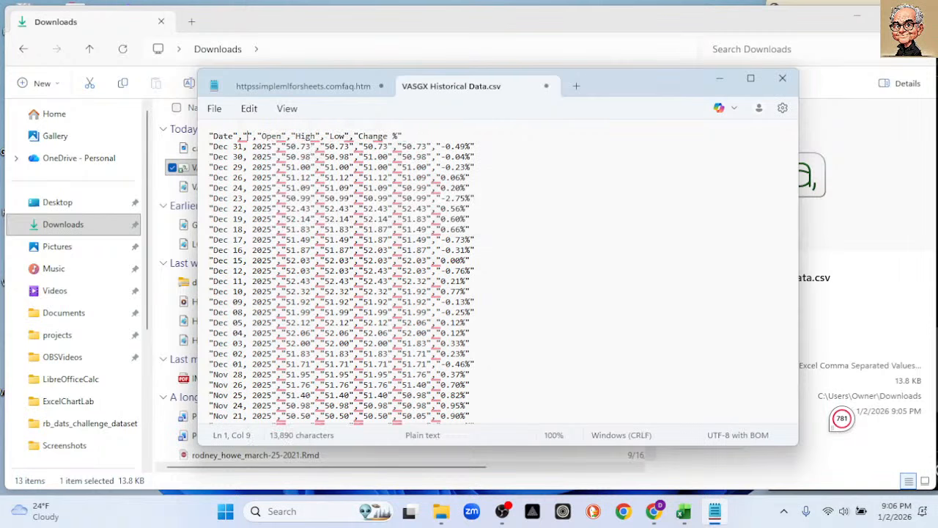
type("C")
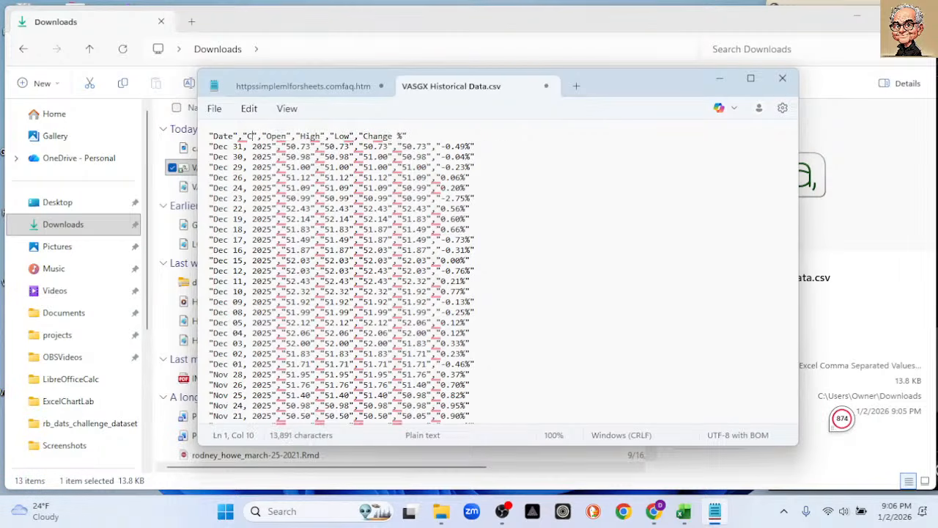
type("lose")
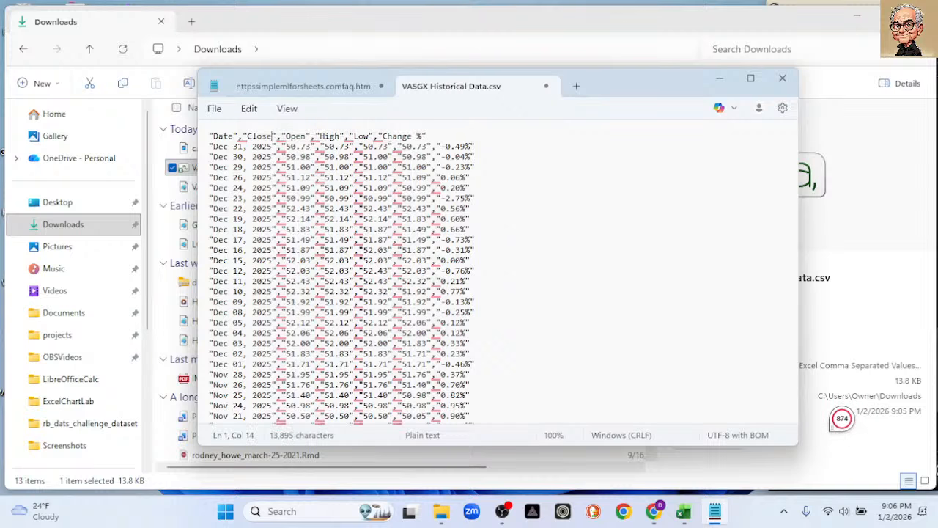
mouse_move(358, 158)
left_click(782, 78)
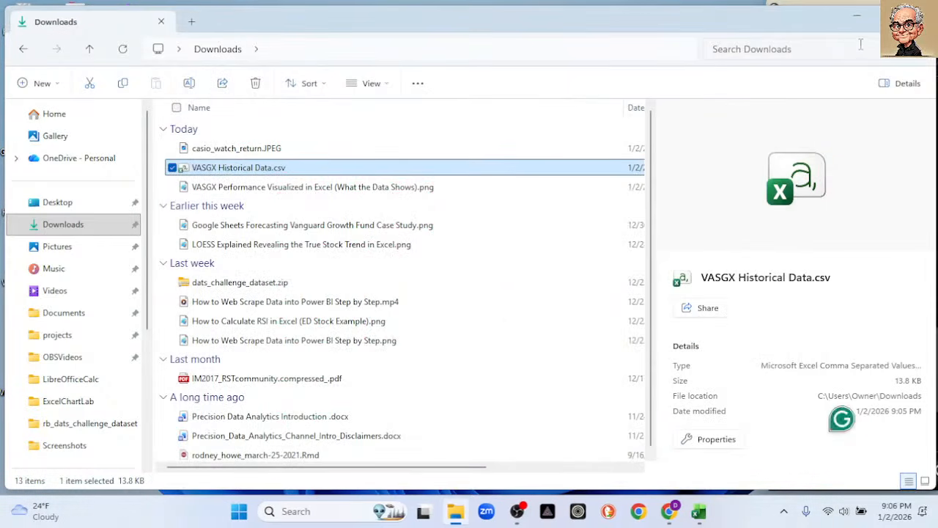
left_click(920, 16)
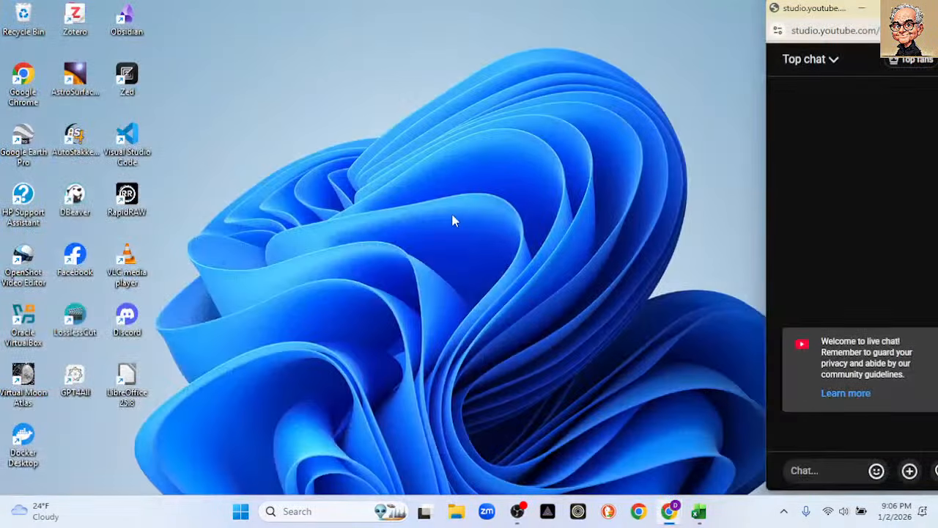
Launch RStudio.
left_click(241, 512)
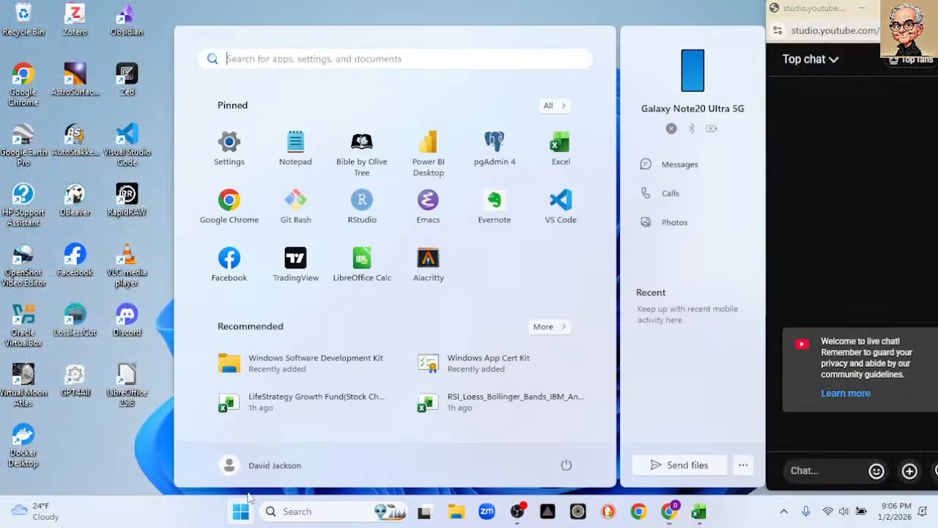
left_click(368, 213)
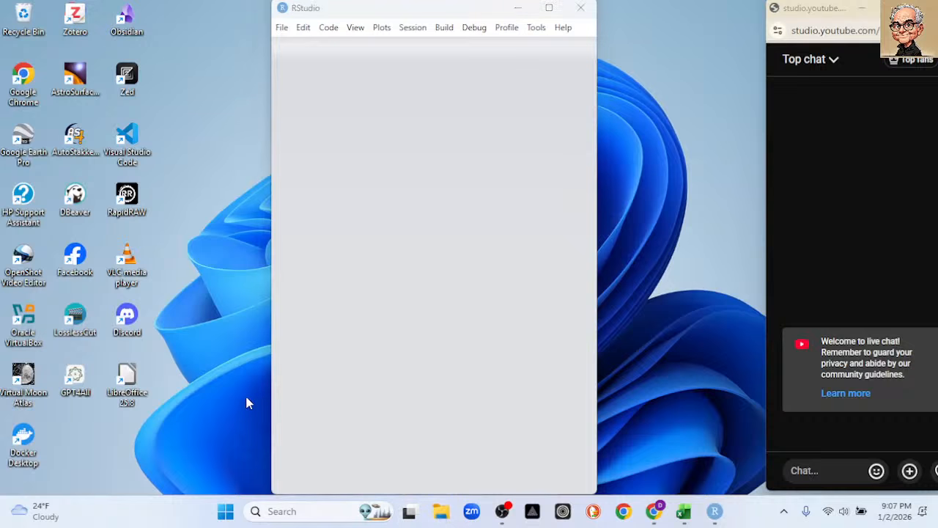
Look through the my_life_strategy_funds folder in Documents, sorted by date modified, and close File Explorer.
key("super+e")
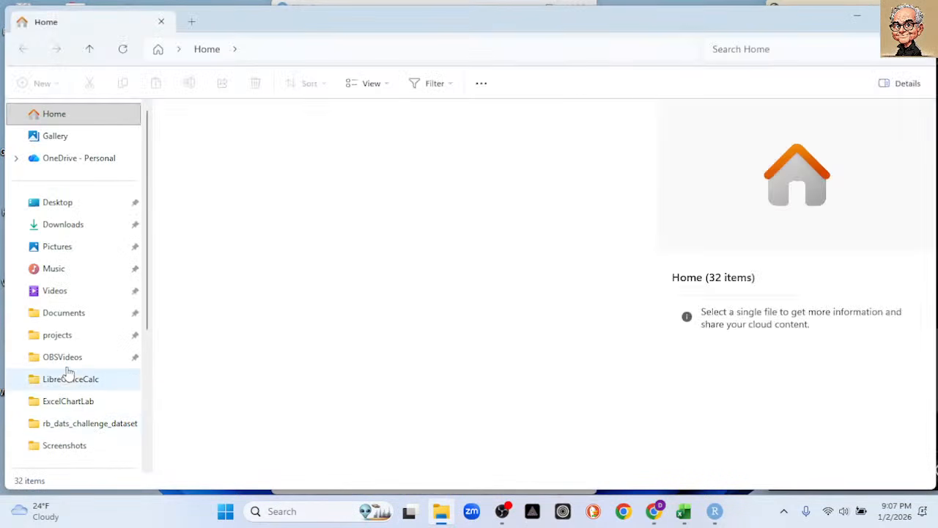
left_click(65, 315)
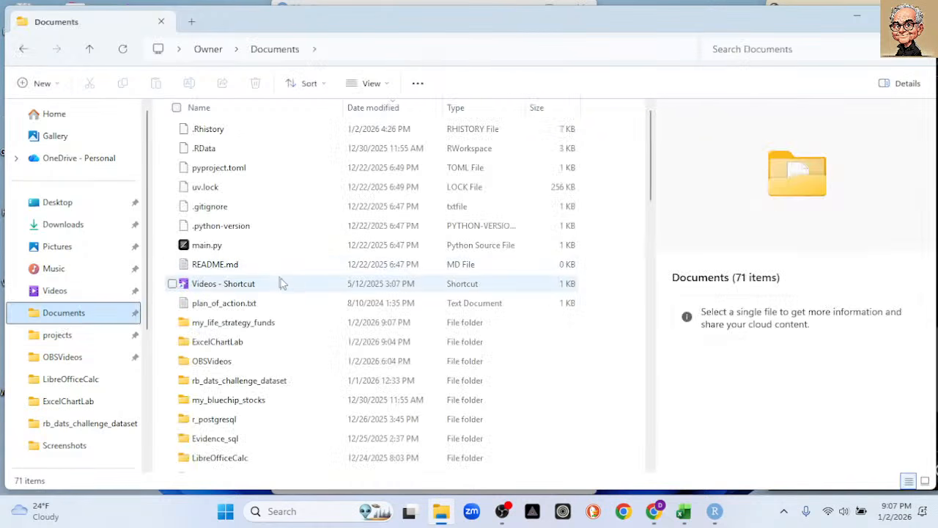
double_click(266, 322)
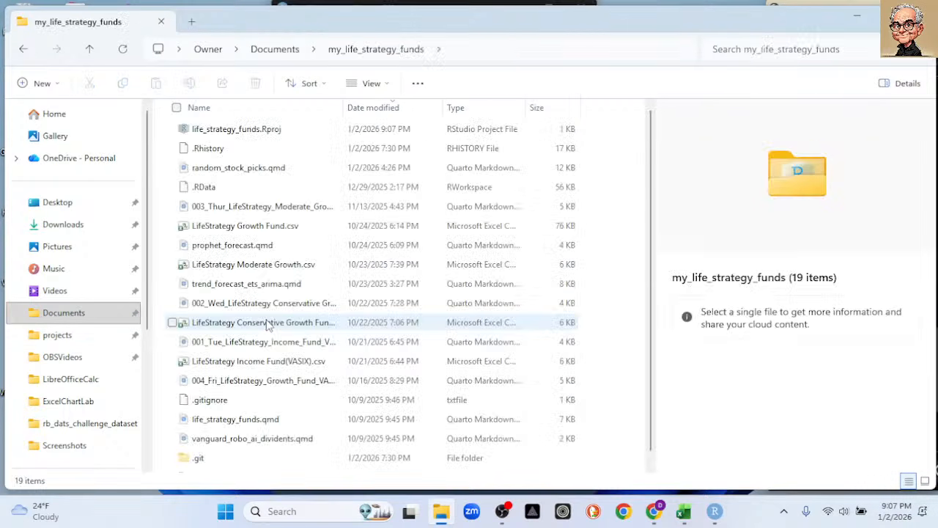
left_click(456, 108)
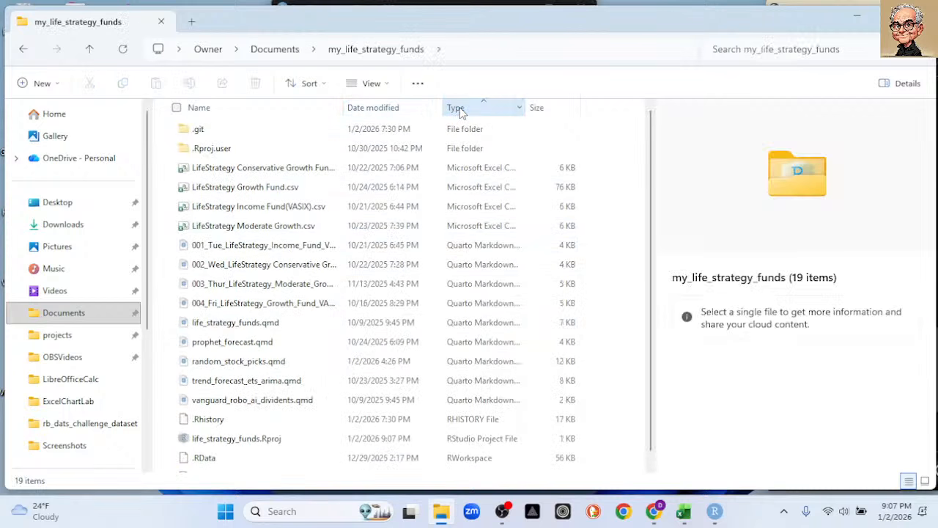
left_click(372, 109)
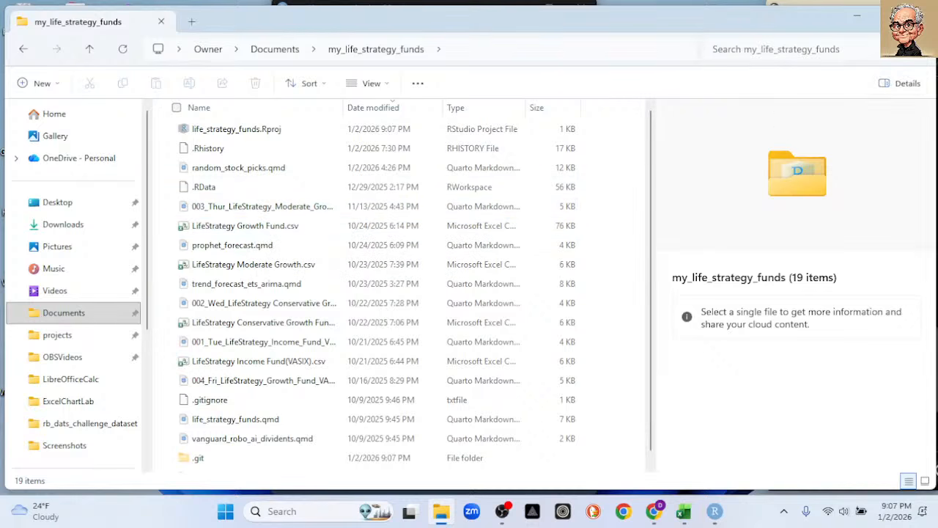
left_click(920, 16)
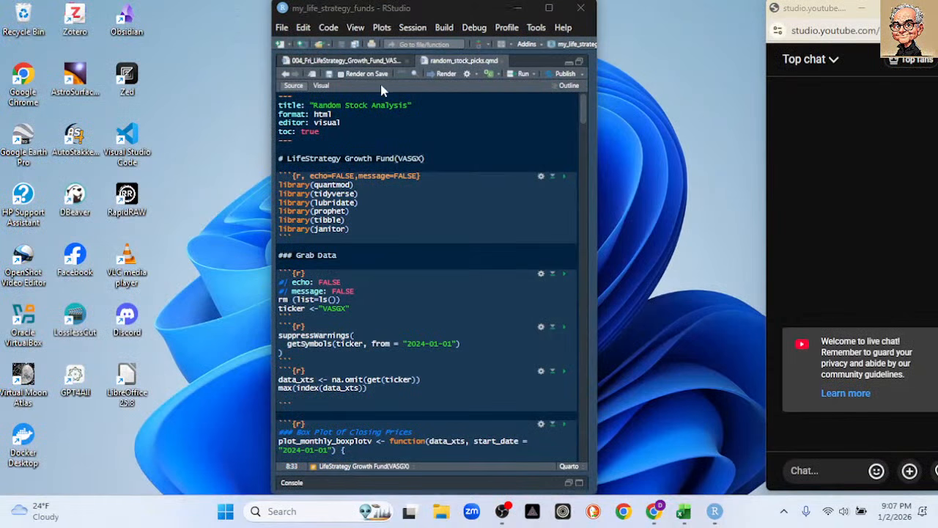
Examine the package, VASGX history and boxplot code chunks in the 004_Fri_LifeStrategy_Growth_Fund document.
left_click(347, 62)
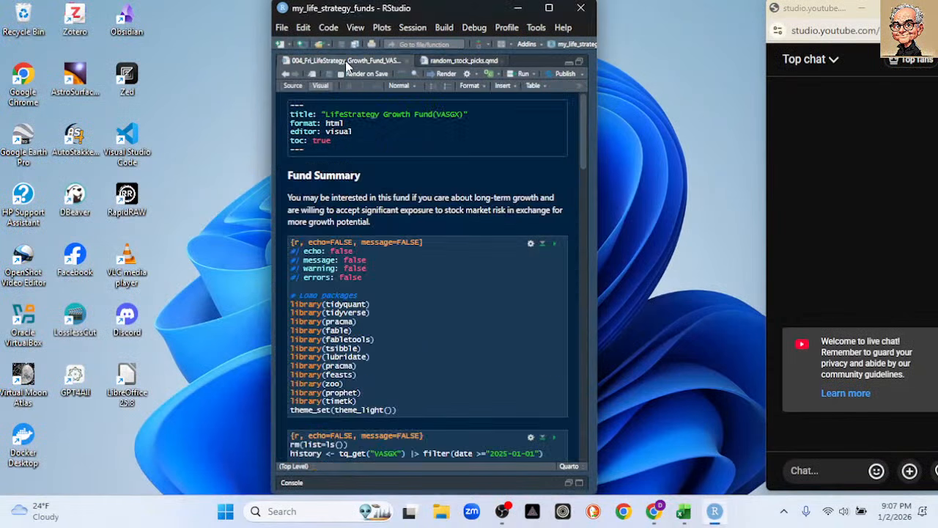
scroll(452, 187, "down", 4)
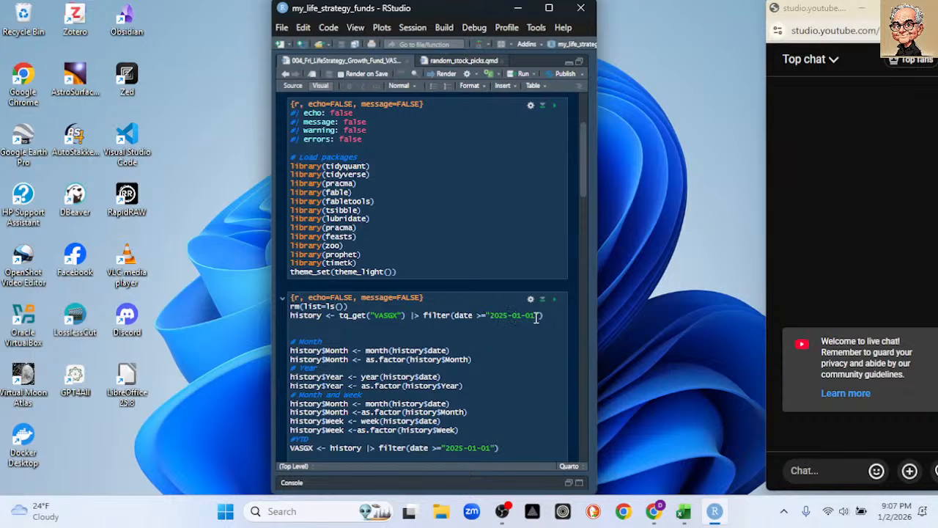
scroll(473, 296, "down", 3)
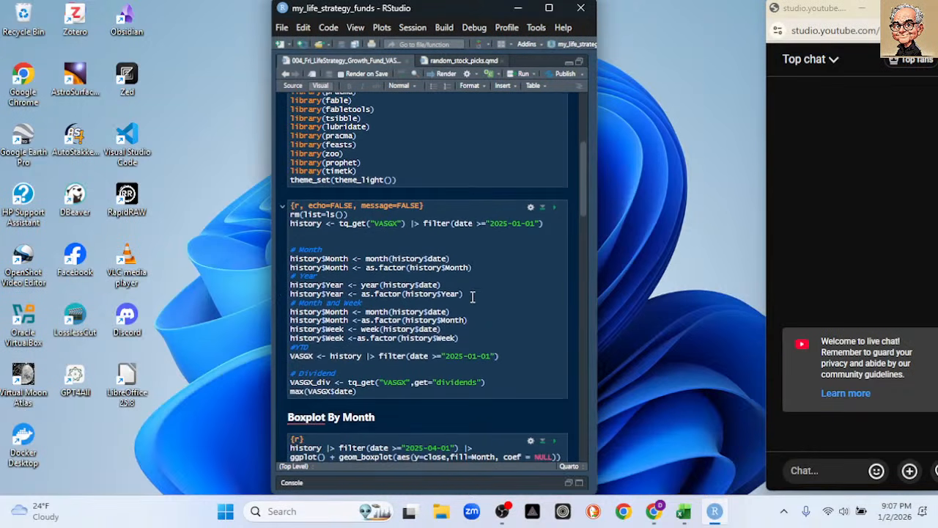
scroll(473, 296, "down", 1)
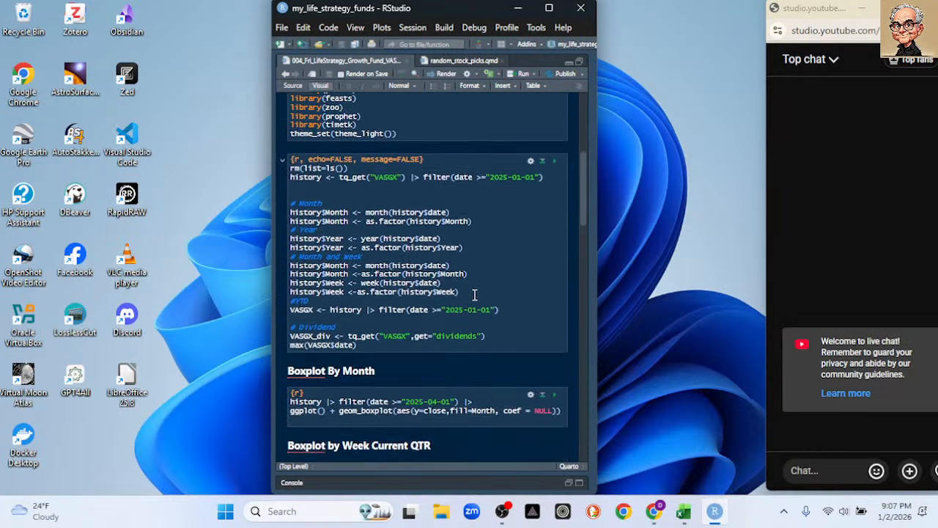
scroll(474, 295, "down", 1)
scroll(475, 295, "down", 2)
scroll(476, 293, "up", 5)
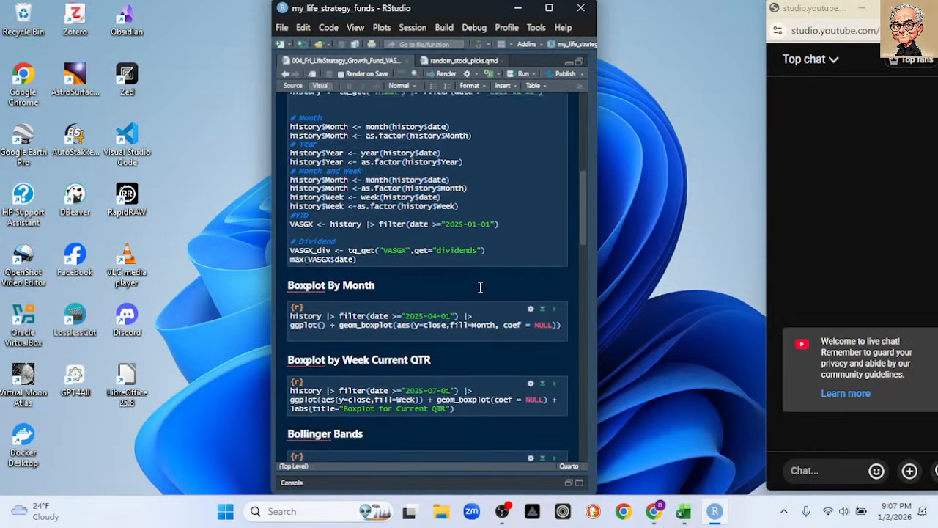
scroll(480, 288, "up", 5)
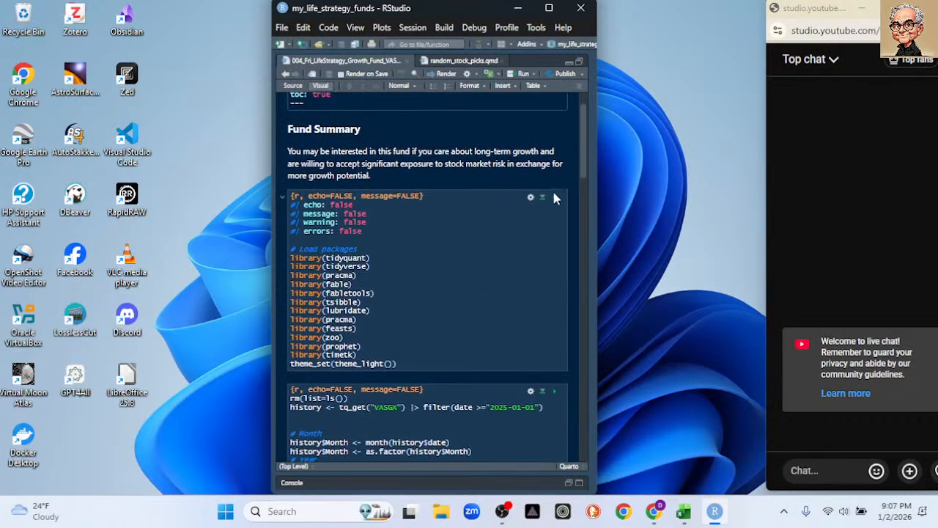
Run the package-loading chunk and the chunk that retrieves VASGX history from 2025-01-01.
left_click(554, 197)
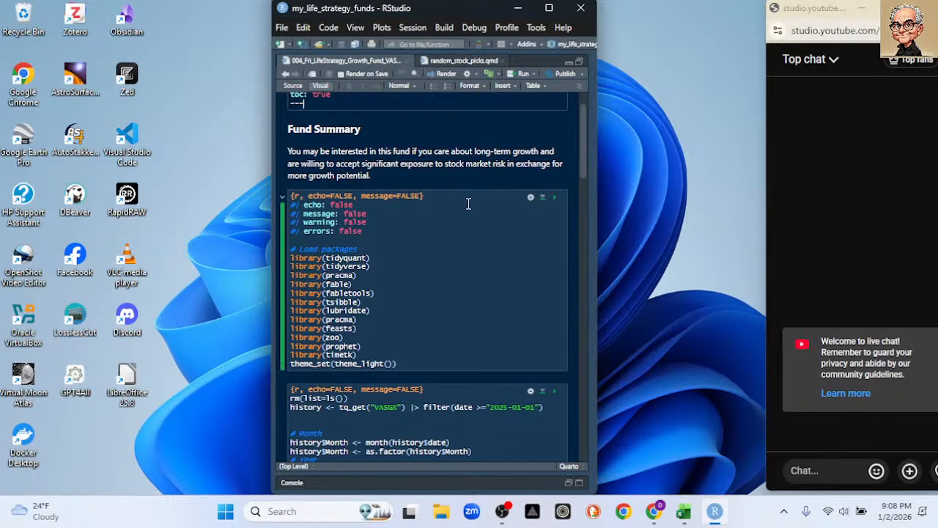
scroll(520, 249, "down", 4)
left_click(554, 252)
scroll(556, 256, "up", 5)
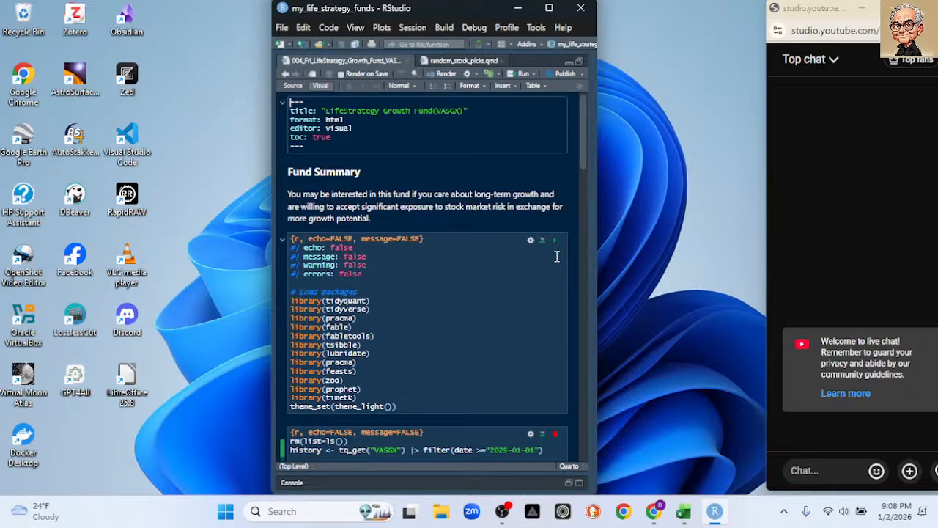
scroll(556, 256, "down", 5)
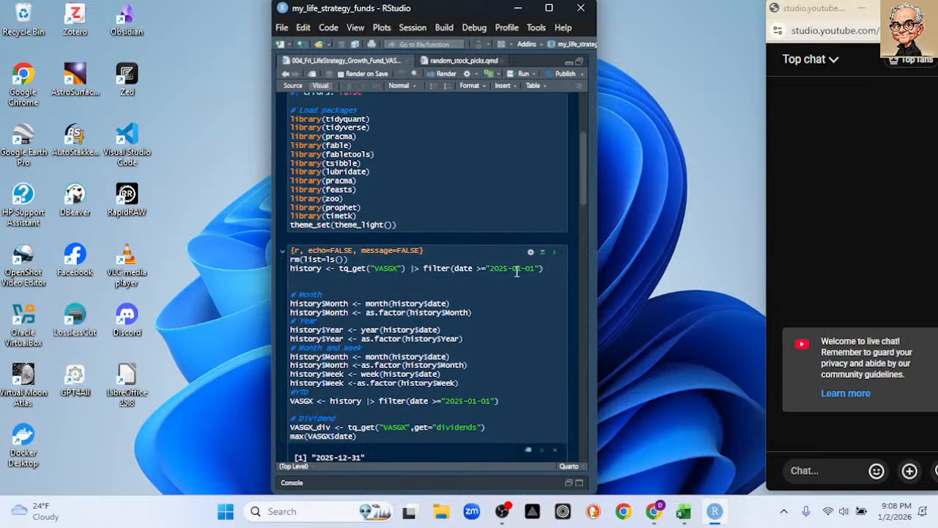
Expand the R console and clear its output.
left_click(291, 483)
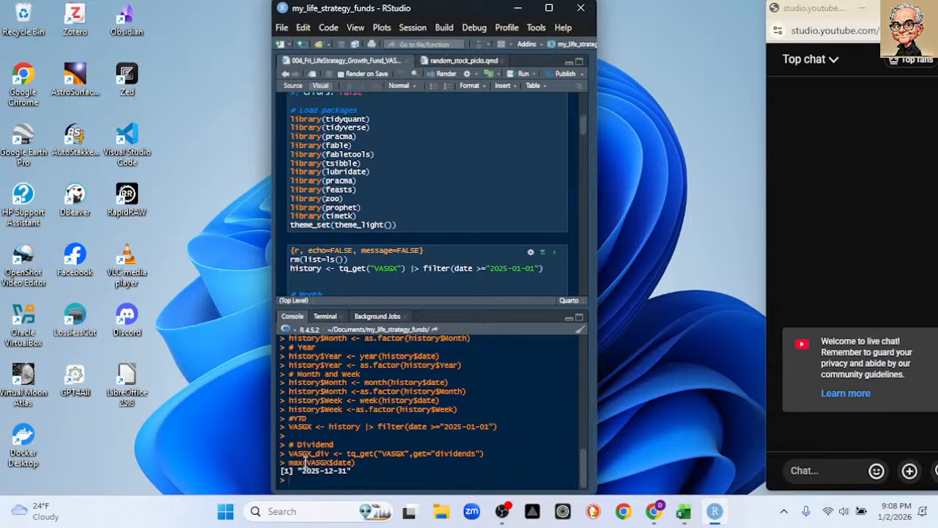
left_click(580, 330)
scroll(463, 189, "down", 5)
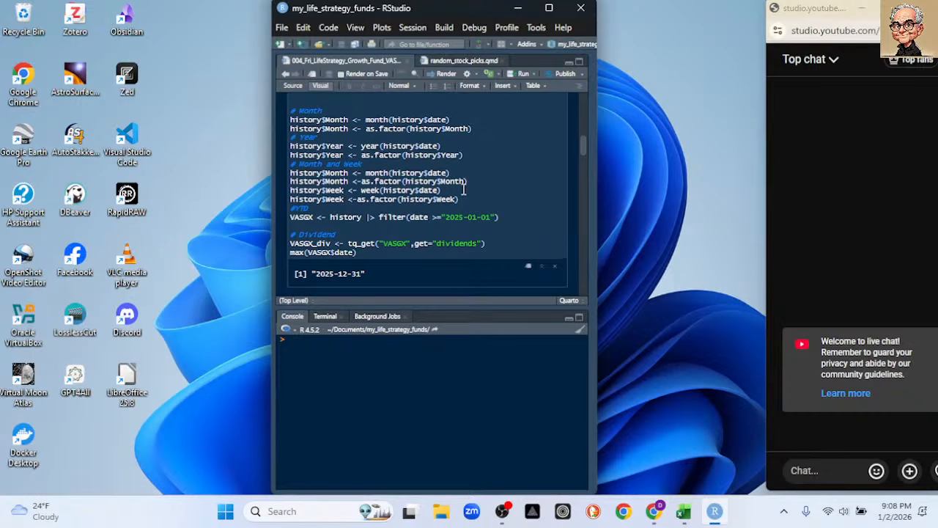
Begin a write_csv call in the console for the history data with the path starting at "./".
type("write_csv")
key("Tab")
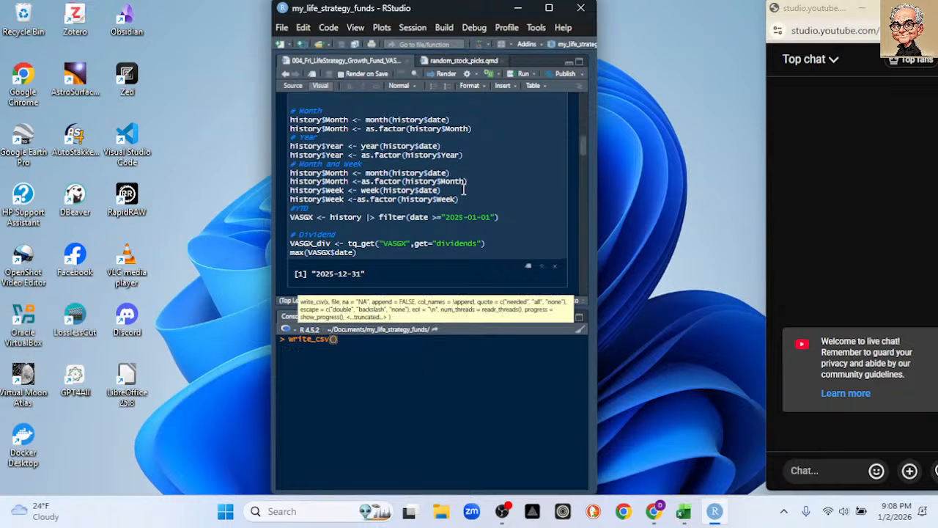
type("history")
type(",\"./")
type("va")
type("s")
type("gx")
key("BackSpace")
key("BackSpace")
key("BackSpace")
key("BackSpace")
key("BackSpace")
type("Life")
key("BackSpace")
key("BackSpace")
key("BackSpace")
key("BackSpace")
type("va")
Complete the output file name as vasgx.csv and run the write_csv command.
scroll(495, 158, "up", 10)
scroll(495, 158, "down", 5)
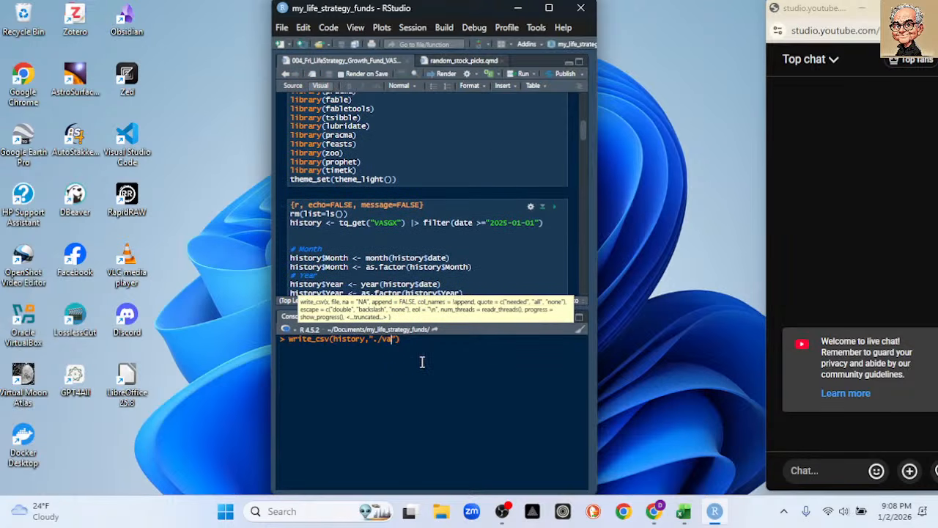
type("sgx.csv")
key("Return")
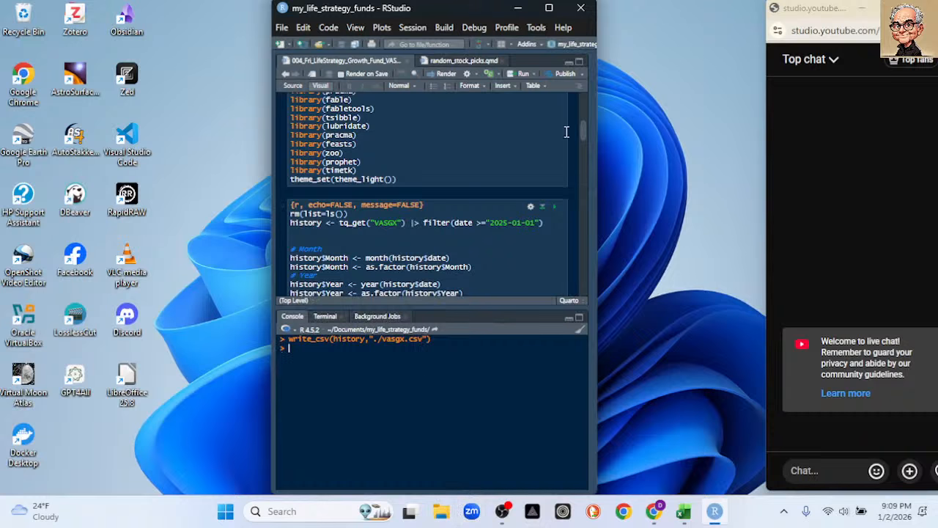
Quit RStudio without saving the workspace image.
left_click(580, 11)
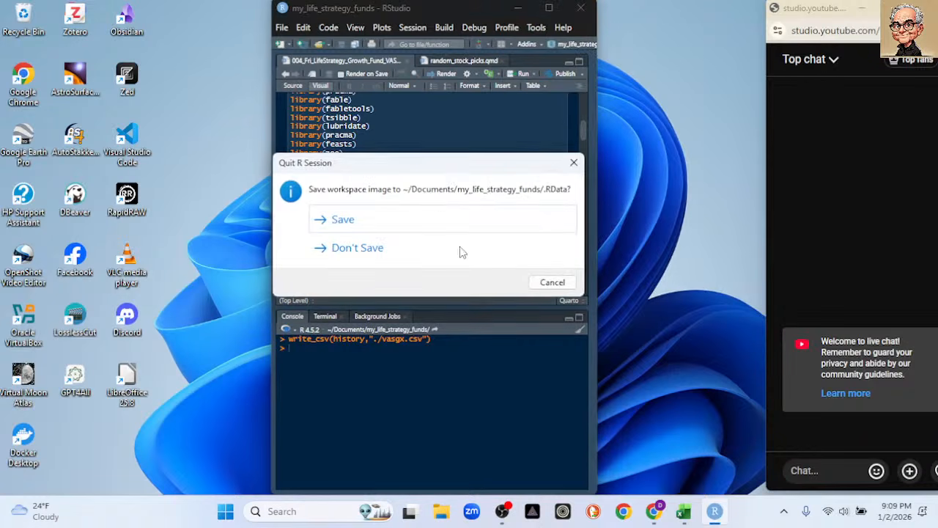
left_click(358, 245)
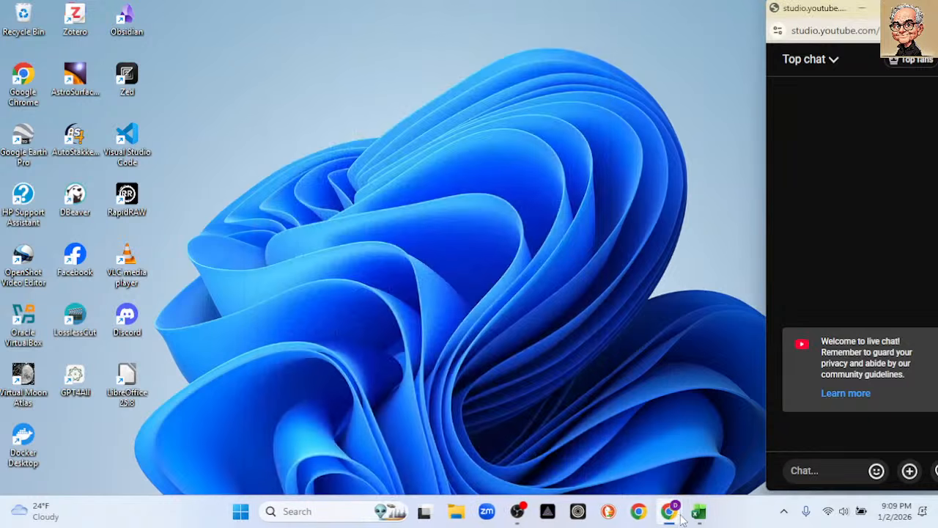
Switch to the Excel workbook LifeStrategy Growth Fund(Stock Charts).xlsx and clear the STOCKHISTORY formula from cell A1.
left_click(699, 513)
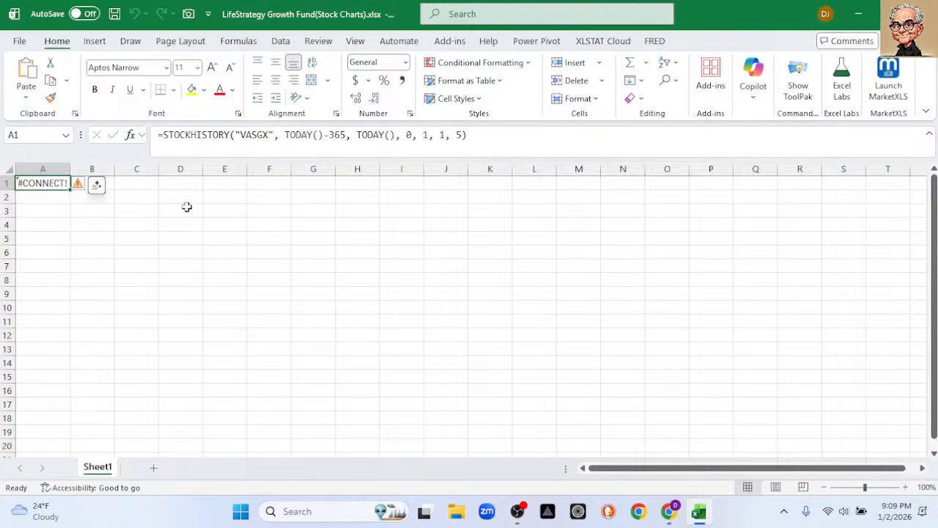
left_click(280, 41)
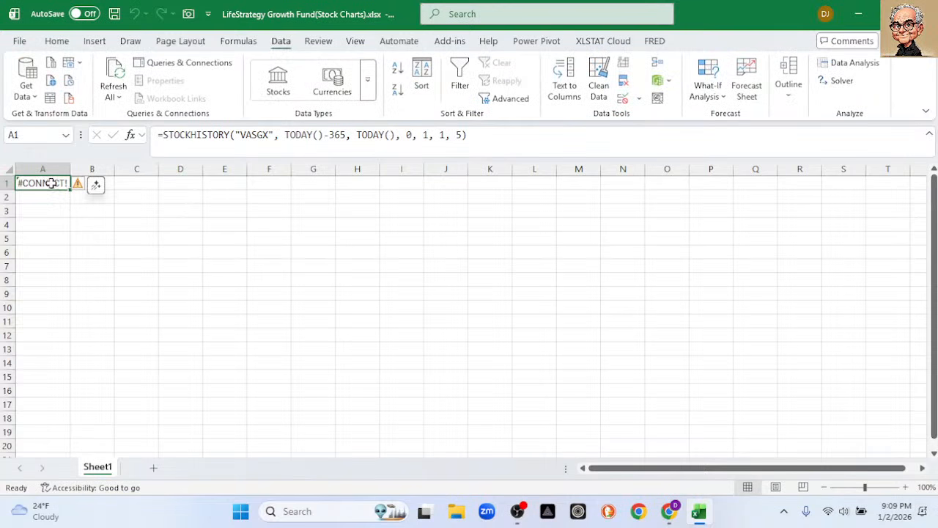
key("Delete")
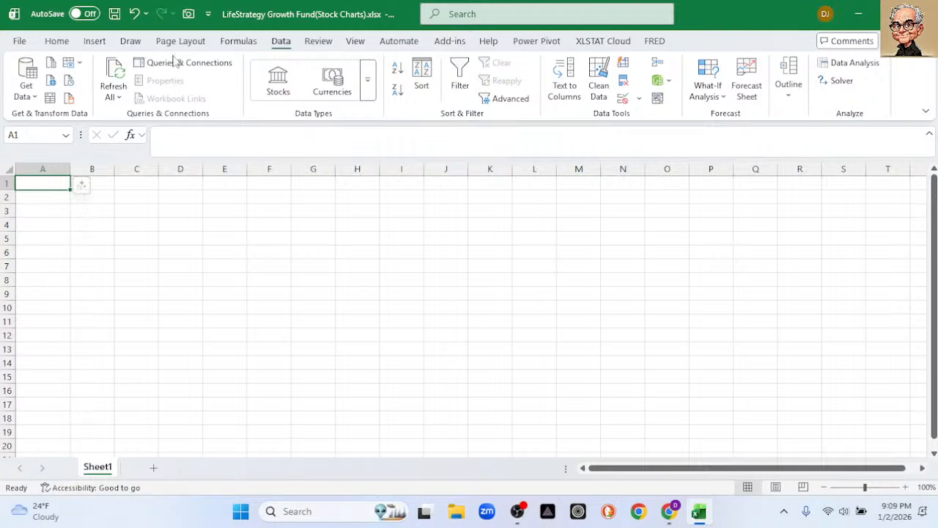
Start a text/CSV import of vasgx.csv from the my_life_strategy_funds folder in Documents.
left_click(51, 63)
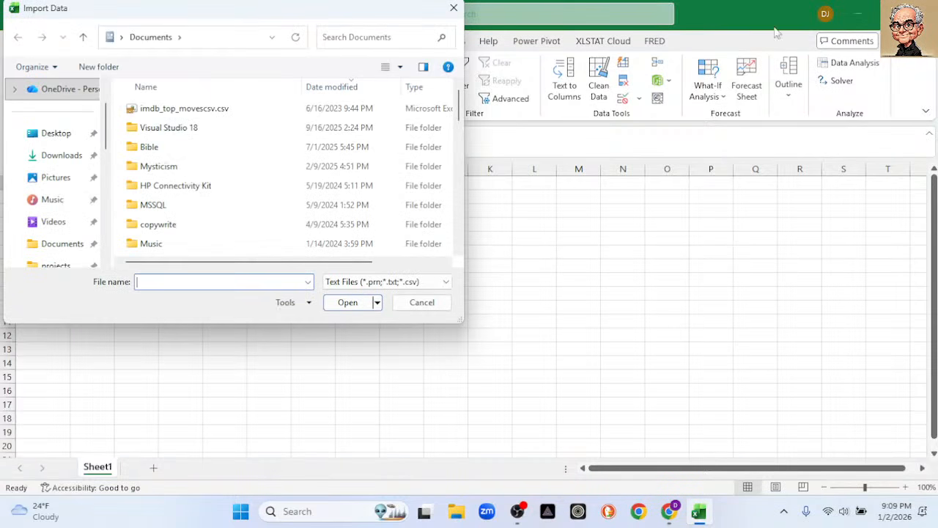
scroll(102, 210, "down", 3)
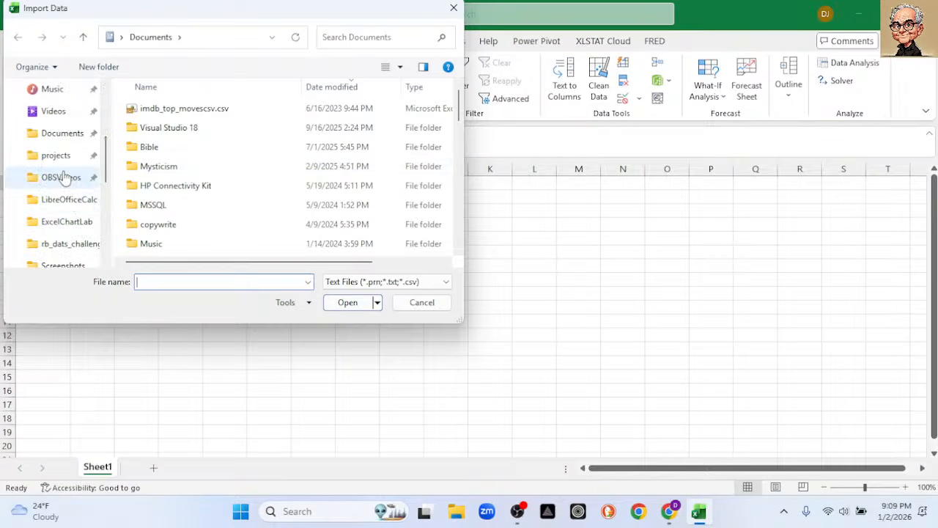
left_click(67, 134)
scroll(183, 175, "down", 10)
scroll(201, 183, "down", 2)
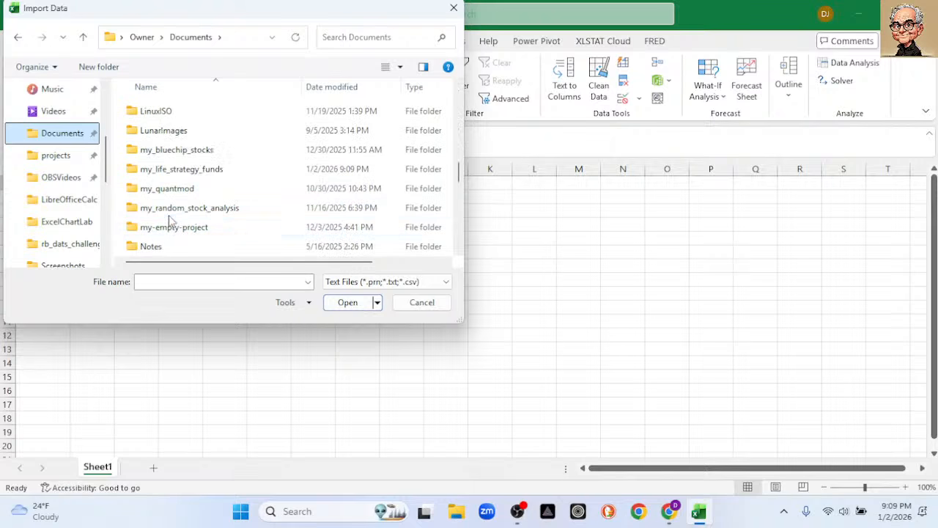
left_click(163, 170)
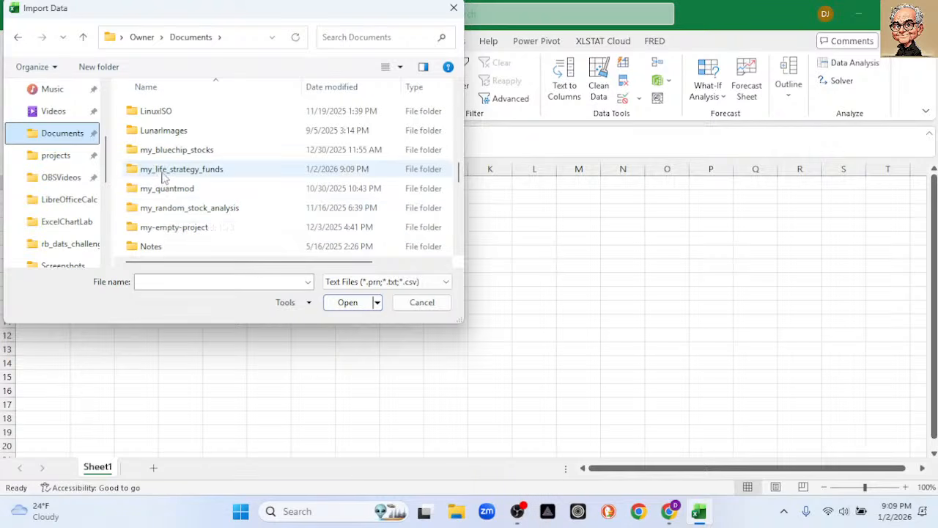
double_click(162, 171)
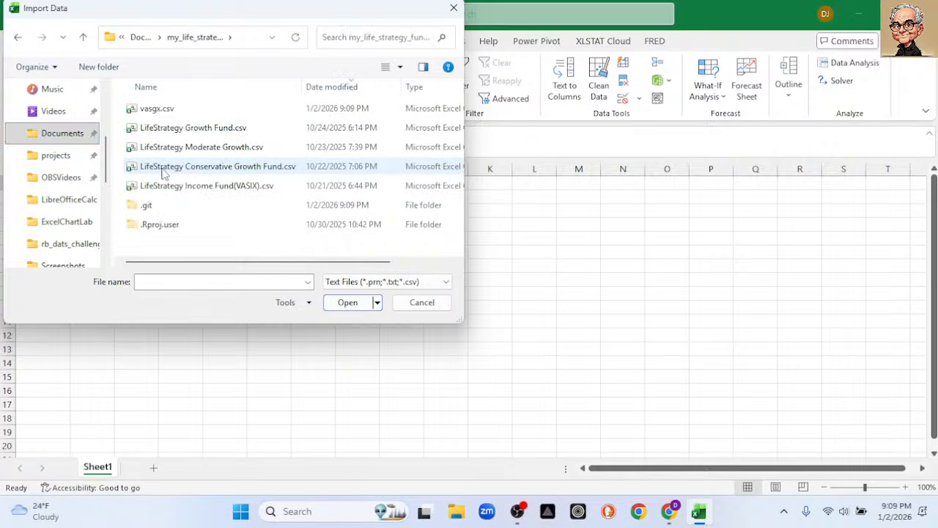
left_click(180, 131)
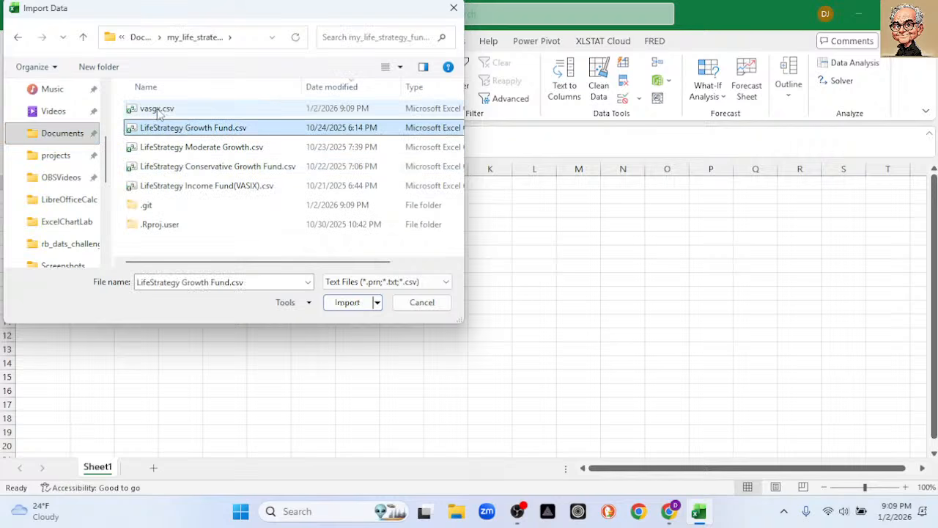
left_click(159, 111)
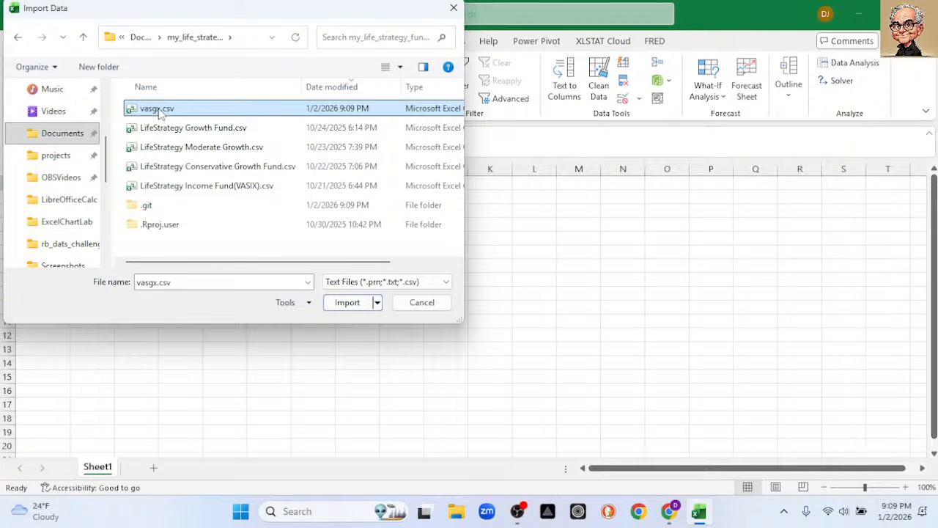
left_click(347, 302)
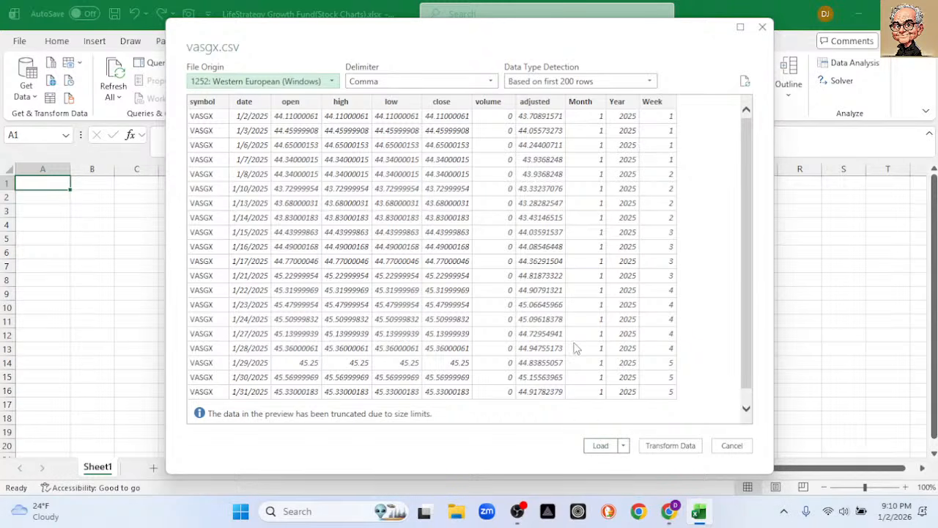
Open the vasgx data for transformation in Power Query and remove the symbol column.
left_click(662, 447)
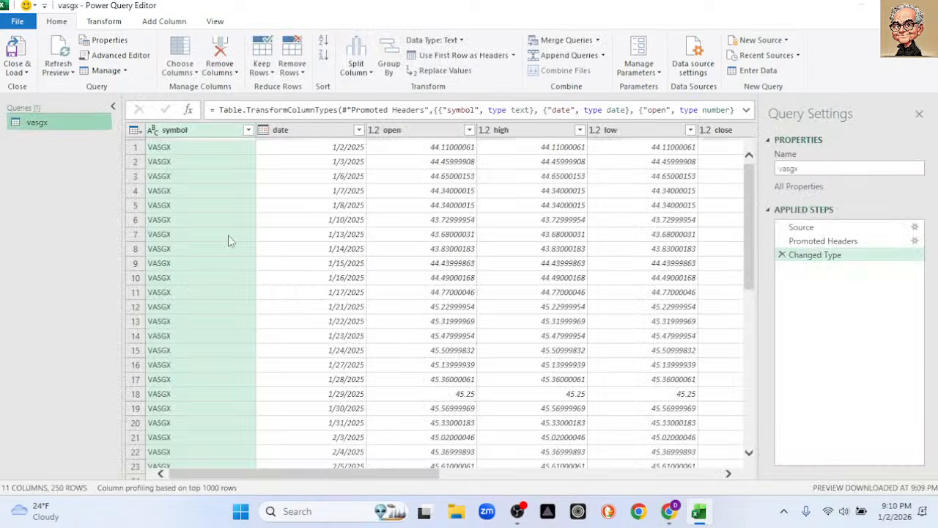
right_click(178, 132)
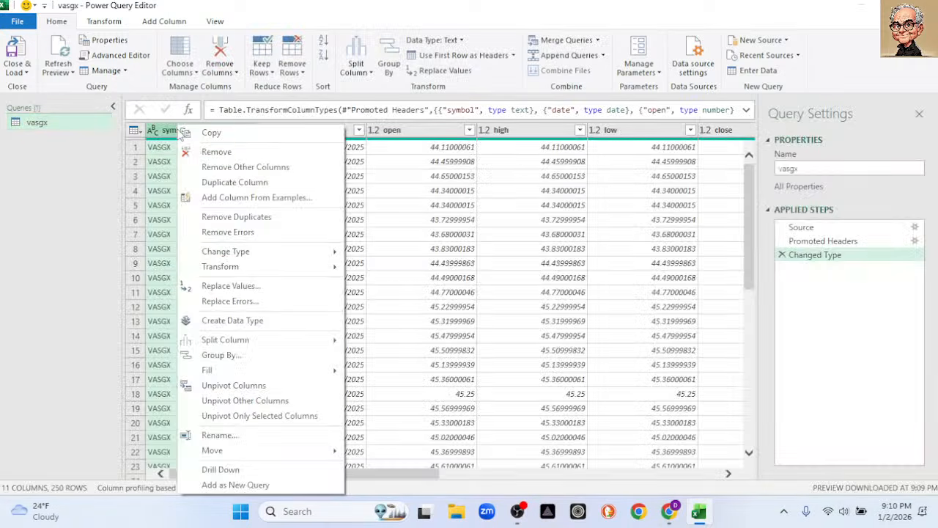
left_click(236, 153)
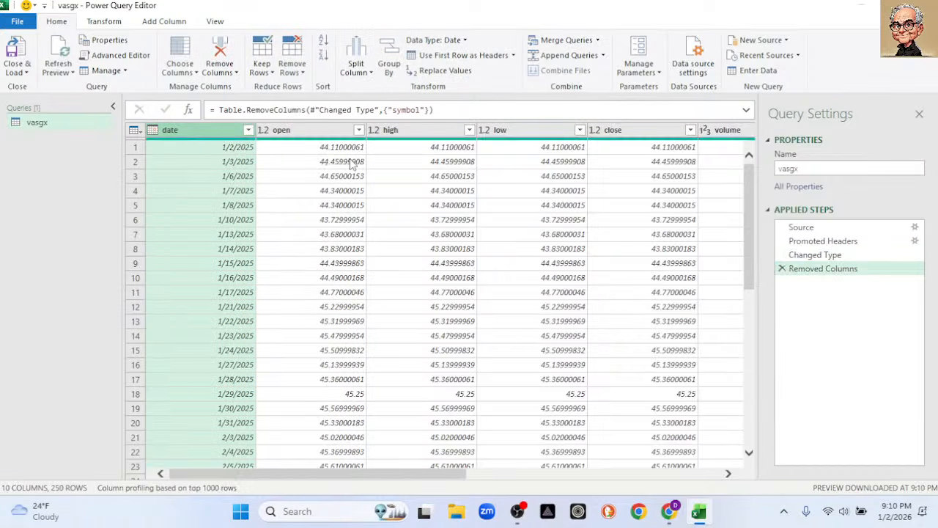
left_click(310, 133)
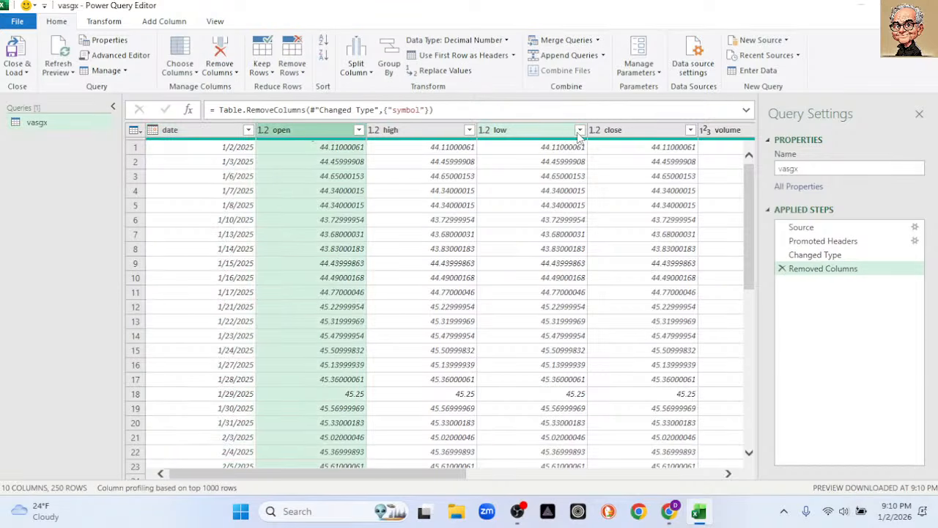
left_click(621, 132, "shift")
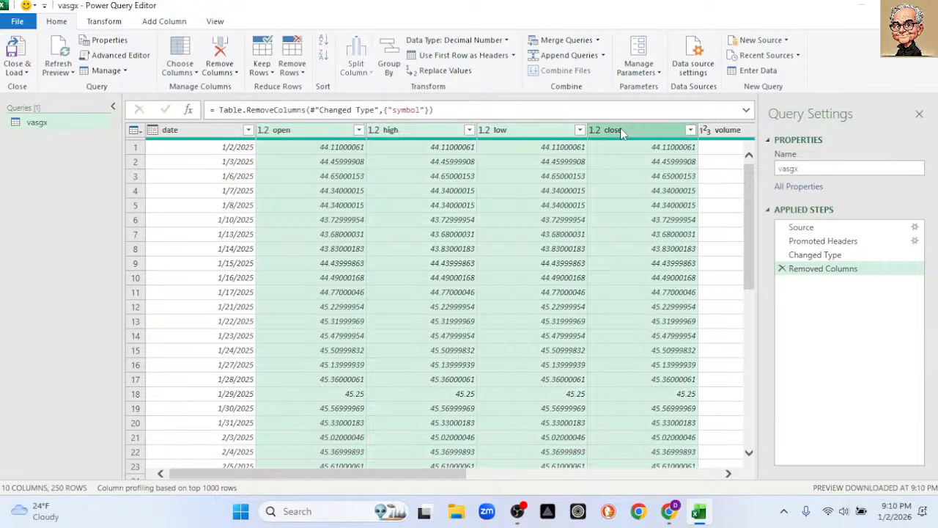
right_click(496, 177)
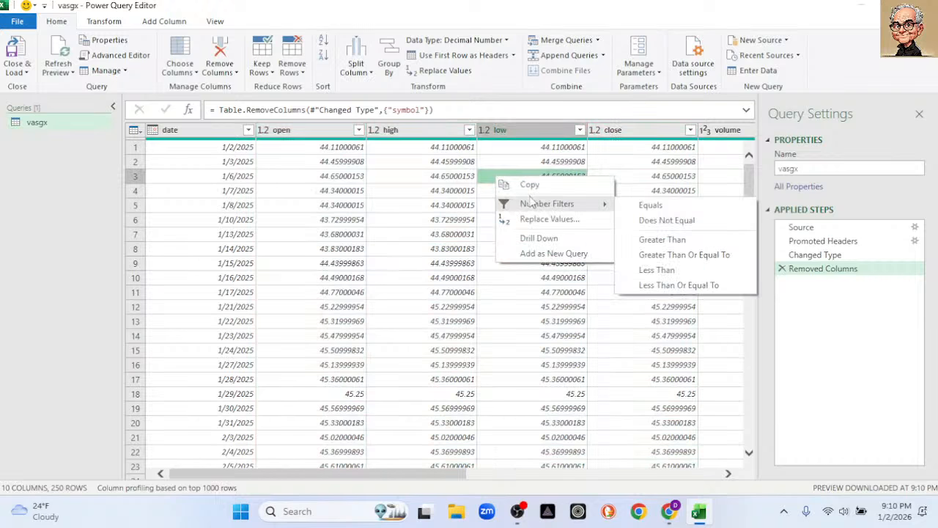
left_click(294, 133)
Change the data type of the open column to Currency.
left_click(294, 132)
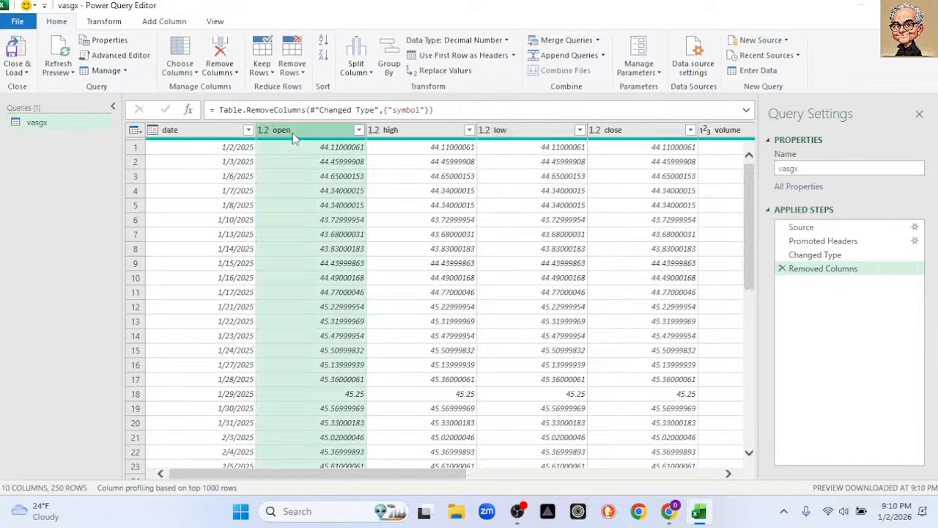
right_click(296, 137)
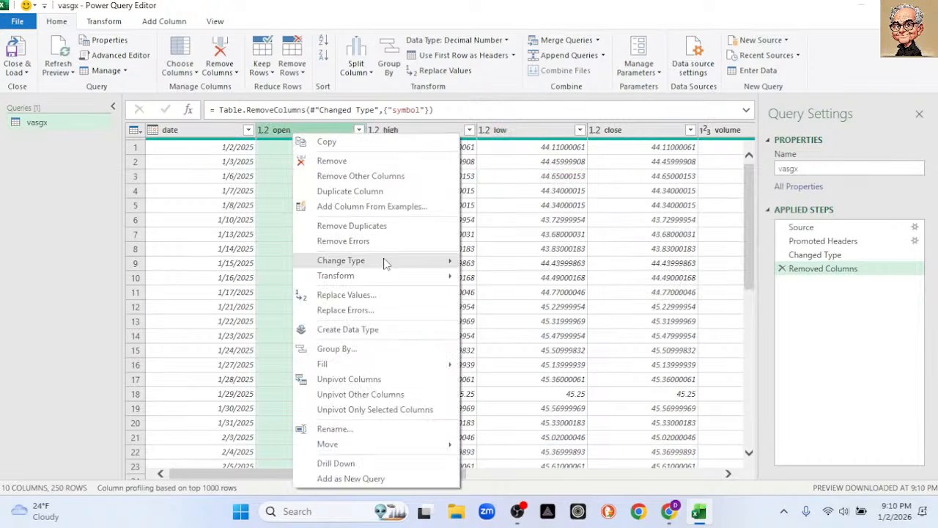
mouse_move(382, 262)
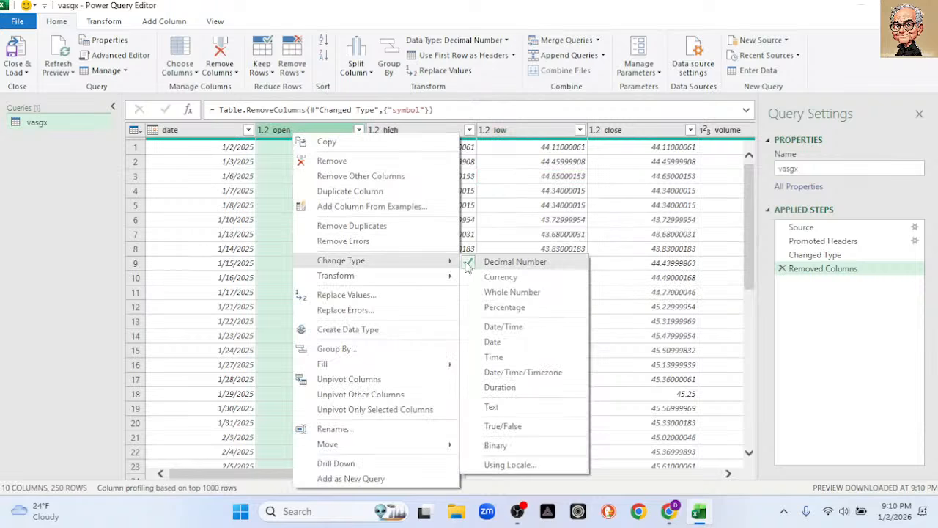
left_click(502, 278)
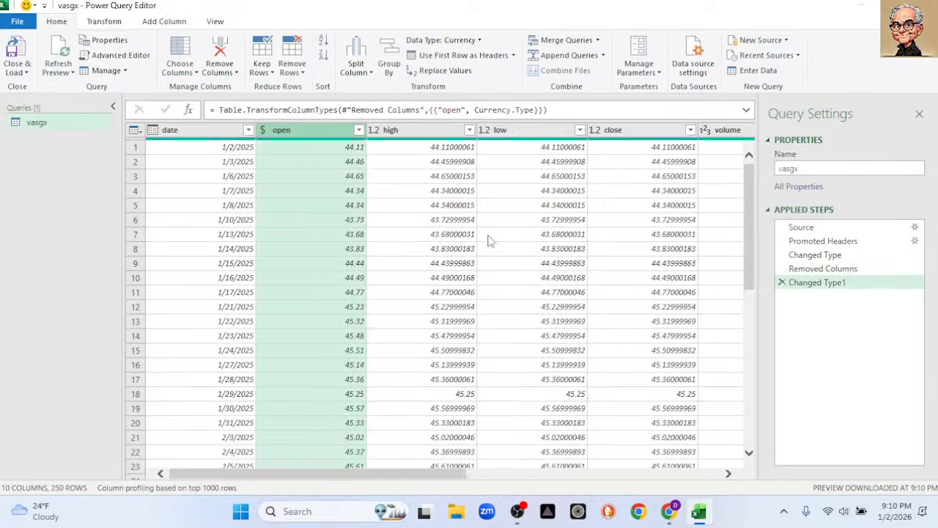
left_click(432, 133)
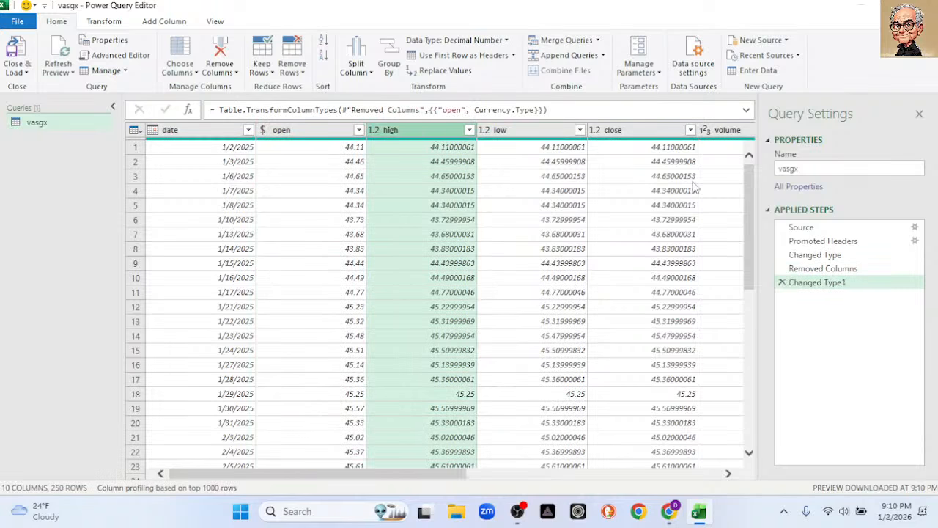
left_click(657, 132, "shift")
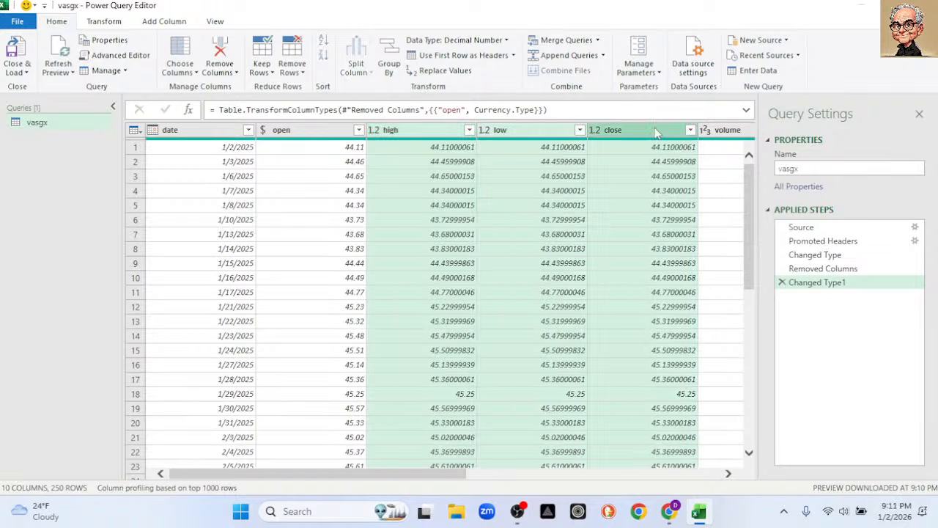
right_click(498, 165)
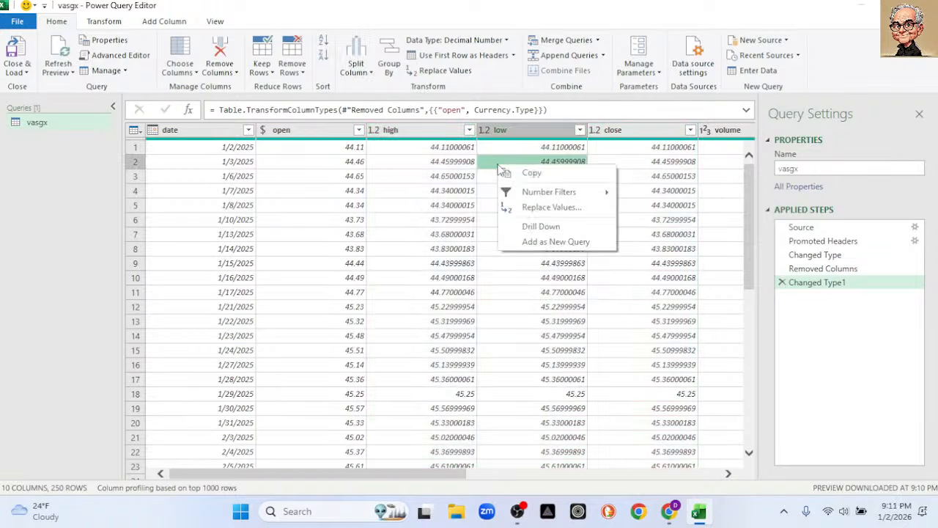
Change the data type of the high column to Currency.
left_click(433, 133)
right_click(432, 133)
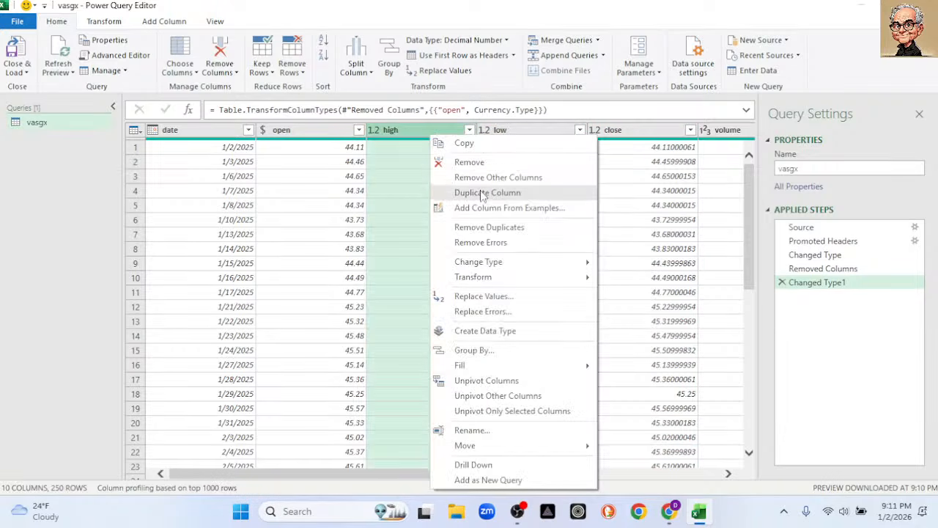
mouse_move(531, 266)
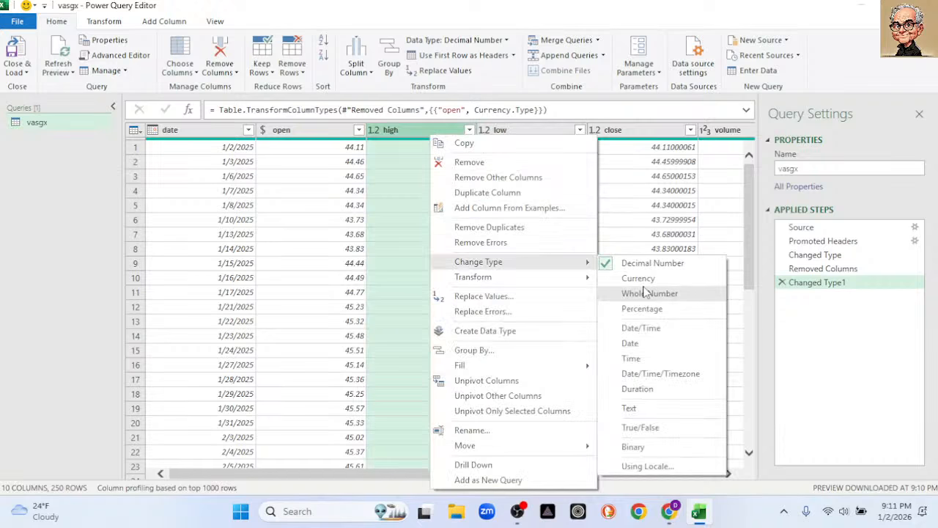
left_click(639, 278)
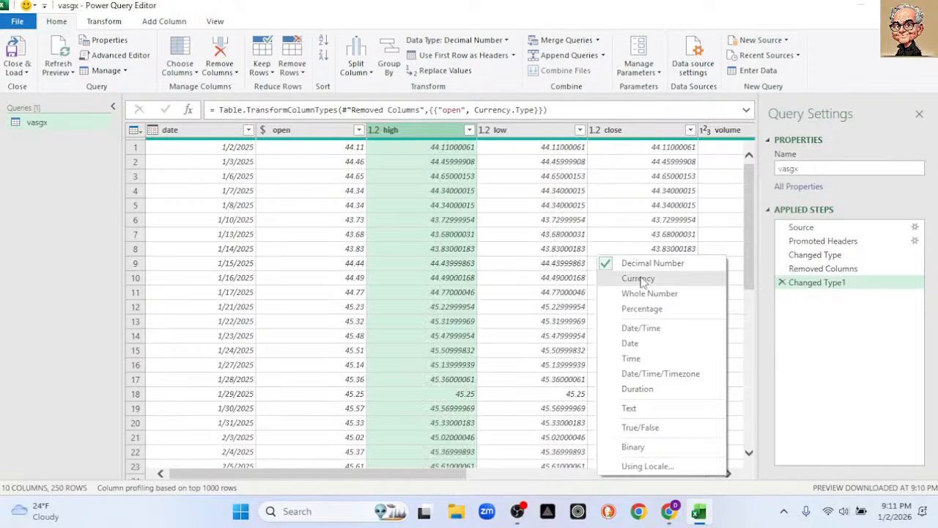
Change the data type of the low column to Currency.
left_click(528, 130)
right_click(528, 130)
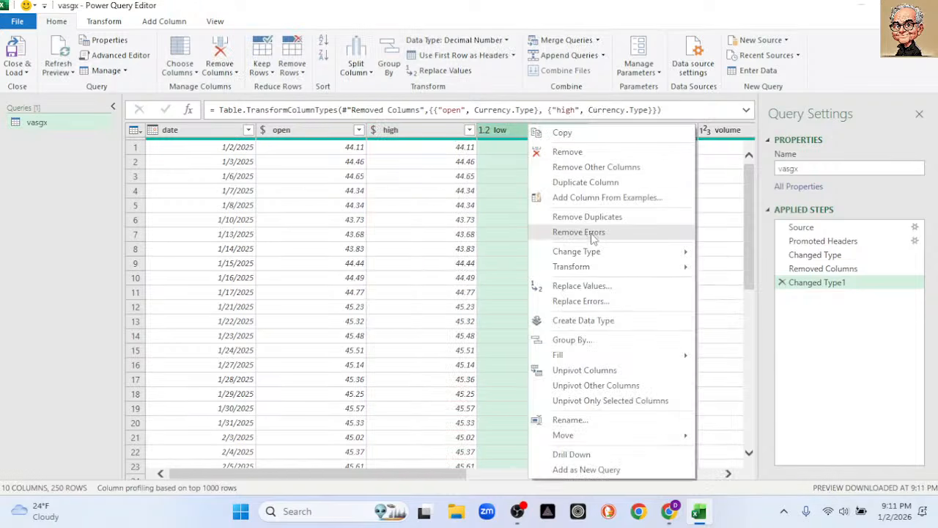
mouse_move(601, 252)
left_click(725, 268)
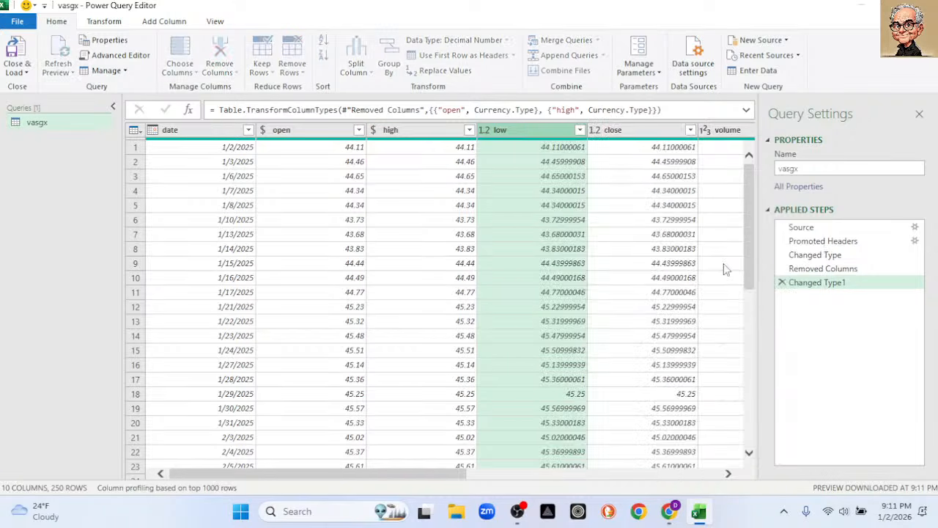
Change the data type of the close column to Currency.
left_click_drag(468, 477, 572, 477)
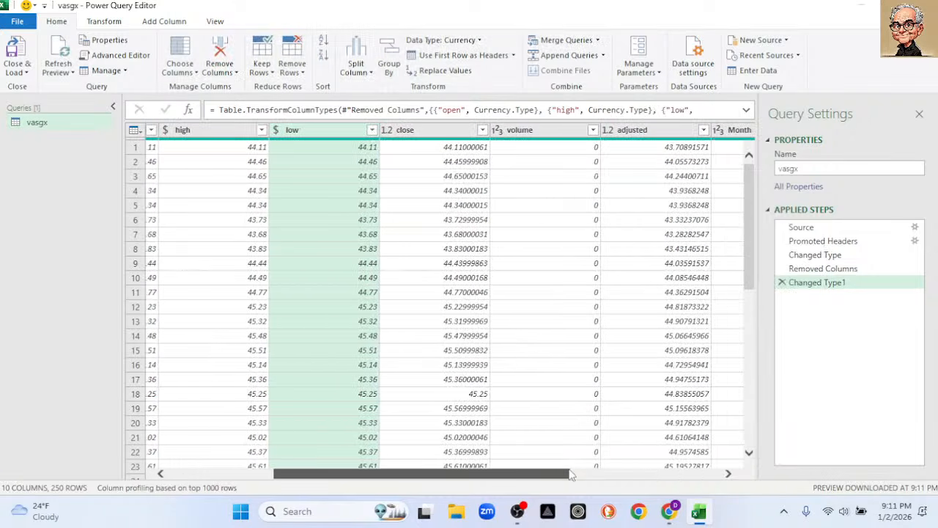
left_click(435, 132)
right_click(434, 132)
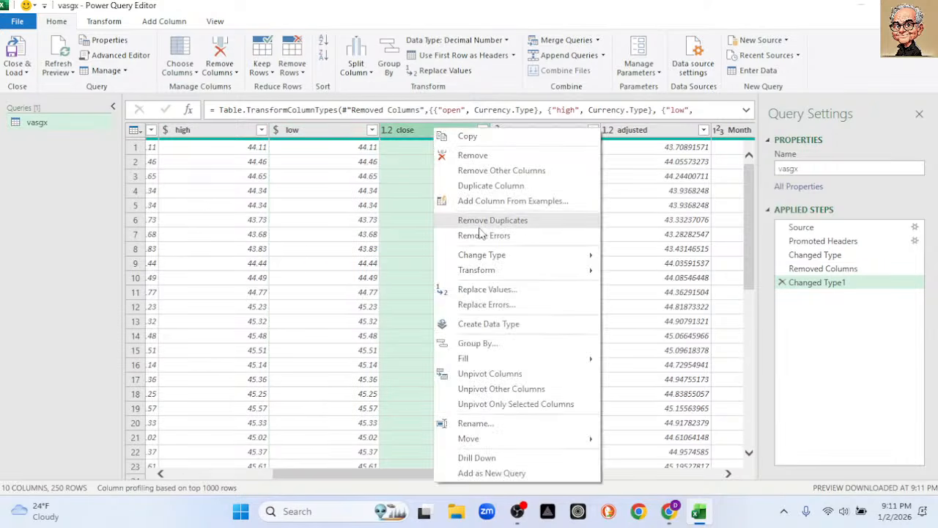
mouse_move(530, 257)
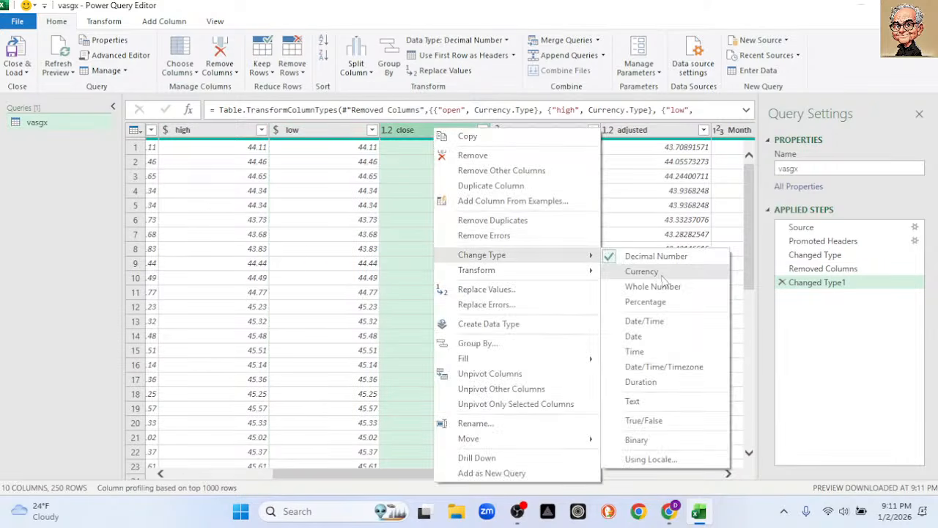
left_click(662, 272)
left_click_drag(561, 480, 656, 469)
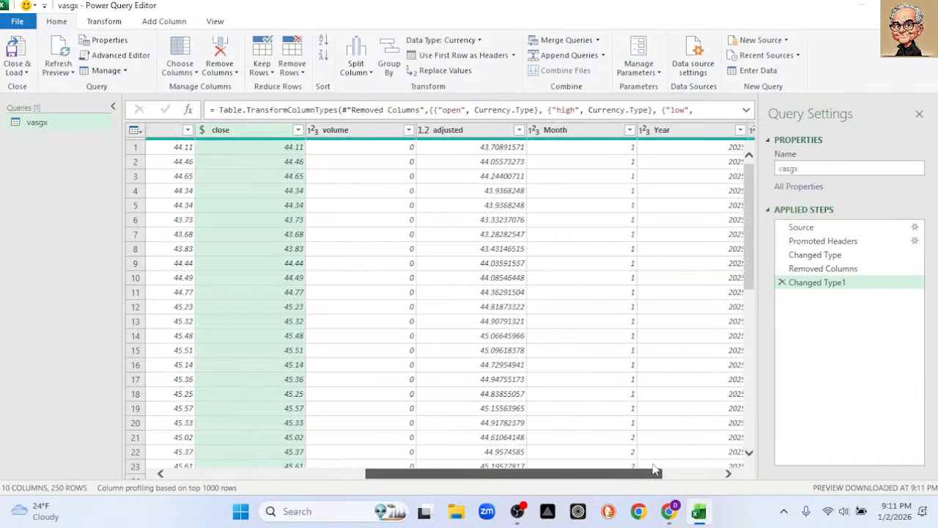
Remove the volume column from the vasgx query.
left_click(449, 130)
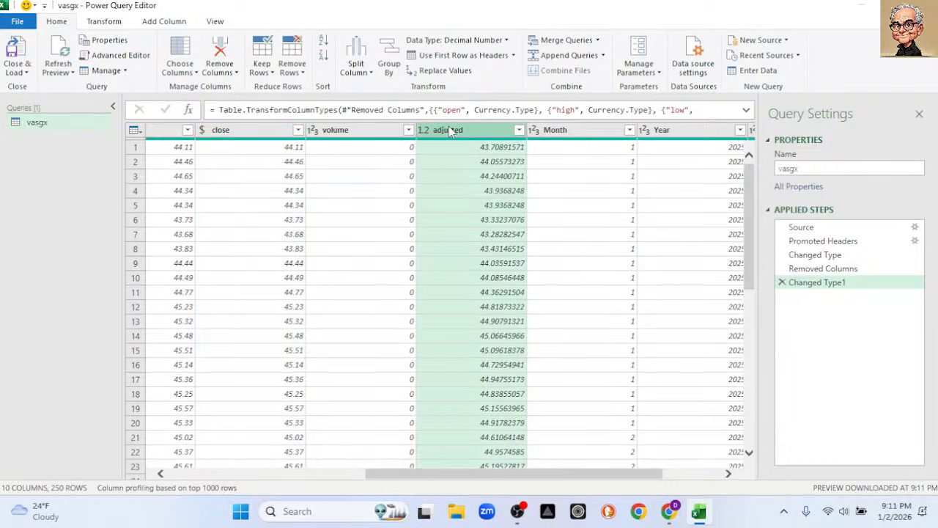
left_click(386, 131)
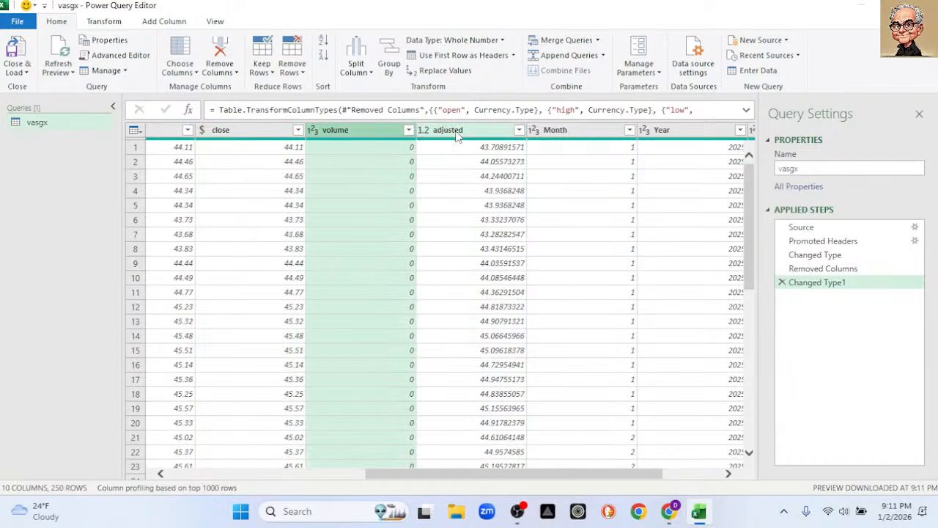
right_click(370, 130)
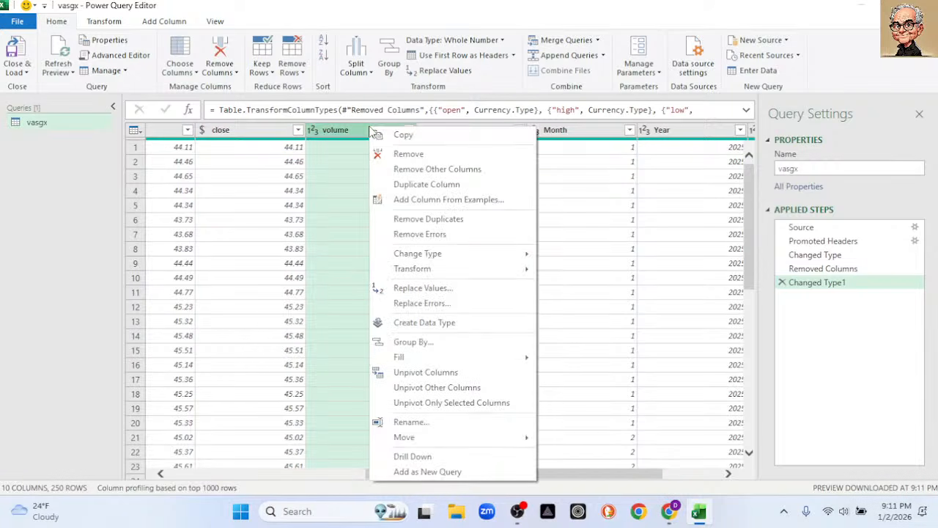
left_click(409, 154)
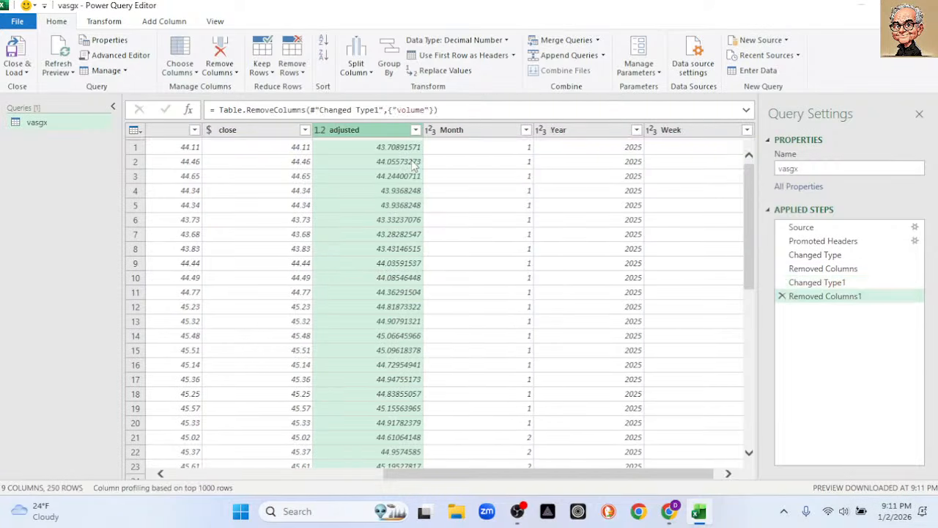
Change the data type of the adjusted column to Currency.
right_click(378, 137)
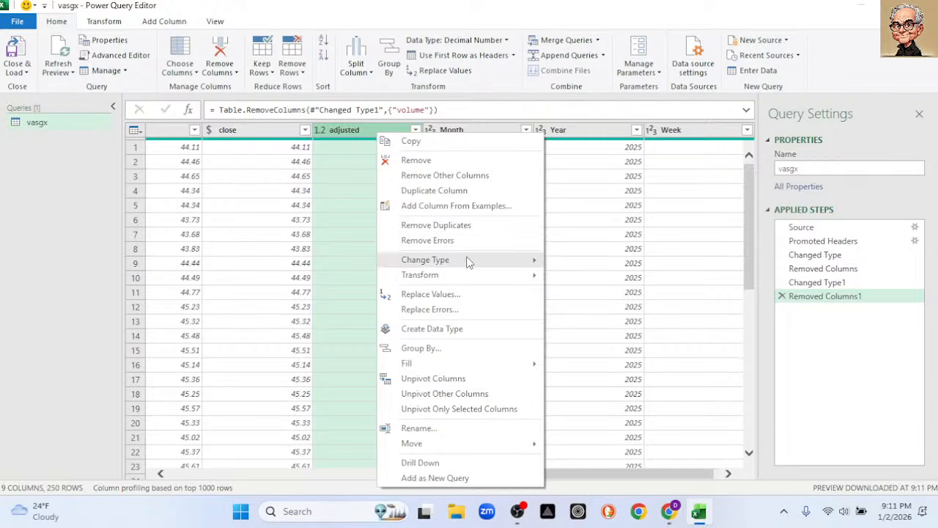
mouse_move(488, 262)
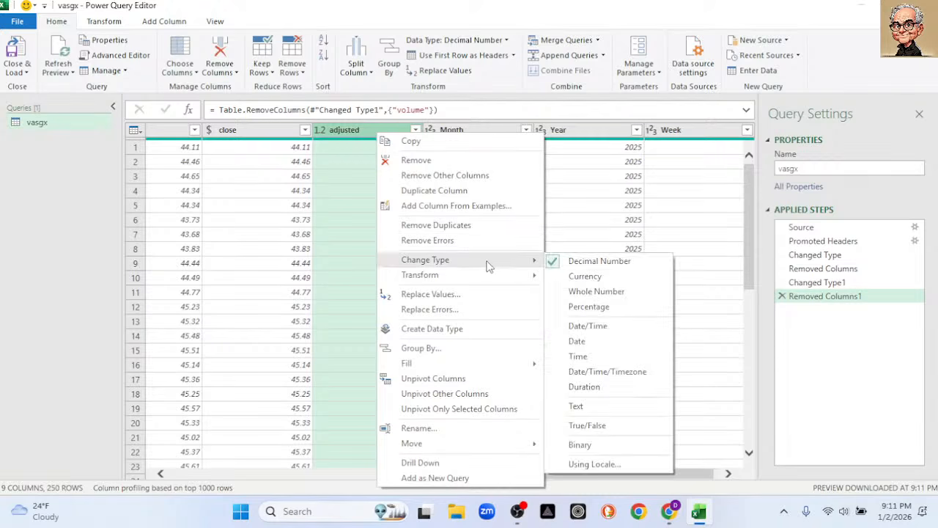
left_click(595, 282)
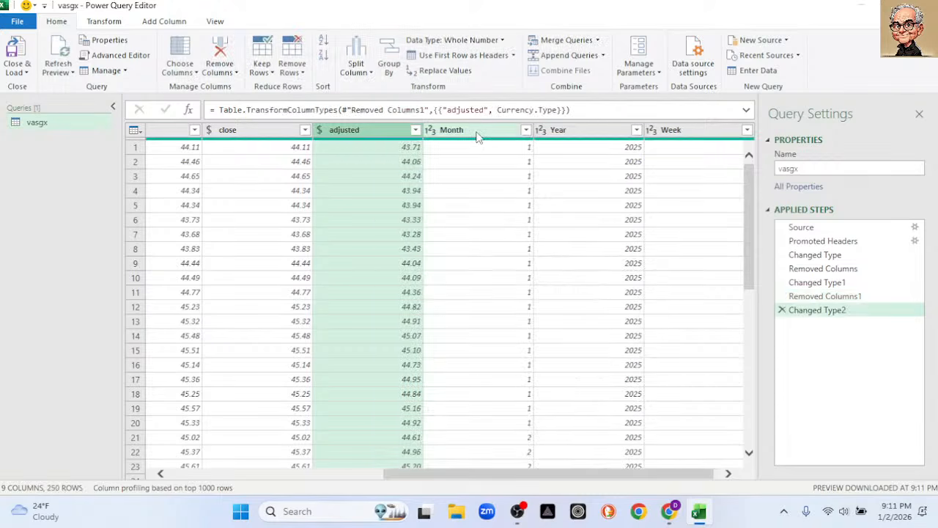
Remove the Month and Year columns from the query.
left_click(477, 134)
left_click(663, 136, "shift")
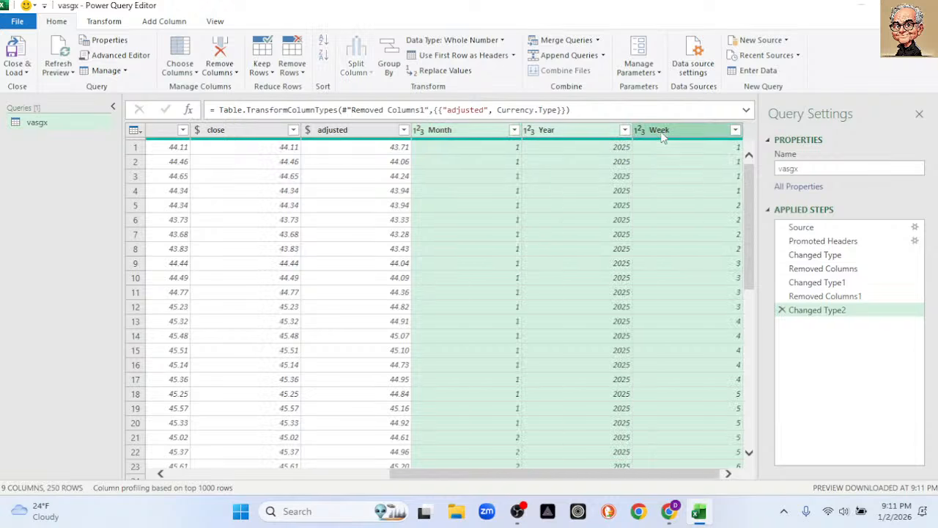
right_click(466, 152)
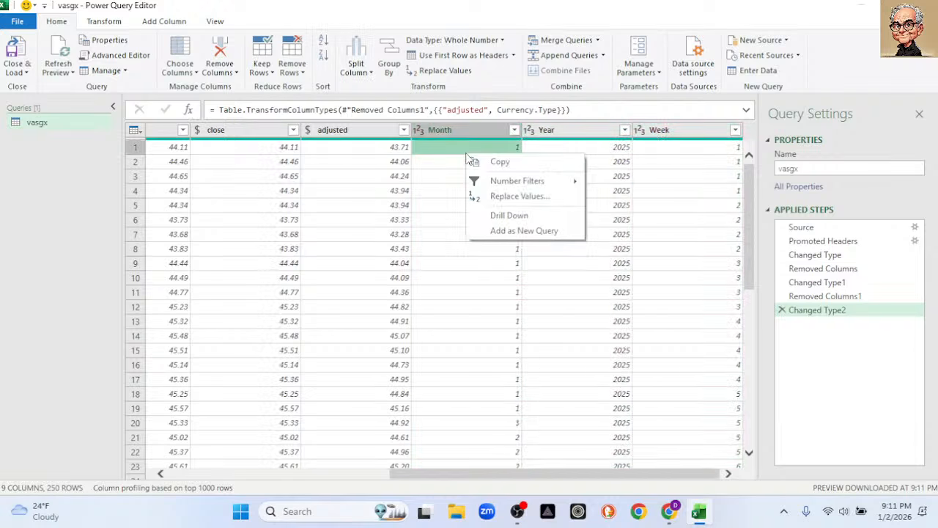
left_click(447, 129)
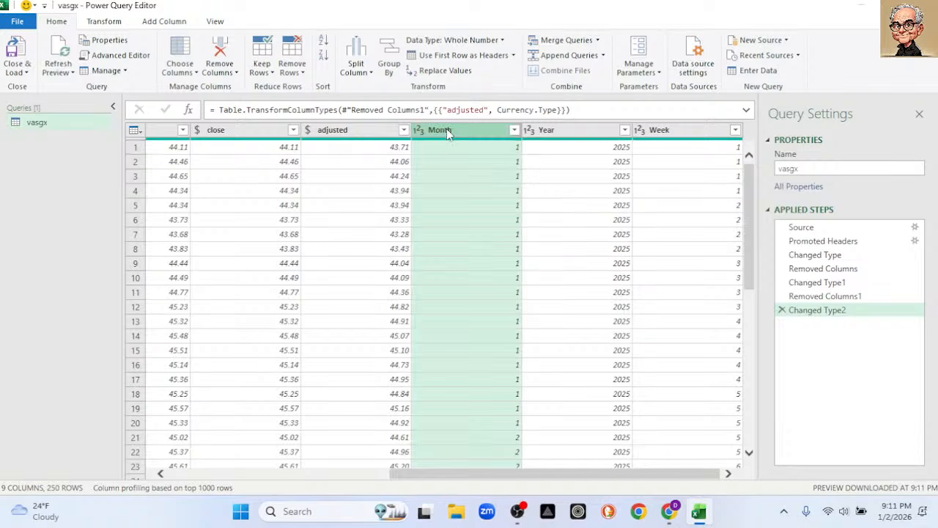
right_click(446, 129)
left_click(484, 159)
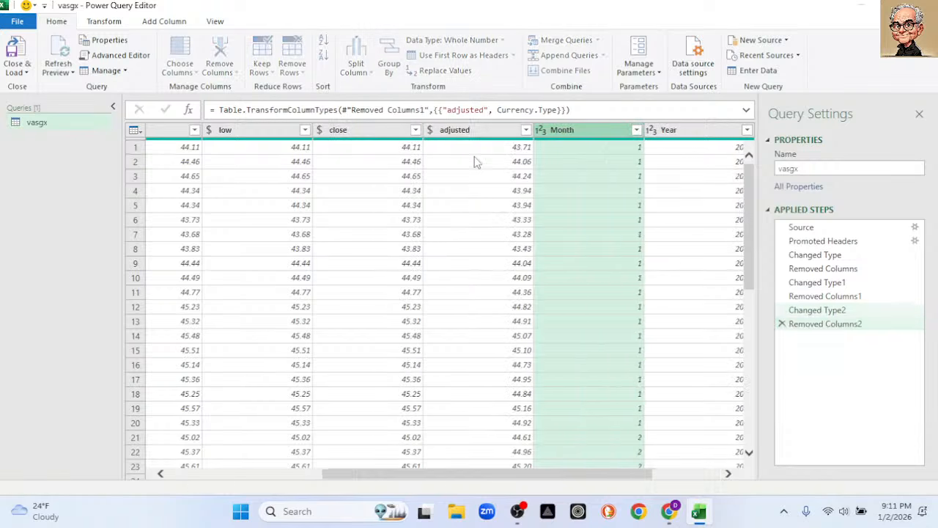
right_click(559, 132)
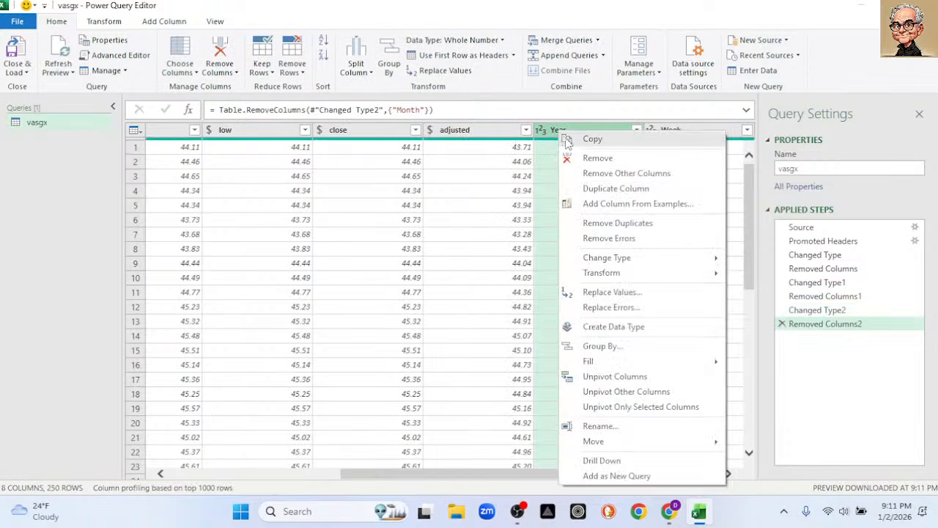
left_click(566, 161)
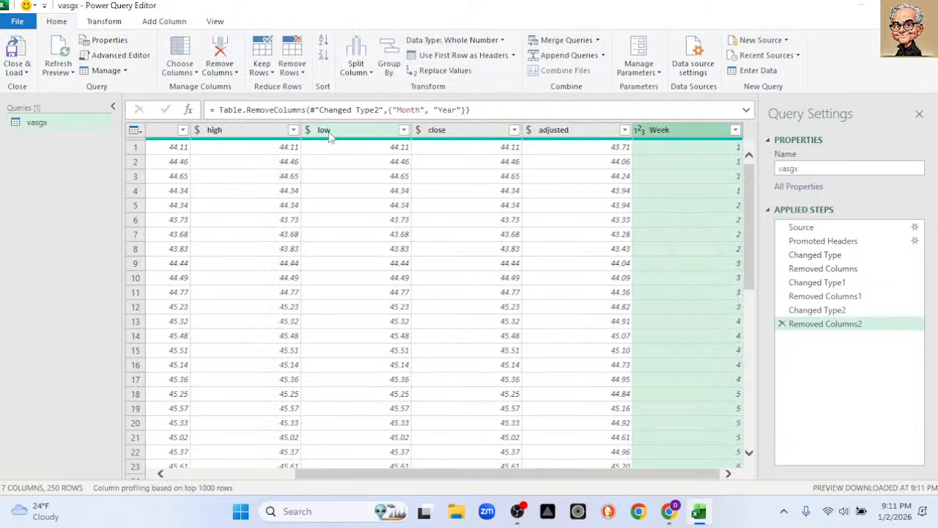
Remove the adjusted and Week columns, keeping only date, open, high, low and close.
left_click(549, 132)
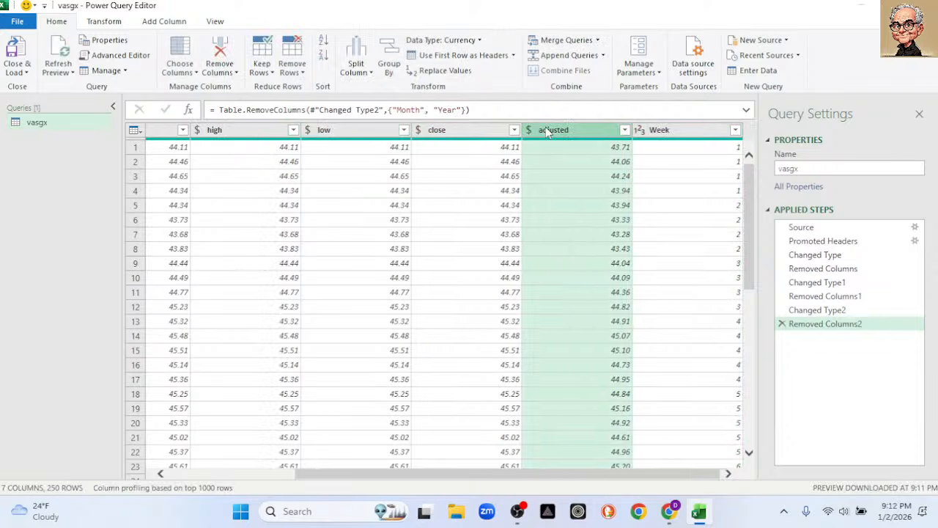
right_click(548, 132)
left_click(579, 156)
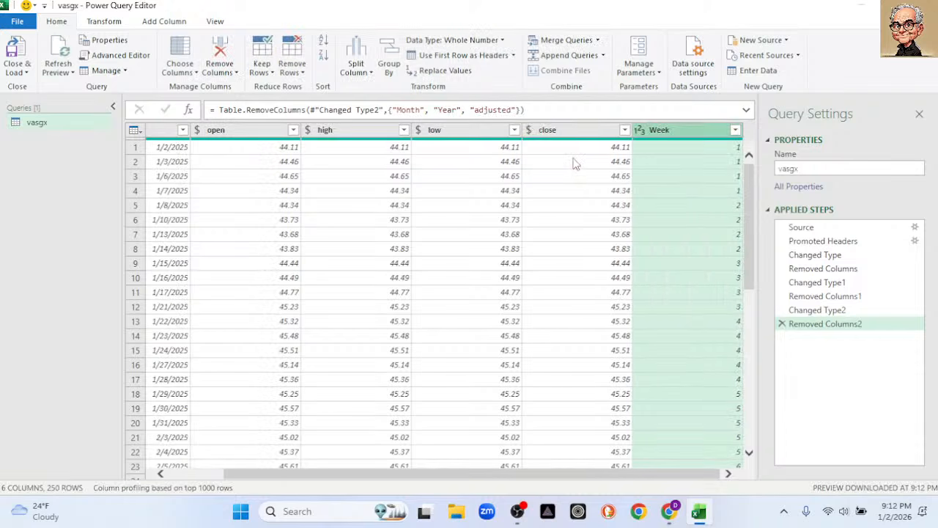
right_click(664, 132)
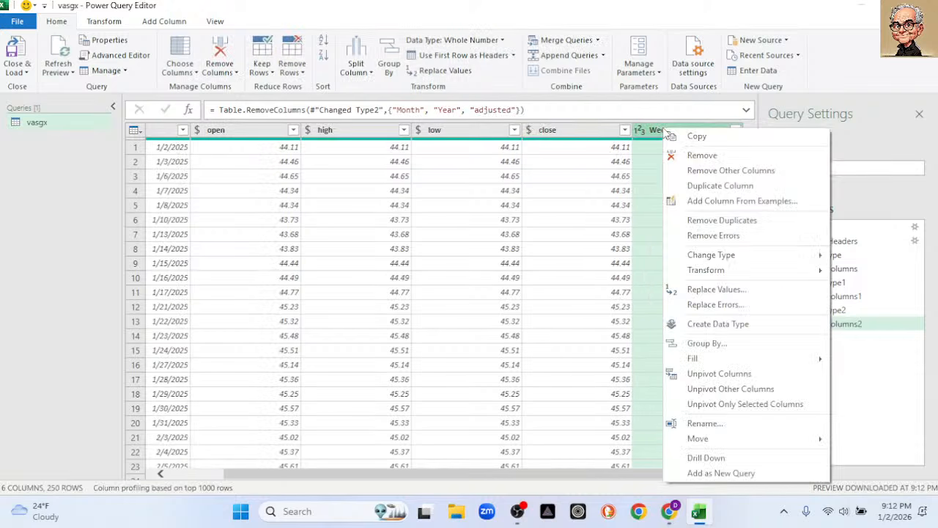
left_click(687, 156)
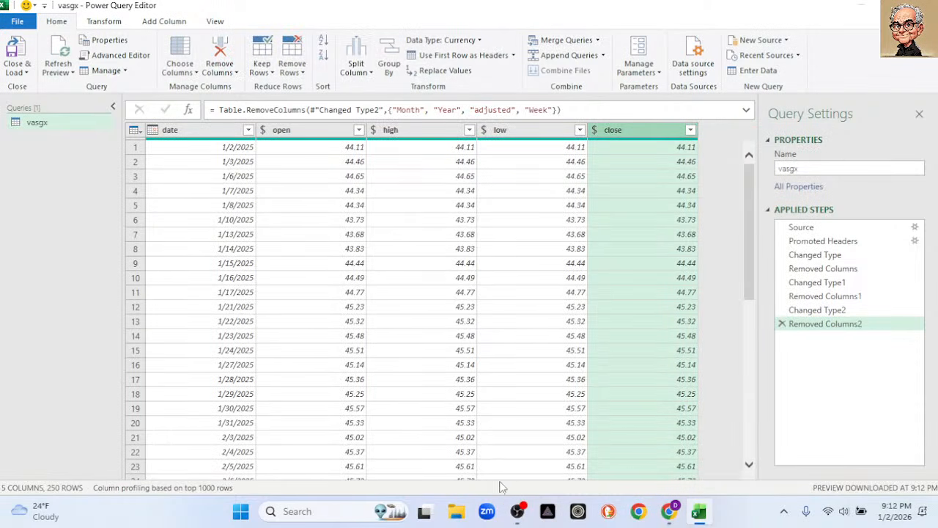
Close the query editor, load the vasgx query into the workbook as a table, and dismiss the queries list.
left_click(27, 72)
left_click(53, 88)
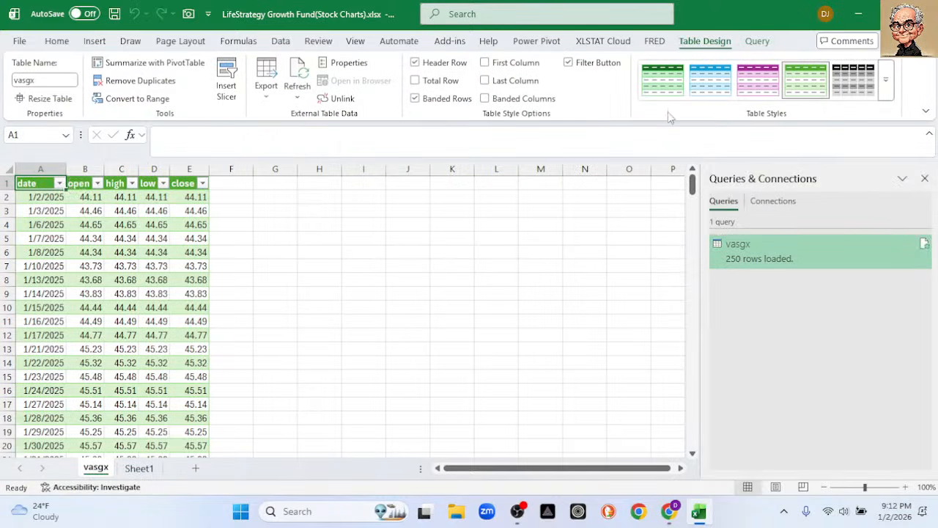
left_click(925, 180)
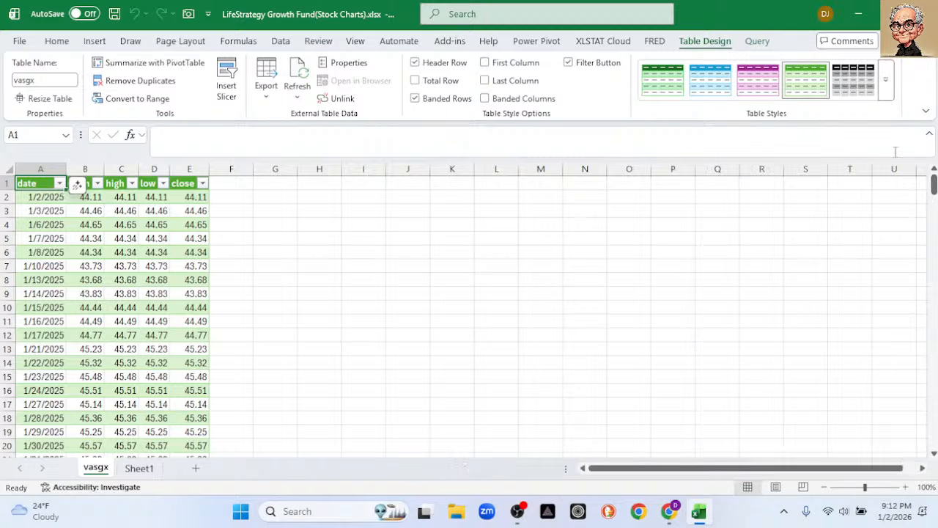
Restore the workbook window to a smaller size, move it to the screen edge and widen it up to the chat window.
left_click(892, 13)
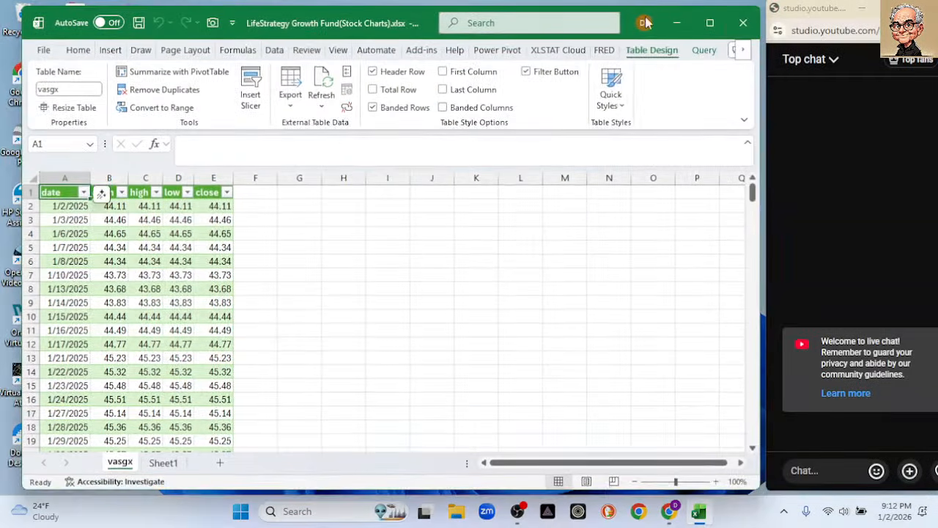
left_click_drag(330, 26, 314, 20)
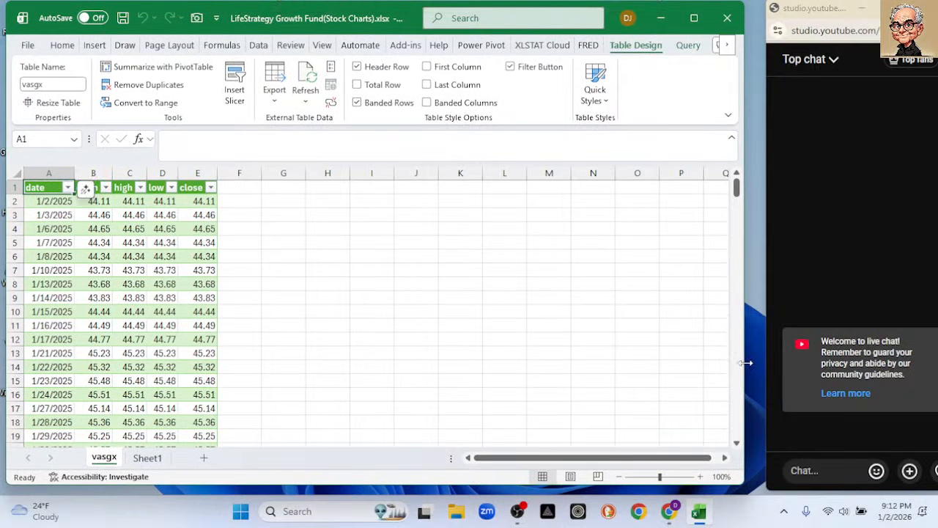
left_click_drag(746, 362, 764, 364)
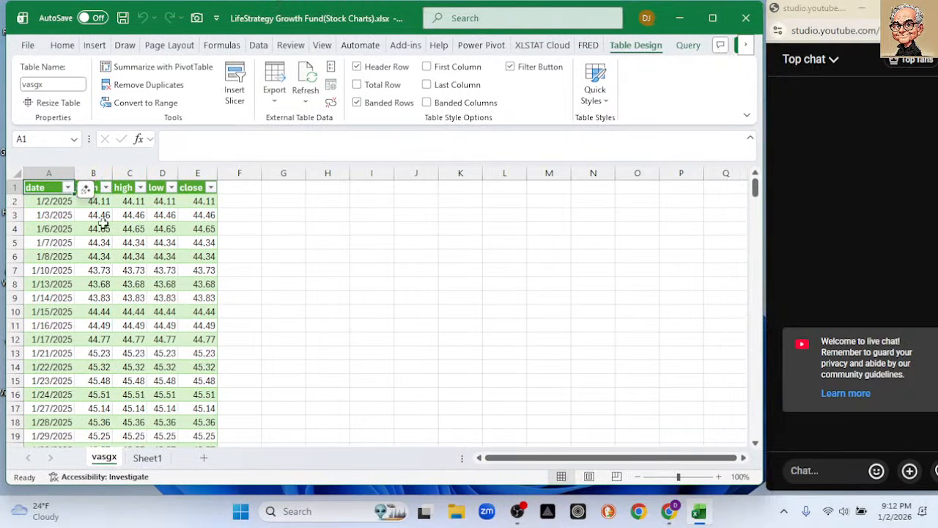
Sort the vasgx table by date from newest to oldest.
left_click(68, 188)
key("Escape")
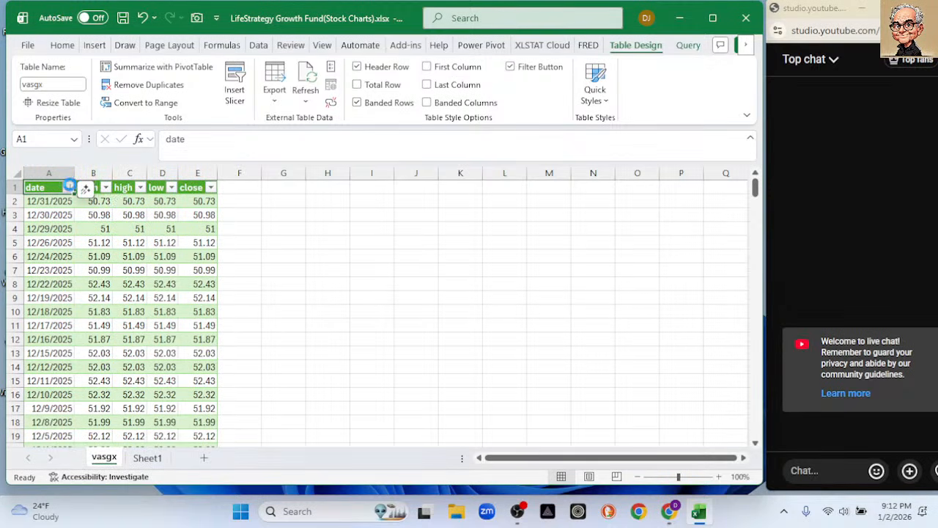
Sort the vasgx table by date from oldest to newest.
left_click(69, 187)
left_click(138, 181)
left_click(284, 233)
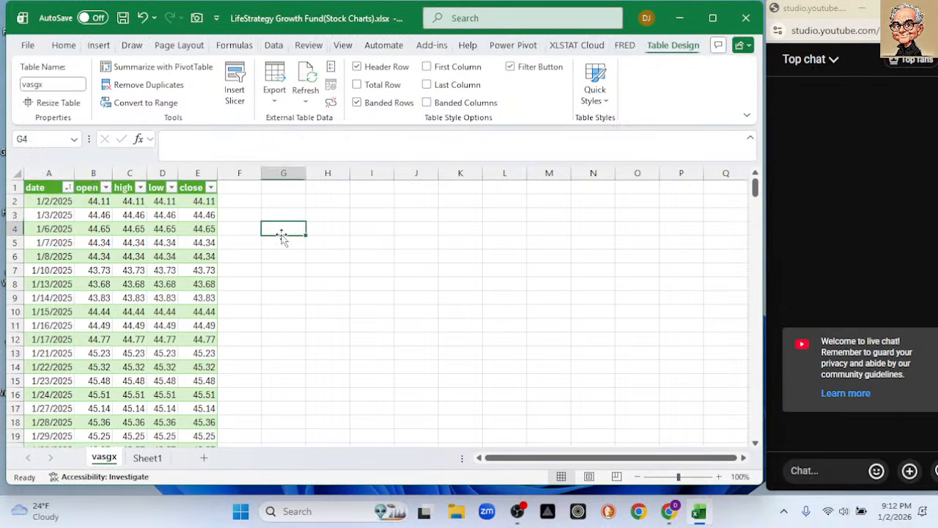
Add two table columns after close by entering the headers "21d SMA" in F1 and "50d SMA" in G1.
left_click(244, 184)
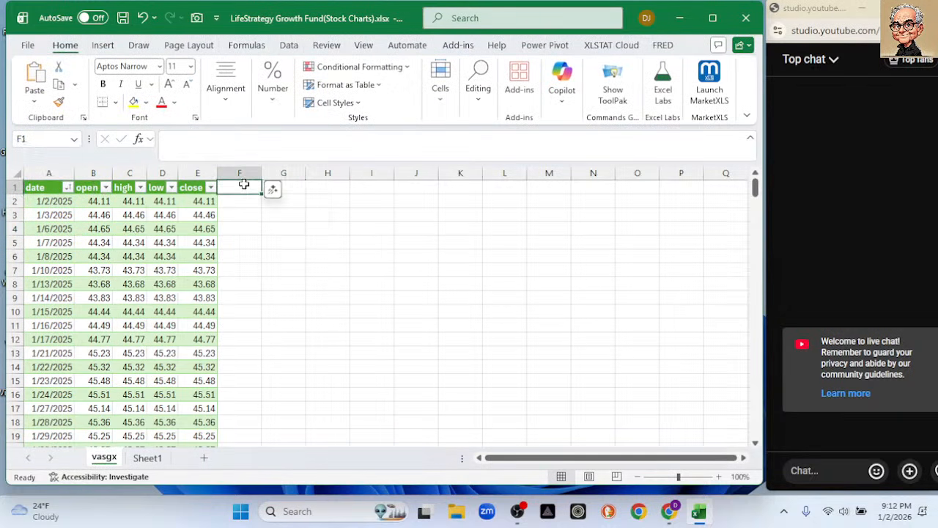
type("21d SMA")
key("BackSpace")
key("BackSpace")
type("MA")
key("Tab")
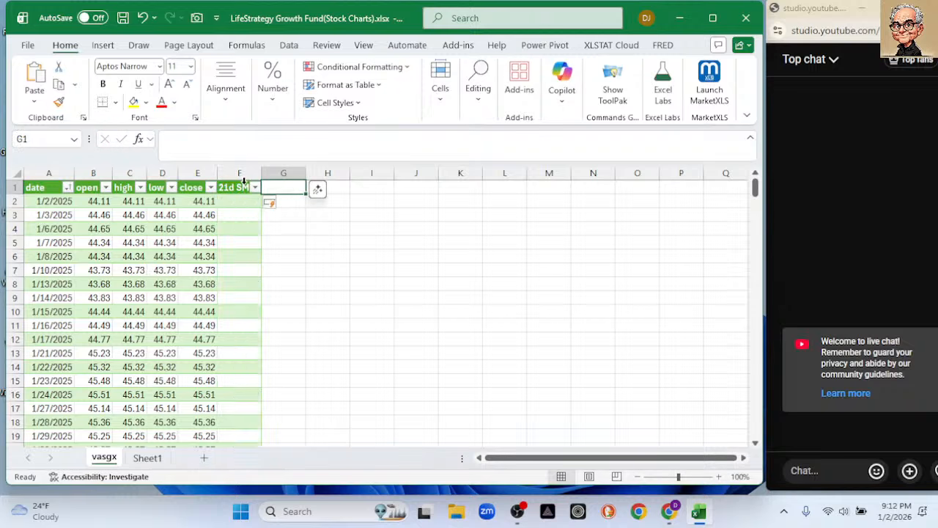
type("50d")
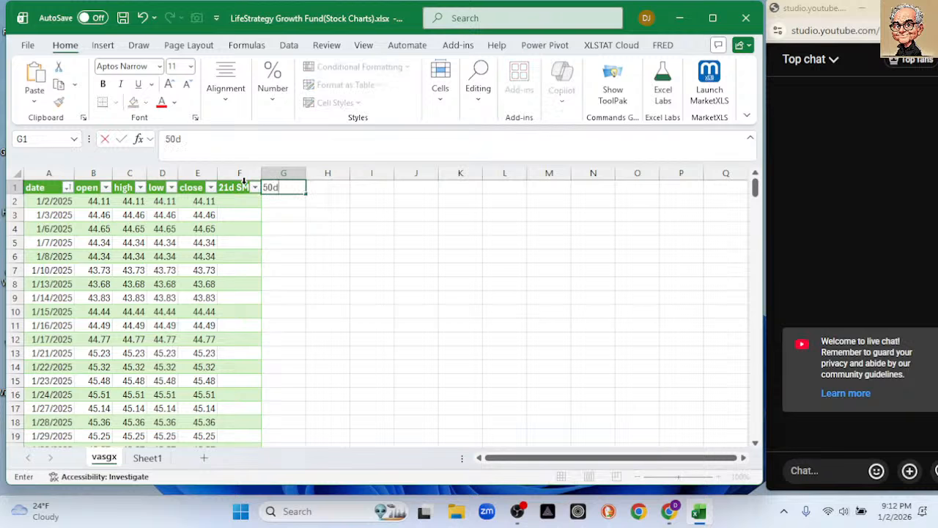
type(" SMA")
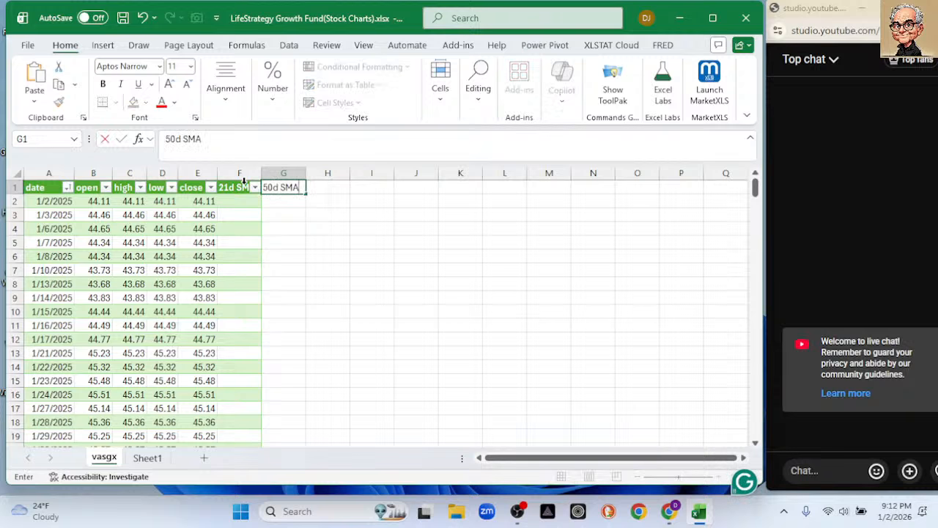
key("Return")
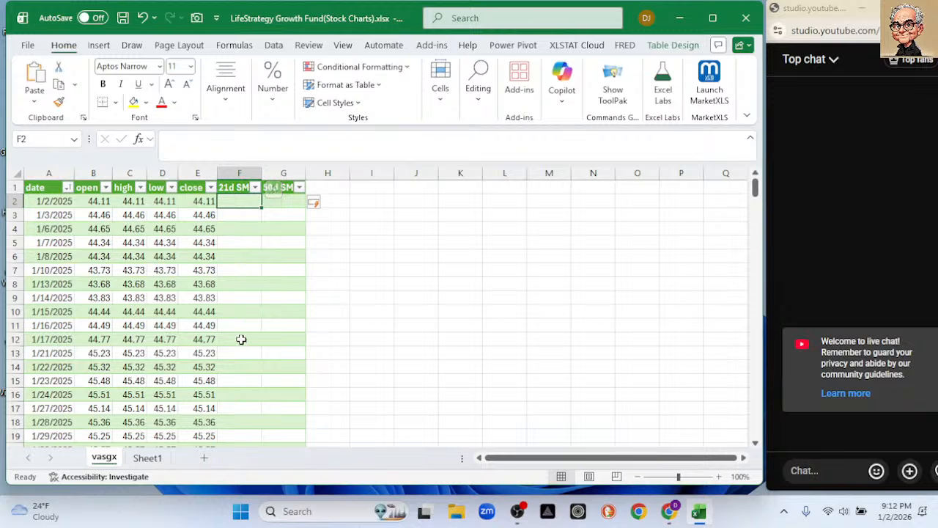
Enter =AVERAGE(E2:E21) in F21 and fill it down the 21d SMA column to the end of the table.
scroll(240, 339, "down", 1)
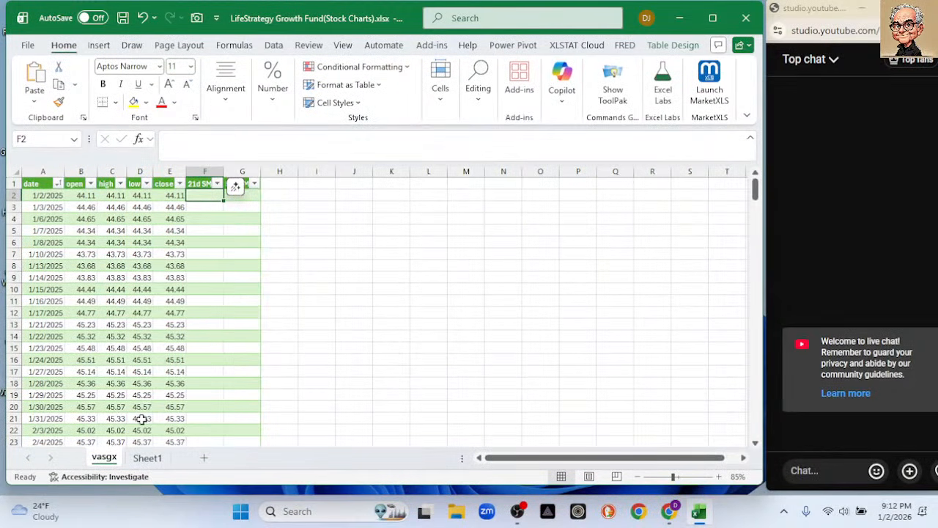
left_click(202, 418)
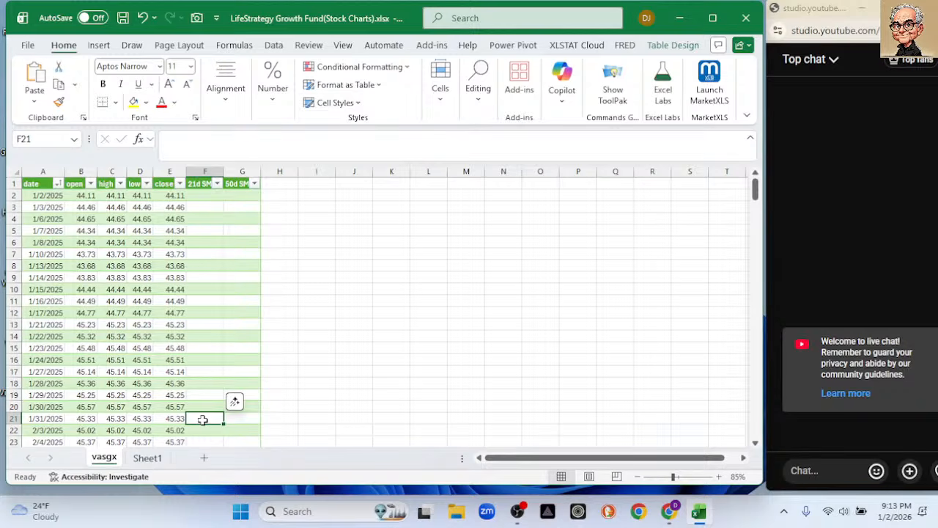
type("=")
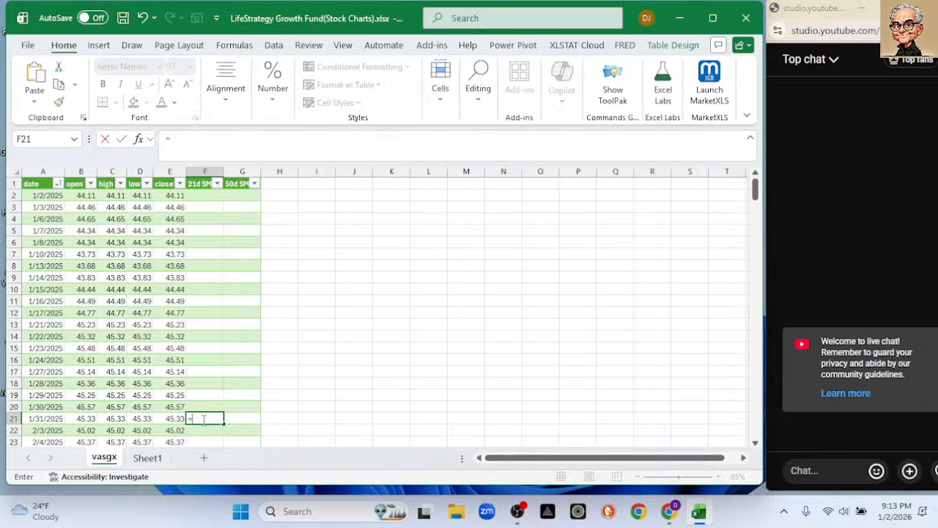
key("BackSpace")
type("=a")
key("BackSpace")
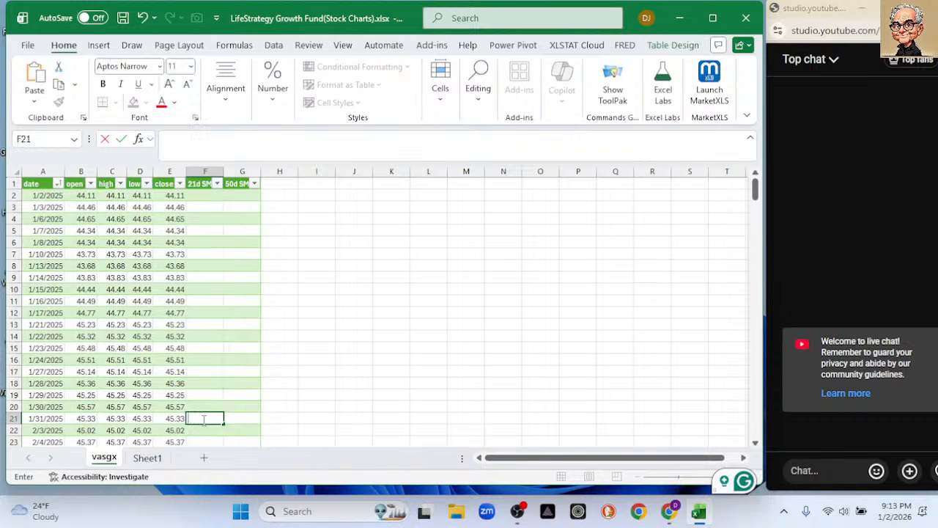
type("=aver")
key("Tab")
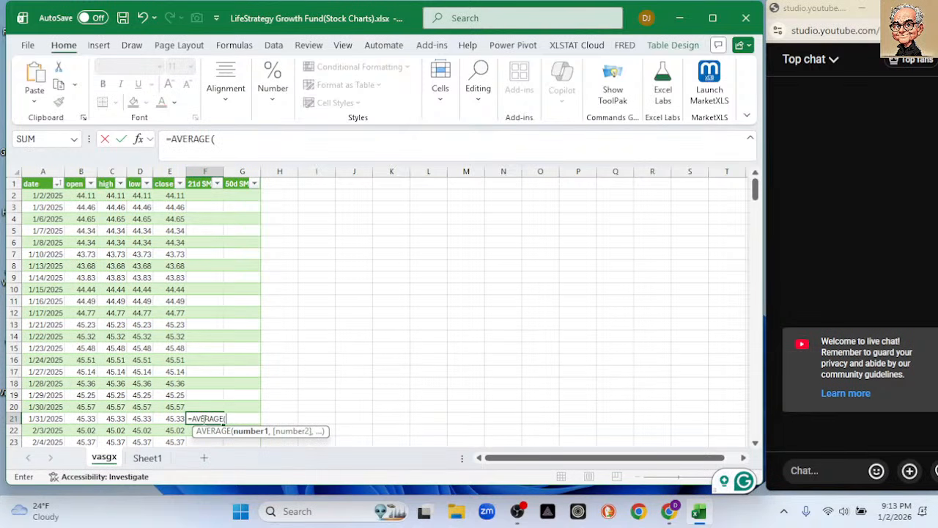
left_click(171, 199)
left_click_drag(171, 199, 165, 419)
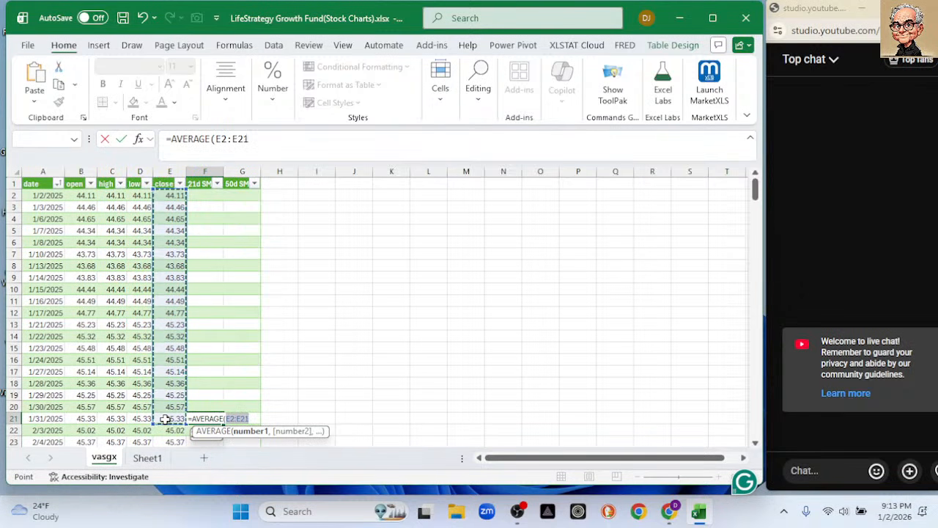
mouse_move(167, 409)
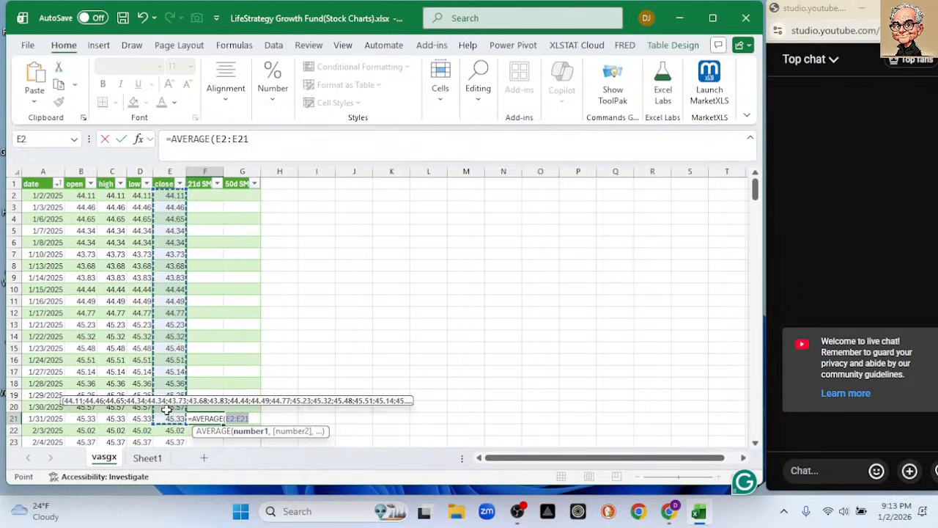
type(")")
key("Return")
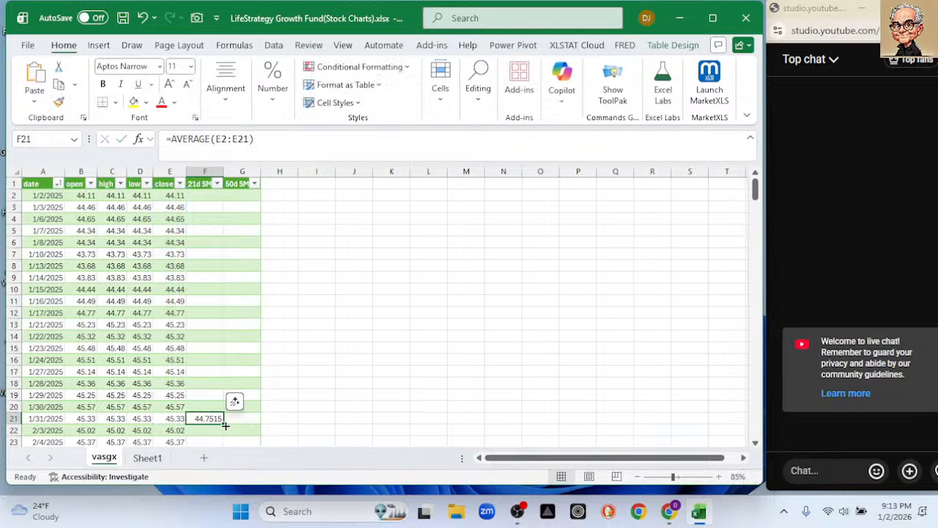
double_click(224, 421)
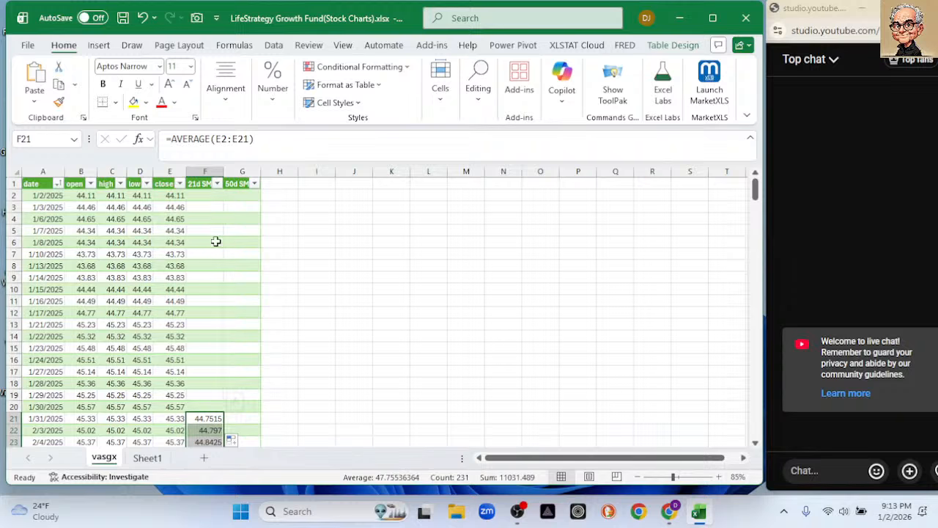
Try to calculate the first 50-day average of the close prices with an AVERAGE formula in G51.
scroll(265, 247, "down", 5)
scroll(272, 256, "down", 1)
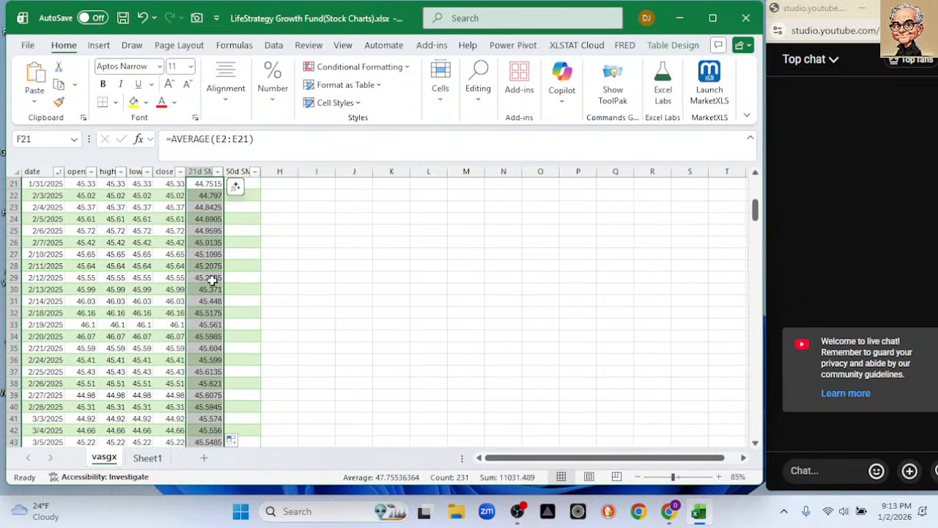
scroll(226, 326, "down", 3)
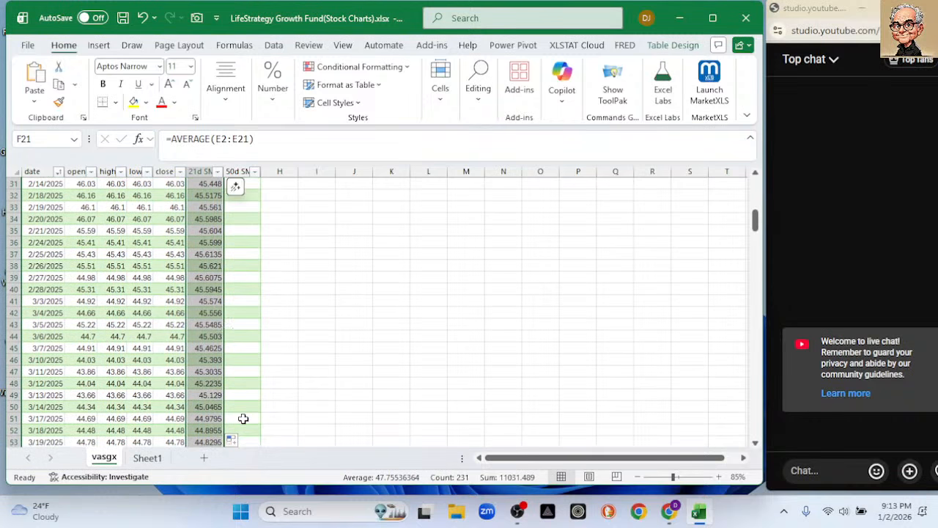
left_click(243, 418)
type("=aver")
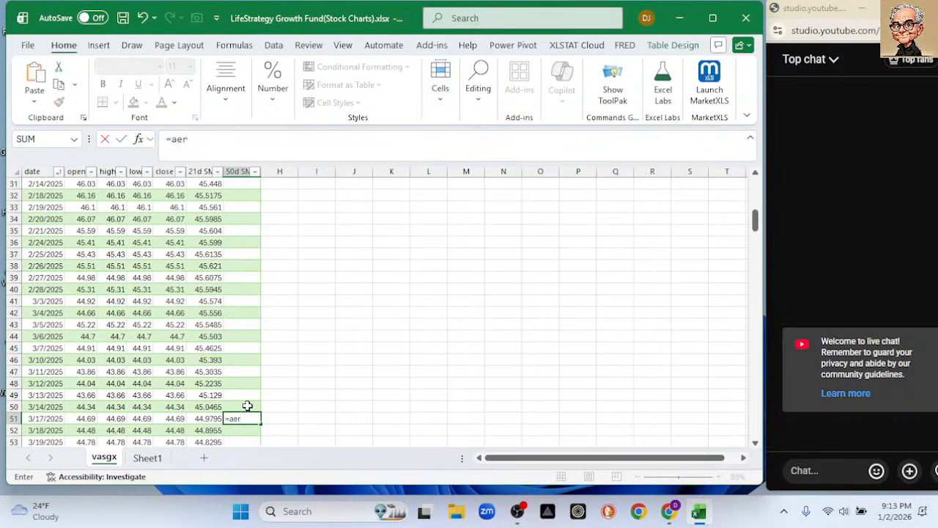
key("Tab")
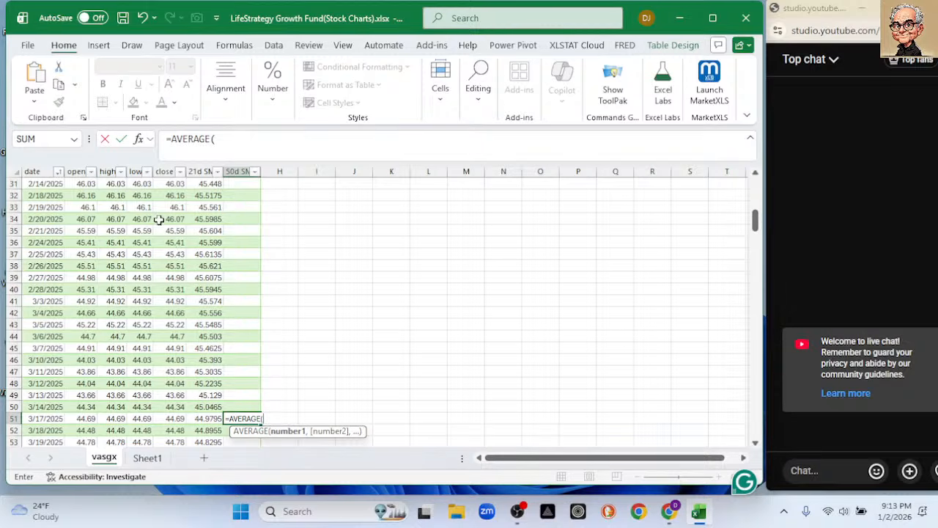
scroll(169, 216, "up", 8)
scroll(175, 213, "up", 2)
left_click_drag(176, 196, 171, 361)
type(")")
key("Return")
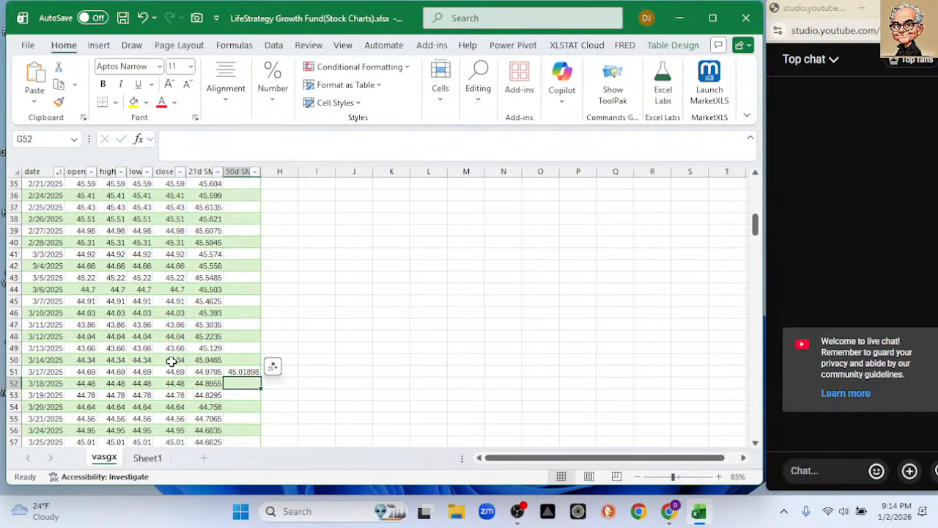
Create a default chart sheet from the vasgx table, and return to the vasgx sheet to undo the G51 average.
key("Down")
key("F11")
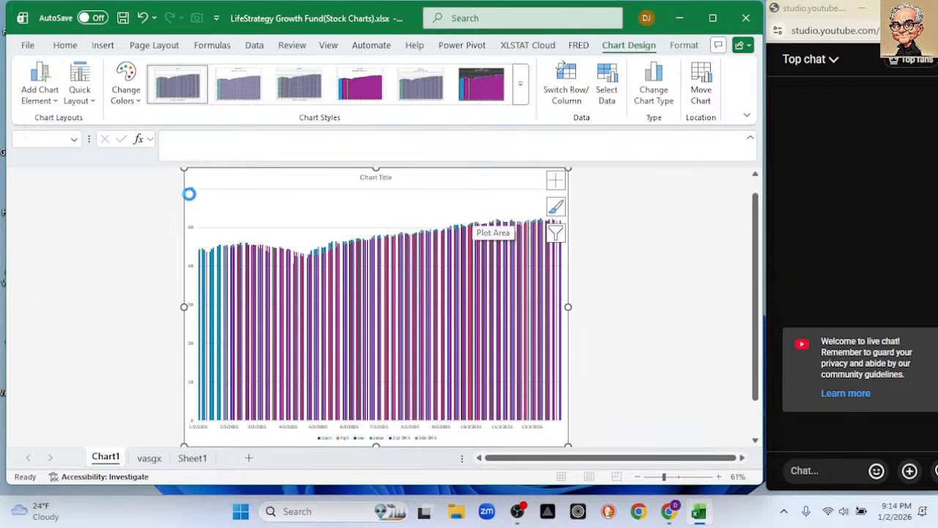
key("ctrl+Page_Down")
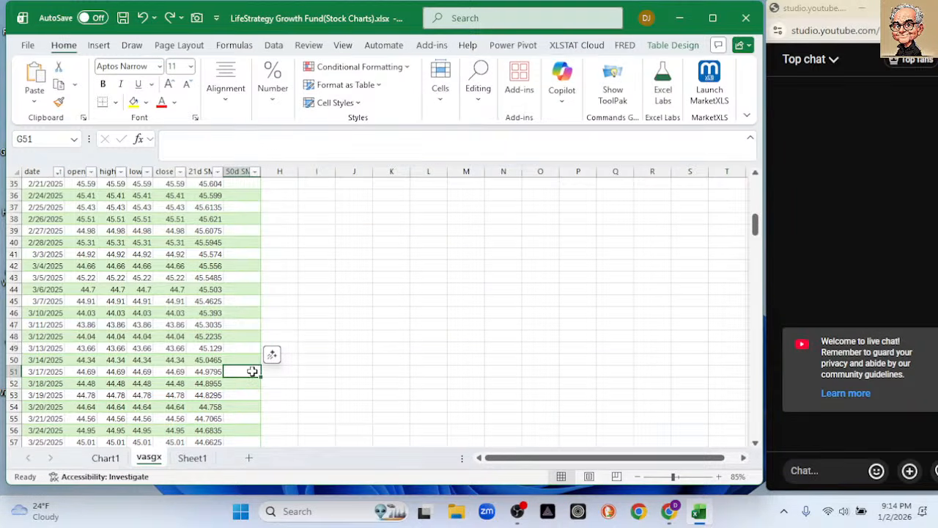
Enter =AVERAGE(E2:E51) in G51 and fill it down the 50d SMA column to the end of the table.
type("=avera")
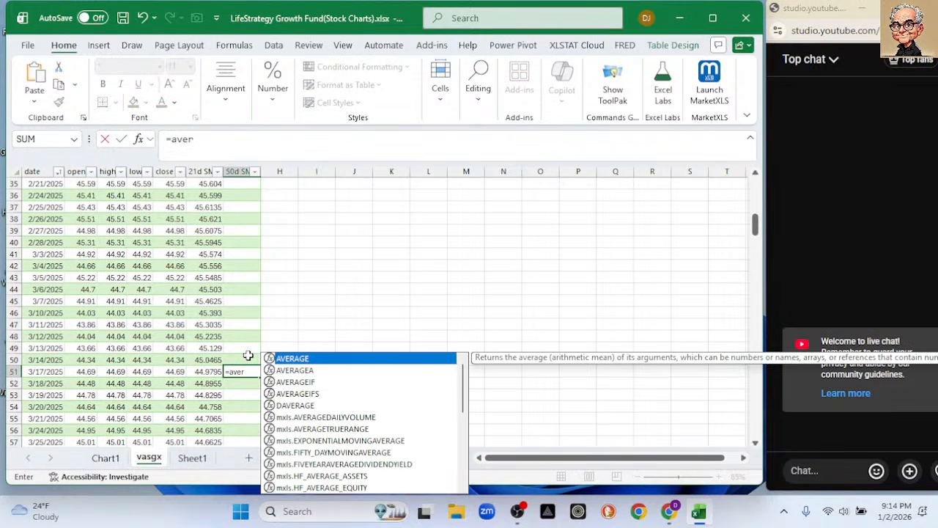
key("Tab")
scroll(128, 292, "up", 11)
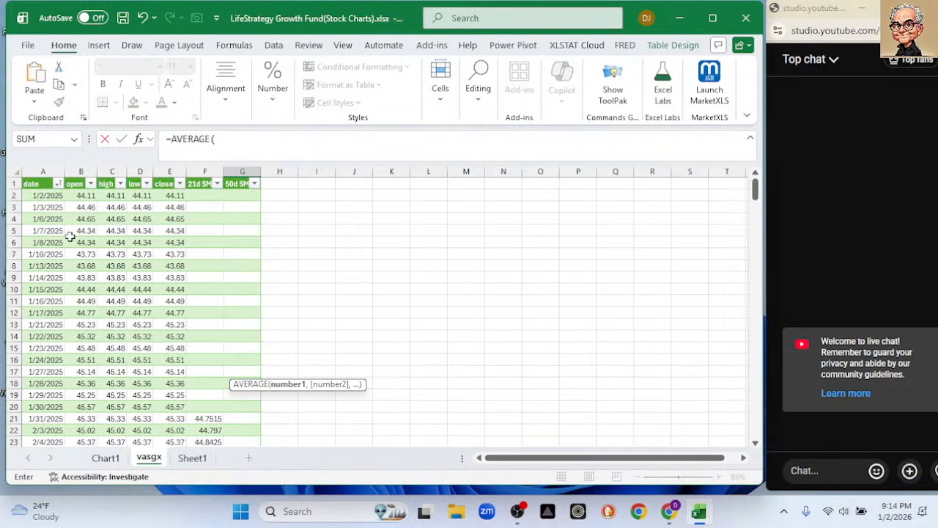
left_click_drag(169, 196, 159, 370)
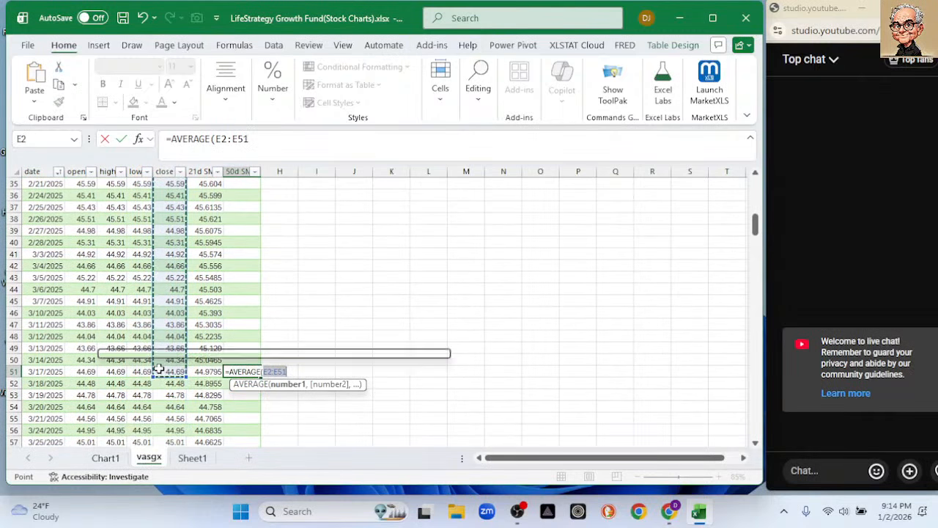
type(")")
key("Return")
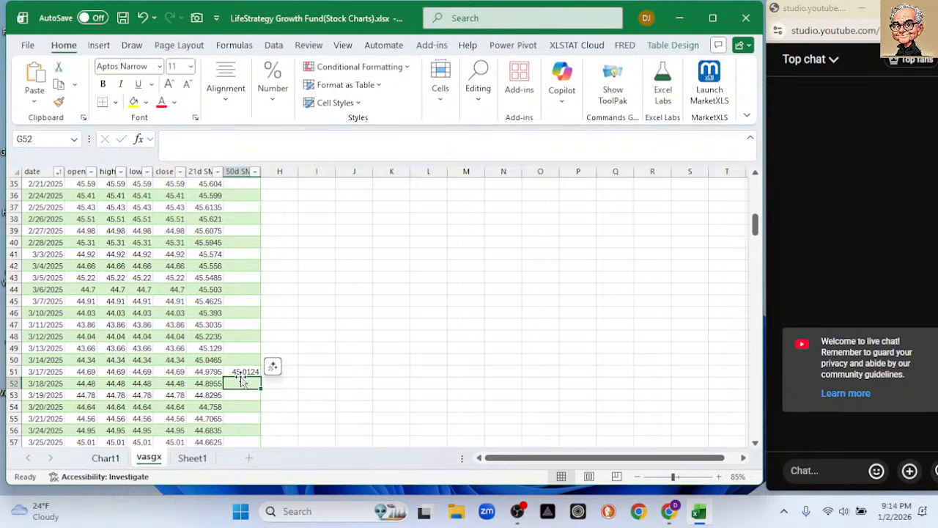
left_click(242, 371)
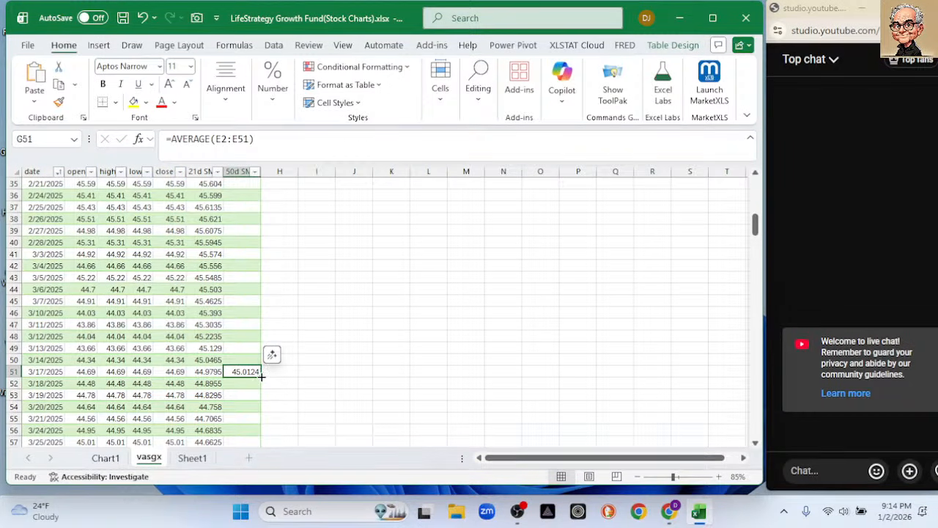
double_click(261, 376)
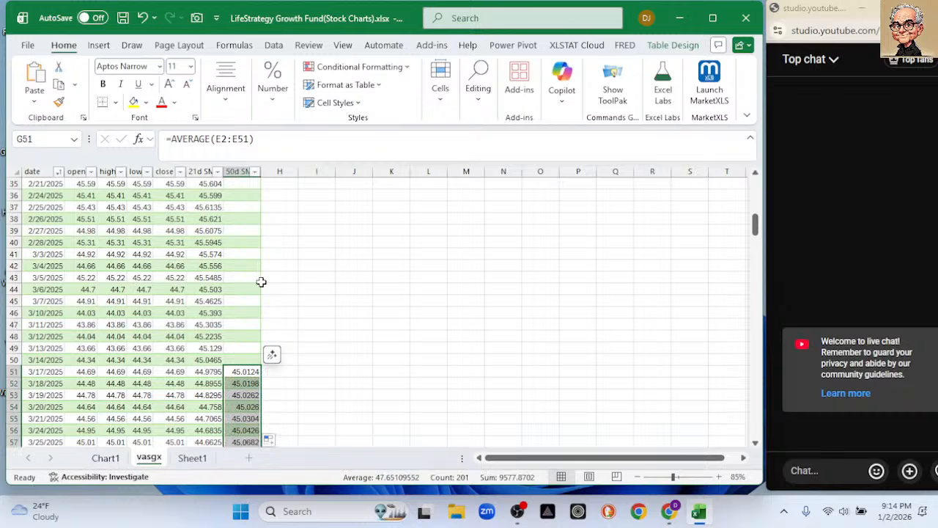
Start a TAKE formula in I1 with the whole vasgx table data as its array.
scroll(371, 277, "up", 11)
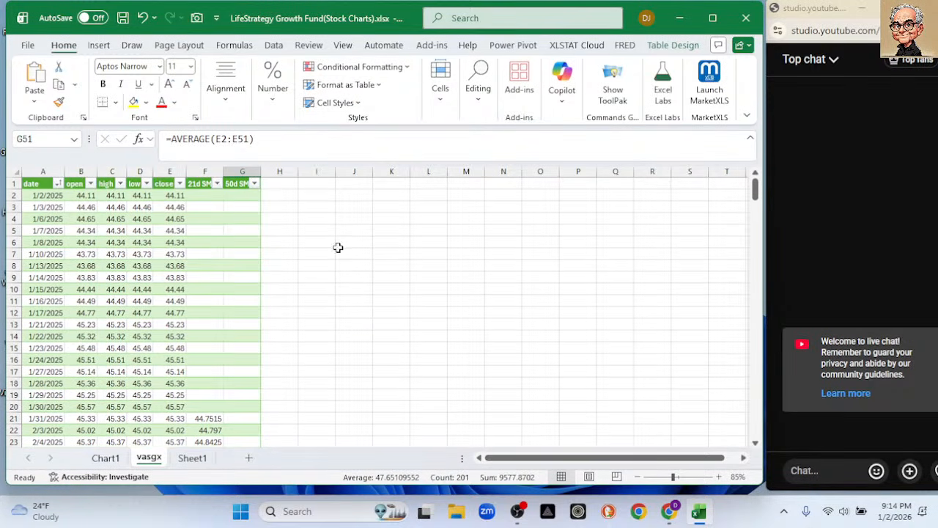
left_click(277, 183)
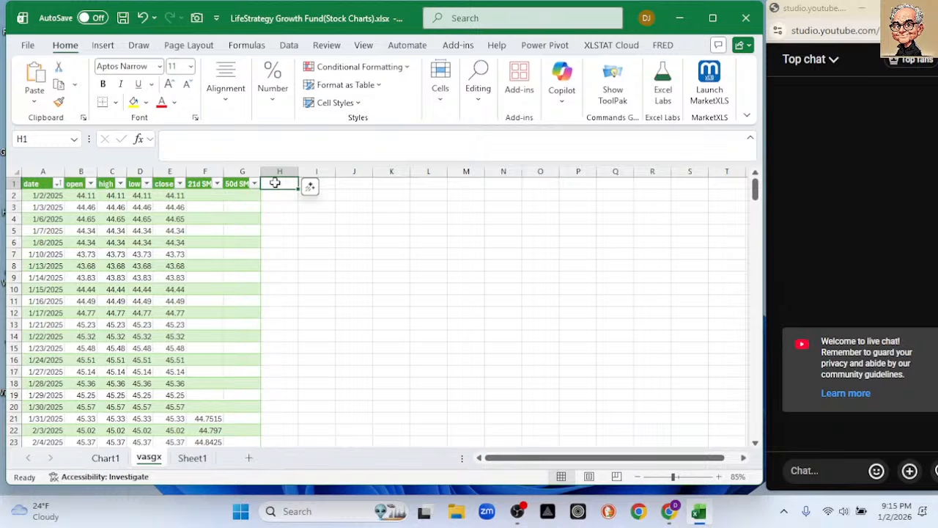
left_click(321, 182)
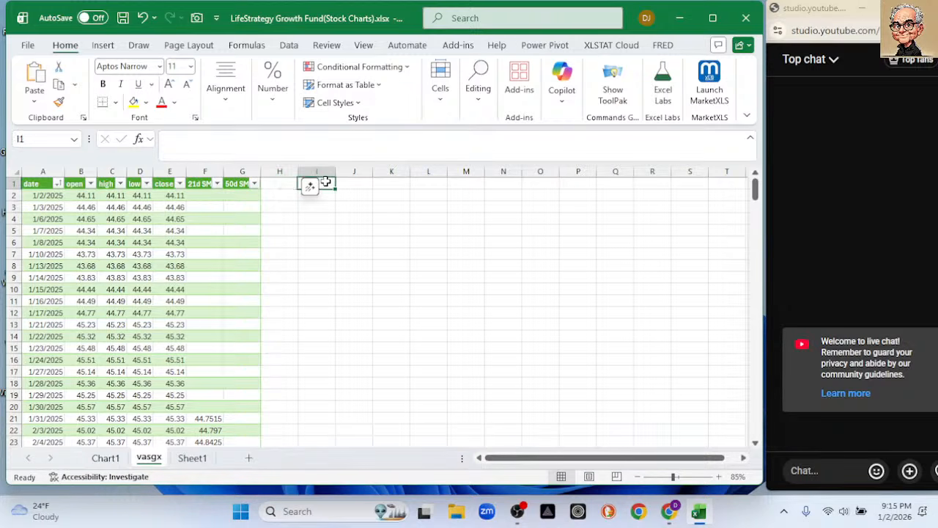
type("=taak")
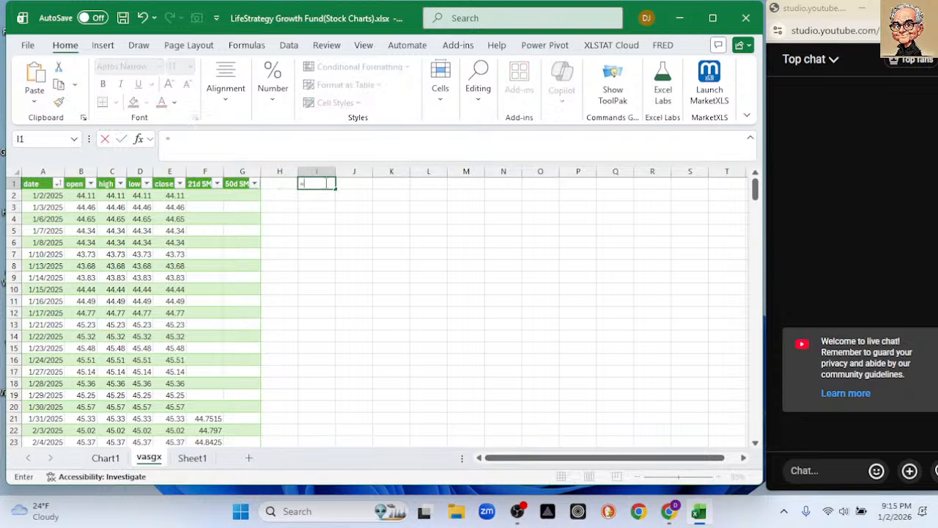
key("BackSpace")
key("BackSpace")
type("ke")
key("Tab")
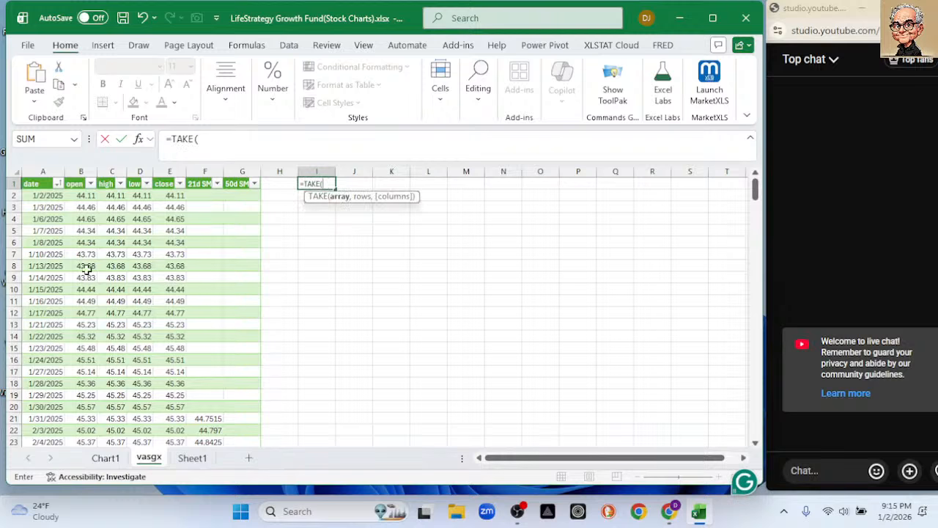
left_click(46, 195)
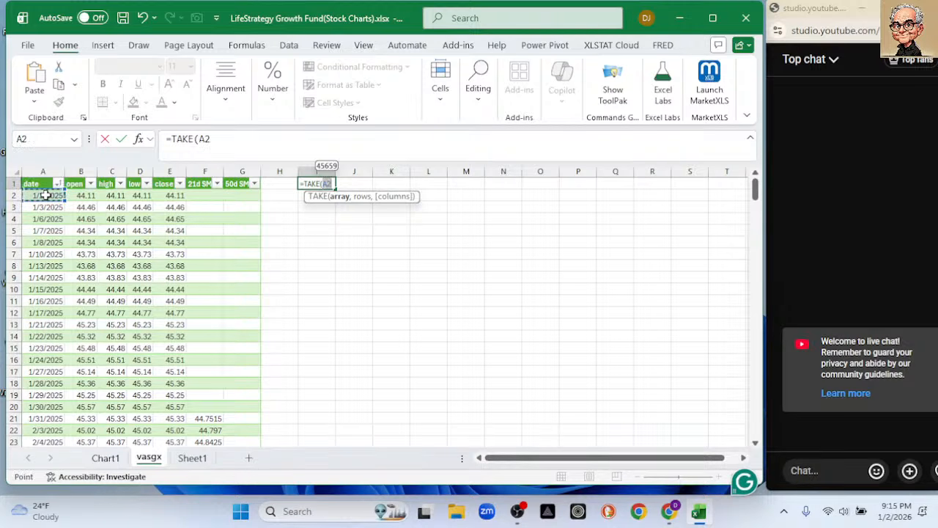
key("shift+Right")
key("shift+Right")
key("shift+Right")
key("shift+Right")
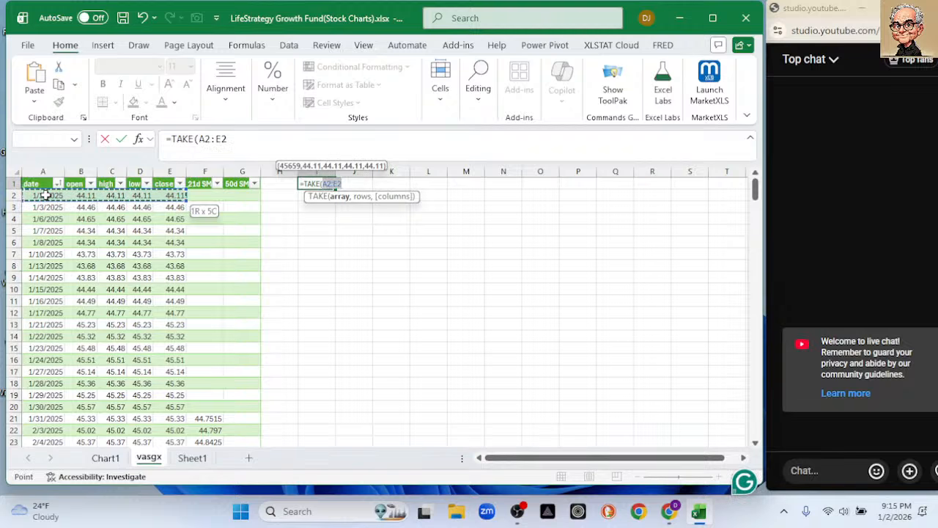
key("shift+Right")
key("shift+Right")
key("shift+Left")
key("shift+Left")
key("shift+Right")
key("shift+Right")
key("ctrl+shift+Down")
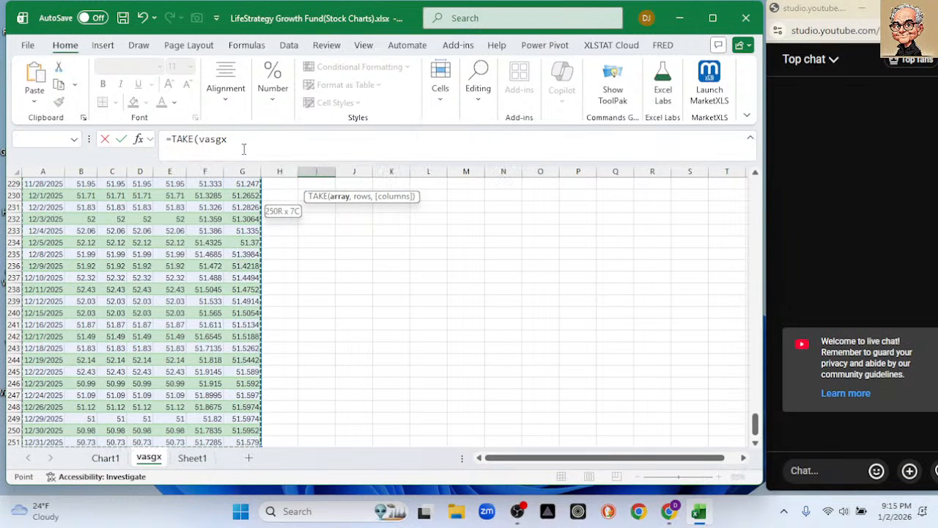
left_click_drag(755, 423, 740, 180)
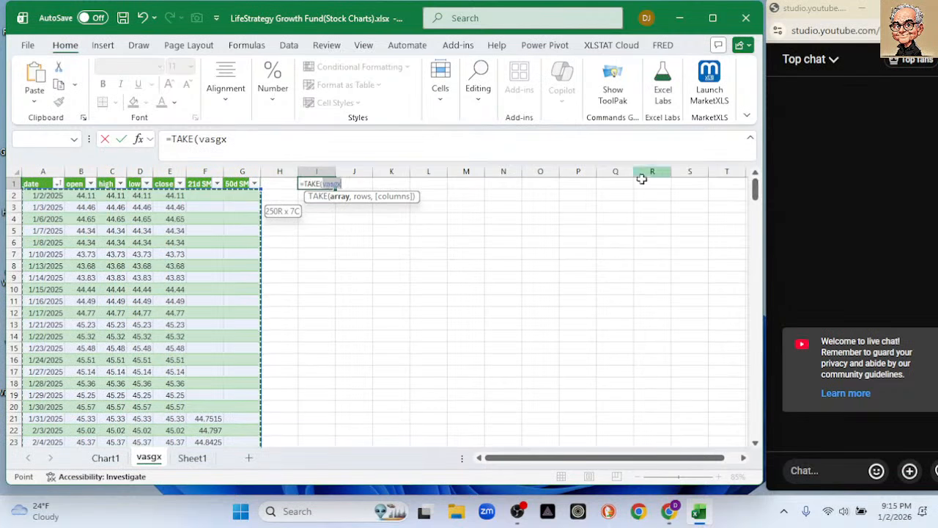
left_click(348, 184)
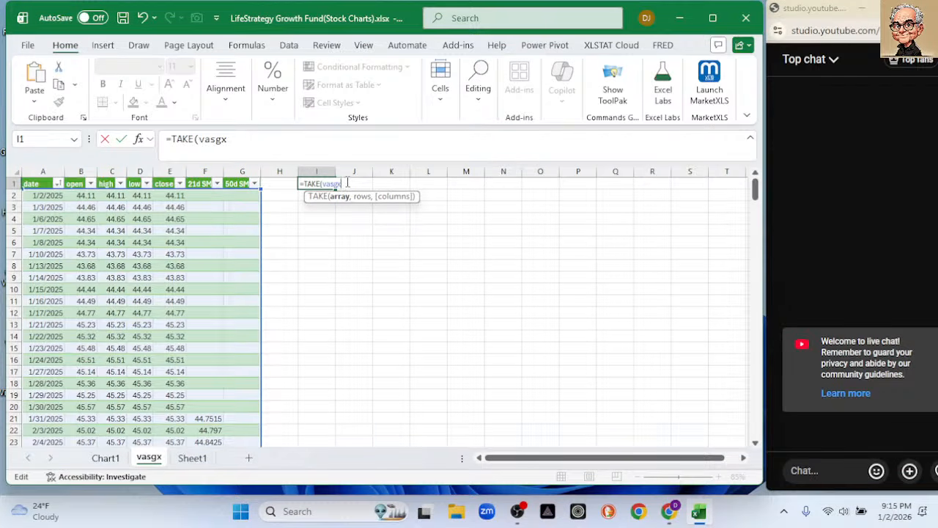
Complete the I1 formula as =TAKE(vasgx,-1100) and undo it.
type(",-1100")
key("Return")
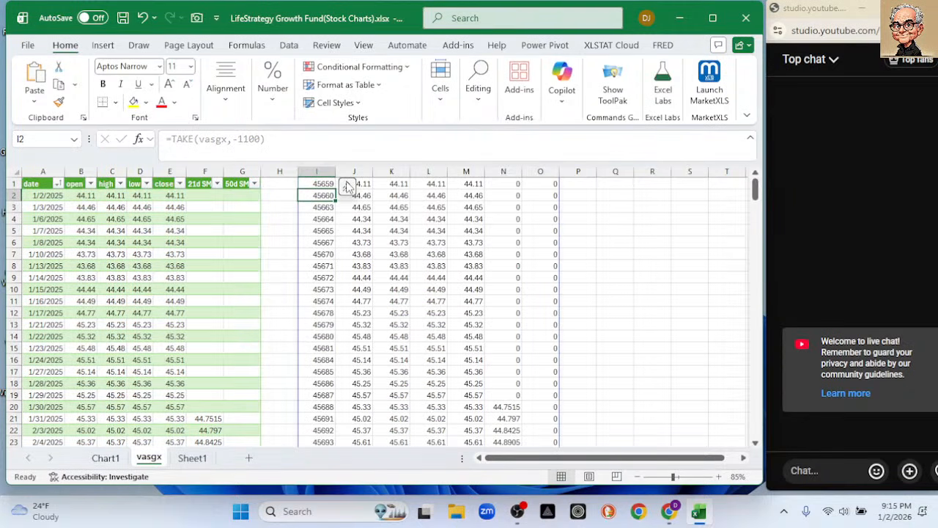
mouse_move(754, 194)
left_mouse_down()
mouse_move(762, 173)
mouse_move(755, 189)
left_mouse_up()
key("ctrl+z")
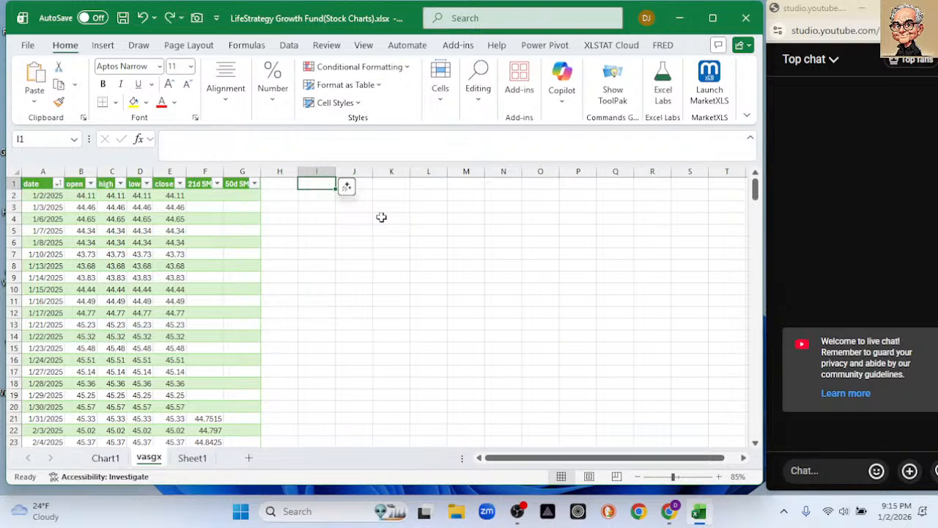
Copy the vasgx table's header row from A1:G1 to the range starting at J1.
left_click(25, 183)
left_click_drag(220, 183, 218, 183)
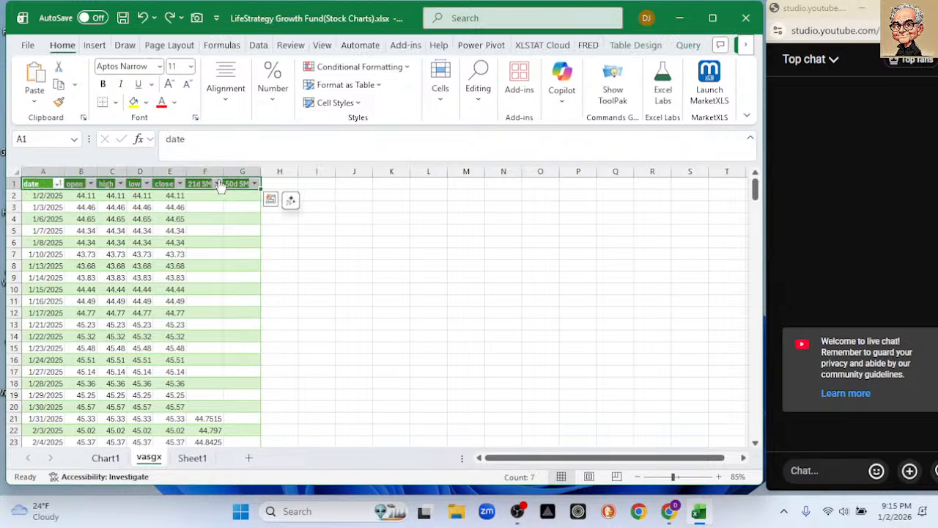
key("ctrl+c")
left_click(349, 183)
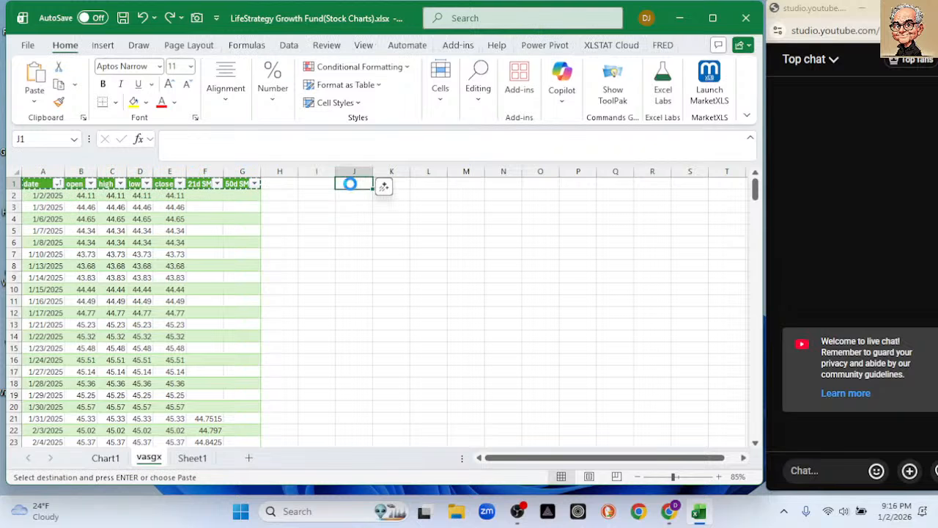
key("ctrl+v")
Enter =TAKE(vasgx,-100) in J2 to extract the last 100 rows of the table beneath the copied headers.
left_click(353, 196)
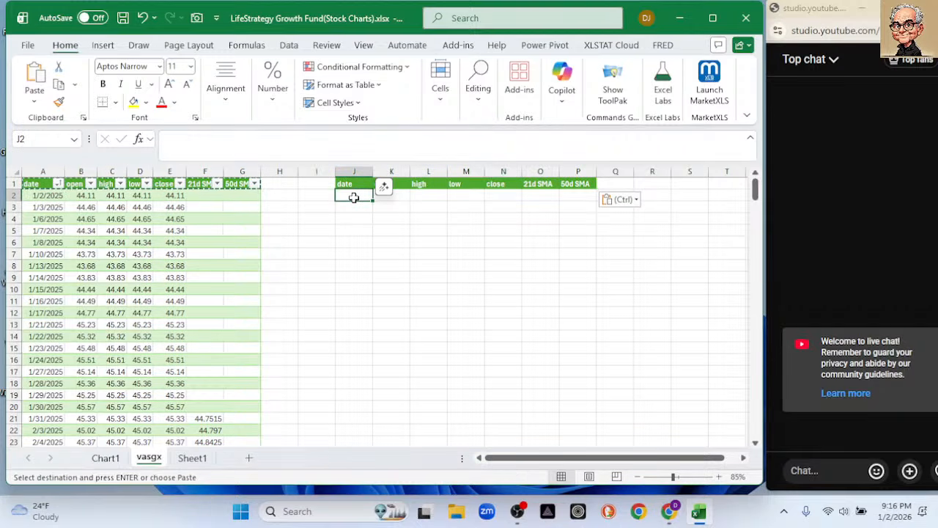
key("Escape")
type("=take")
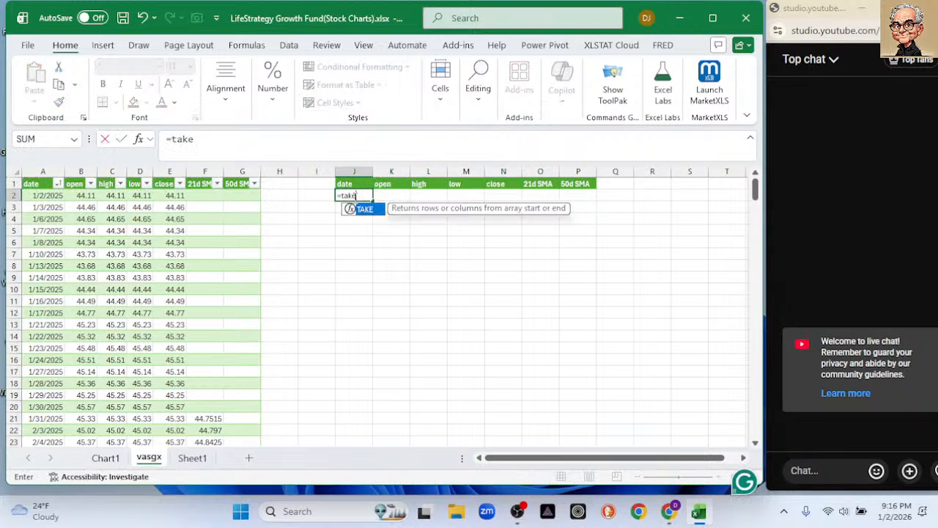
key("Tab")
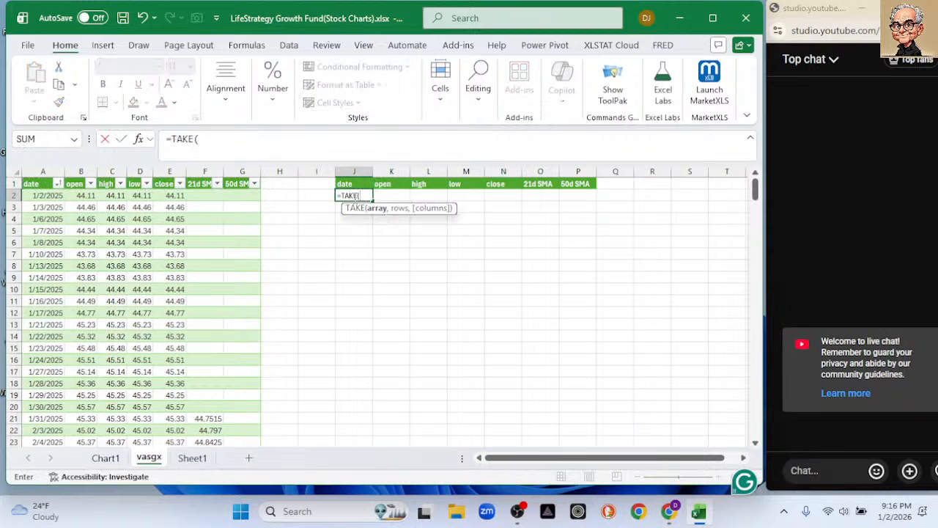
left_click_drag(37, 195, 224, 196)
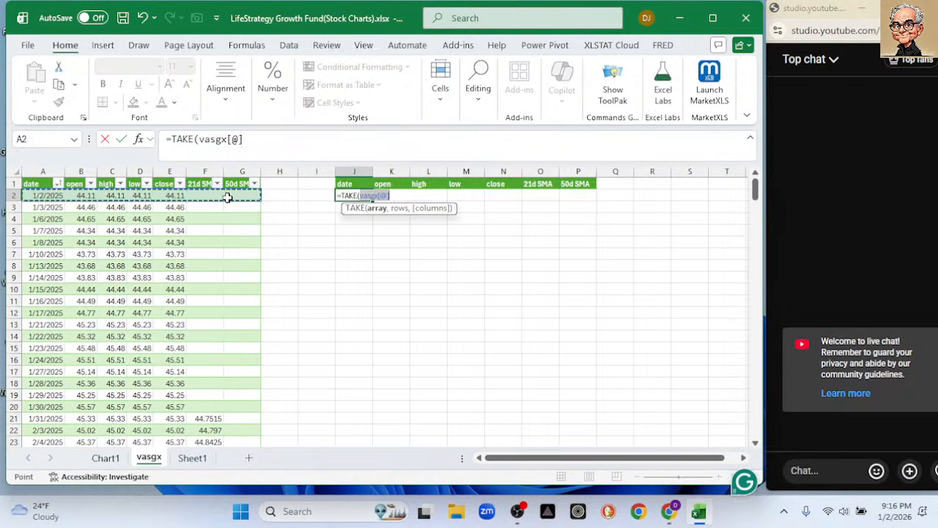
key("ctrl+shift+Down")
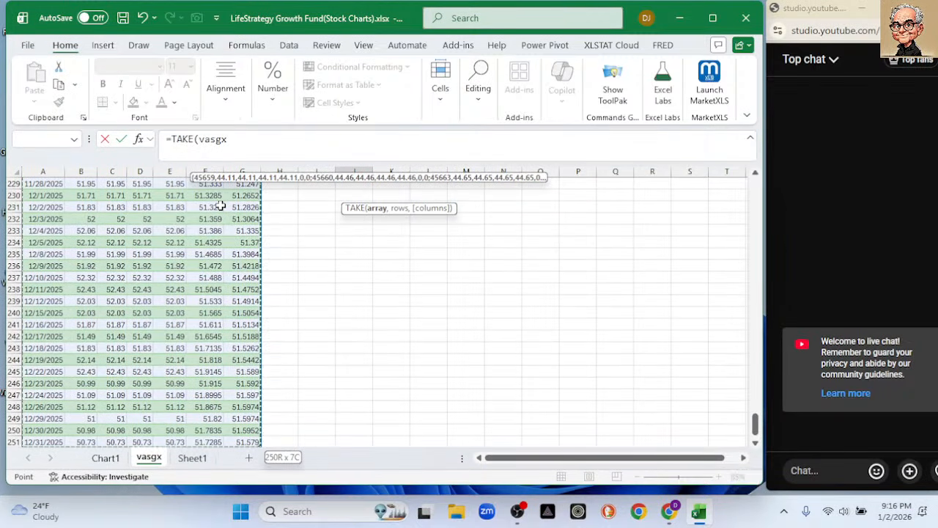
left_click(240, 146)
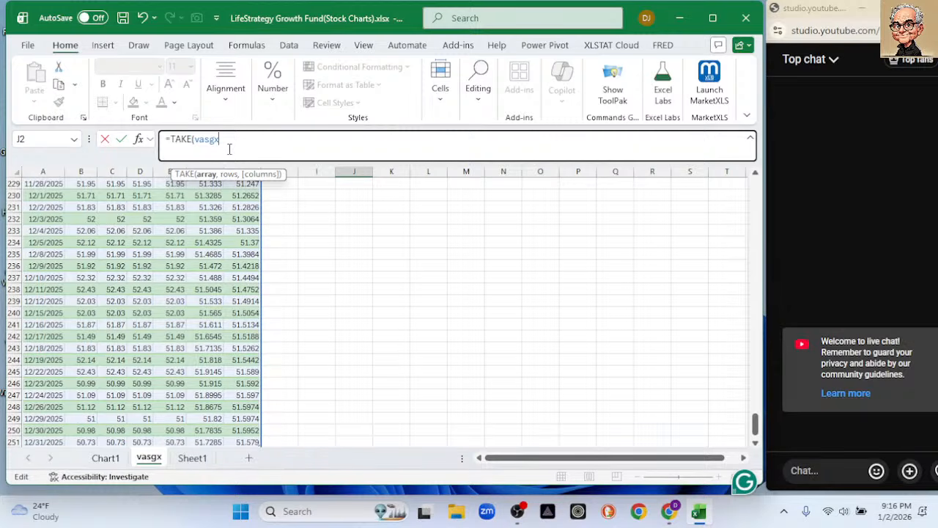
type(",-1")
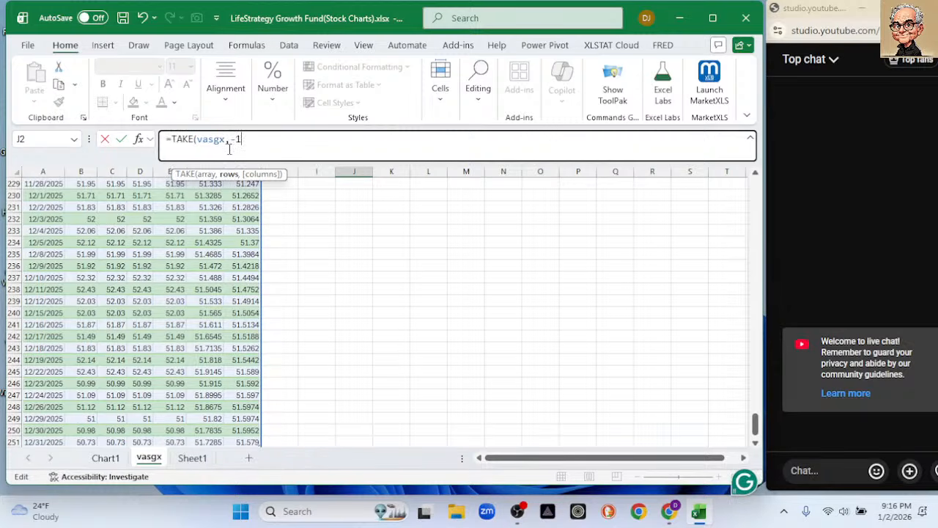
type("00)")
key("Return")
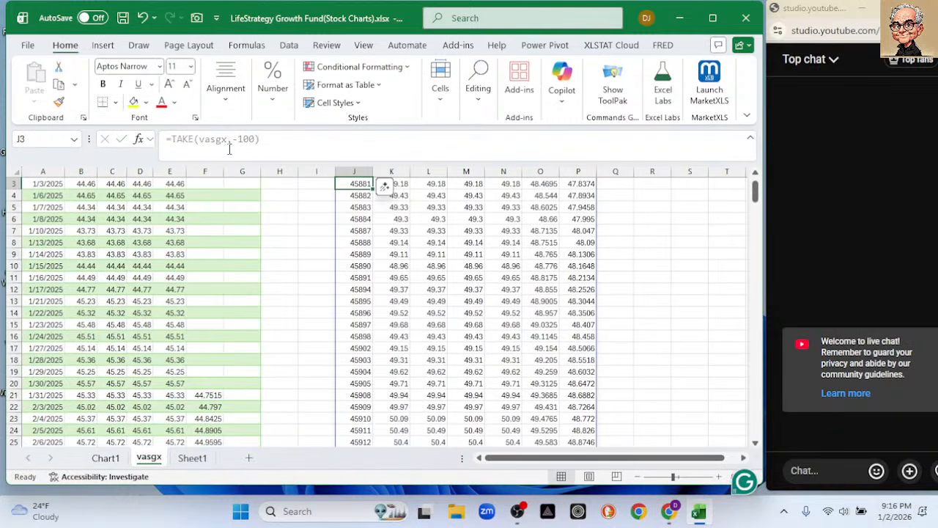
Insert a line chart from the extracted date, open, 21d SMA and 50d SMA columns, and undo it.
left_click_drag(755, 192, 755, 182)
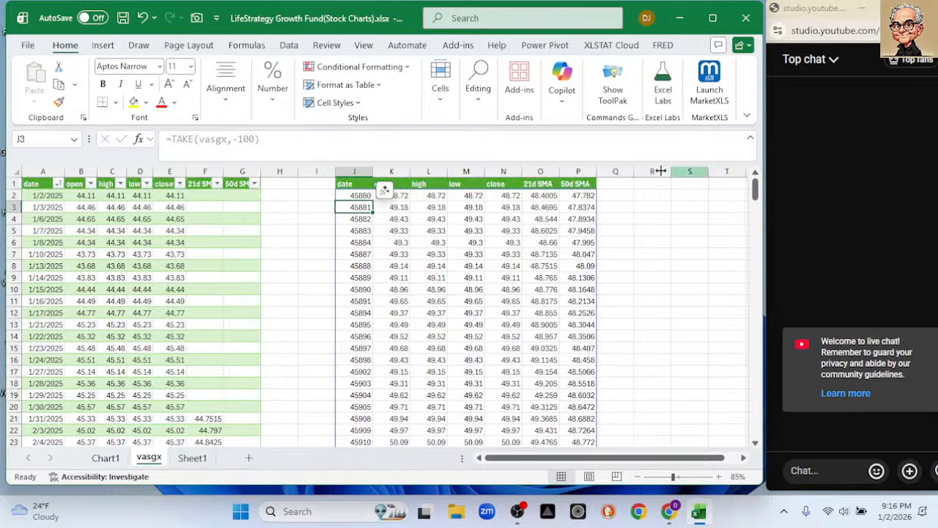
left_click(359, 171)
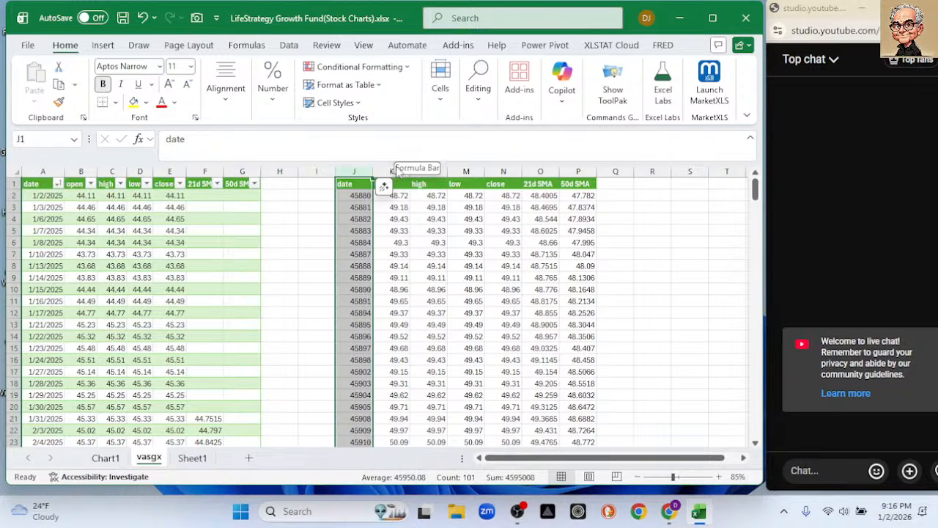
left_click(394, 170, "ctrl")
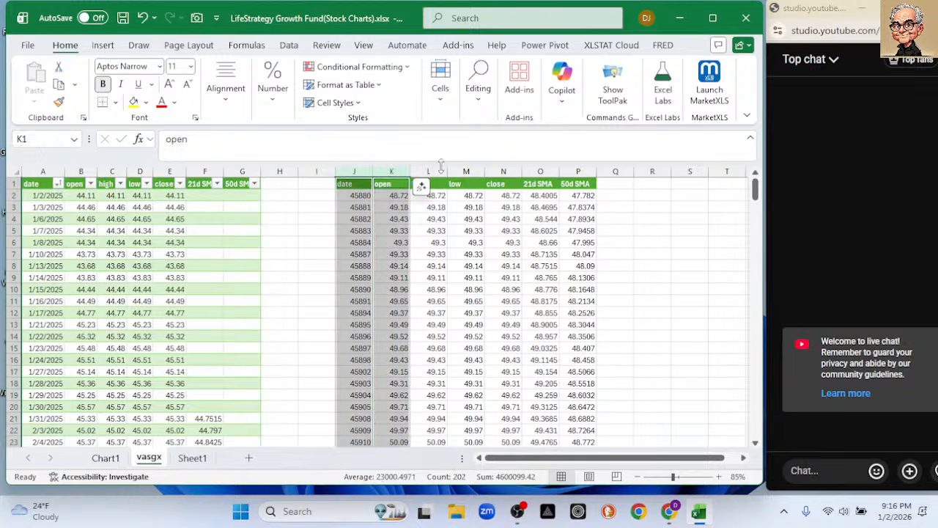
left_click(538, 171, "ctrl")
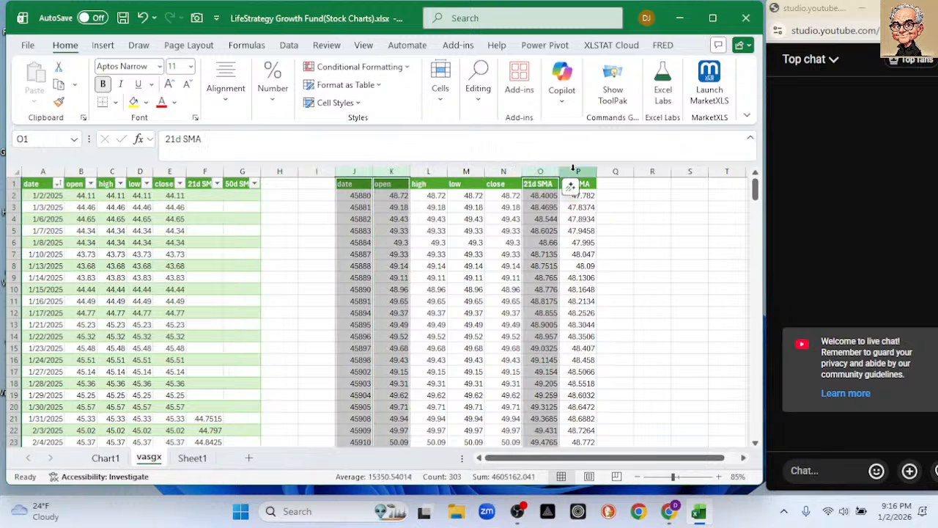
left_click(575, 170, "ctrl")
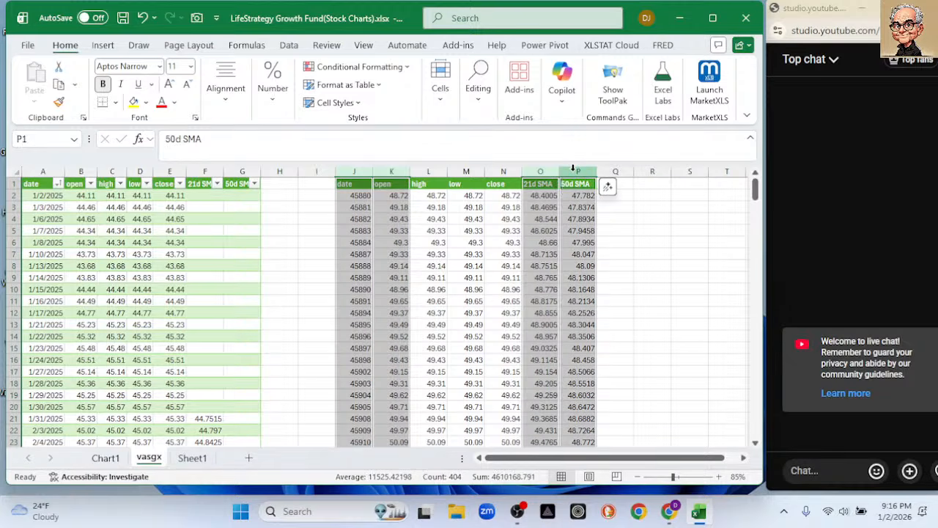
left_click(103, 46)
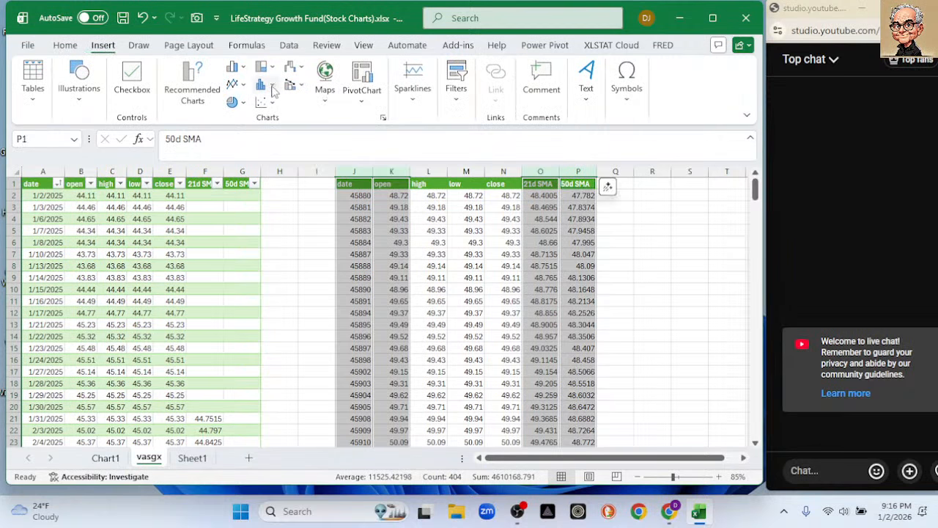
left_click(234, 85)
left_click(251, 125)
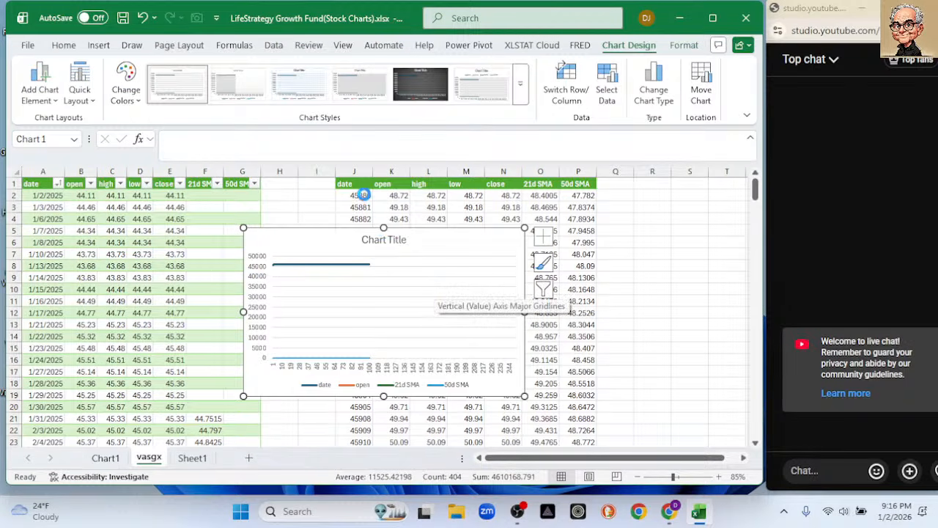
key("ctrl+z")
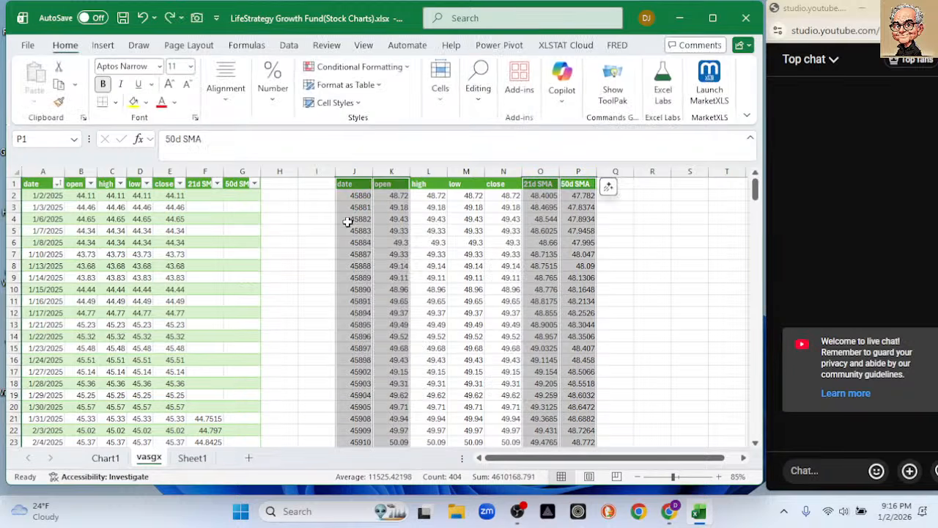
Format column J, the extracted dates, as Date with the 2012-03-14 type.
left_click(361, 170)
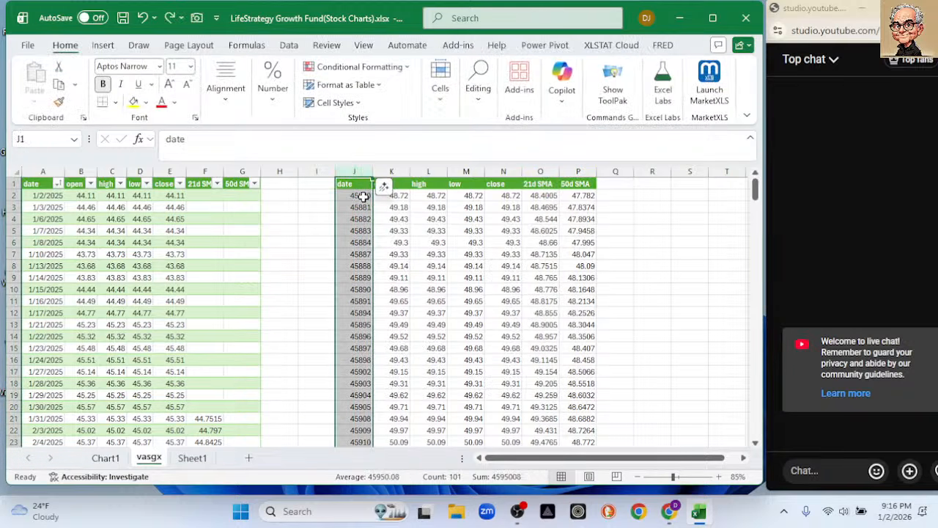
right_click(351, 206)
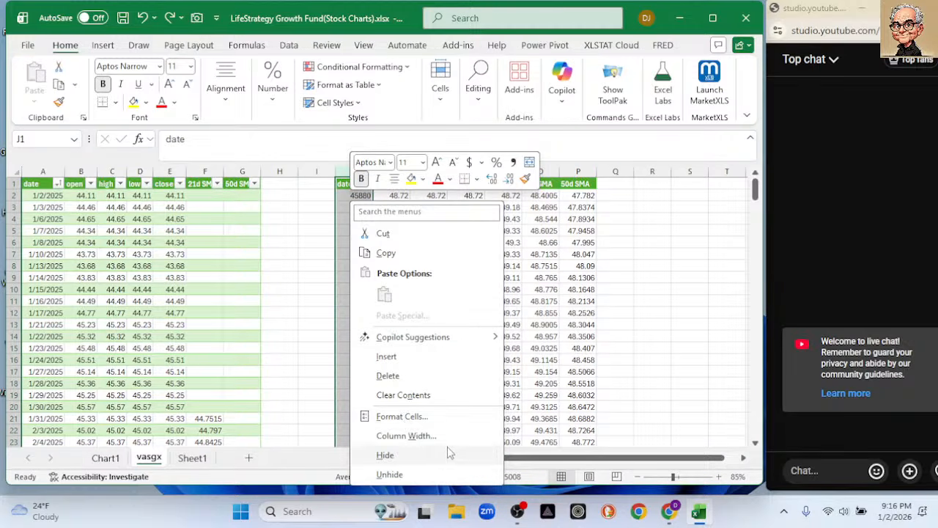
left_click(401, 416)
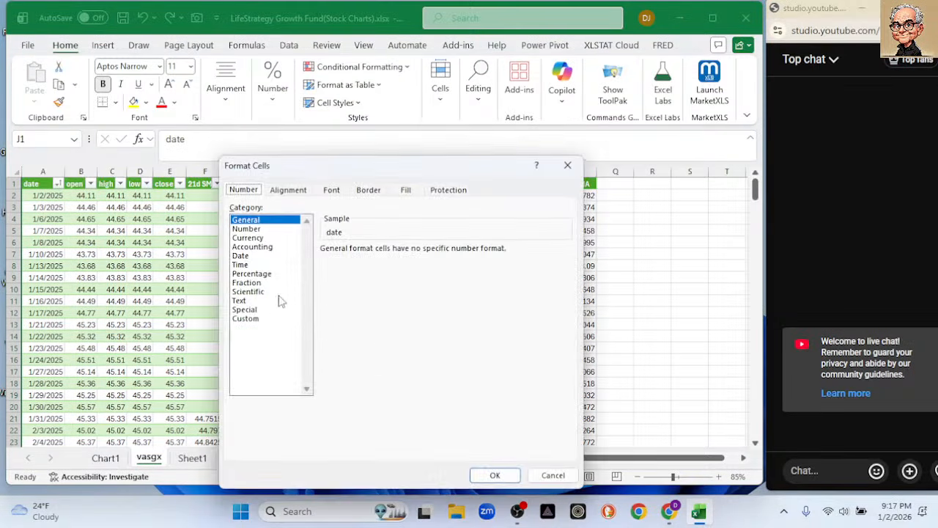
left_click(242, 255)
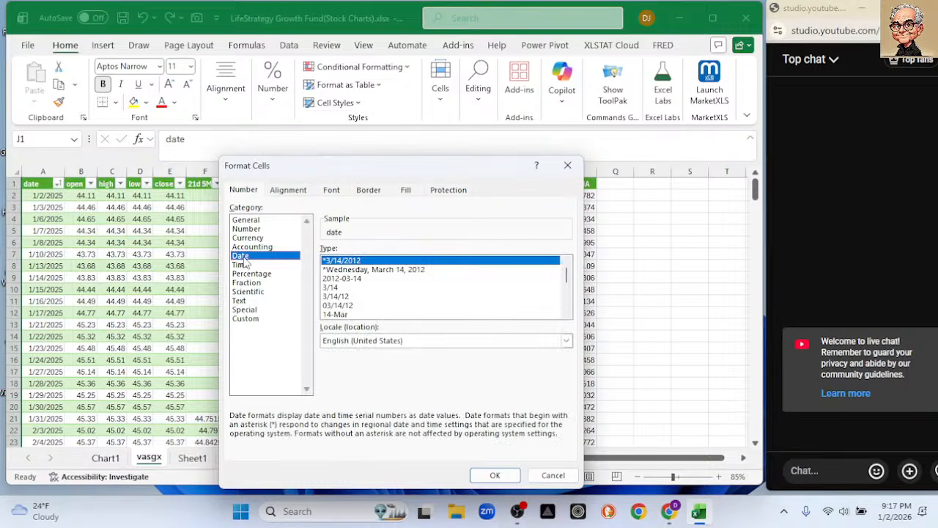
left_click(362, 279)
left_click(494, 475)
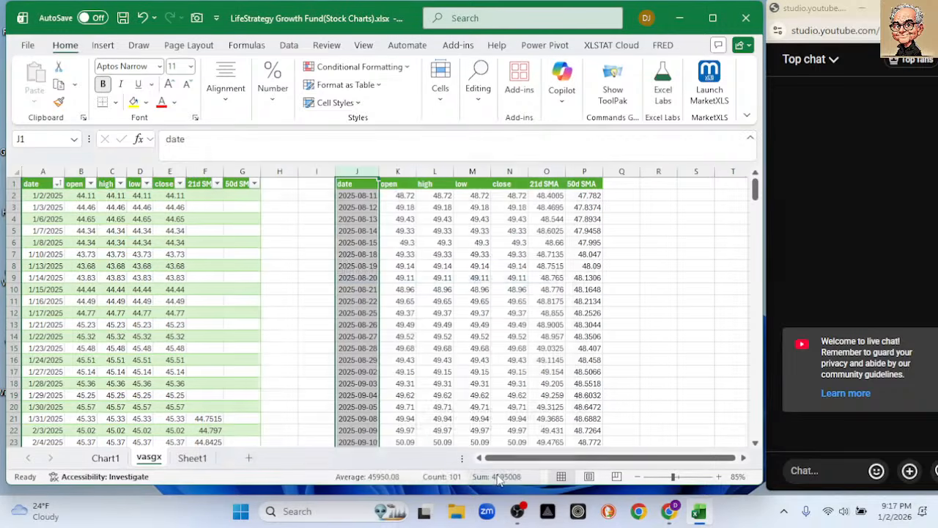
left_click(656, 287)
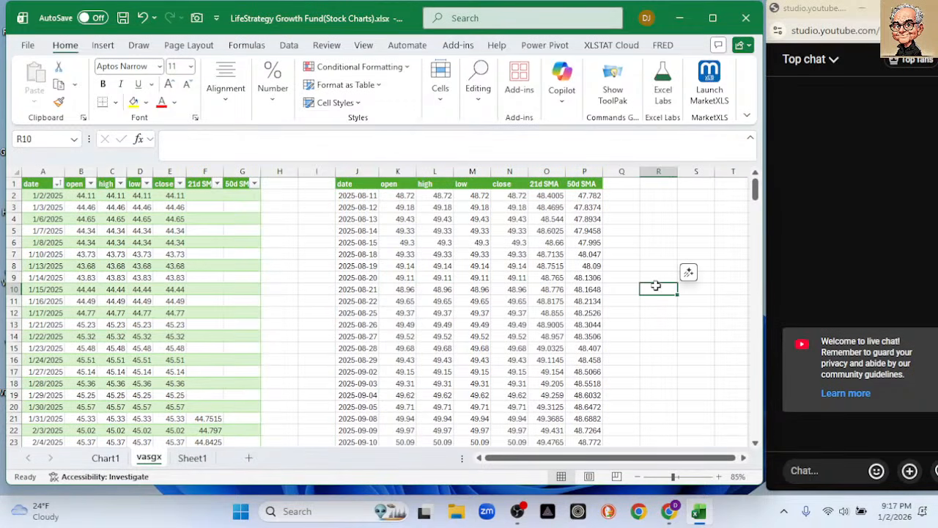
Try to get recommended charts for the extracted date, close, 21d SMA and 50d SMA columns.
left_click(355, 170)
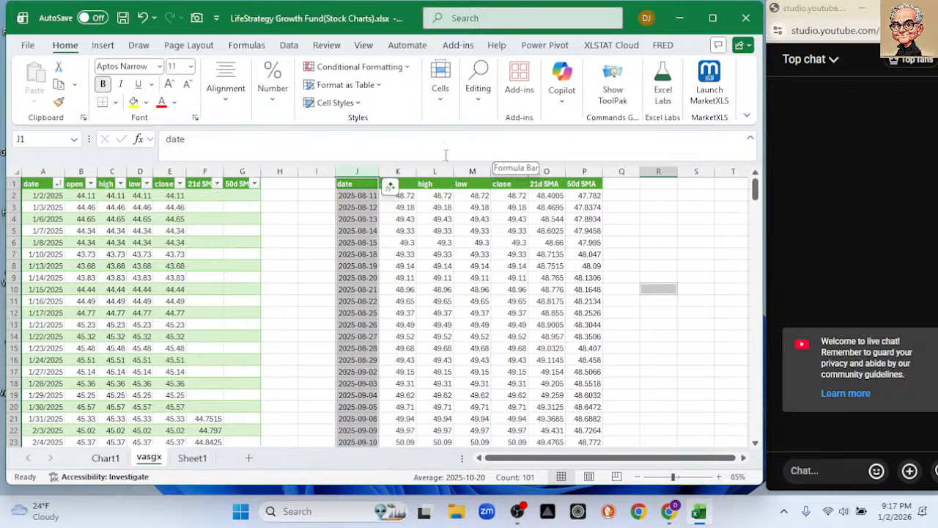
left_click(502, 164, "ctrl")
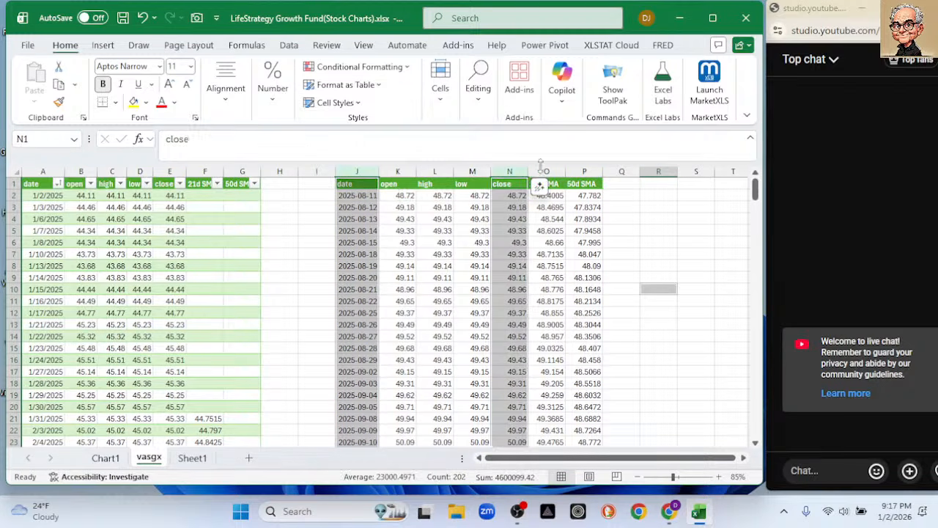
left_click(546, 164, "ctrl")
left_click(584, 166, "ctrl")
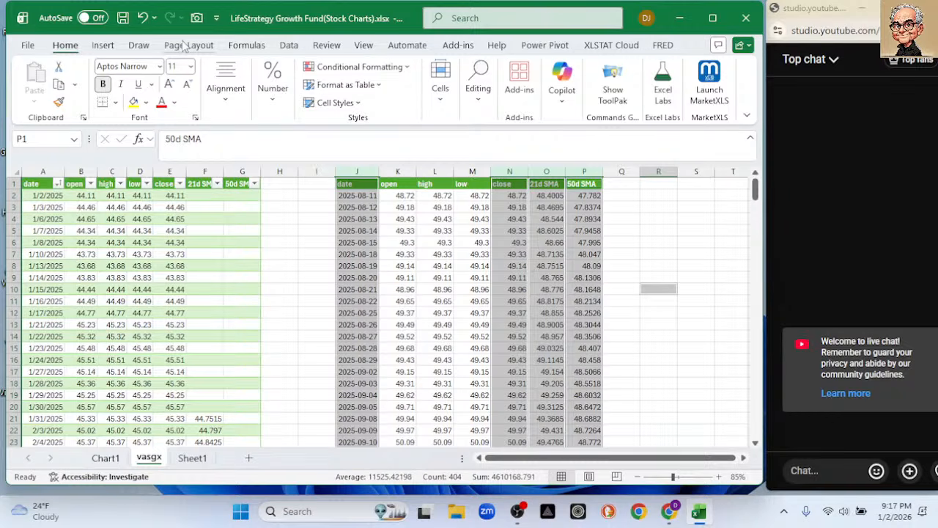
left_click(97, 47)
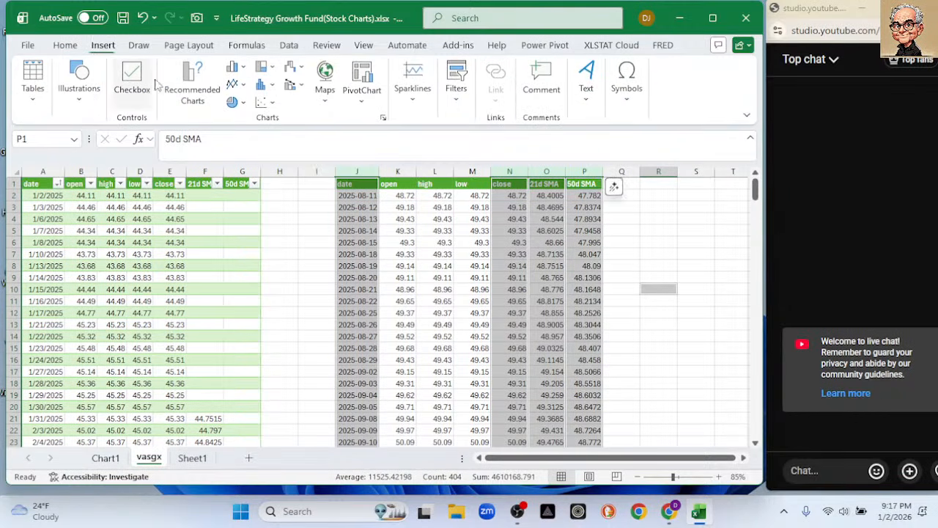
left_click(193, 90)
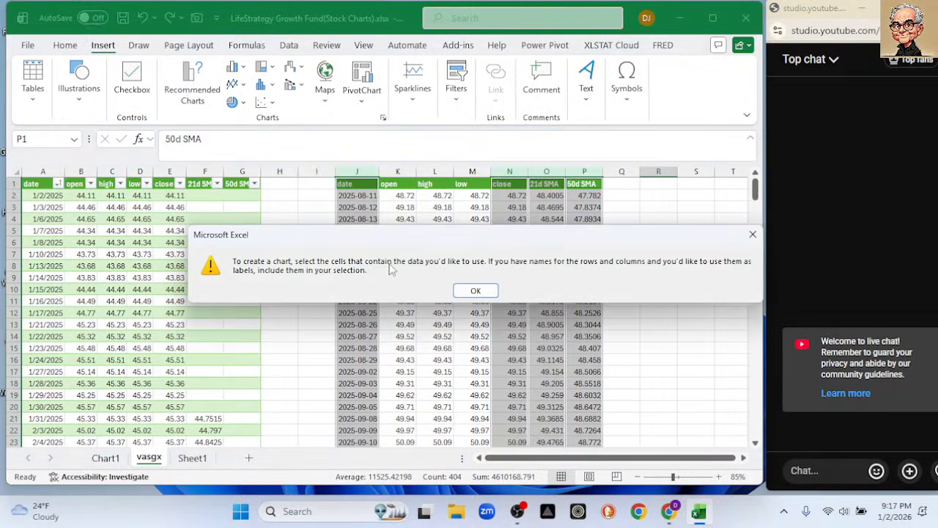
left_click(475, 290)
left_click(193, 94)
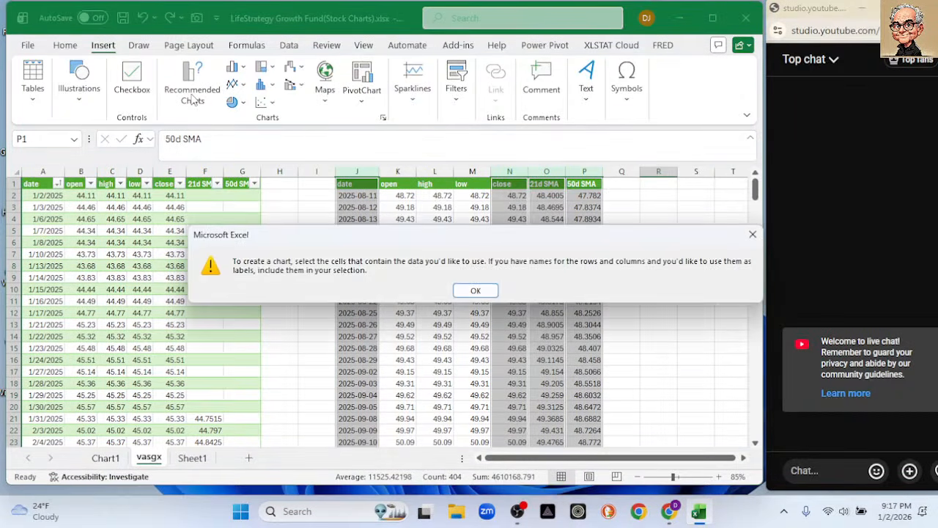
left_click(475, 292)
left_click(659, 241)
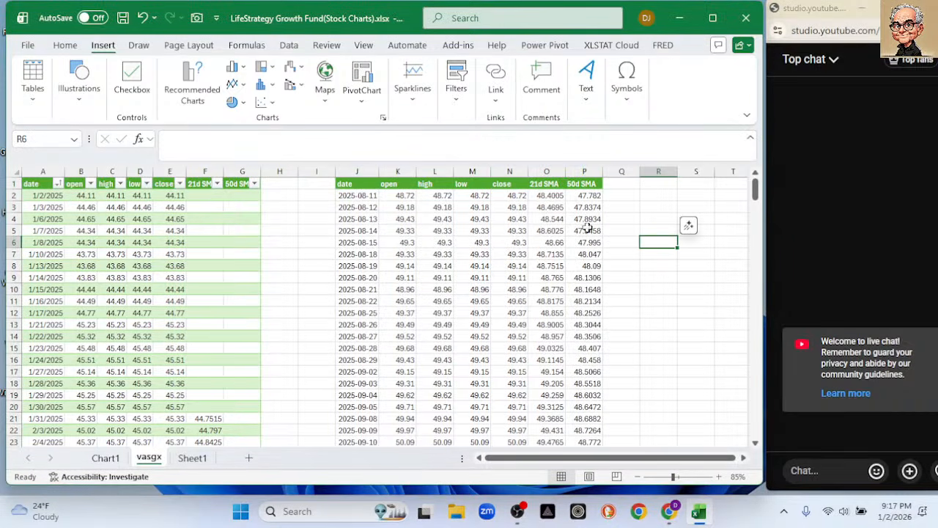
Try to insert a line chart from columns J, N, O and P, and deselect them.
left_click(354, 170)
left_click(511, 171, "ctrl")
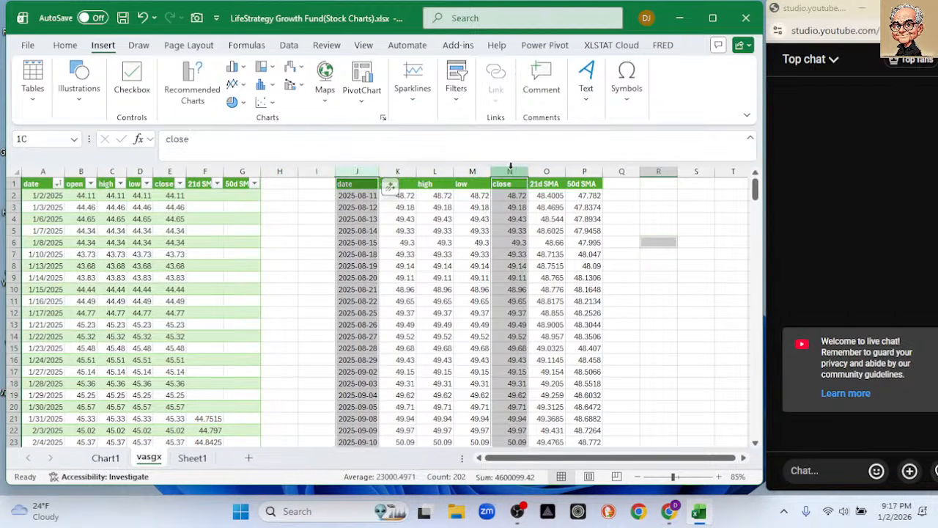
left_click(546, 170, "ctrl")
left_click(584, 170, "ctrl")
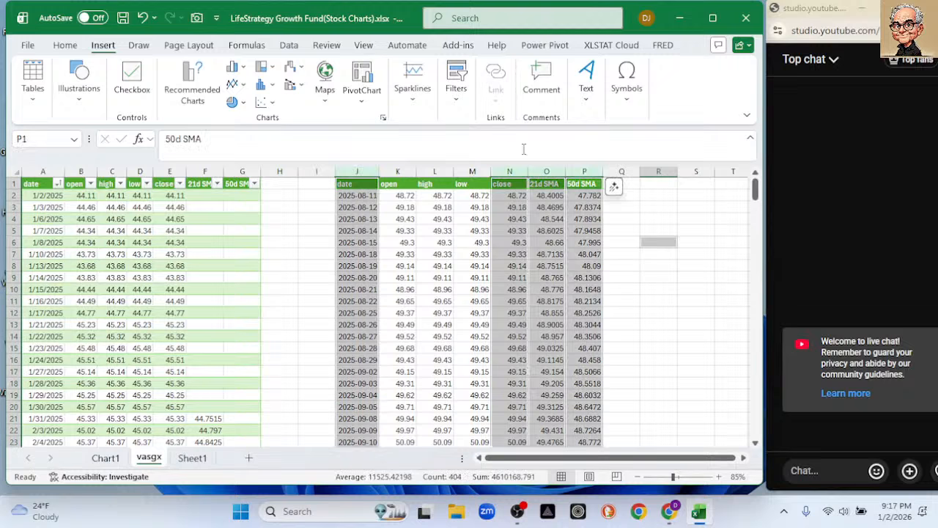
left_click(235, 85)
left_click(249, 132)
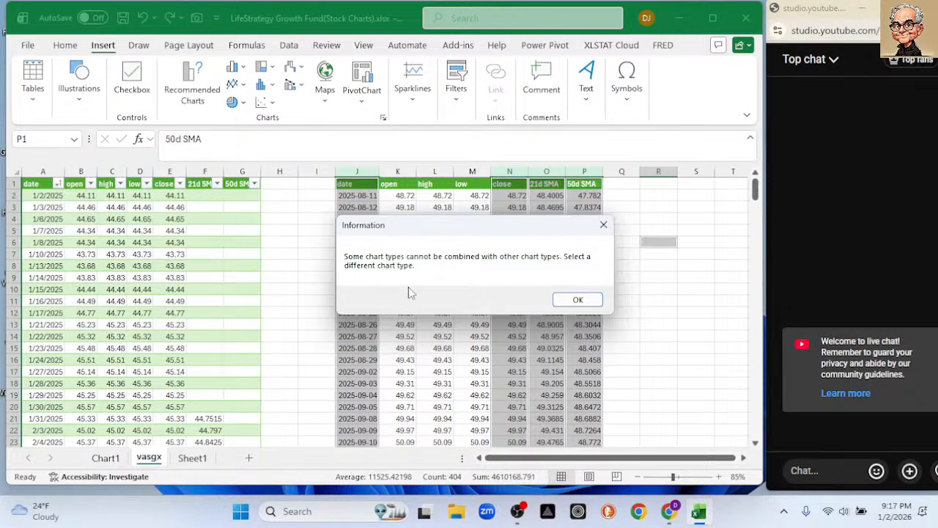
left_click(577, 299)
left_click(655, 292)
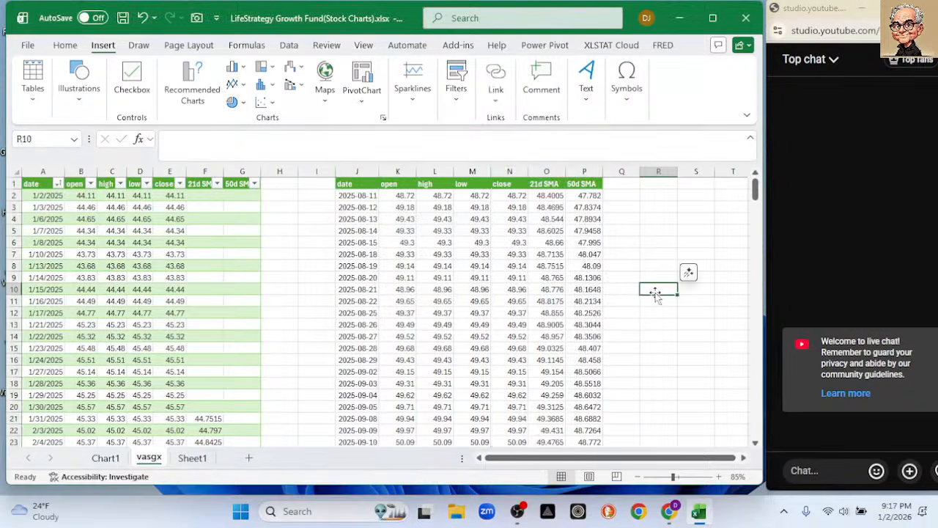
left_click(681, 232)
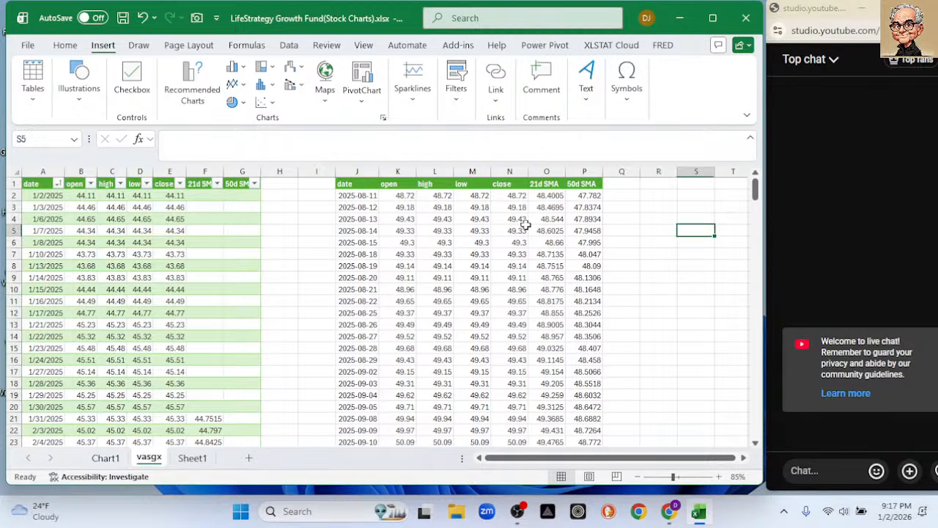
left_click(356, 169)
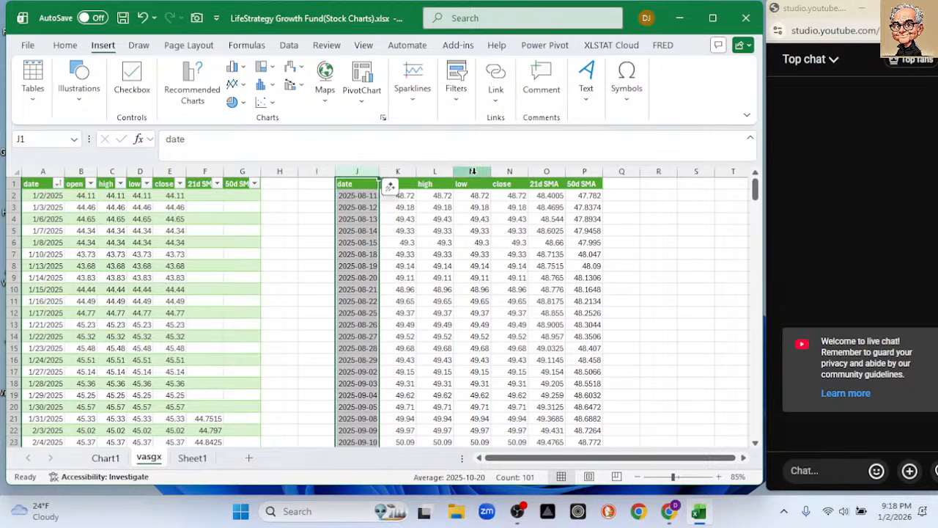
mouse_move(754, 192)
left_mouse_down()
mouse_move(737, 333)
mouse_move(735, 247)
mouse_move(755, 189)
left_mouse_up()
left_click(698, 238)
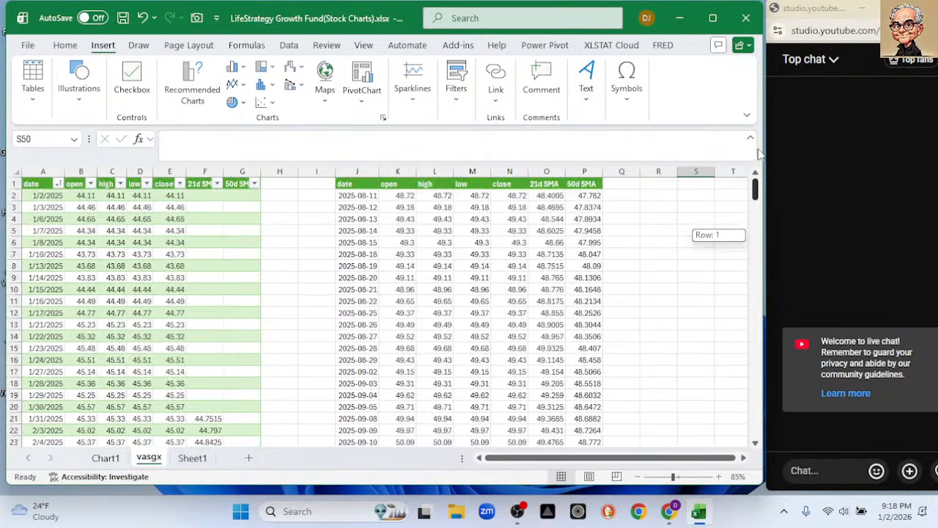
Select the extracted date and close columns, try a 2-D line chart from them, and undo the chart.
left_click(355, 172)
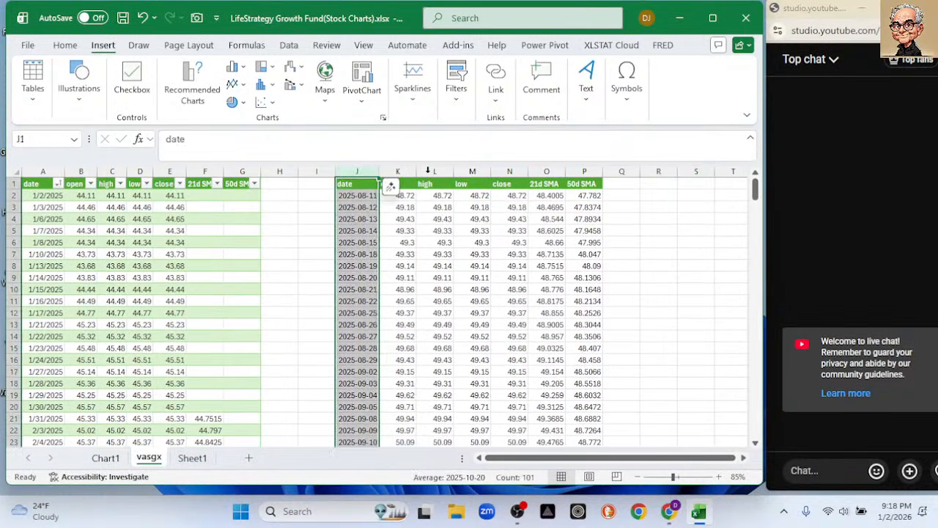
left_click(500, 170, "ctrl")
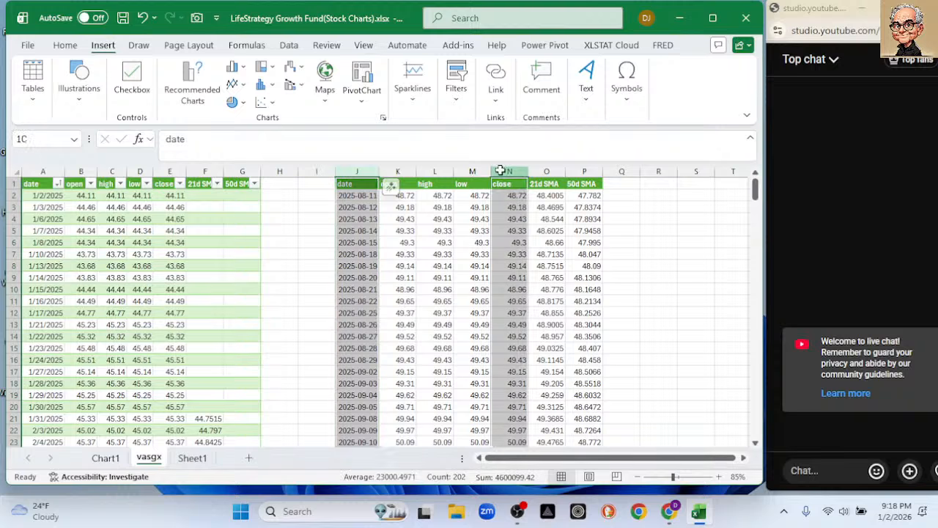
left_click(233, 83)
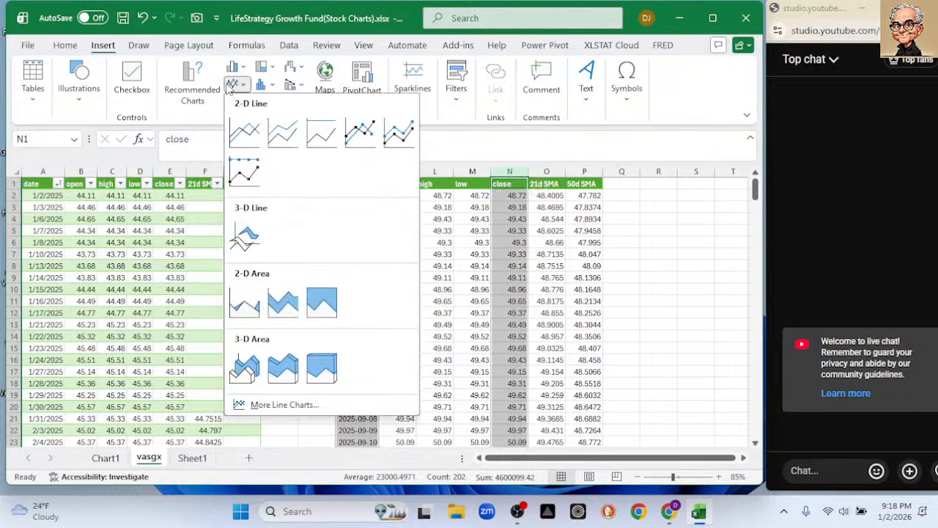
left_click(245, 133)
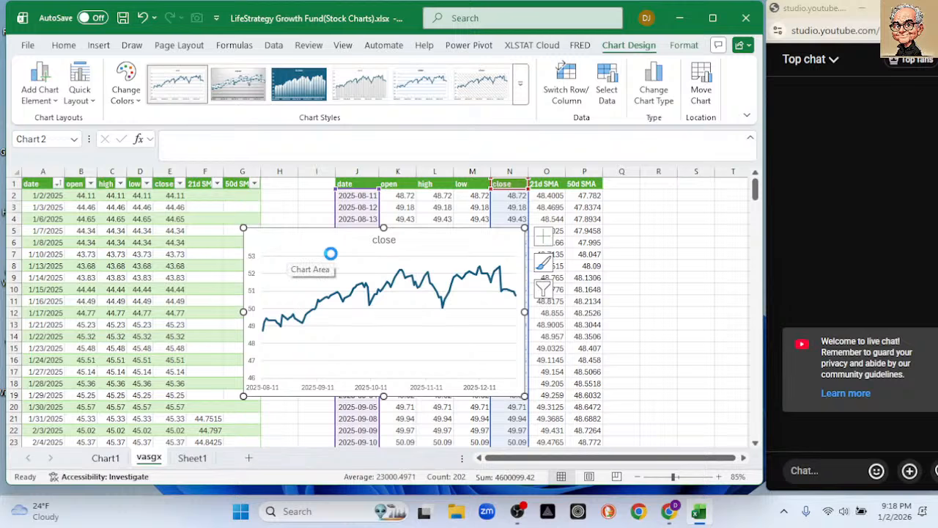
key("Delete")
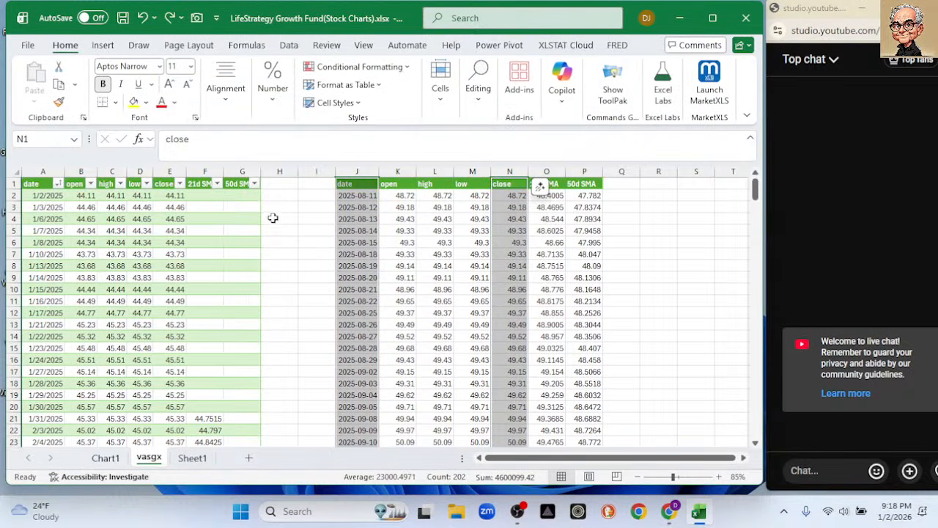
Add the extracted 21d SMA and 50d SMA columns to the selection, insert a 2-D line chart, and shift it toward the source table.
left_click(547, 169, "ctrl")
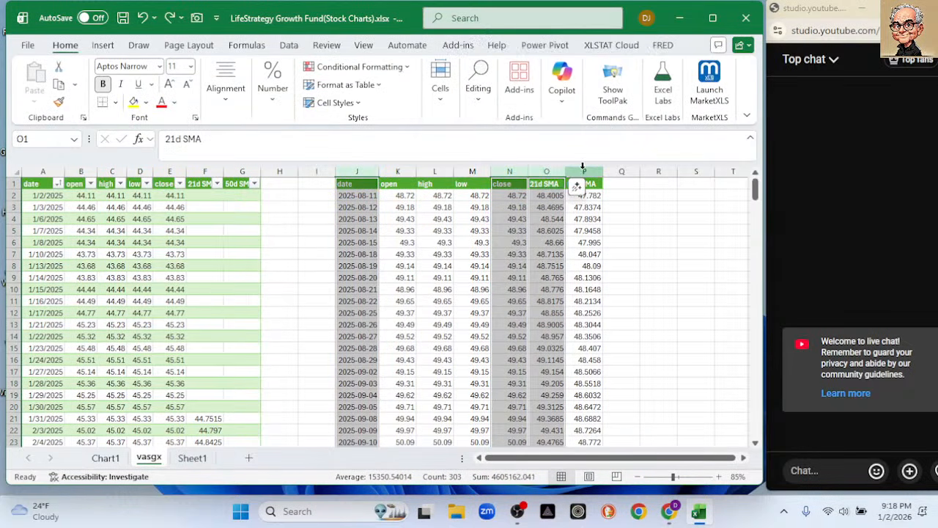
left_click(583, 169, "ctrl")
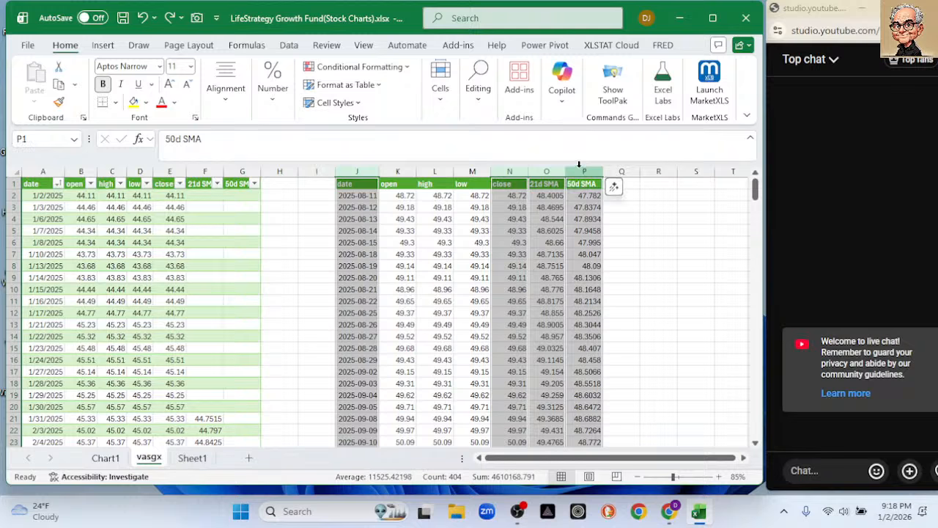
left_click(103, 45)
left_click(233, 85)
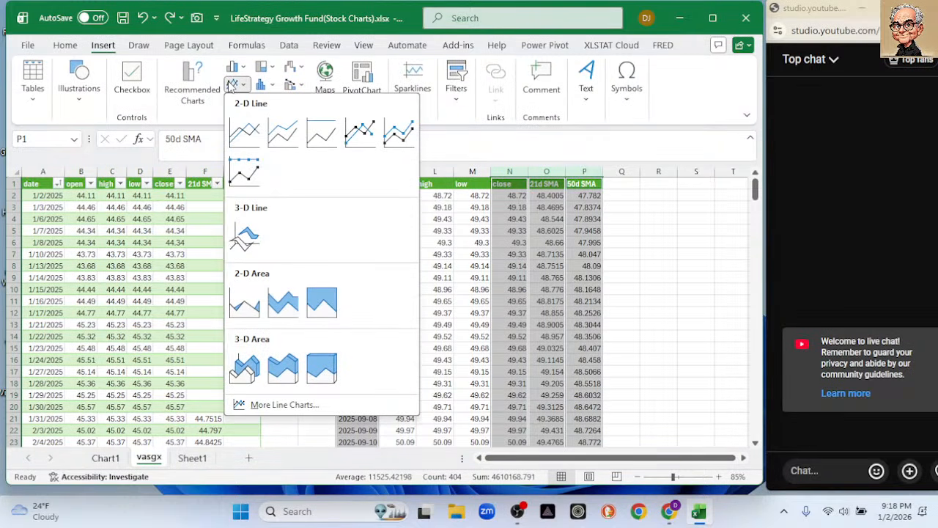
left_click(241, 132)
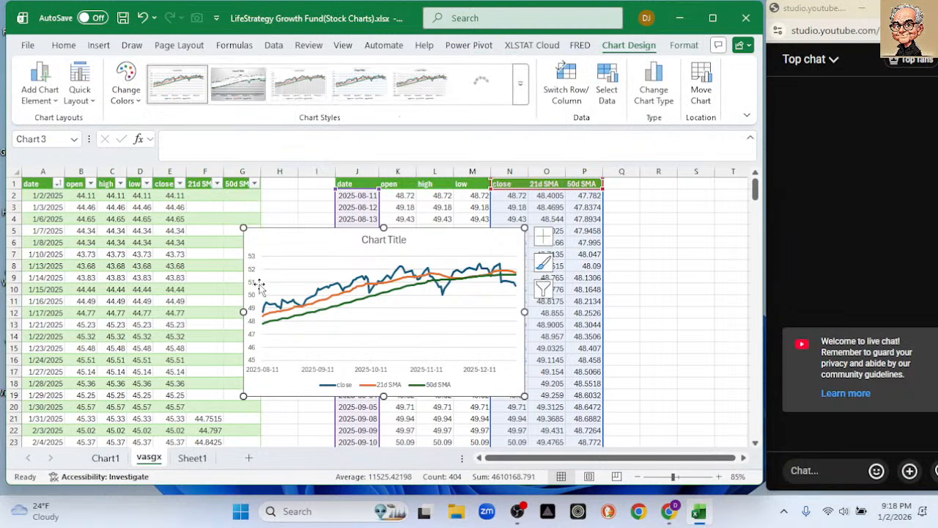
left_click_drag(279, 246, 177, 213)
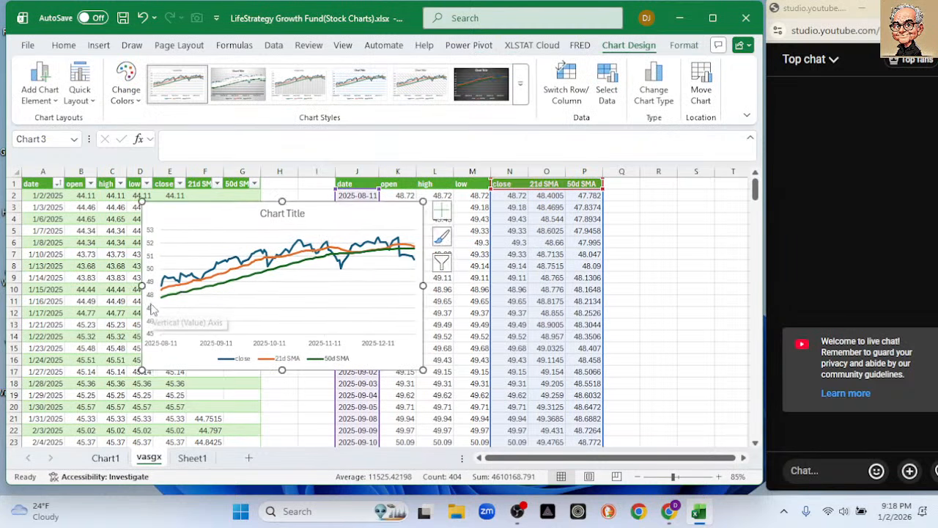
Set the minimum bound of the line chart's vertical axis to 47.
left_click(151, 311)
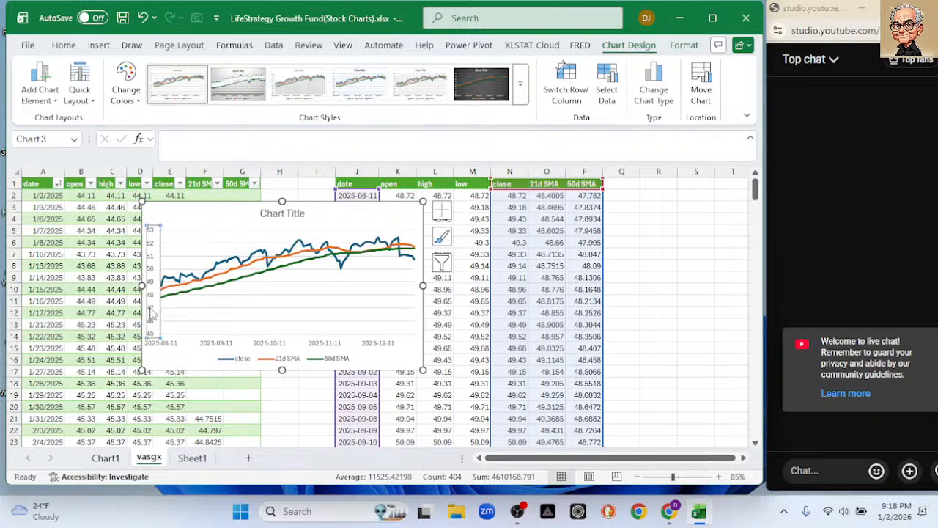
double_click(151, 312)
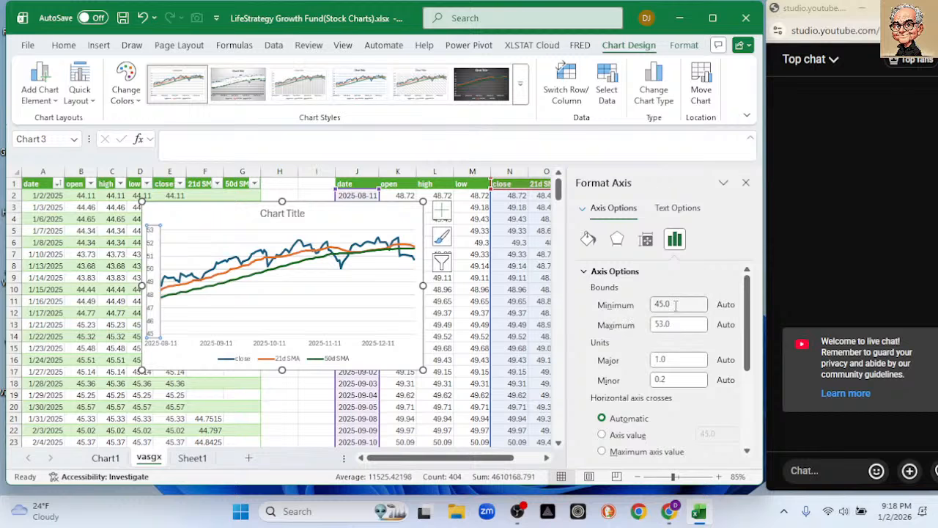
left_click_drag(677, 303, 542, 307)
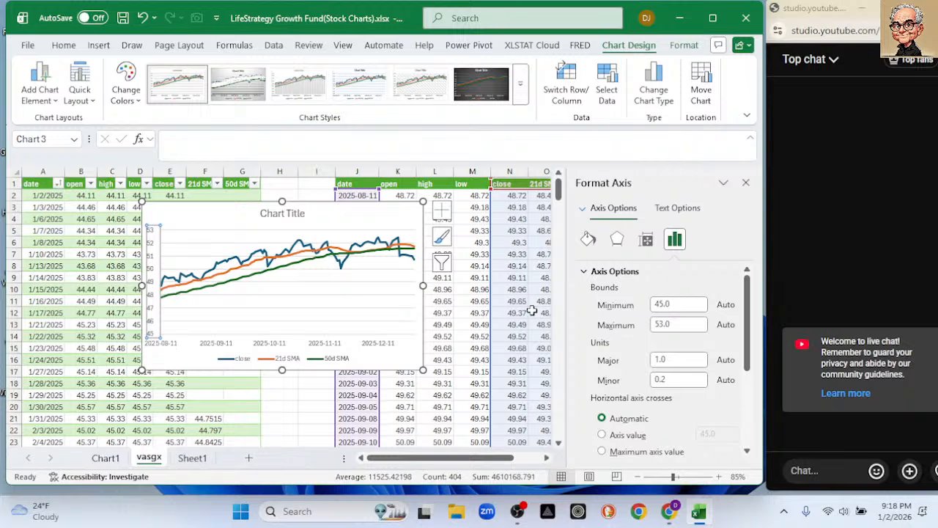
left_click_drag(673, 304, 607, 311)
type("47")
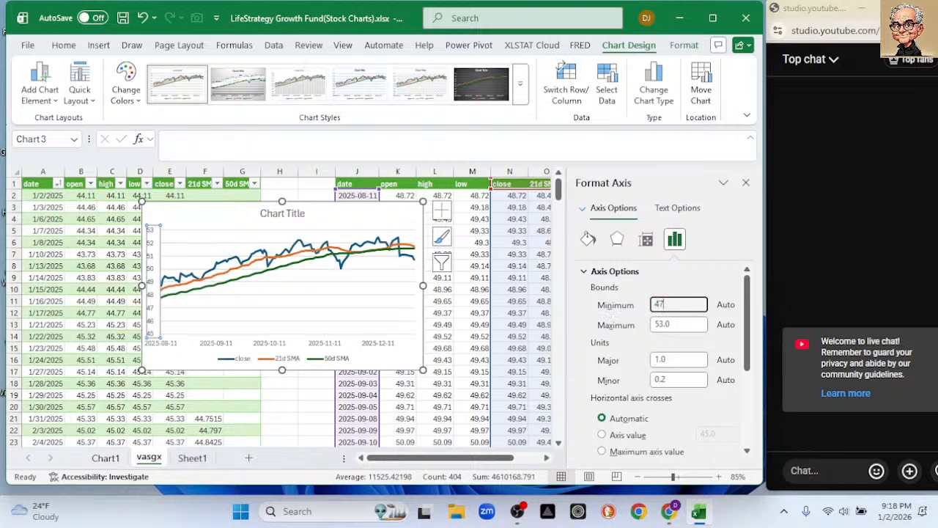
key("Return")
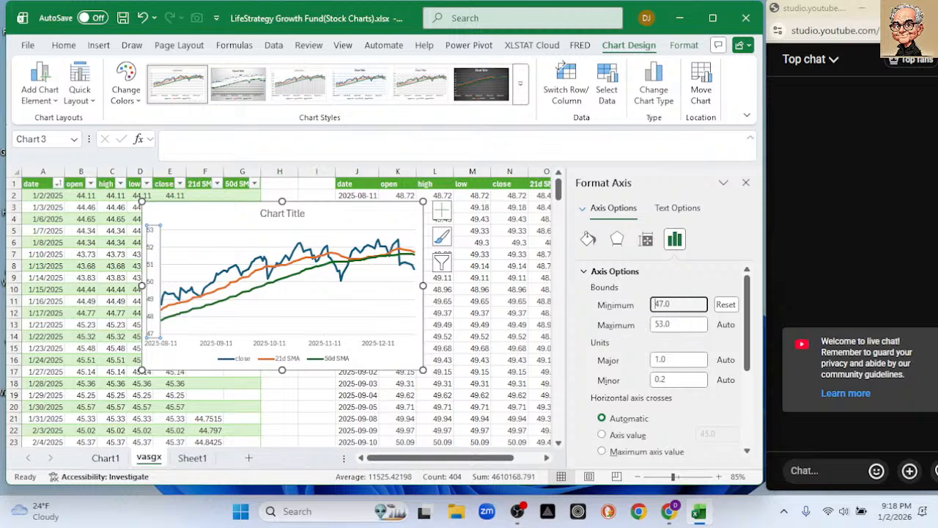
left_click(746, 181)
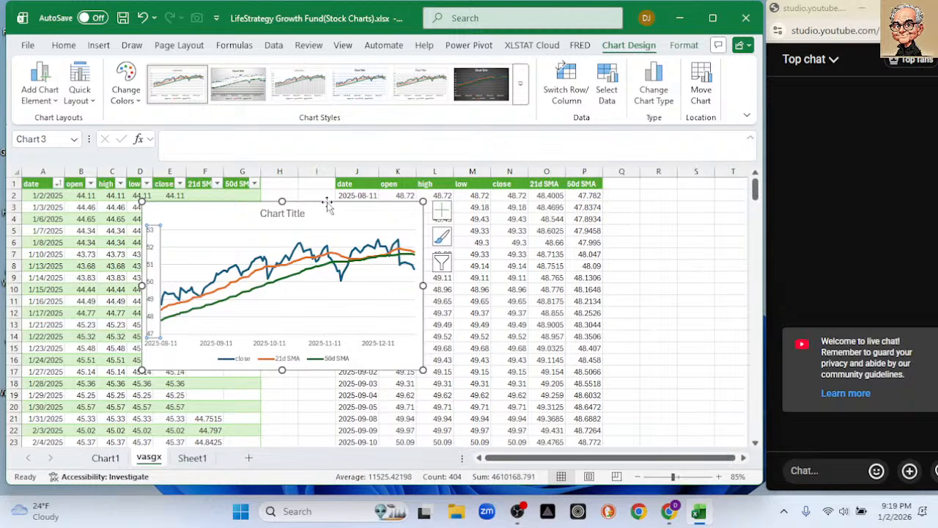
Move the line chart and enlarge it to cover about columns F to O, rows 2 to 20.
left_click_drag(306, 210, 365, 201)
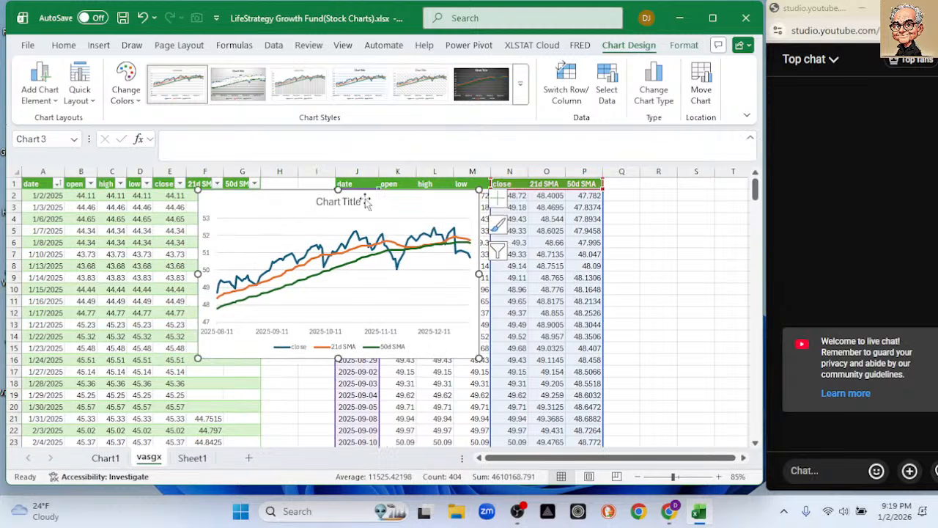
left_click_drag(537, 406, 546, 415)
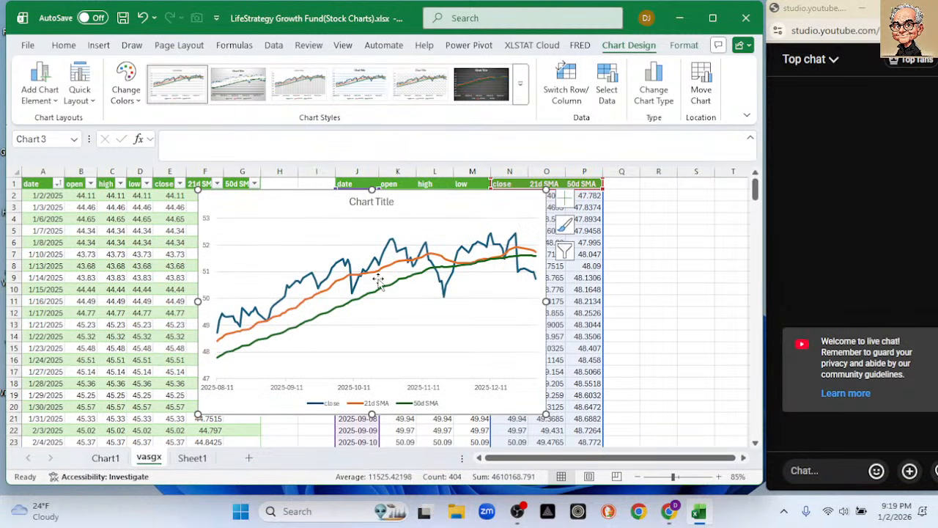
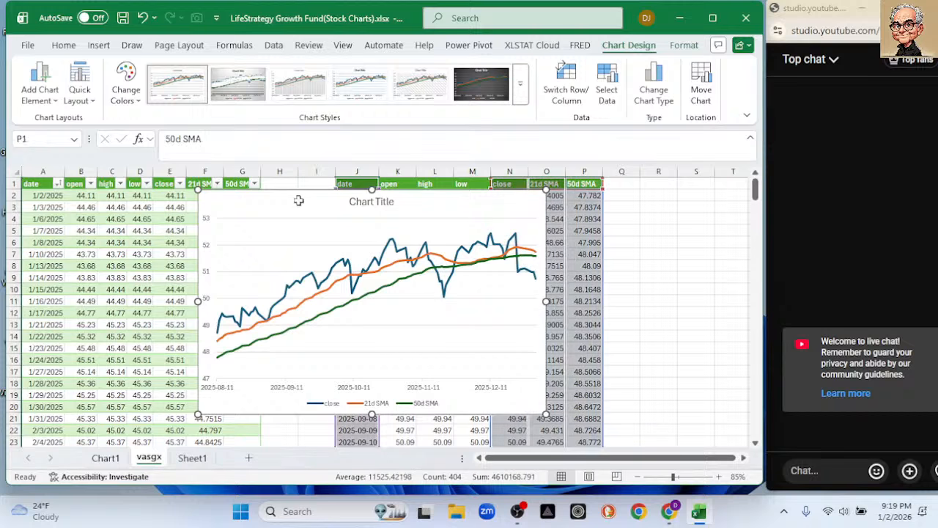
Delete the existing line chart and add a table column headed 100d SMA in cell H1.
key("Delete")
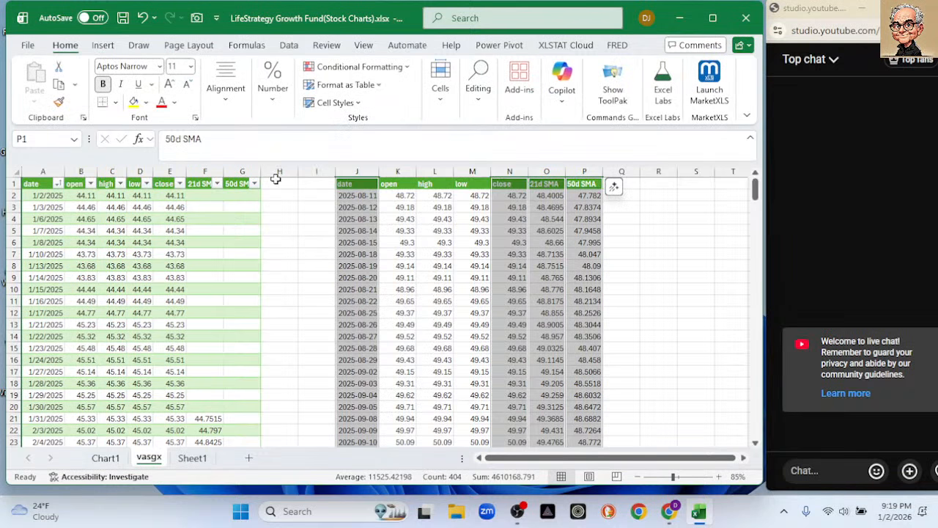
left_click(276, 182)
type("100")
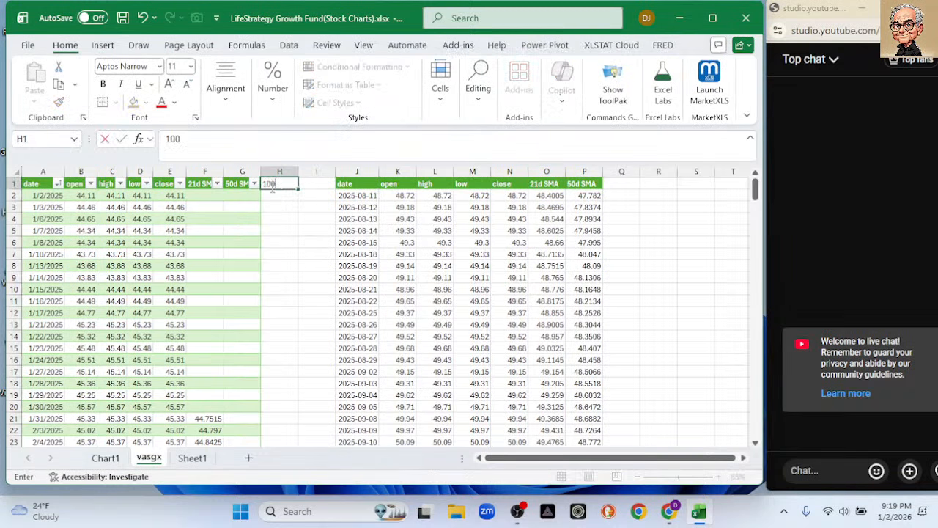
type("e")
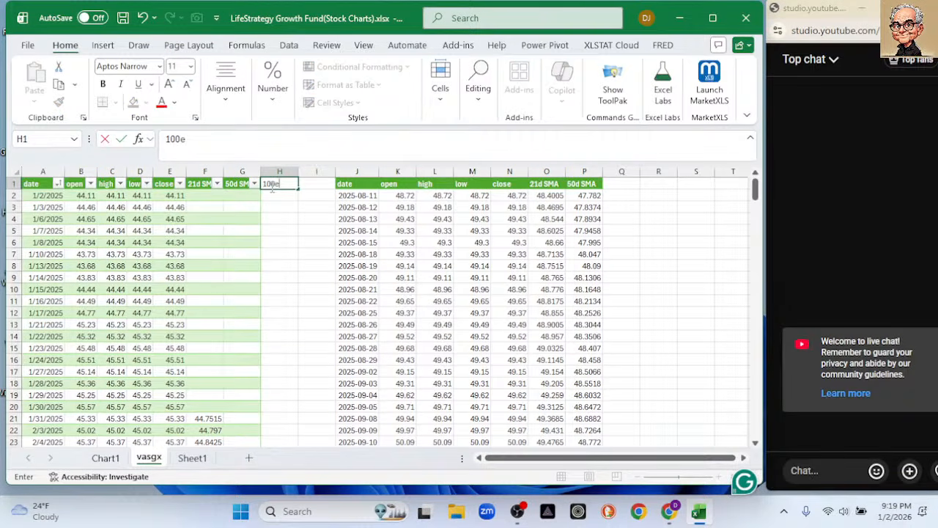
key("BackSpace")
type("dS")
key("BackSpace")
type("SMA")
left_click(275, 230)
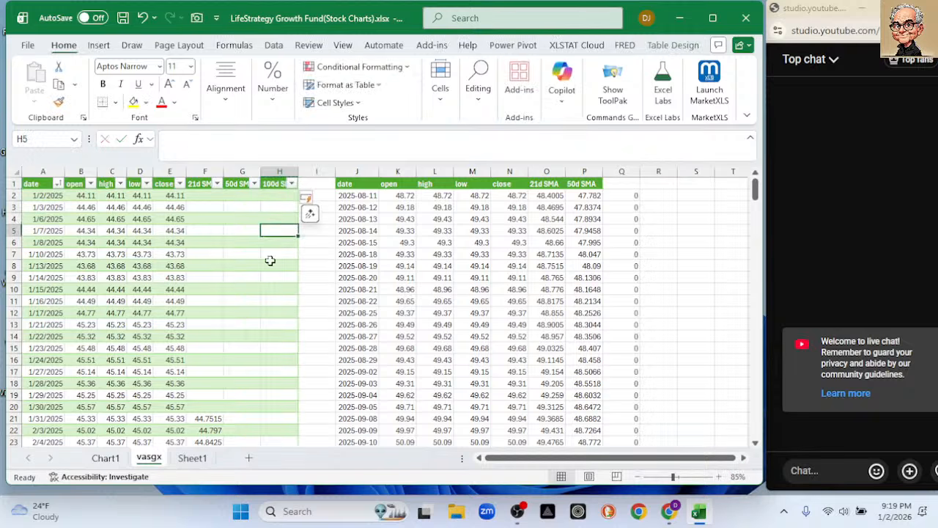
scroll(286, 310, "down", 8)
scroll(280, 313, "down", 14)
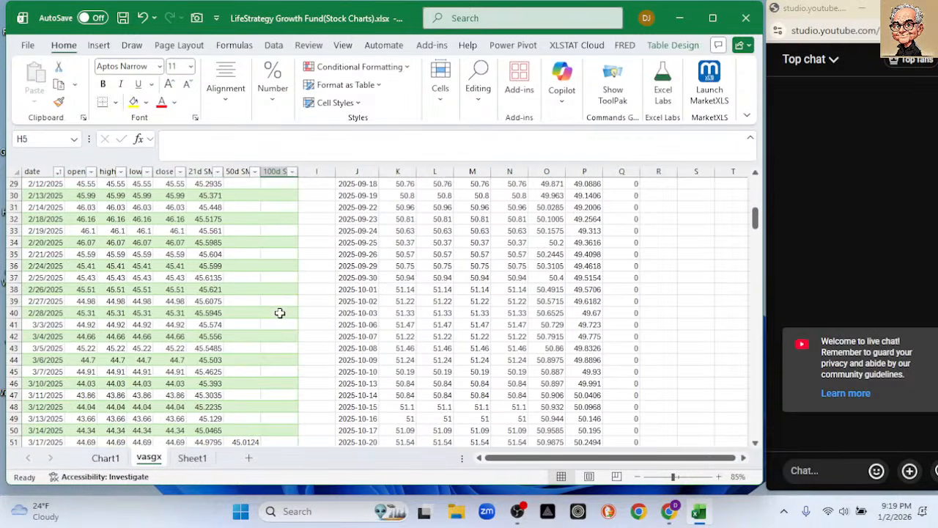
scroll(267, 289, "down", 8)
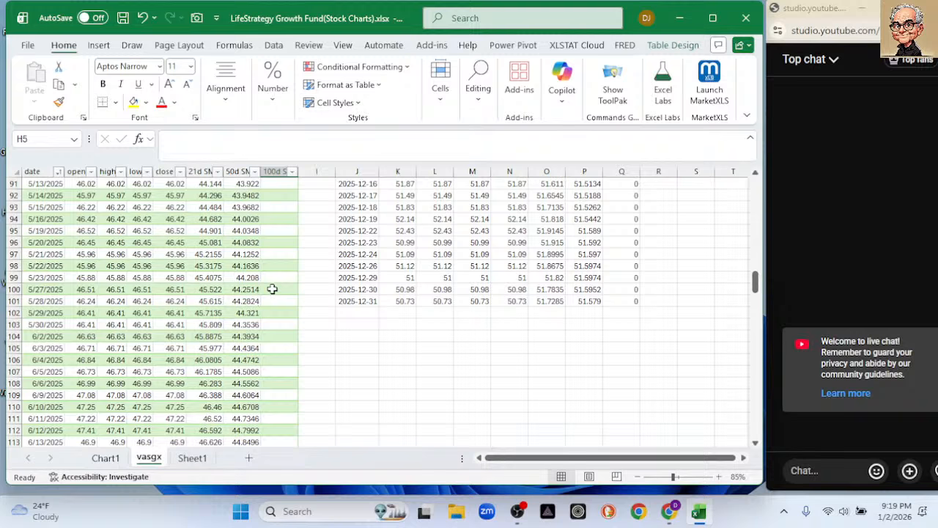
left_click(272, 288)
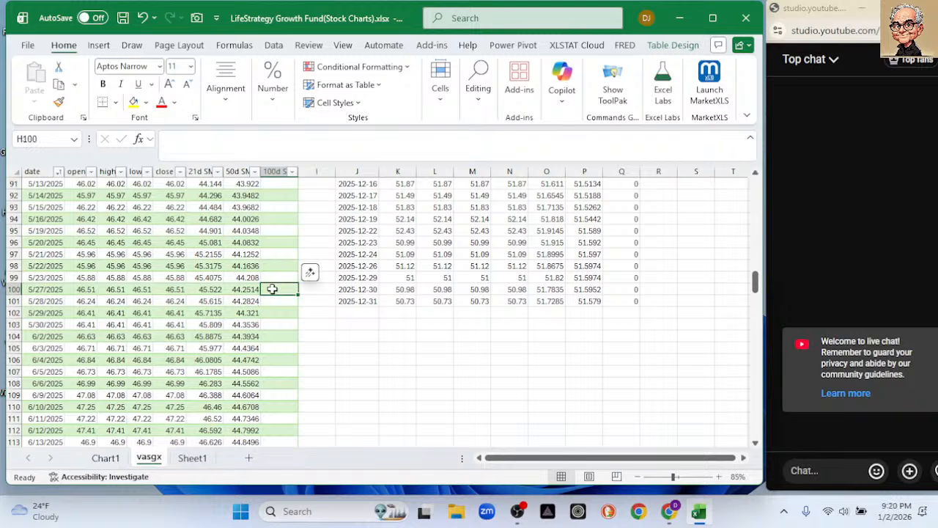
left_click(276, 301)
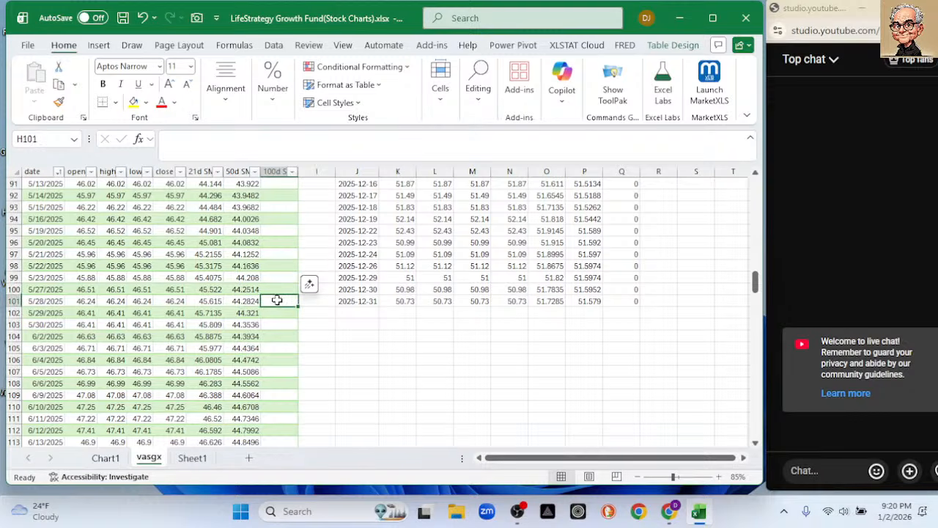
type("=aver")
key("Tab")
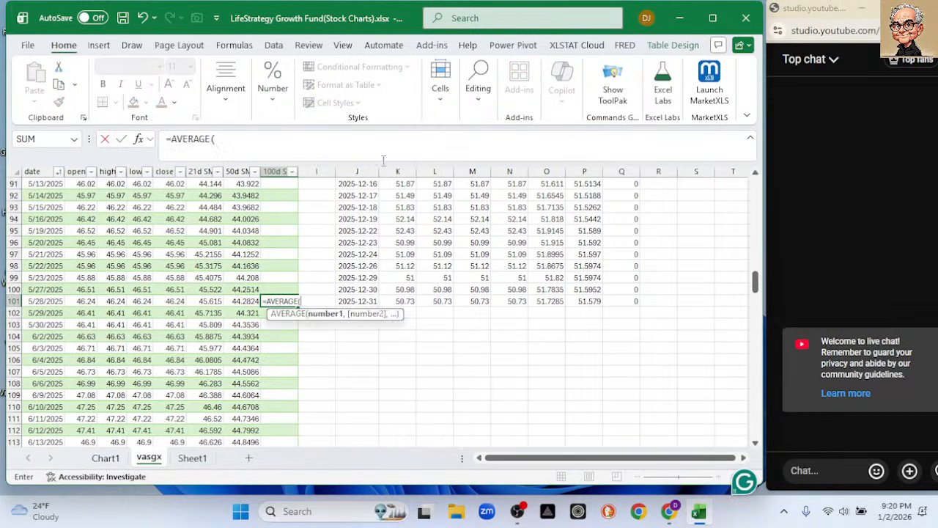
left_click_drag(755, 282, 758, 160)
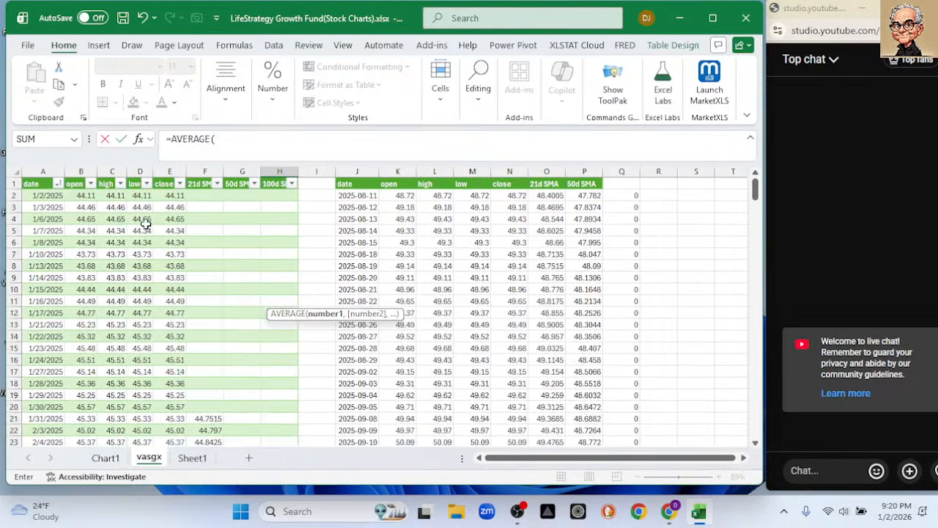
left_click_drag(166, 197, 143, 366)
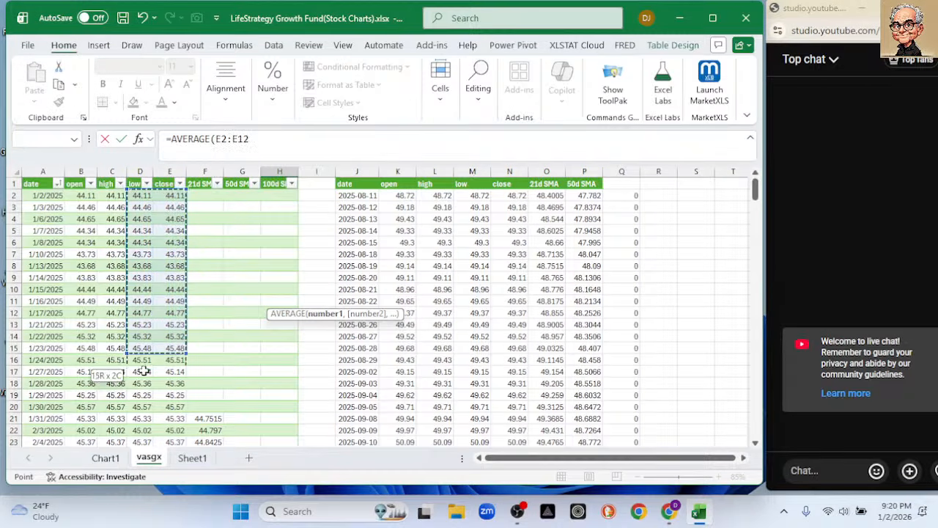
left_click_drag(160, 444, 184, 268)
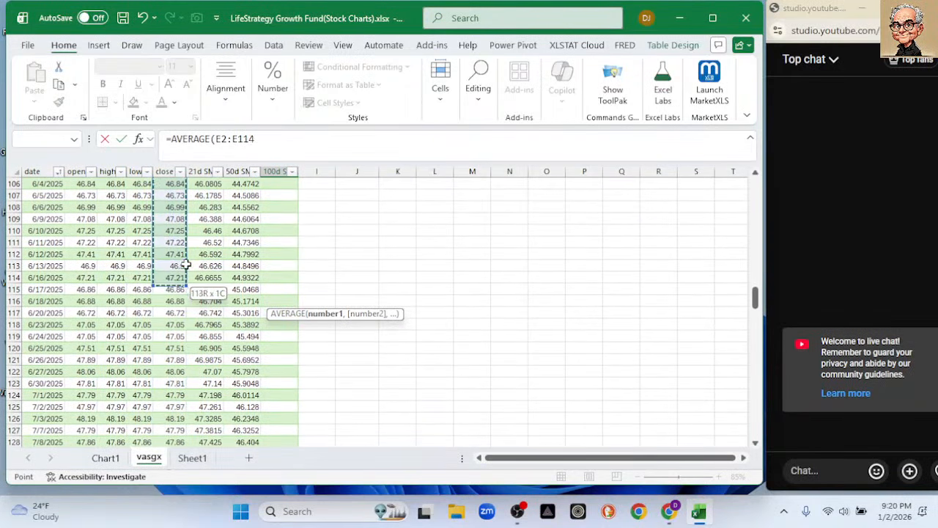
left_click_drag(194, 171, 172, 209)
key("Escape")
scroll(251, 264, "up", 2)
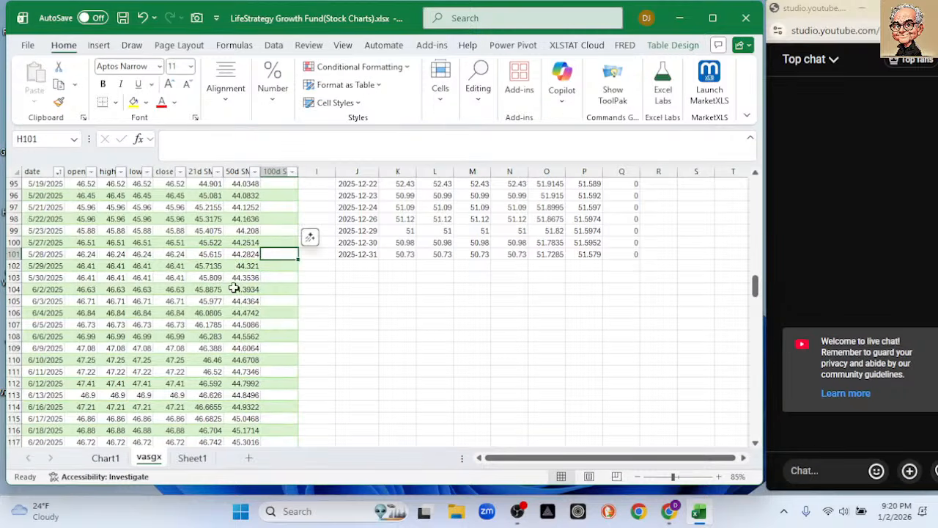
scroll(198, 306, "up", 12)
scroll(195, 307, "down", 9)
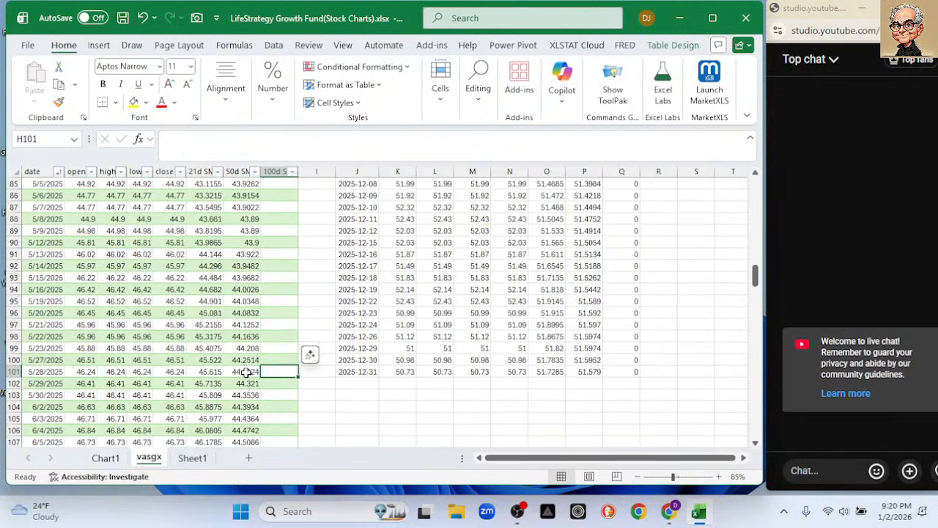
left_click(246, 372)
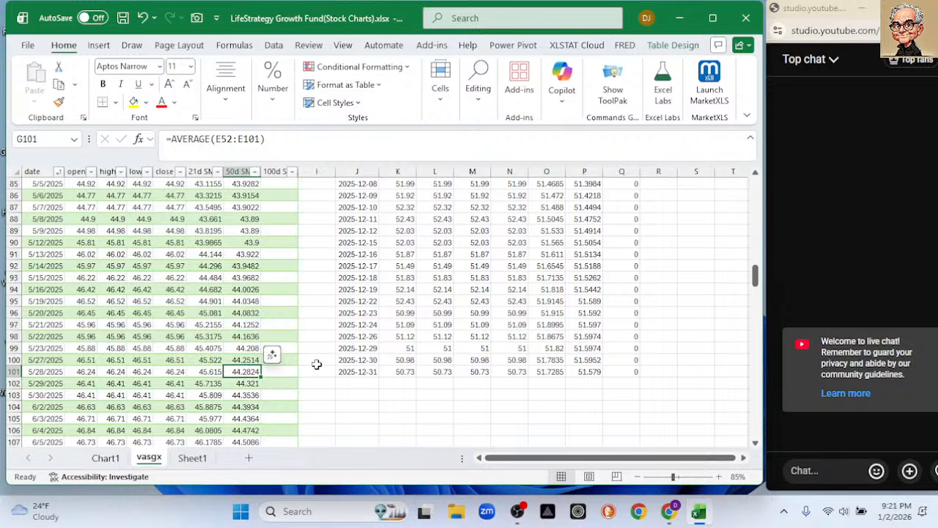
left_click(334, 406)
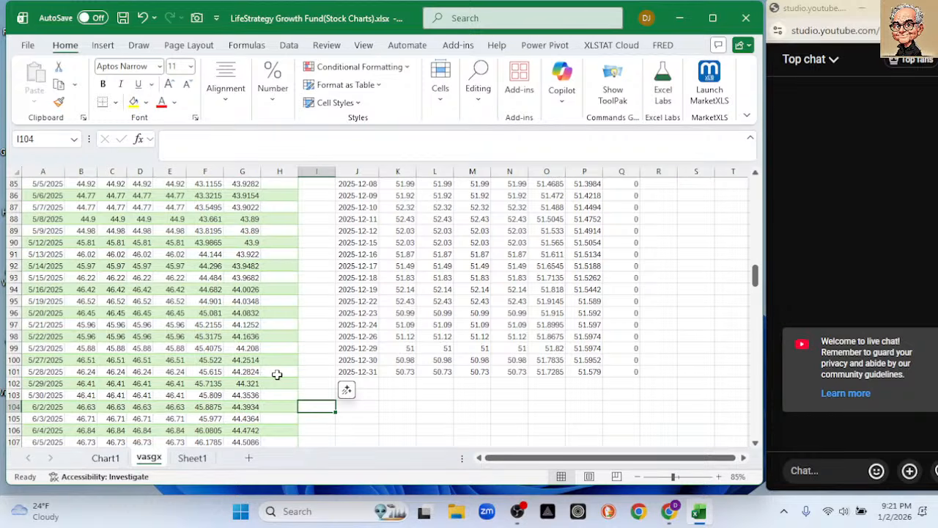
Enter =AVERAGE(E2:E101) in cell H101 and fill the formula down the rest of the 100d SMA column.
left_click(277, 374)
scroll(246, 322, "up", 15)
scroll(242, 315, "down", 17)
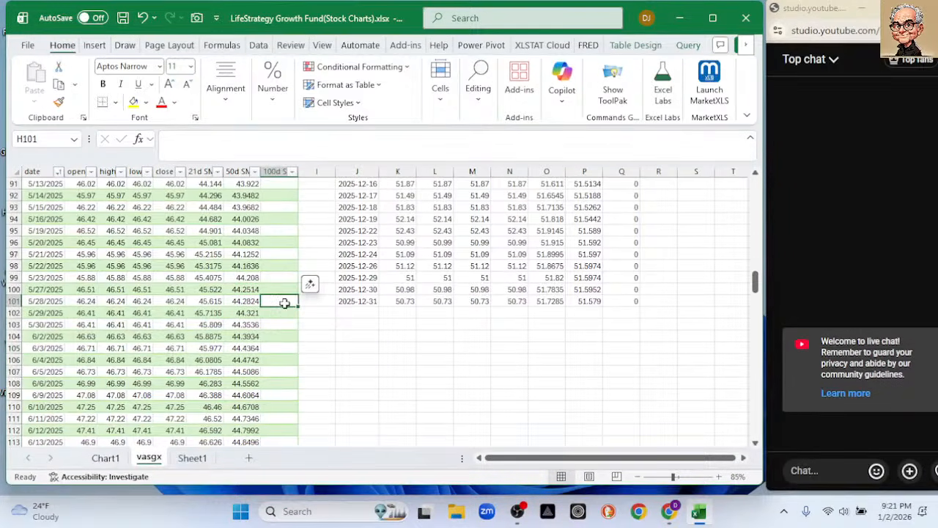
type("=aver")
key("Tab")
scroll(32, 195, "up", 16)
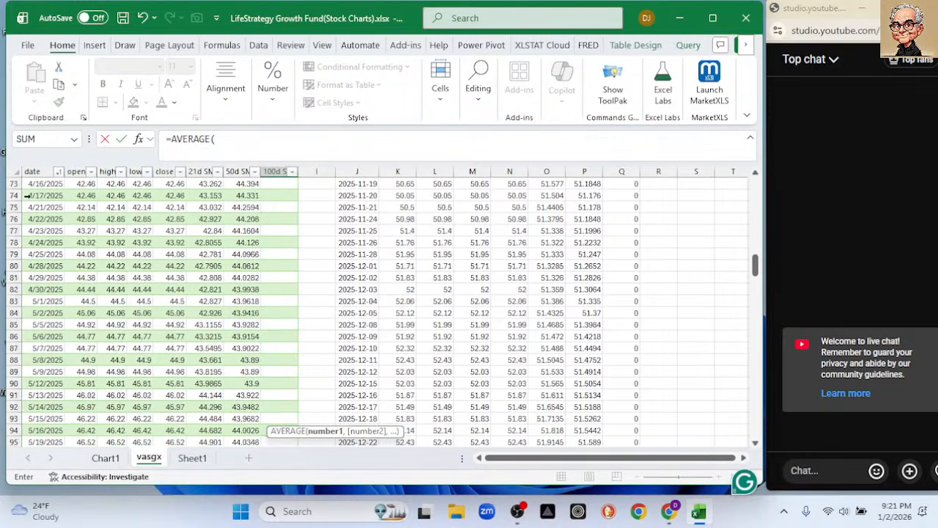
scroll(32, 195, "up", 9)
scroll(167, 238, "up", 3)
left_click_drag(170, 198, 163, 235)
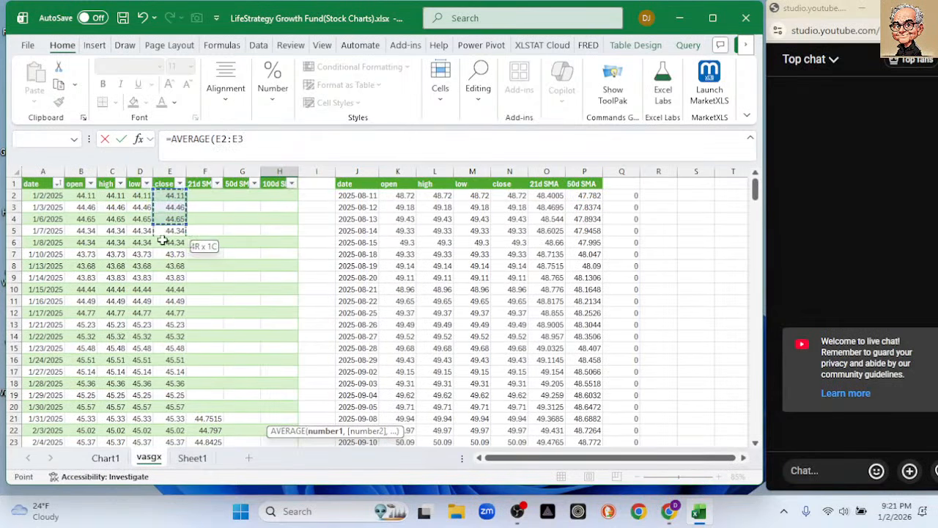
left_click_drag(167, 395, 171, 373)
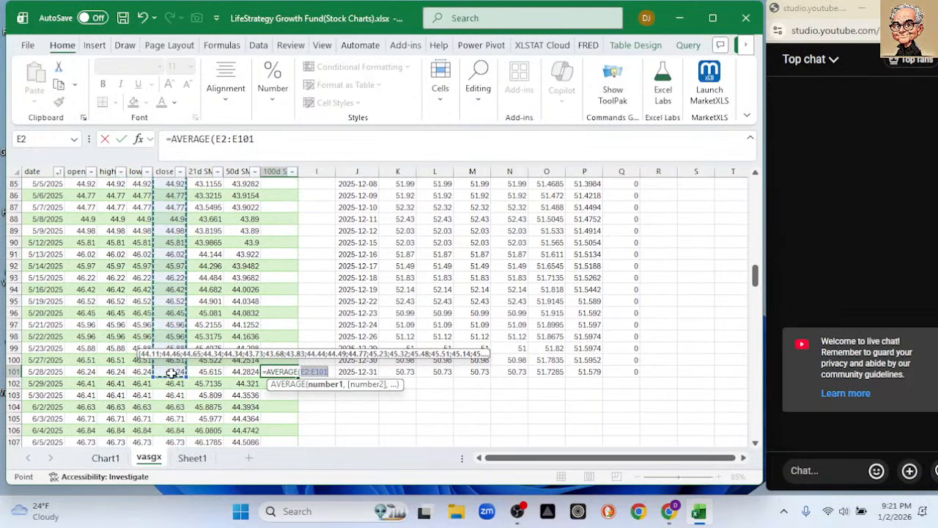
type(")")
key("Return")
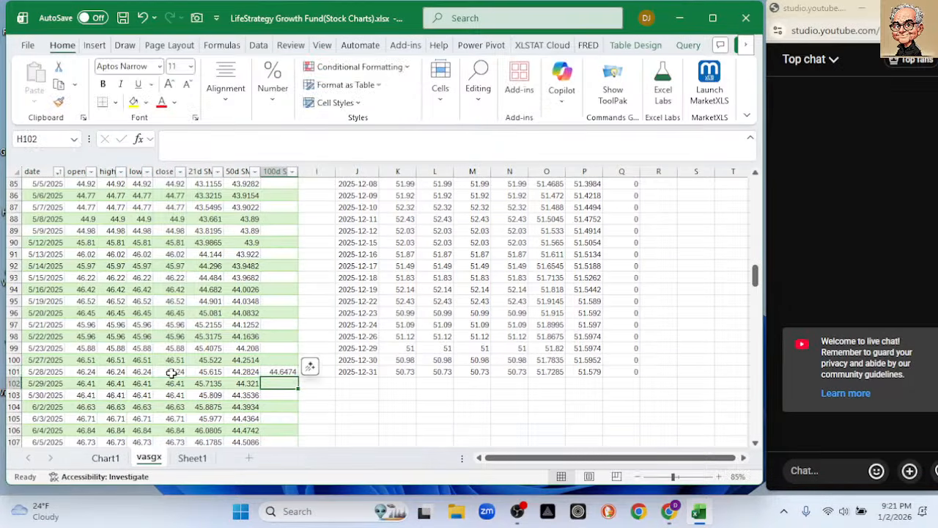
left_click(282, 372)
double_click(298, 377)
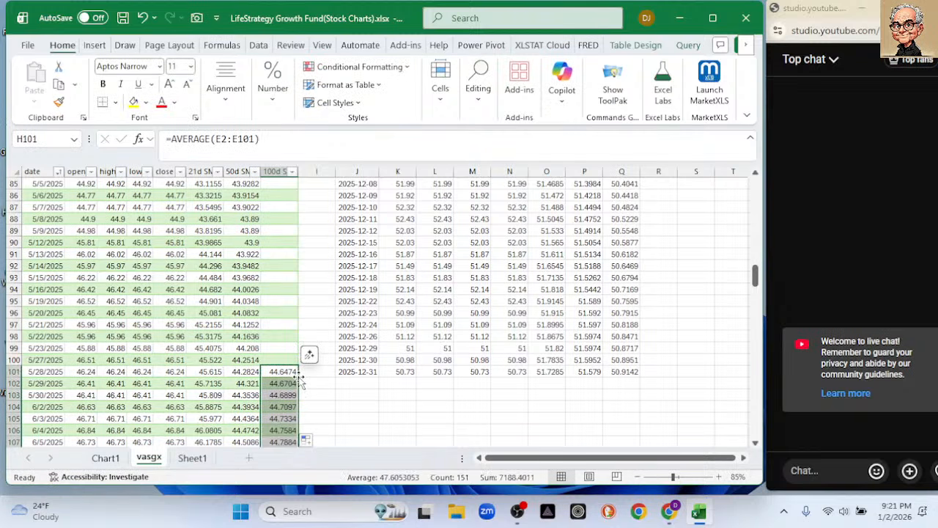
Label the last column of the extracted data 100d SMA in cell Q1.
left_click_drag(756, 274, 748, 189)
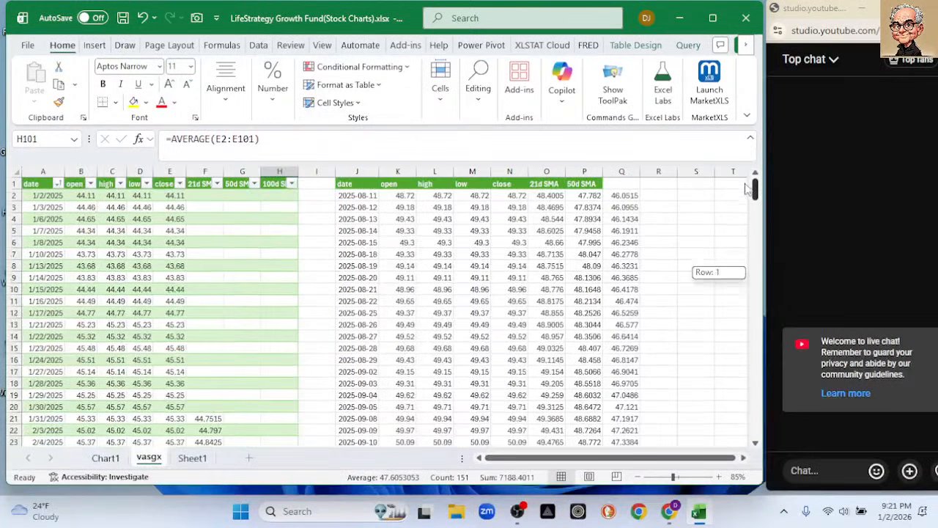
left_click(620, 184)
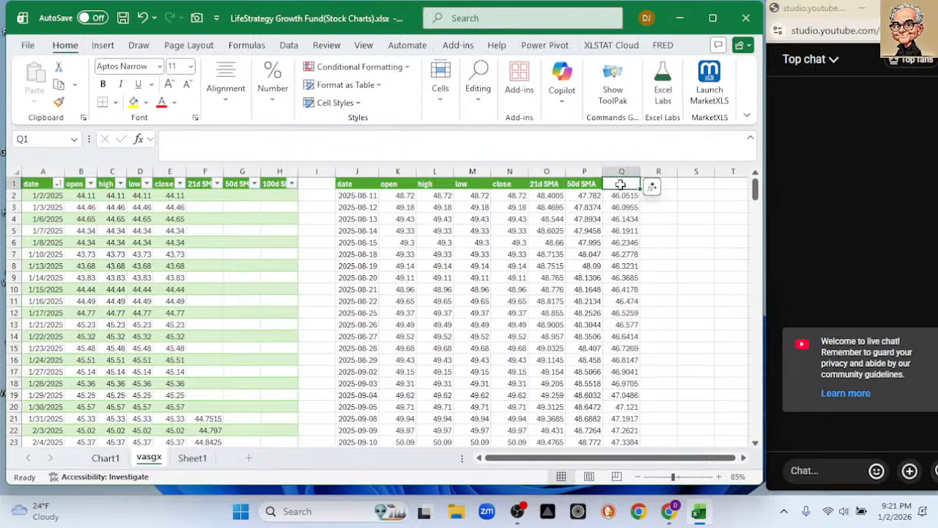
type("100d SMA")
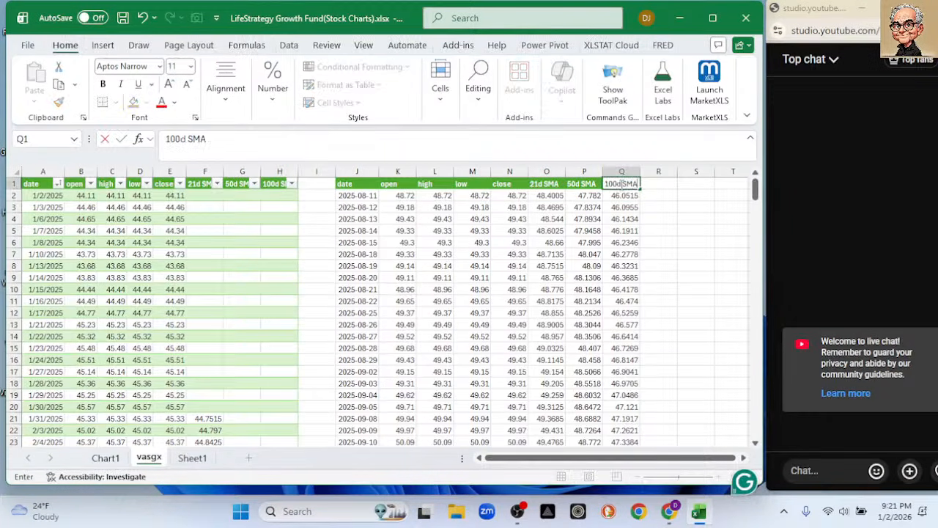
key("Return")
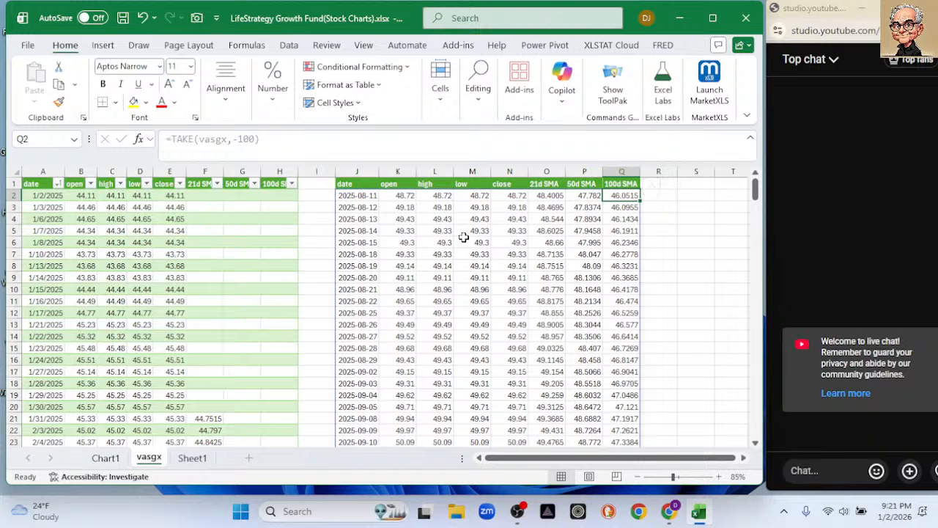
Insert a 2-D line chart of the extracted date, close, 50d SMA and 100d SMA columns, enlarged over about columns E to M, rows 1 to 20.
left_click(356, 170)
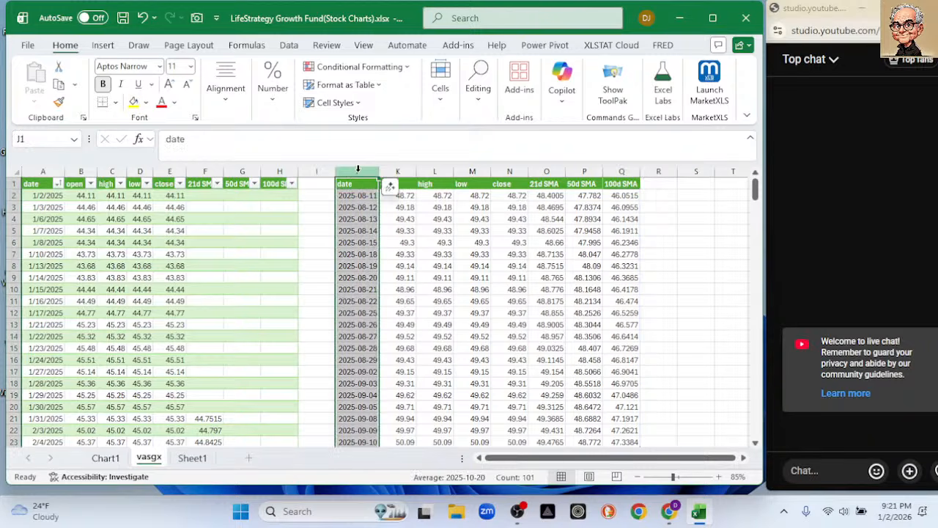
left_click(509, 170, "ctrl")
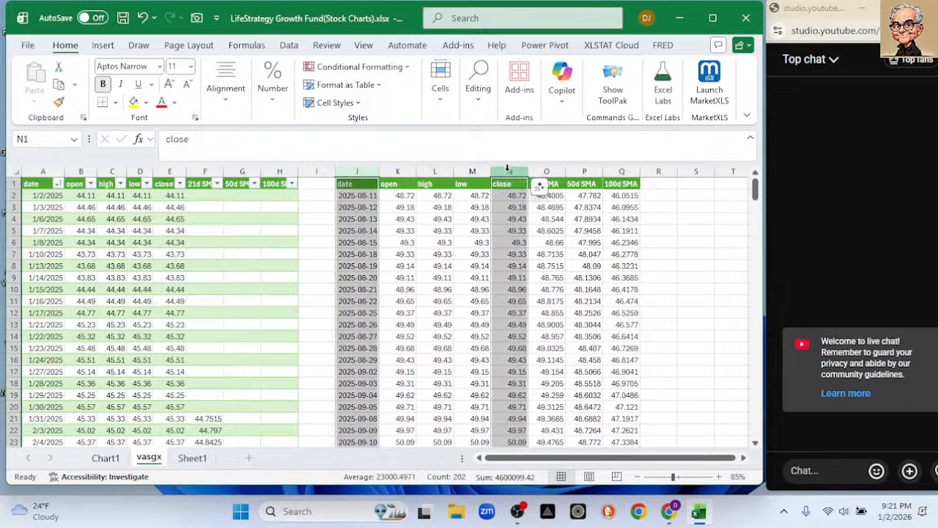
left_click(584, 170, "ctrl")
left_click(621, 171, "ctrl")
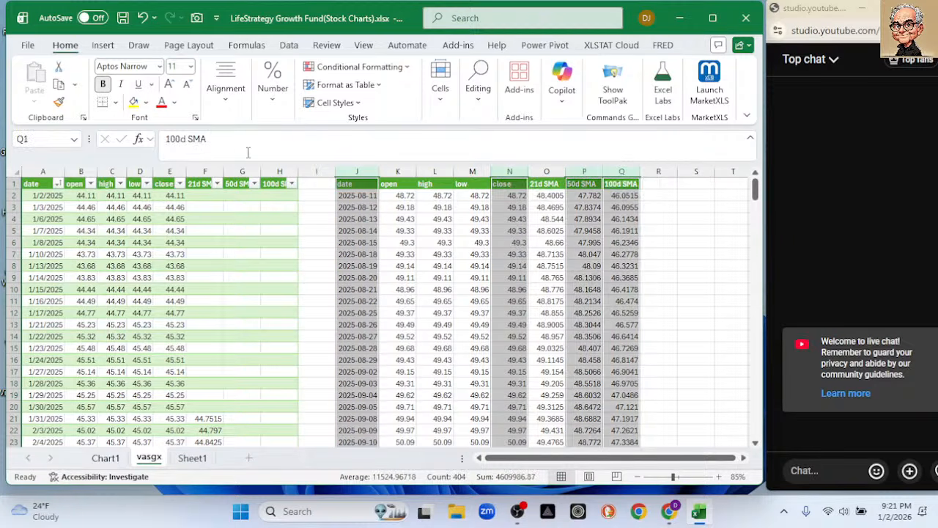
left_click(102, 44)
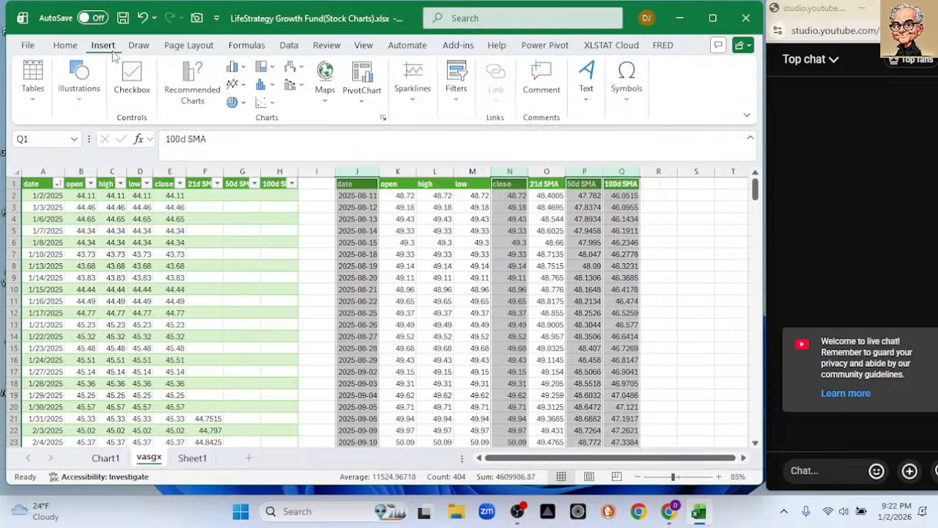
left_click(235, 86)
left_click(244, 131)
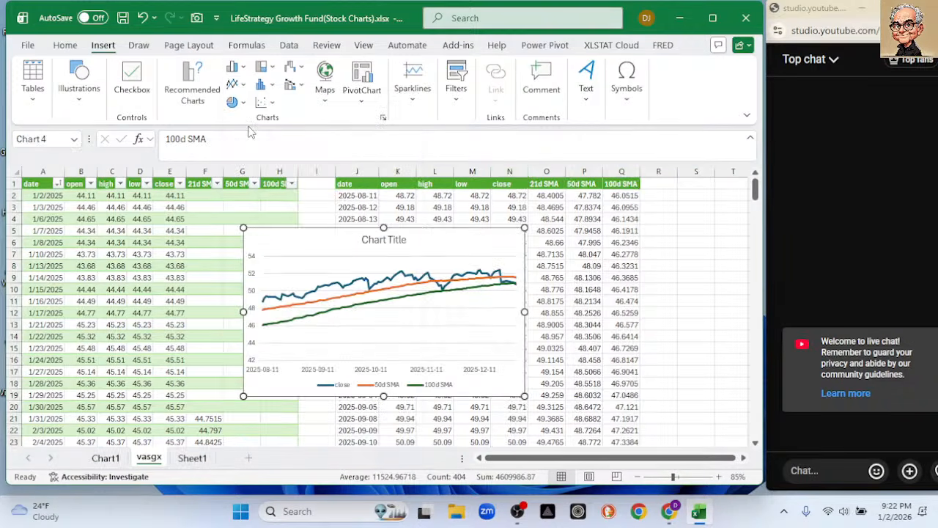
left_click_drag(281, 242, 198, 193)
left_click_drag(440, 354, 492, 412)
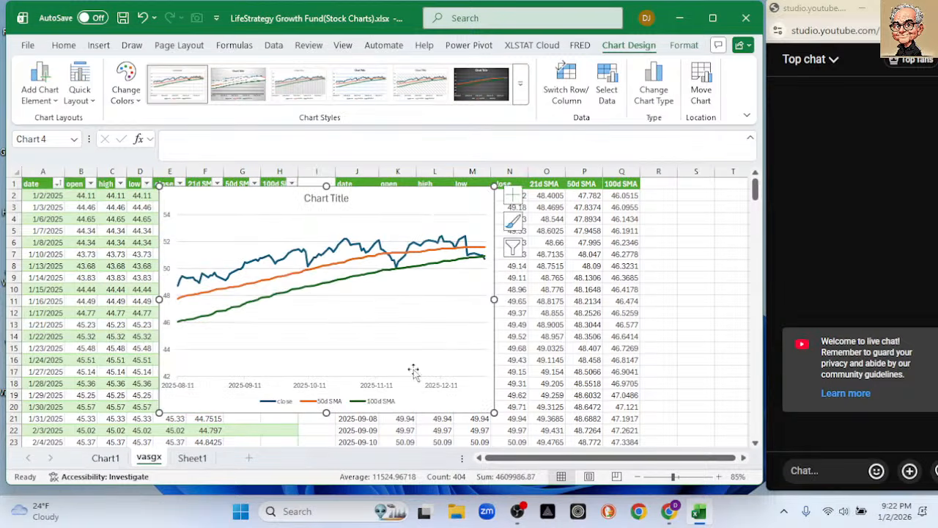
Set the minimum bound of the new chart's vertical axis to 45.
double_click(166, 301)
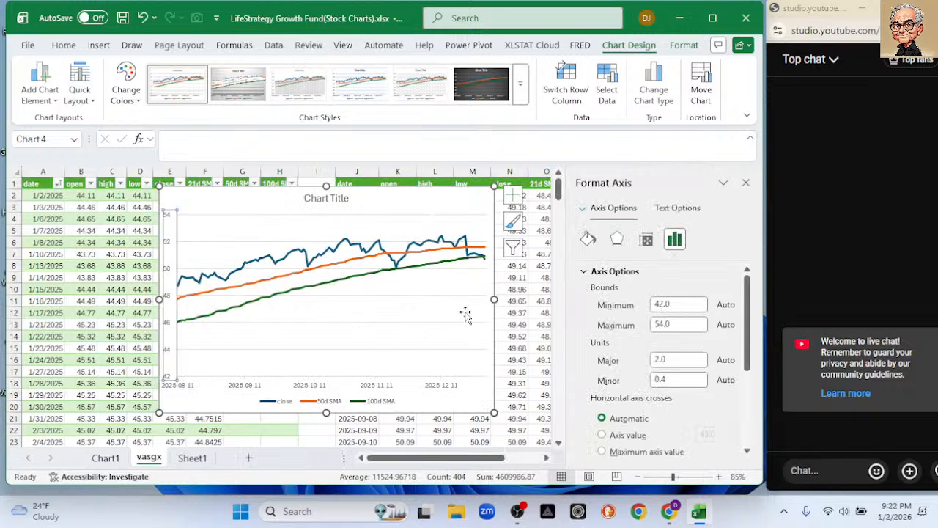
left_click_drag(684, 309, 654, 312)
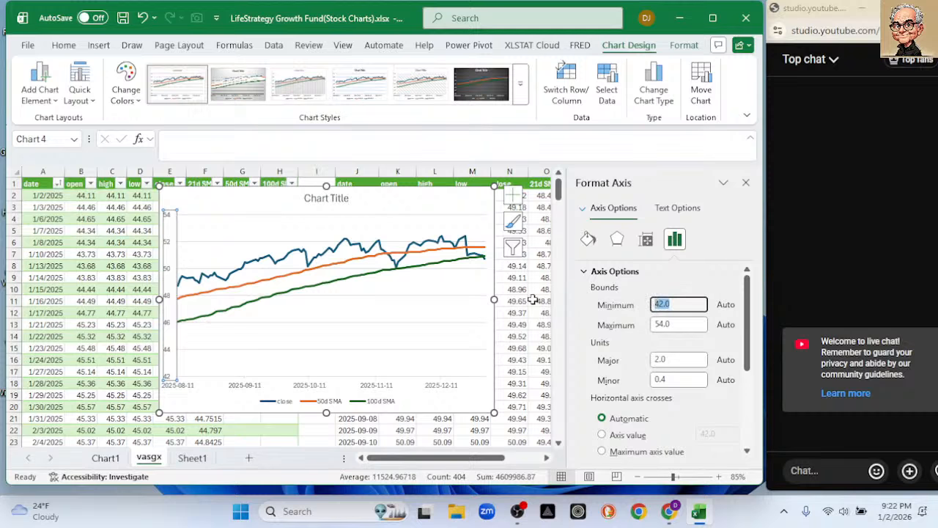
type("45")
key("Return")
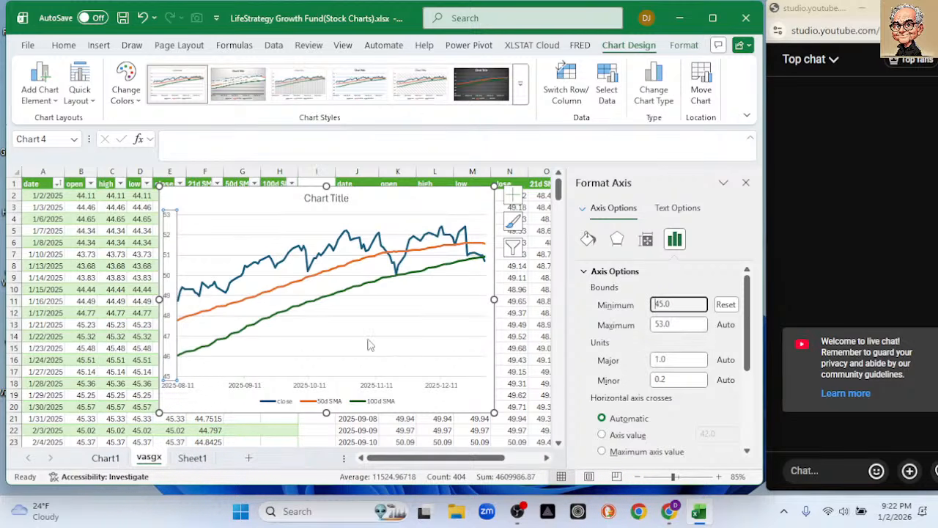
Close the axis formatting and delete the line chart of close, 50d SMA and 100d SMA.
mouse_move(247, 301)
mouse_move(483, 265)
mouse_move(318, 278)
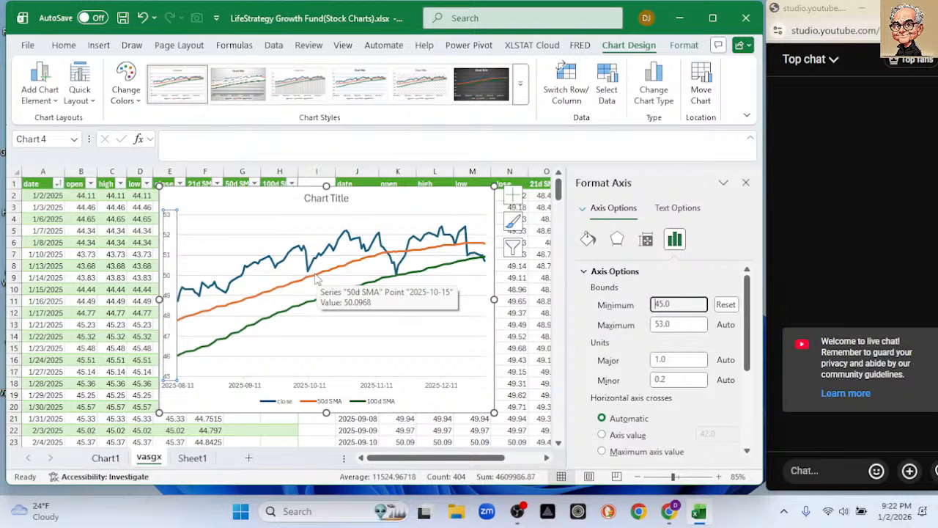
left_click(746, 182)
left_click(242, 202)
key("Delete")
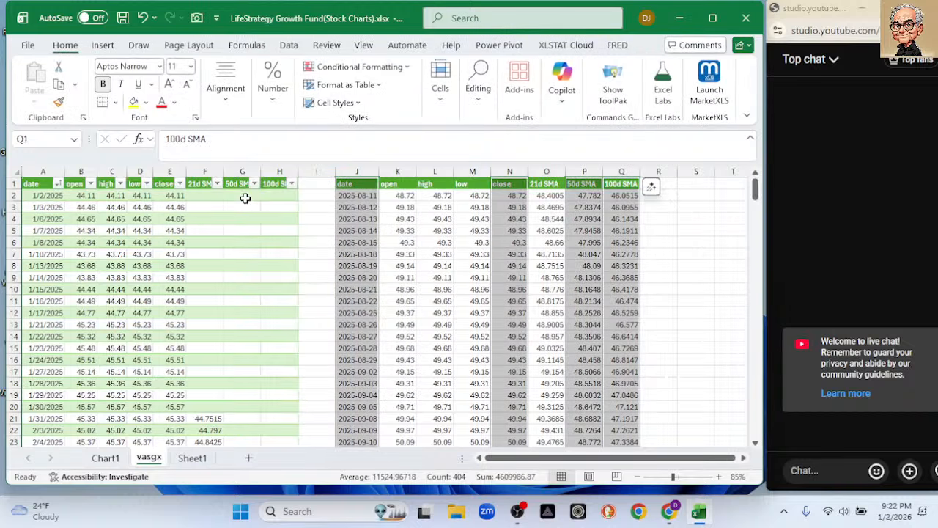
Clear the TAKE formula in cell J2 and the extracted data's column headers in J1:Q1.
left_click(357, 196)
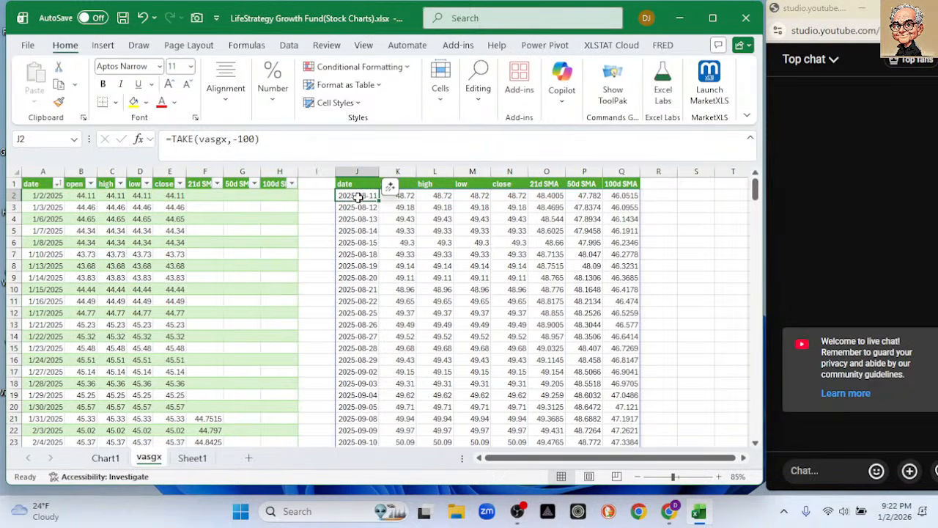
key("Delete")
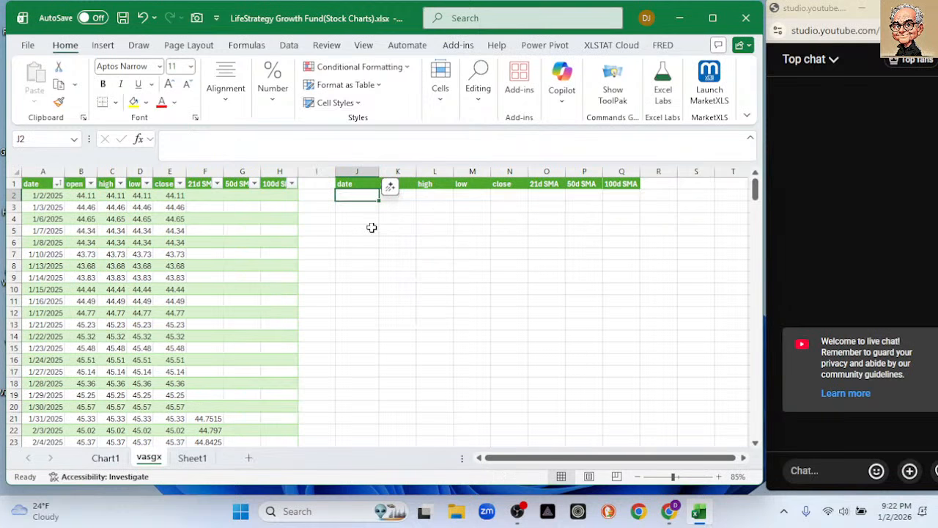
left_click_drag(348, 184, 623, 188)
key("Delete")
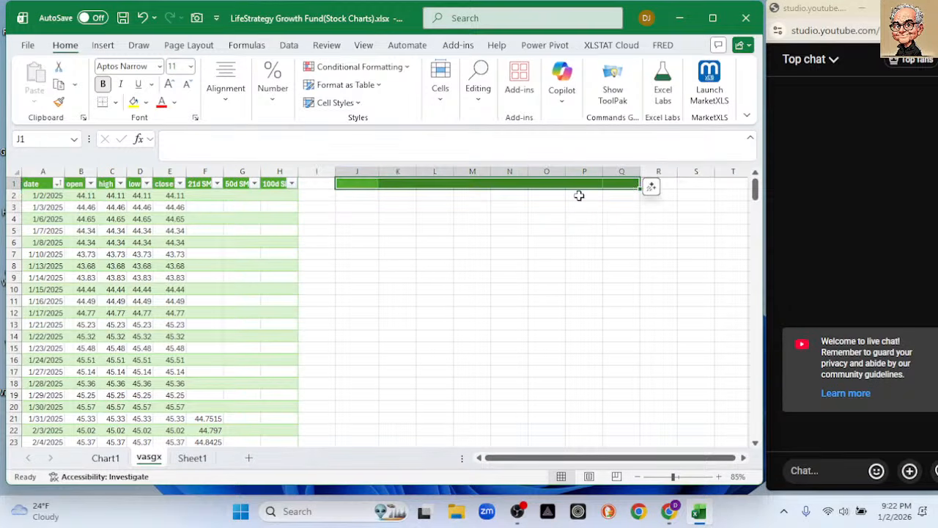
left_click(438, 211)
left_click(353, 180)
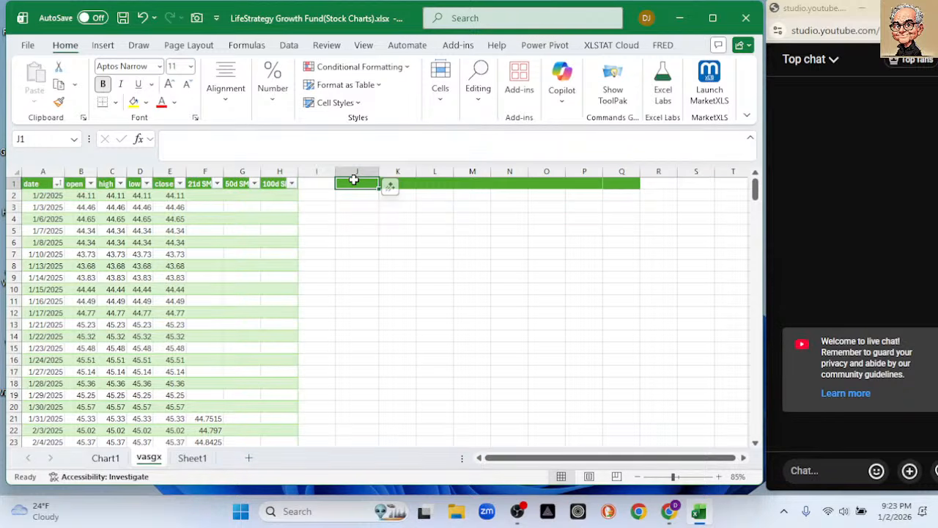
left_click(315, 184)
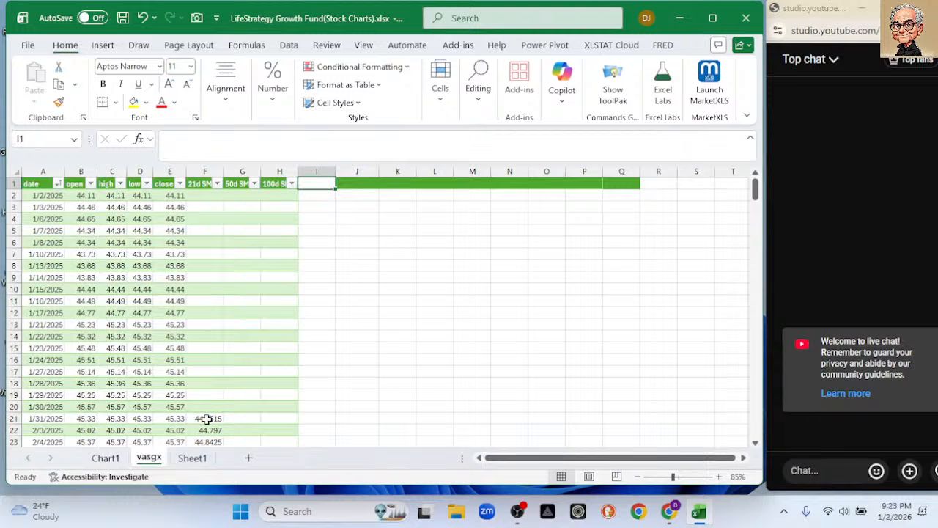
Rename the table header in cell F1 as 20d SMA.
left_click(198, 184)
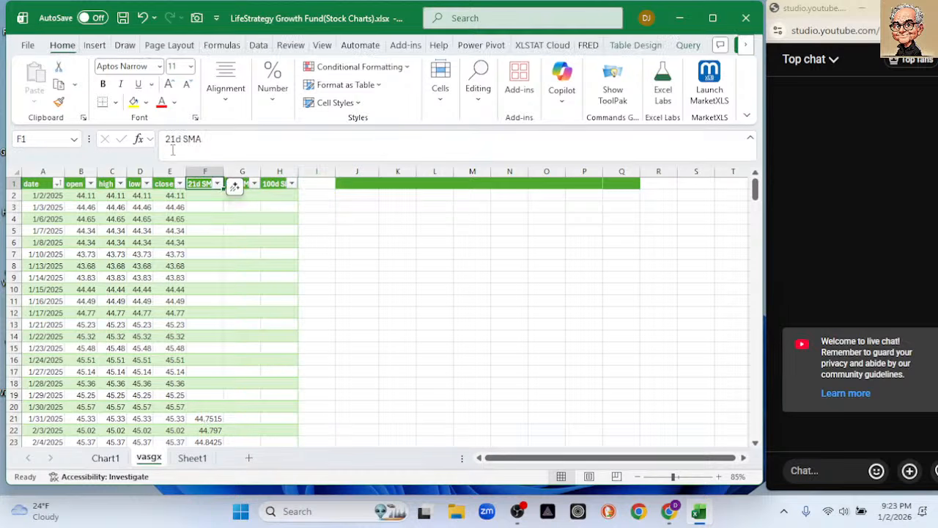
left_click(174, 141)
key("BackSpace")
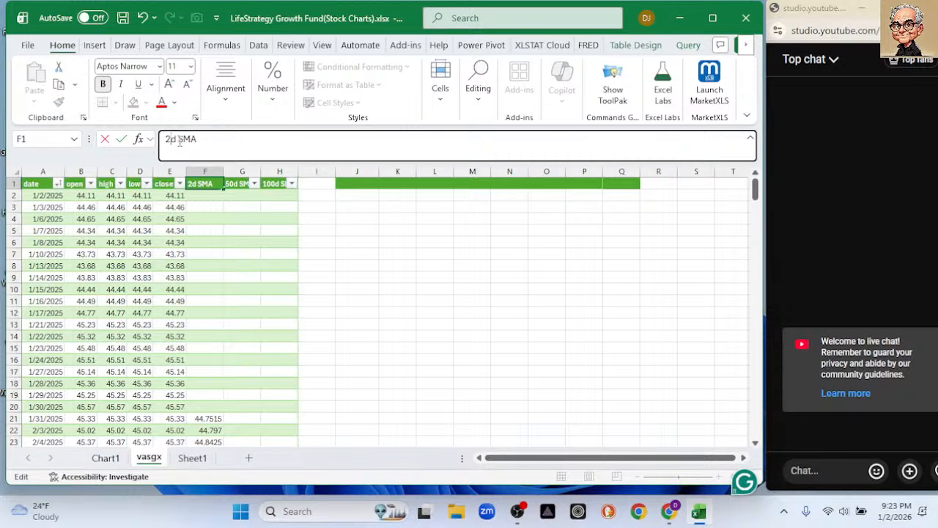
type("0")
key("Return")
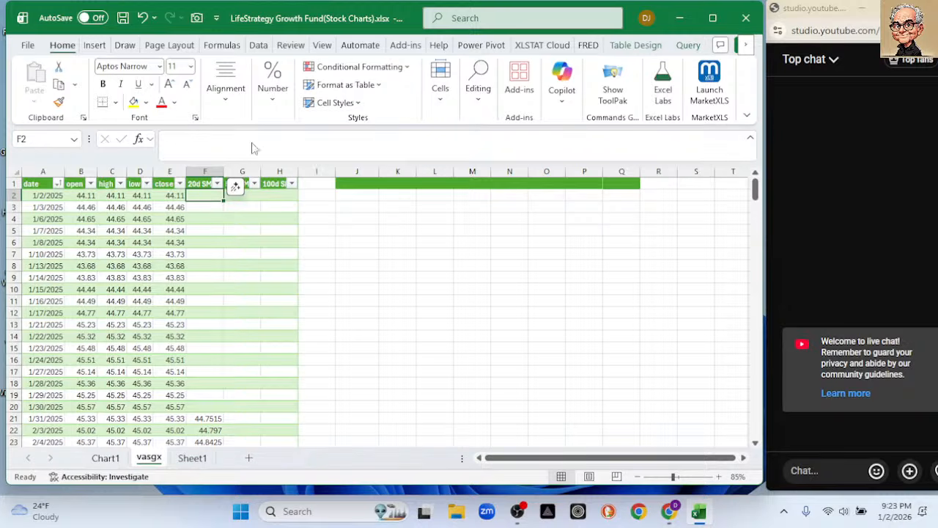
Extend the table with the header Upper in cell I1 and Low in cell J1.
left_click(306, 184)
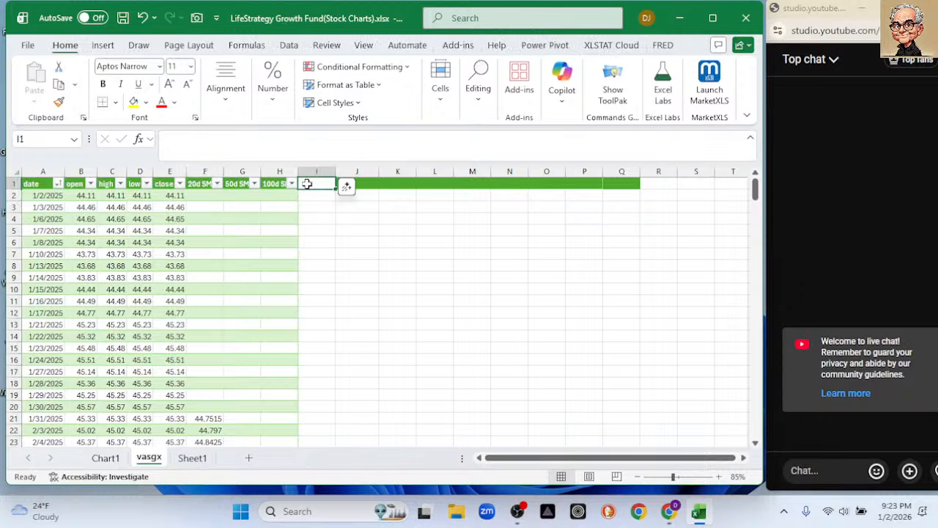
type("UUpper")
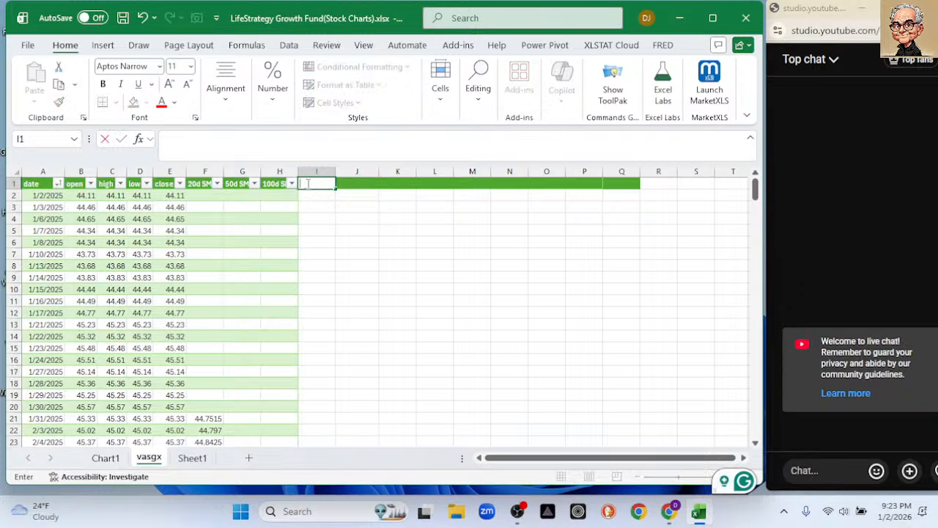
key("Tab")
type("Lower")
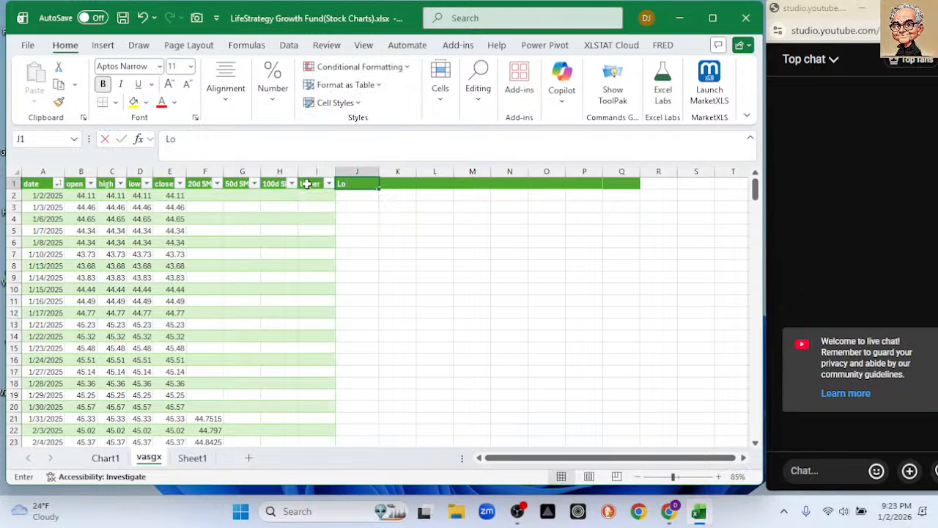
key("Return")
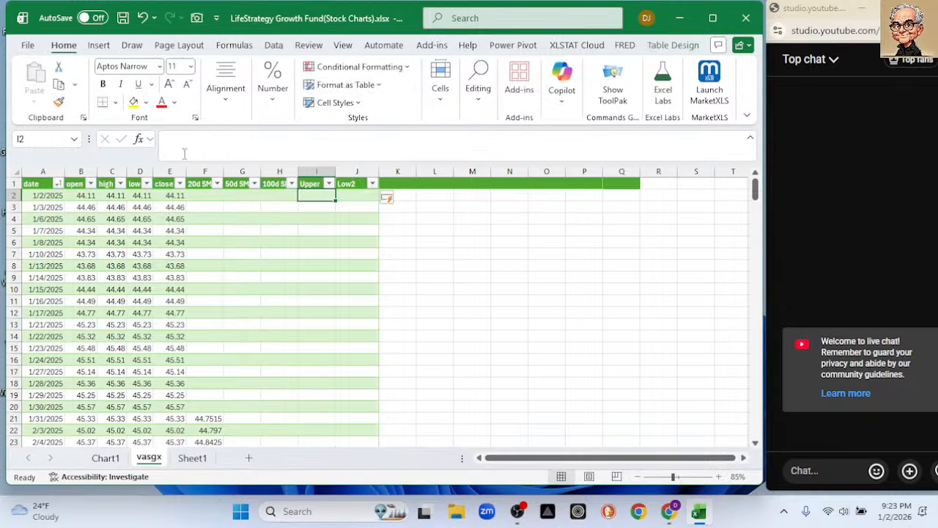
Label the table columns after 100d SMA as SD in cell I1, Upper in J1 and Lower in K1.
left_click(313, 184)
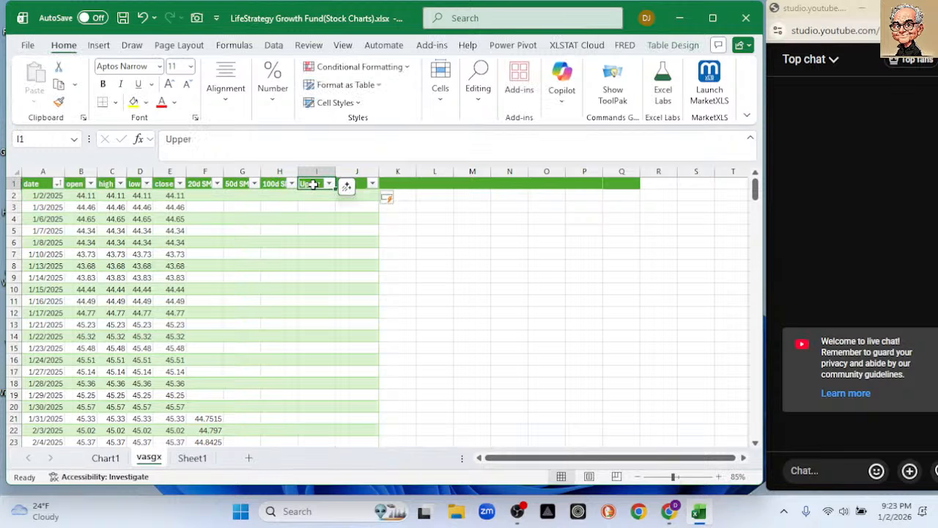
type("SD")
key("Tab")
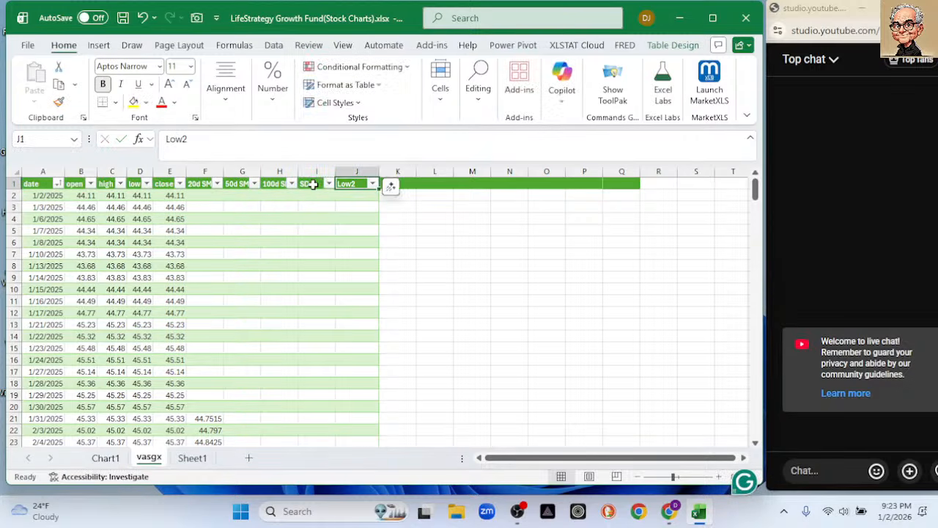
type("Upper")
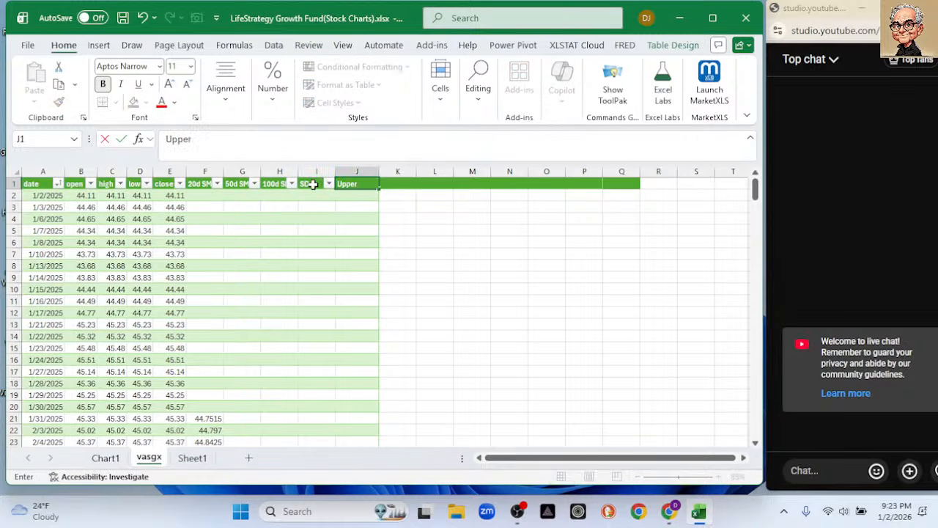
key("Return")
type("Lowe")
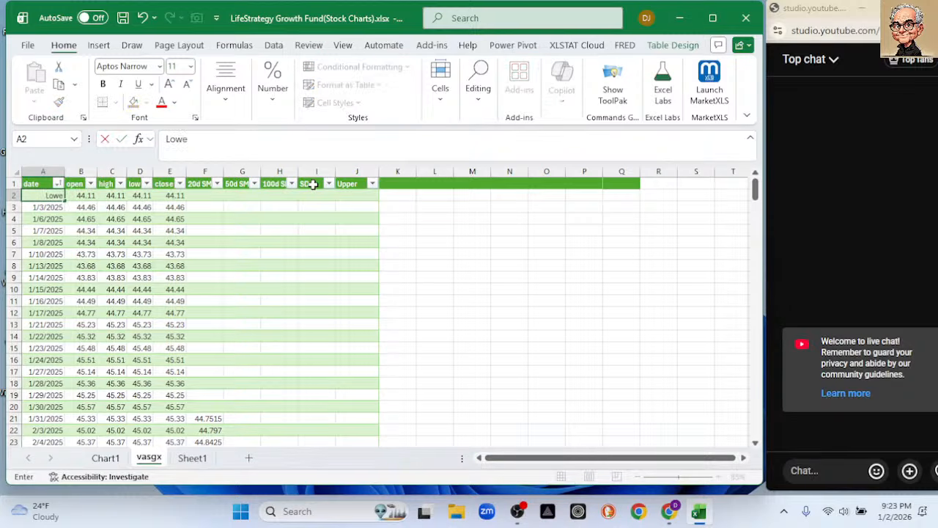
key("Escape")
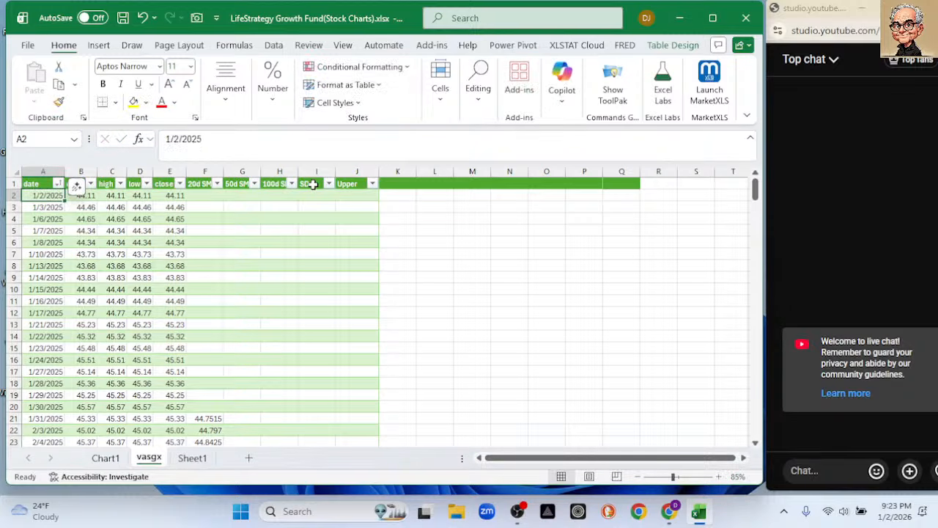
left_click(398, 185)
type("Lower")
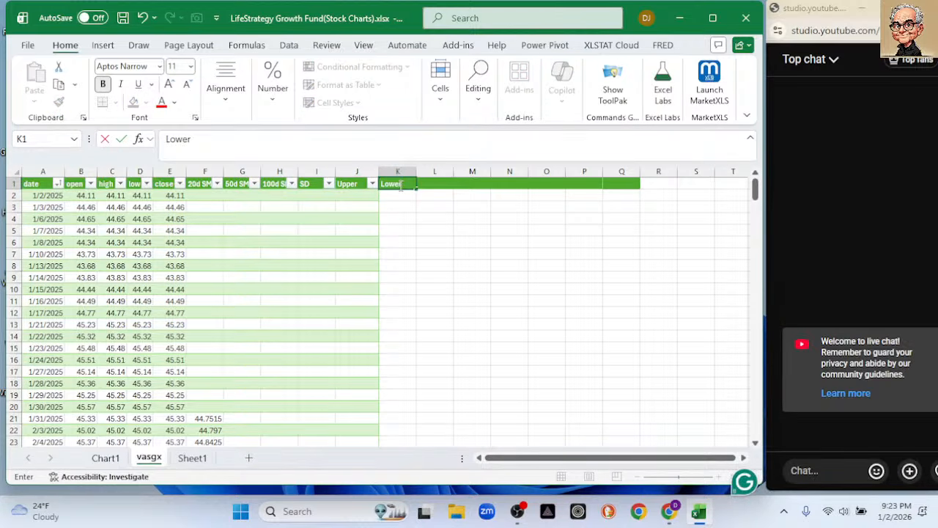
key("Return")
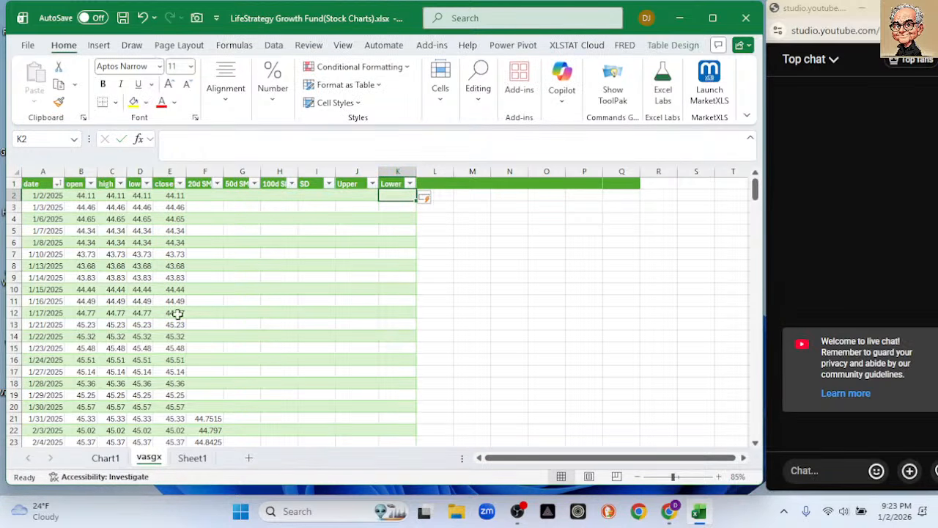
Enter =STDEV.S(E2:E21) in cell I21 and fill the formula down the rest of the SD column.
left_click(311, 420)
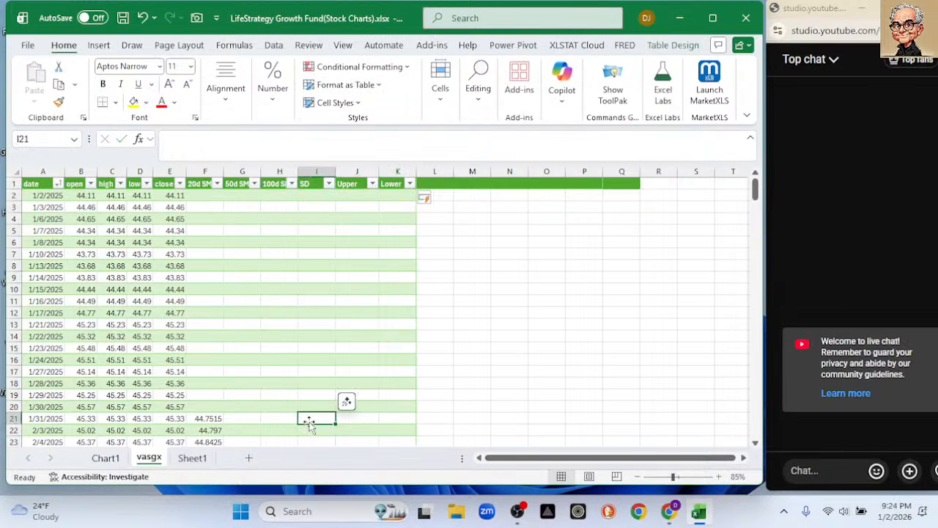
type("=st")
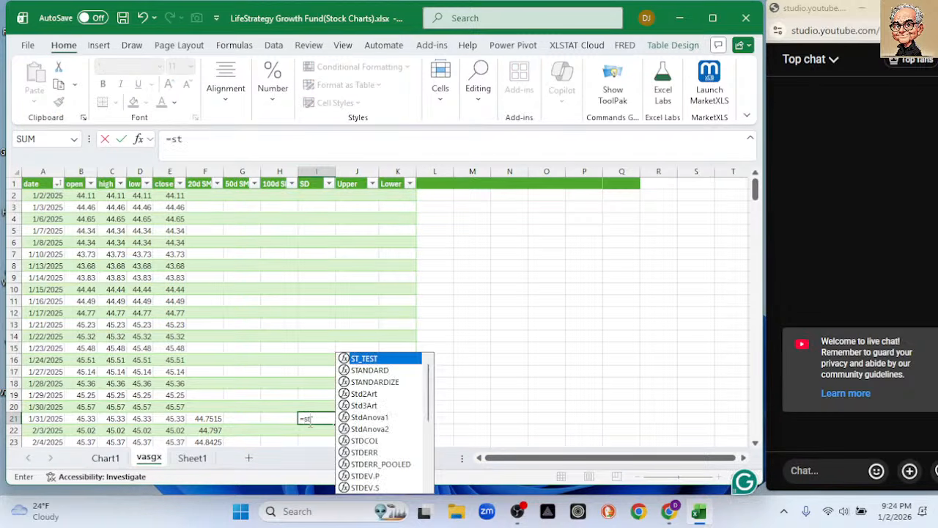
double_click(370, 489)
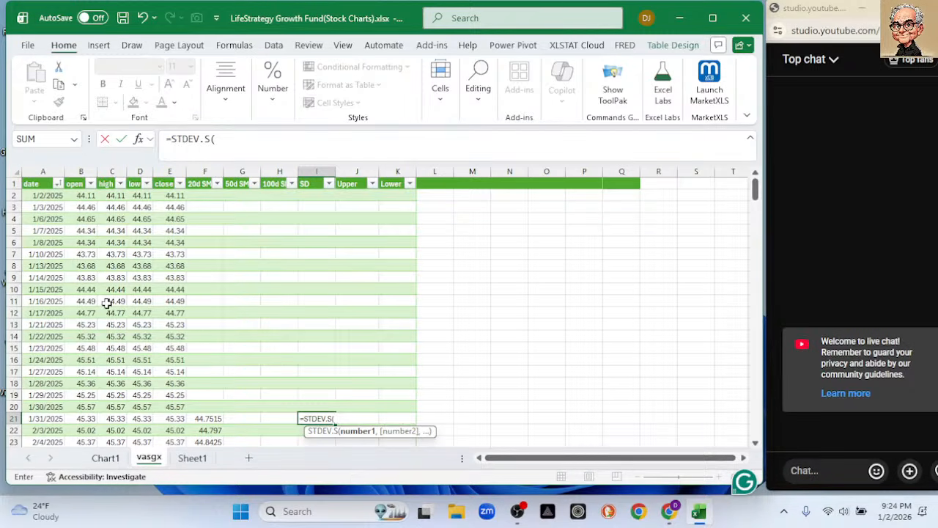
left_click(169, 199)
left_click_drag(169, 200, 172, 419)
type(")")
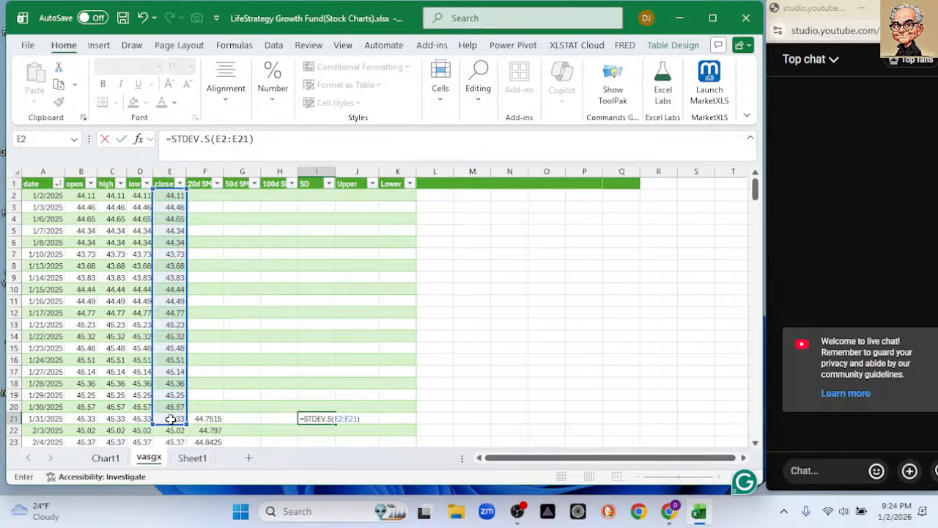
key("Return")
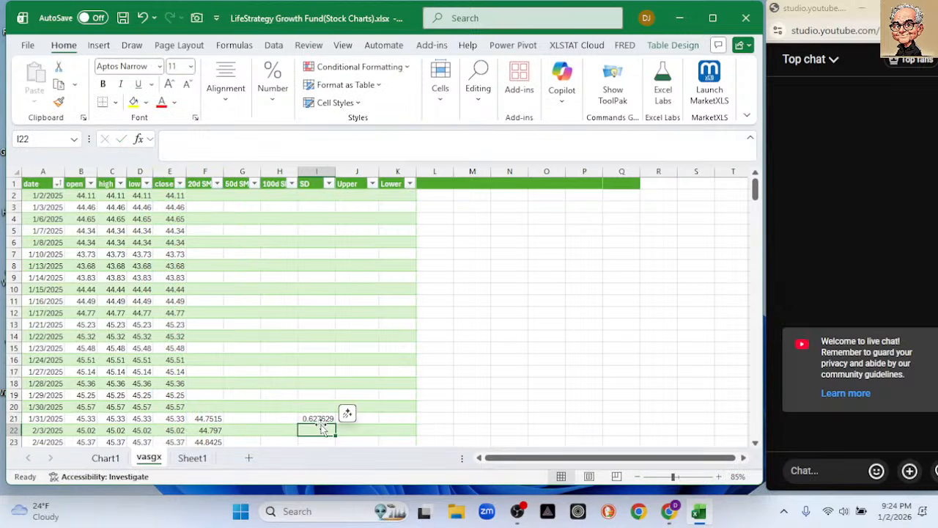
left_click(325, 417)
double_click(335, 423)
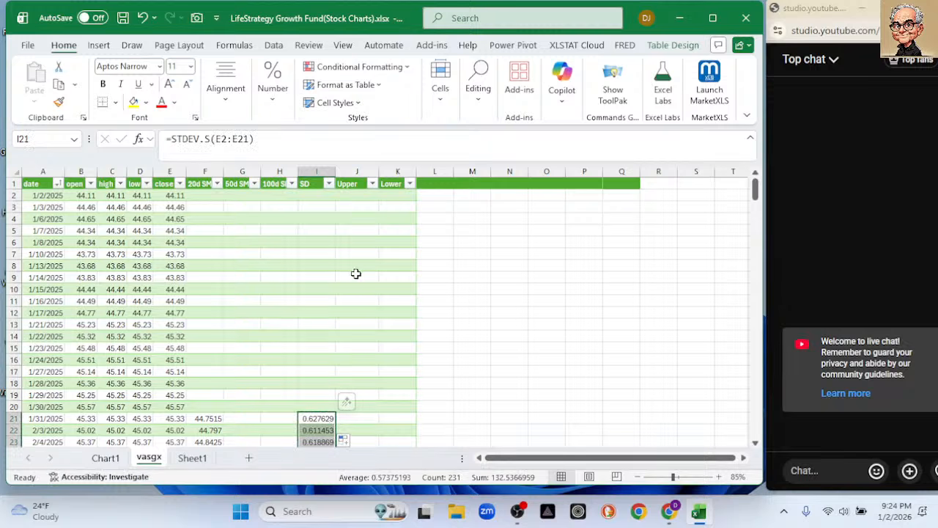
left_click(353, 417)
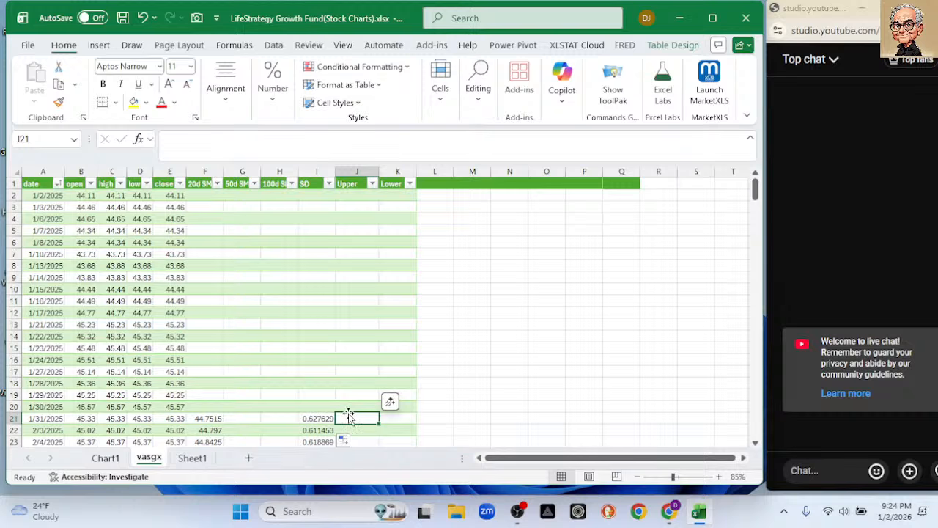
type("=")
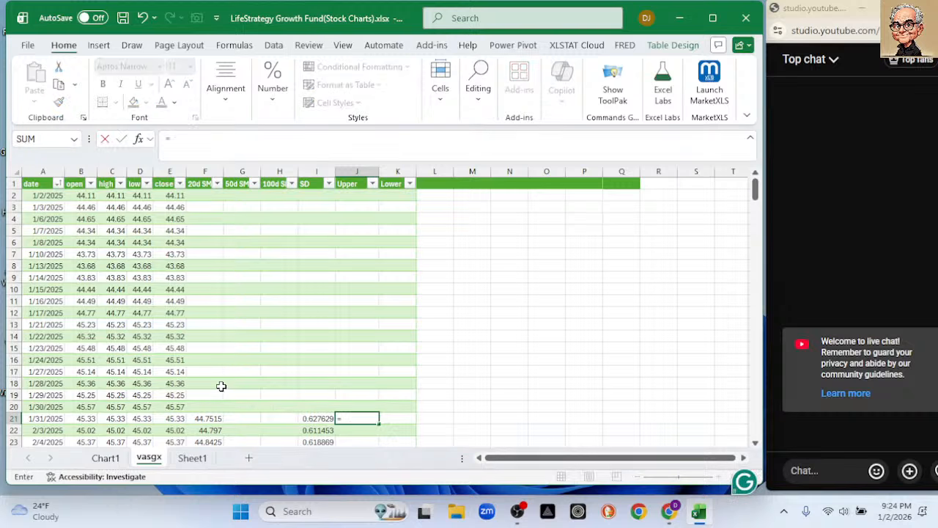
left_click(210, 418)
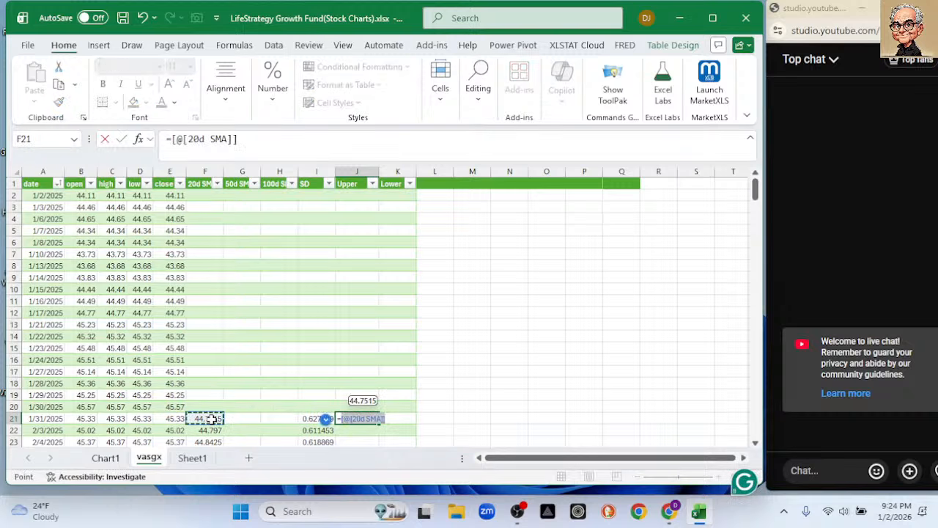
type("+")
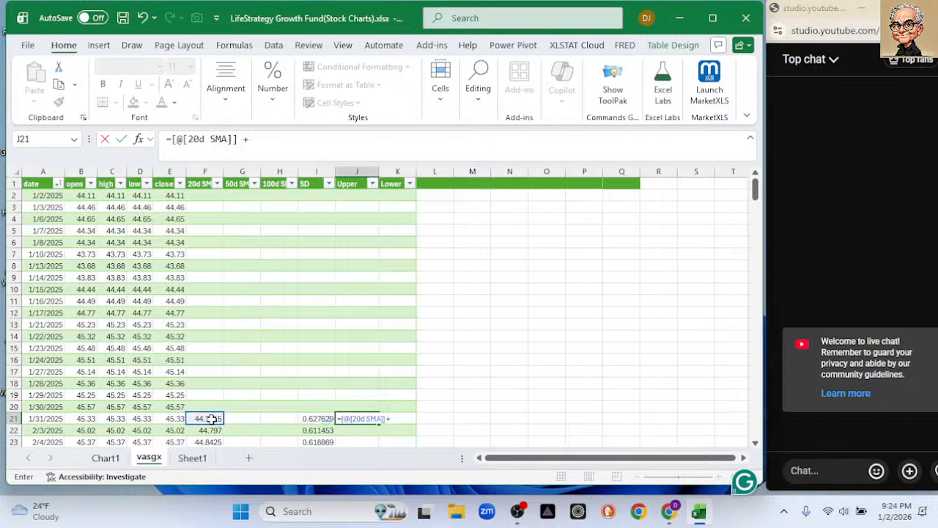
type("2*")
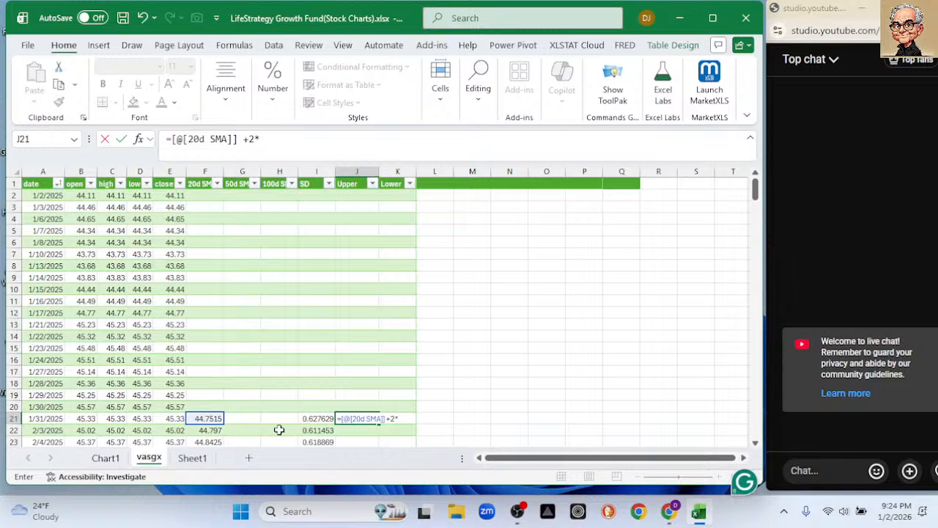
left_click(319, 418)
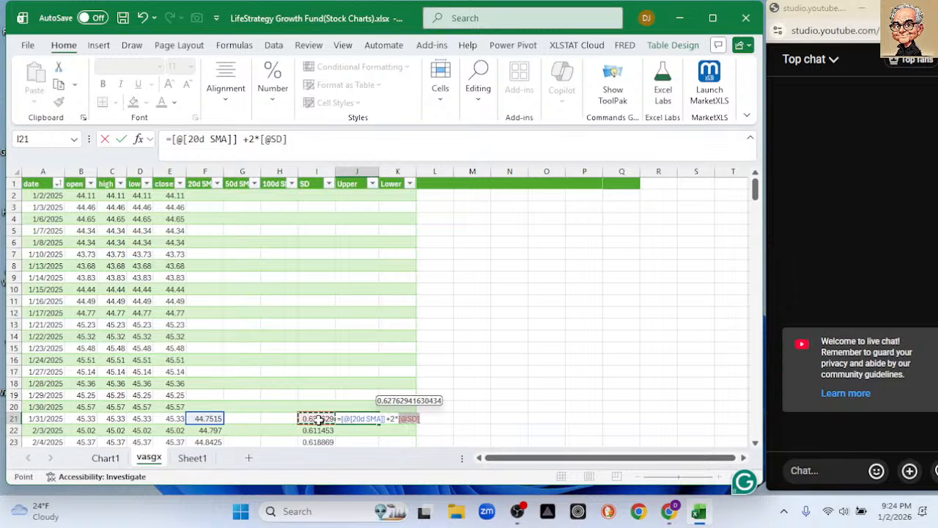
key("Return")
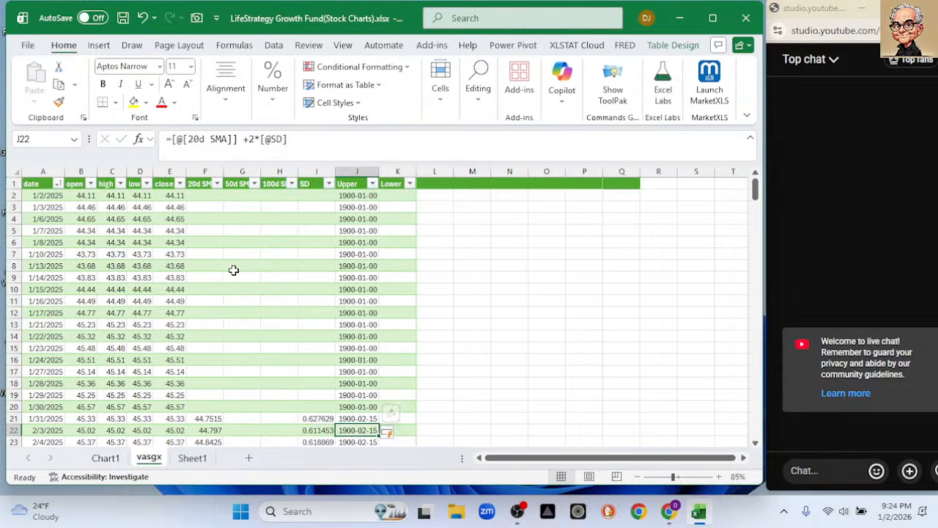
left_click(355, 417)
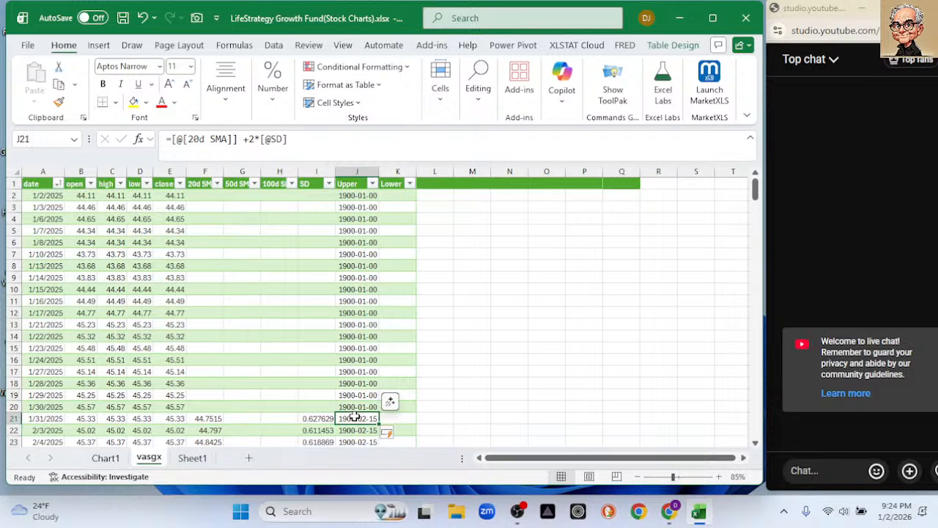
Clear the contents of the Upper column from cell J2 down to the last table row.
left_click(354, 196)
left_click_drag(353, 196, 345, 325)
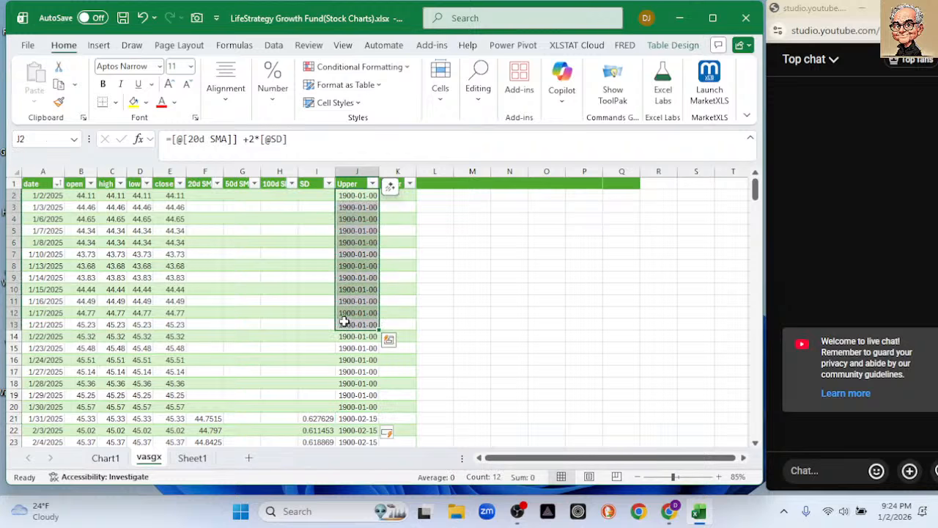
key("Delete")
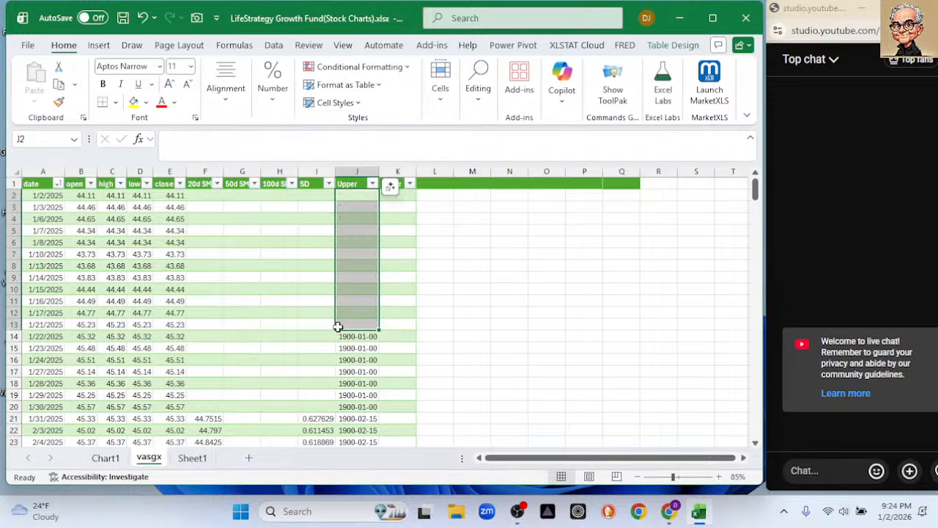
left_click(354, 336)
key("ctrl+shift+Down")
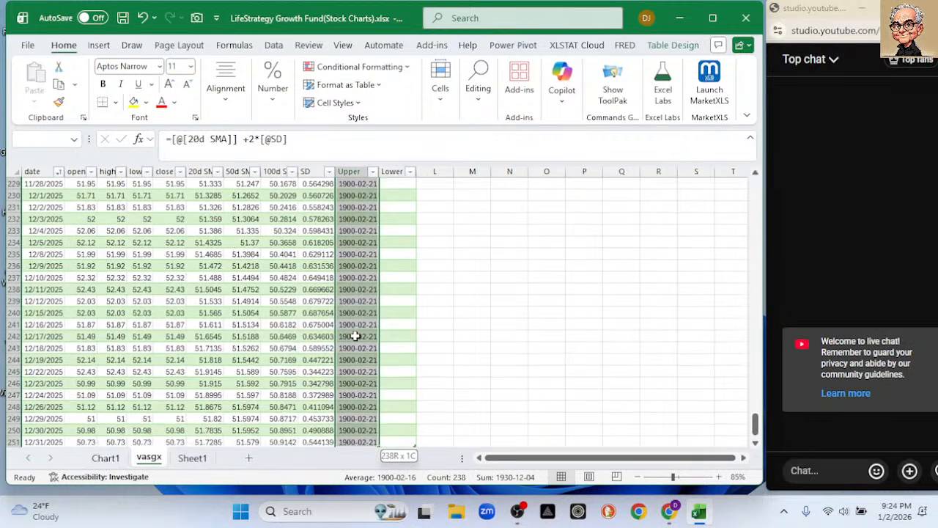
key("ctrl+BackSpace")
key("Delete")
scroll(224, 192, "up", 1)
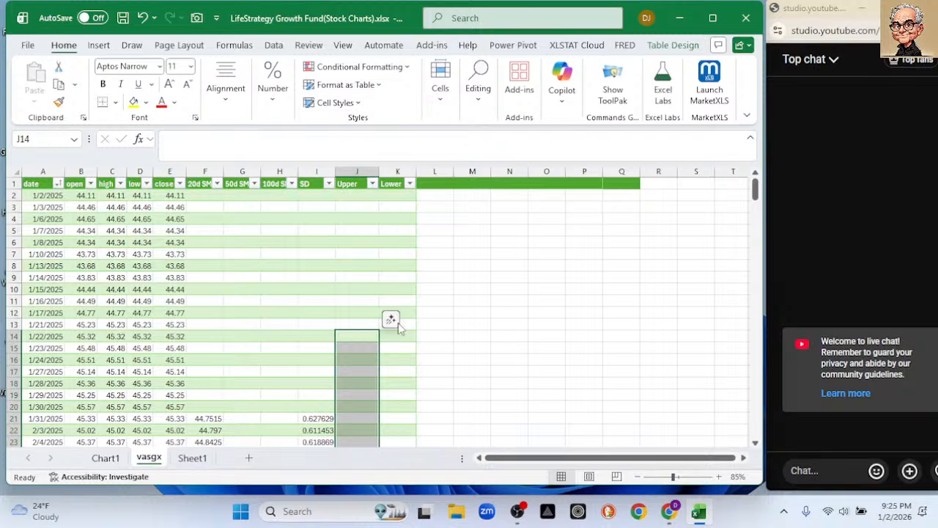
Apply the comma number style to the whole Upper column J.
left_click(353, 170)
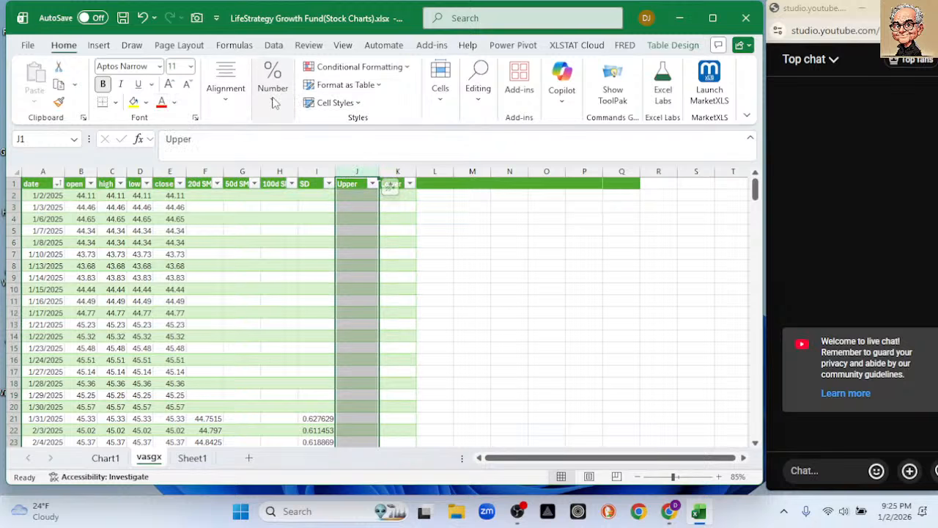
left_click(272, 81)
left_click(310, 160)
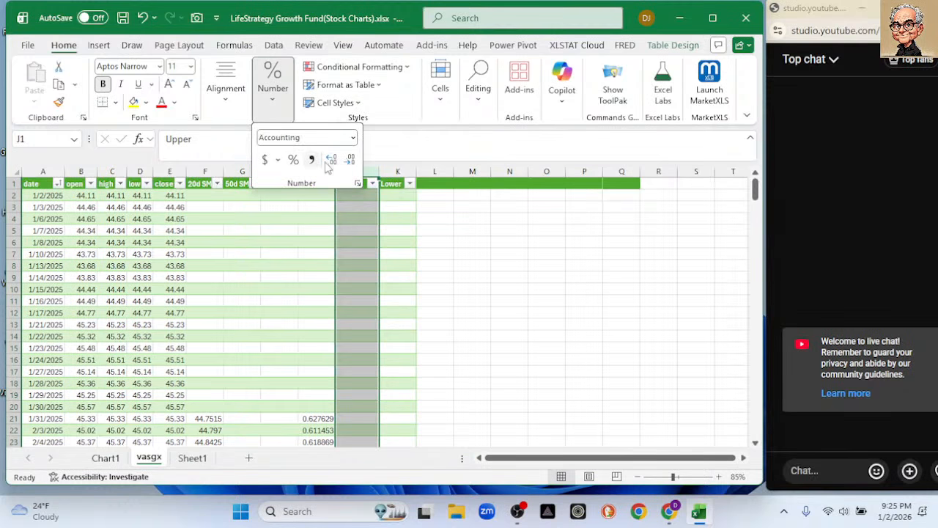
Try to enter =f21 +vasgx[@]I21*2 in cell J21 of the Upper column.
left_click(345, 417)
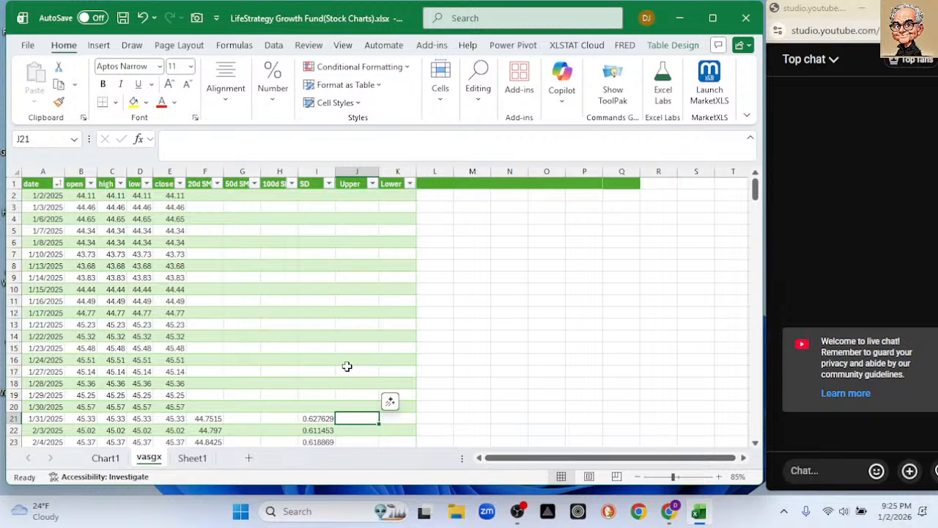
type("=")
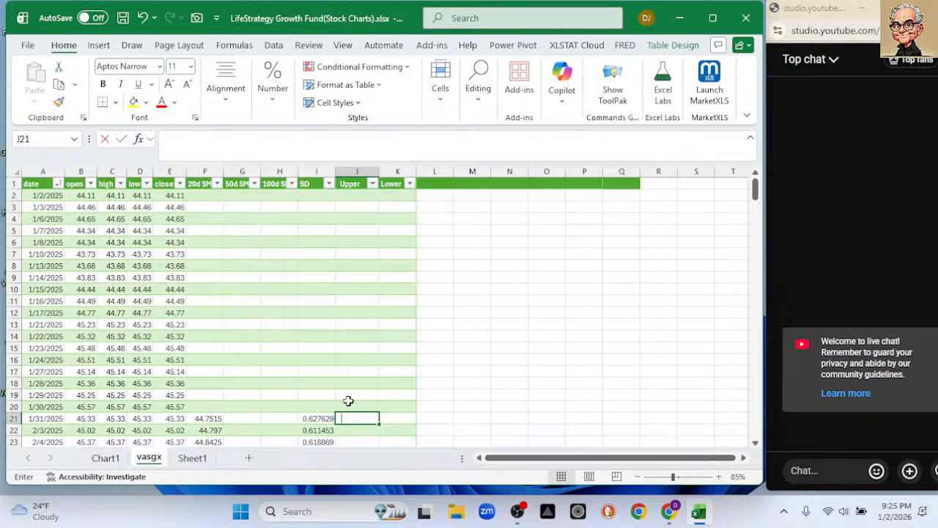
left_click(201, 418)
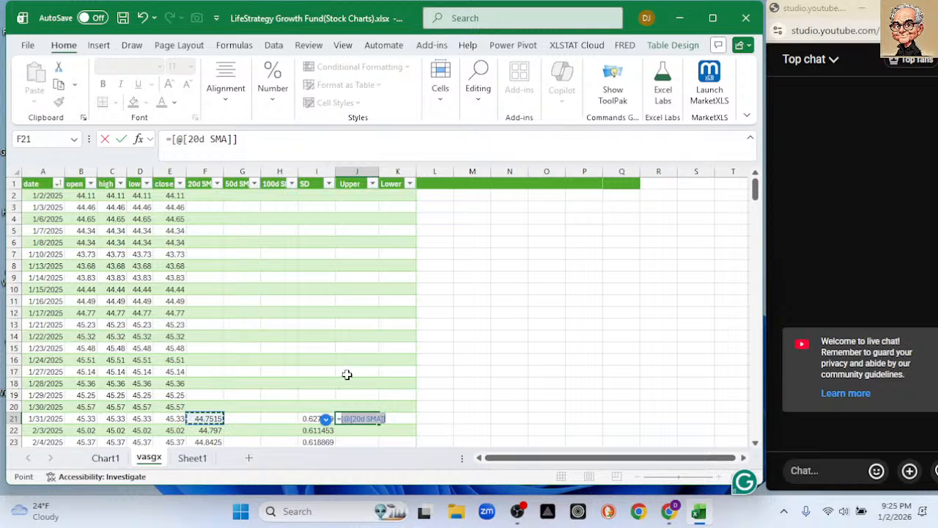
type("=")
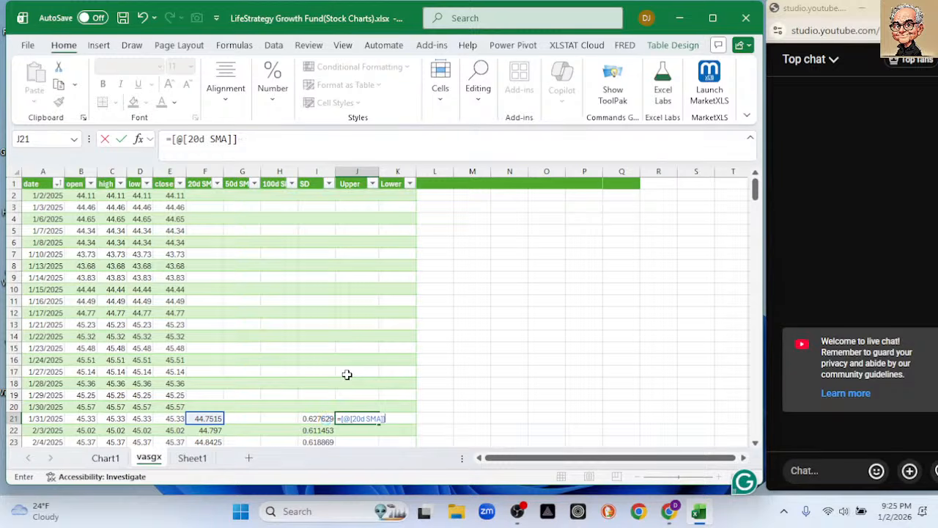
key("BackSpace")
key("BackSpace")
key("BackSpace")
key("BackSpace")
key("BackSpace")
key("BackSpace")
key("BackSpace")
key("BackSpace")
key("BackSpace")
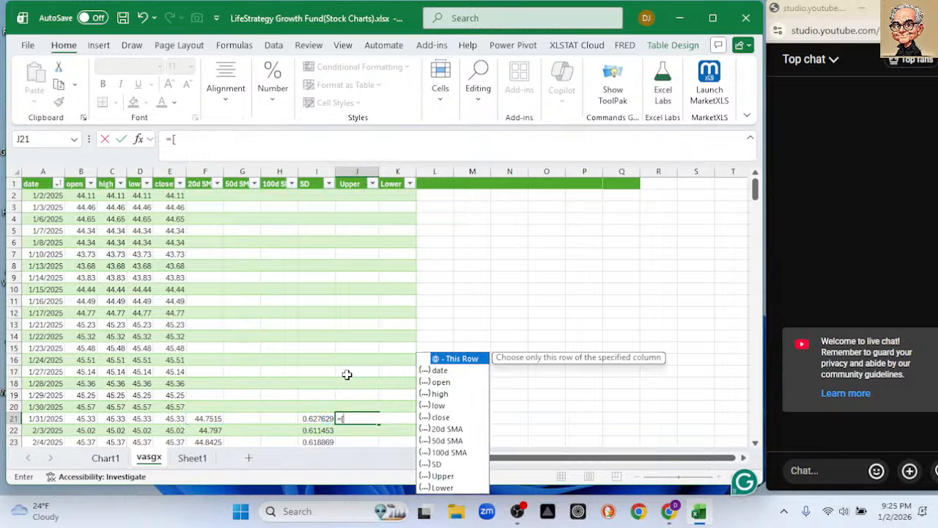
type("f")
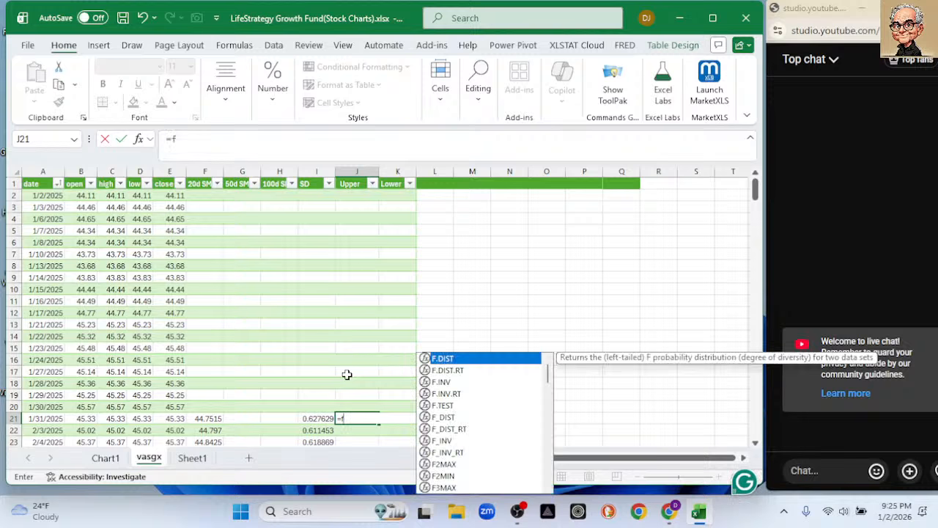
type("21")
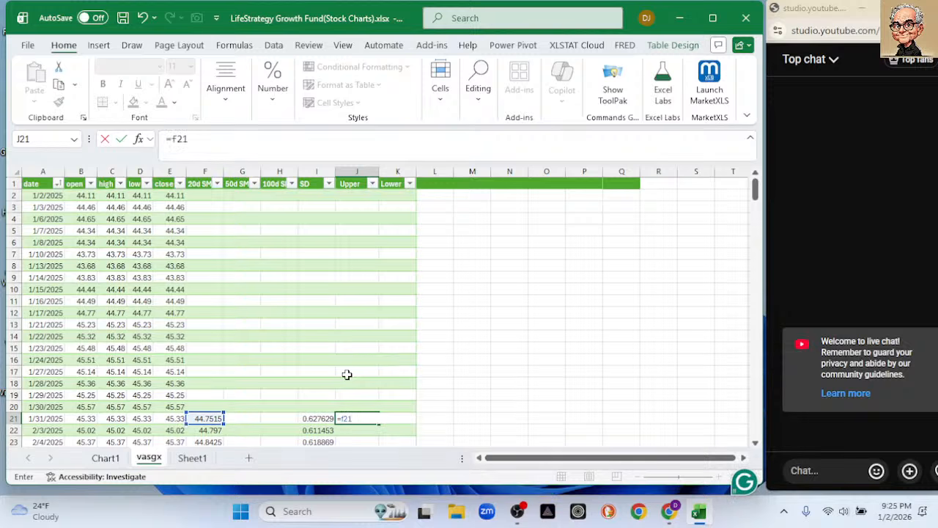
type(" +")
key("shift+space")
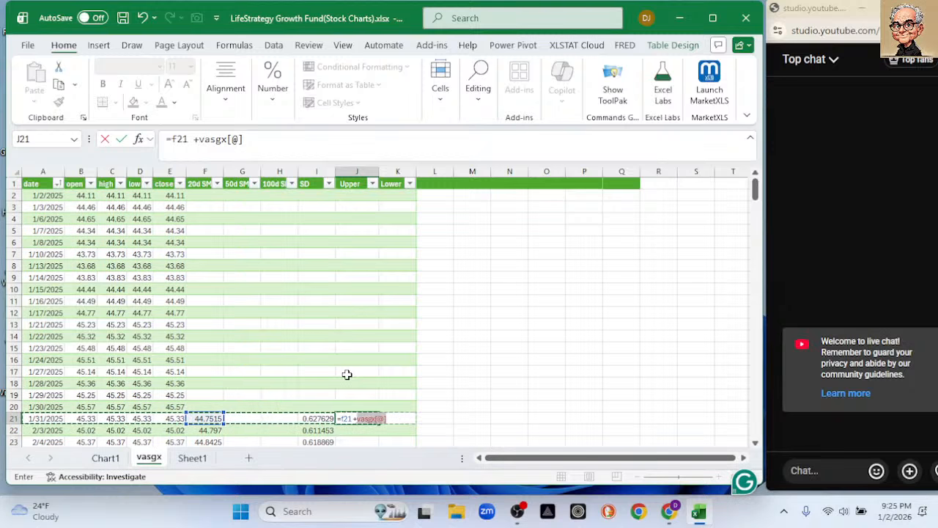
type("I21*2")
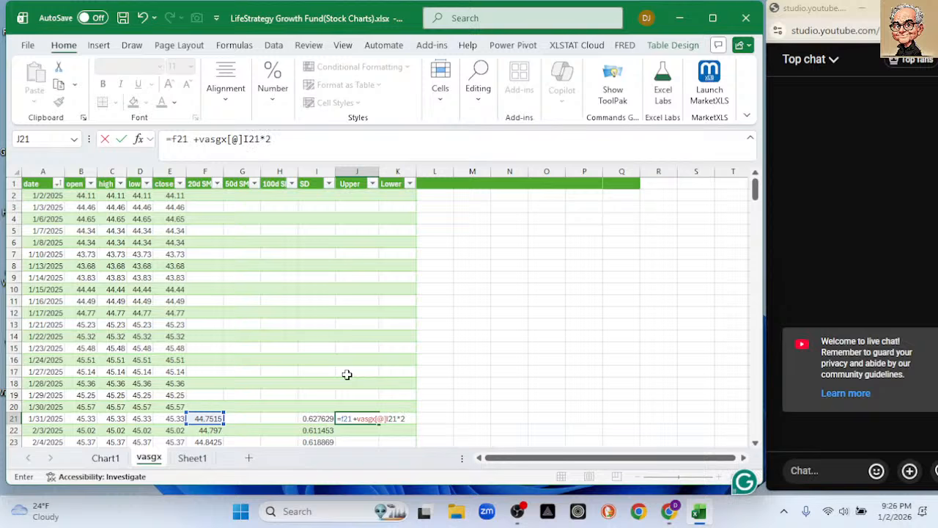
key("Return")
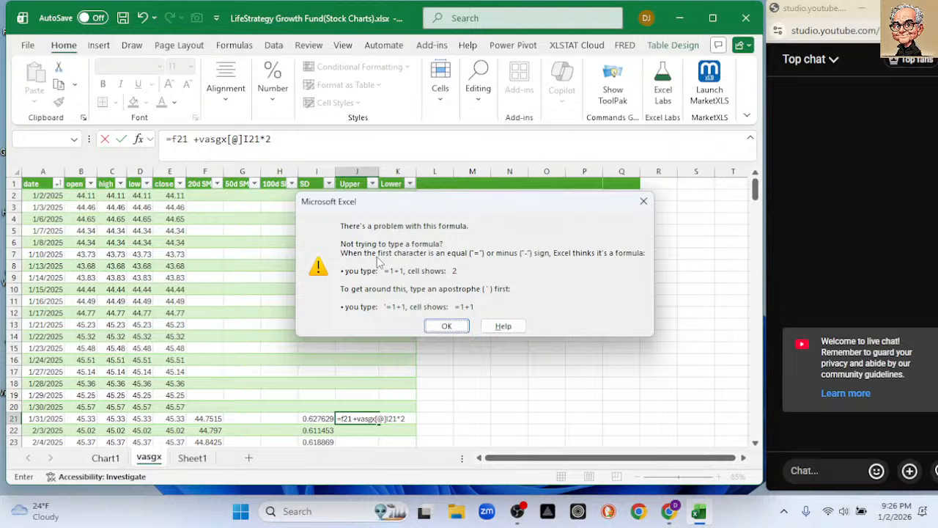
Correct the formula in cell J21 to =f21 +I21*2 by removing the vasgx[@] reference.
left_click(449, 326)
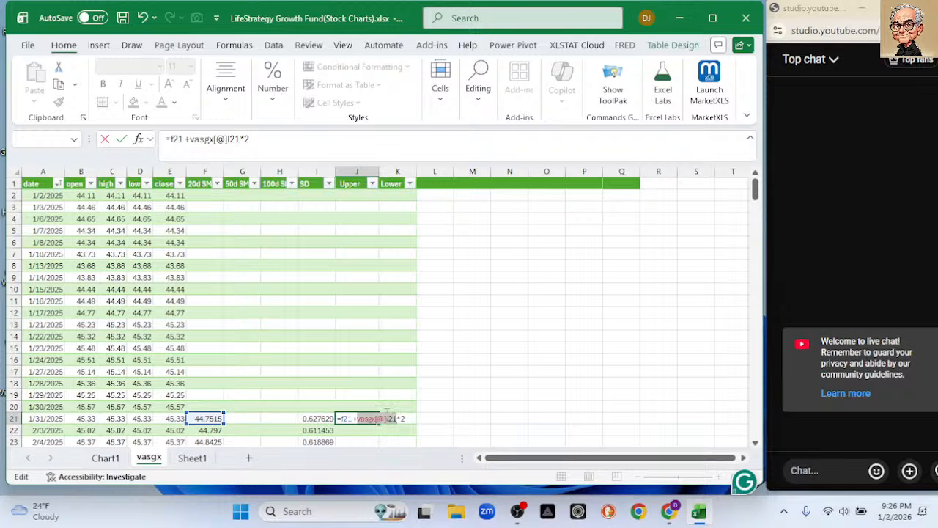
left_click(228, 141)
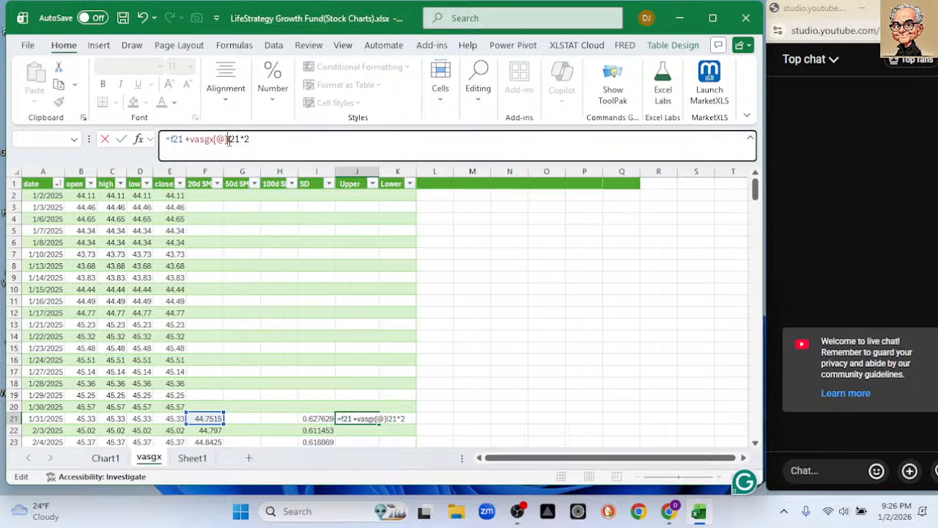
key("BackSpace")
key("BackSpace")
key("BackSpace")
key("BackSpace")
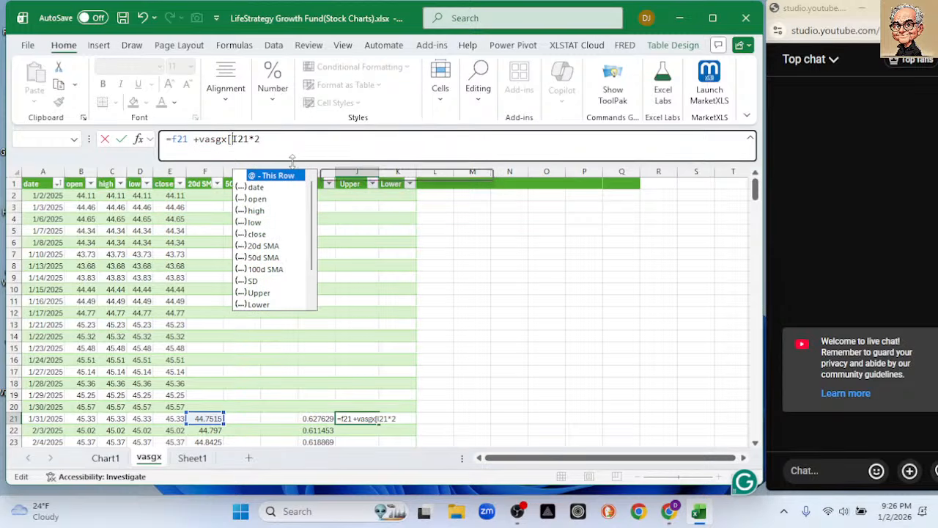
key("BackSpace")
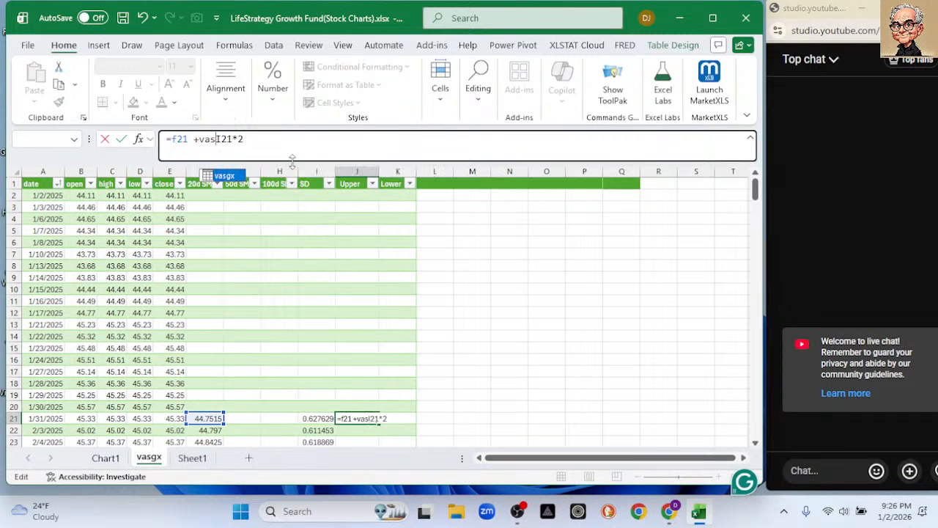
key("BackSpace")
key("BackSpace")
key("BackSpace")
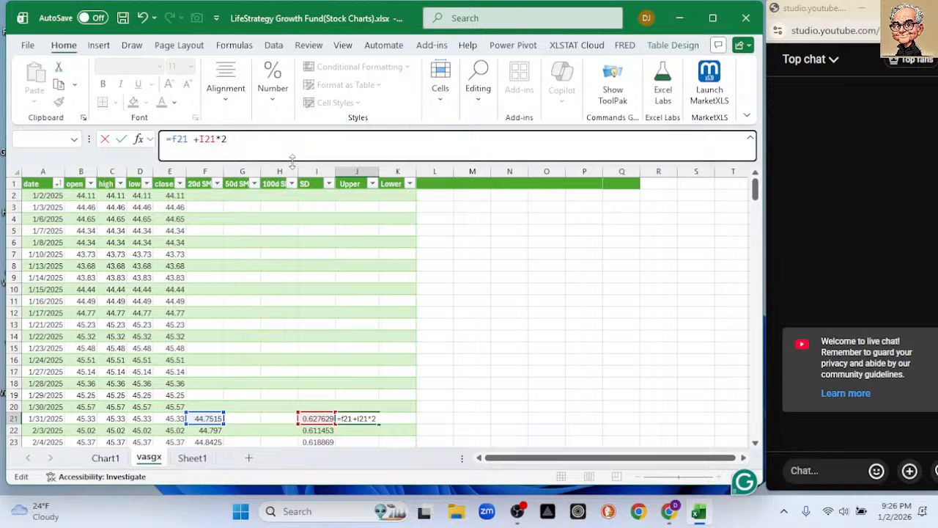
type("f")
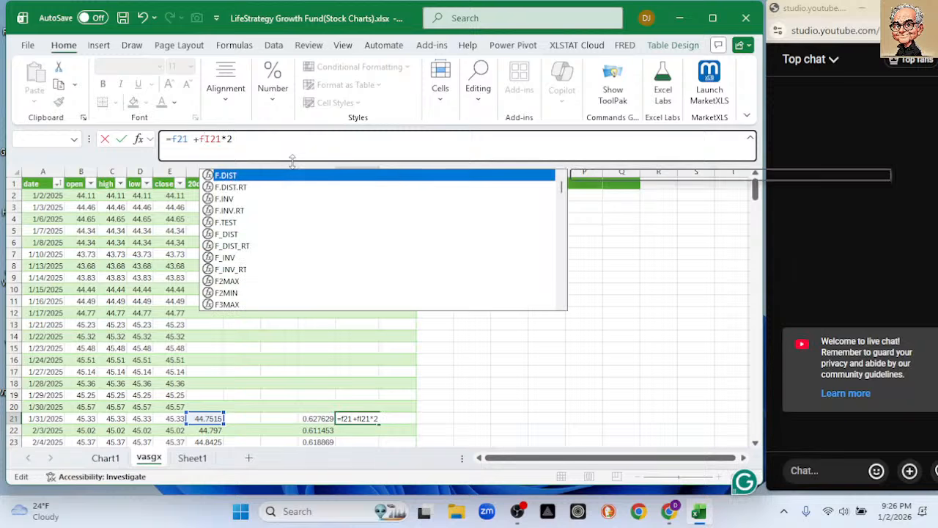
key("BackSpace")
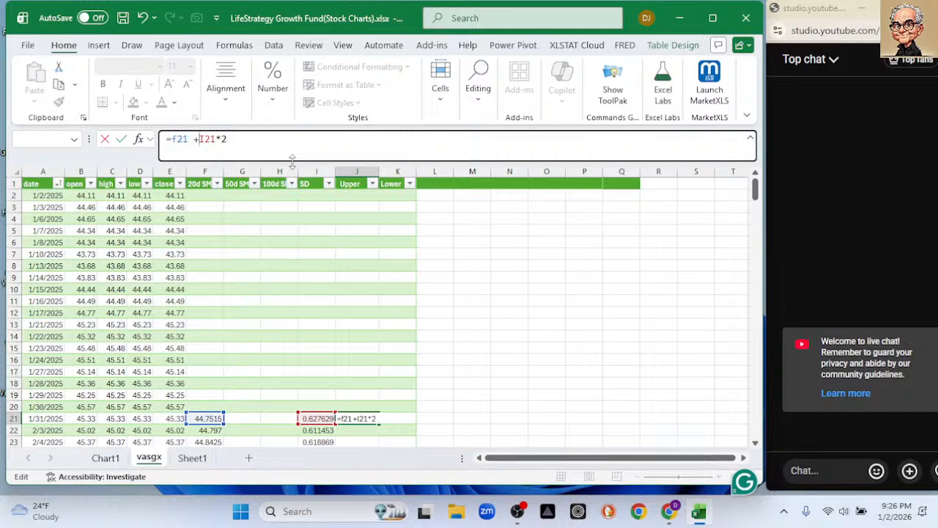
key("Return")
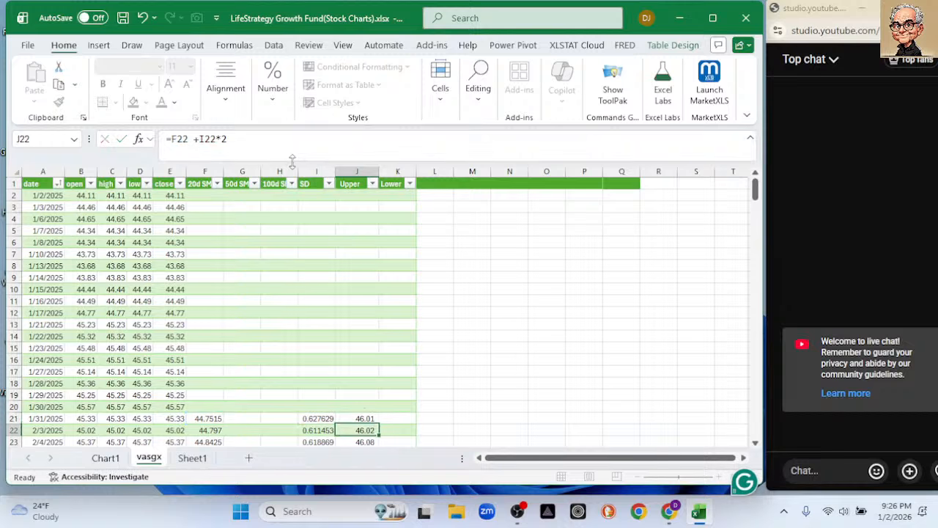
Clear the Upper column cells J2 to J20 that precede the first 20d SMA value.
scroll(509, 325, "down", 6)
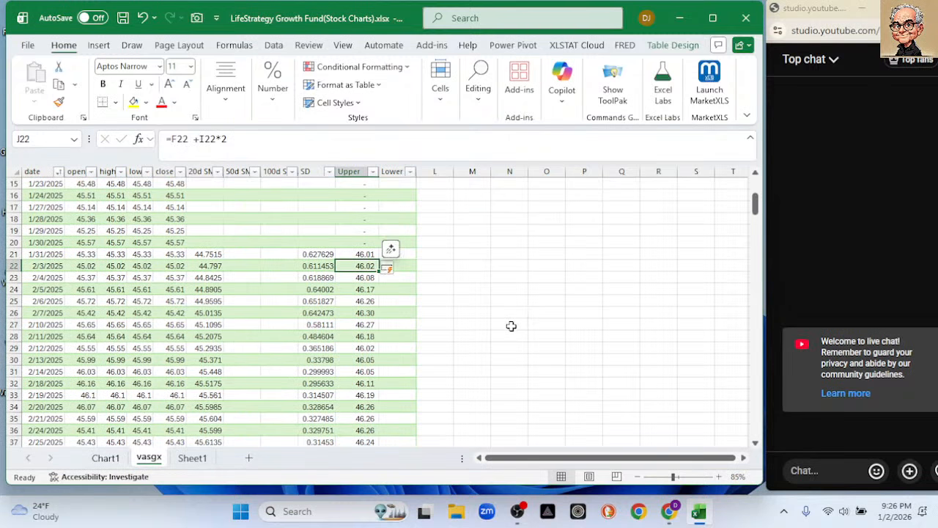
scroll(404, 312, "up", 5)
scroll(371, 209, "up", 1)
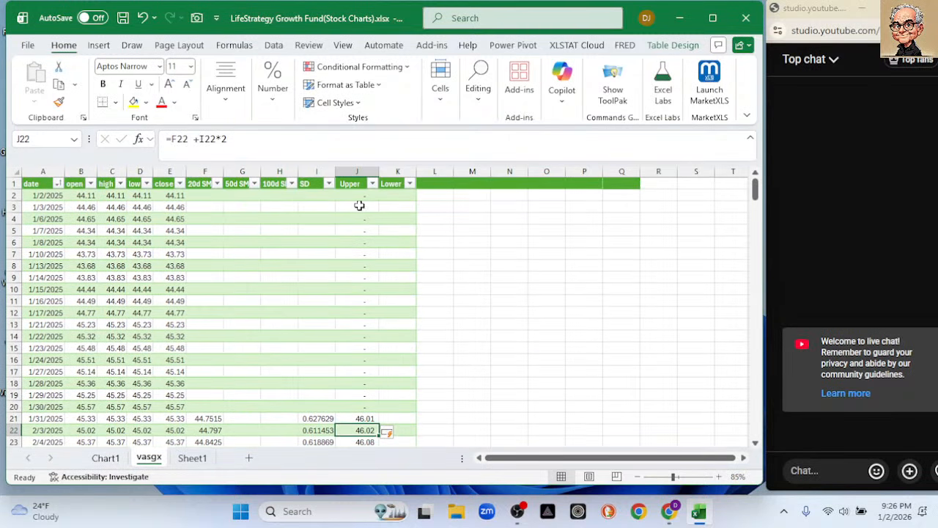
left_click(354, 194)
left_click_drag(354, 194, 367, 398)
key("Delete")
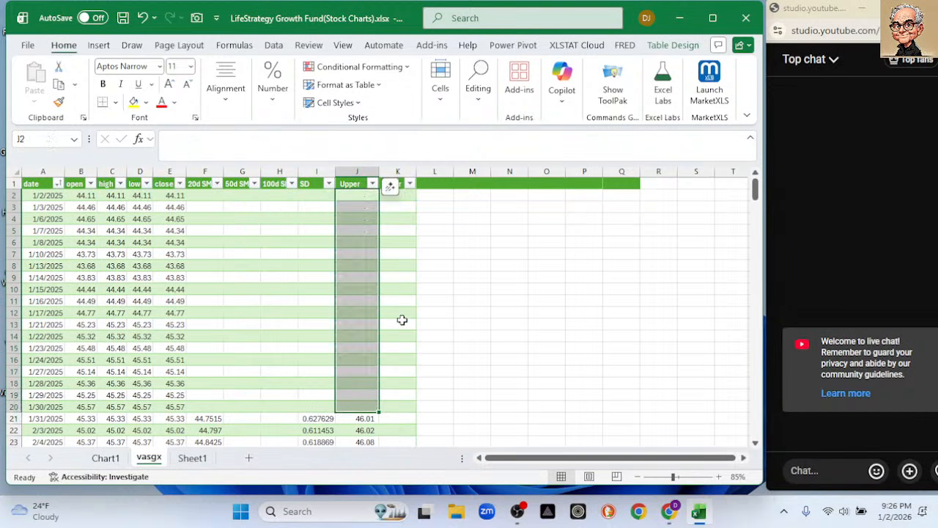
Enter =f21-i21*2 in cell K21 of the Lower column.
scroll(392, 312, "down", 2)
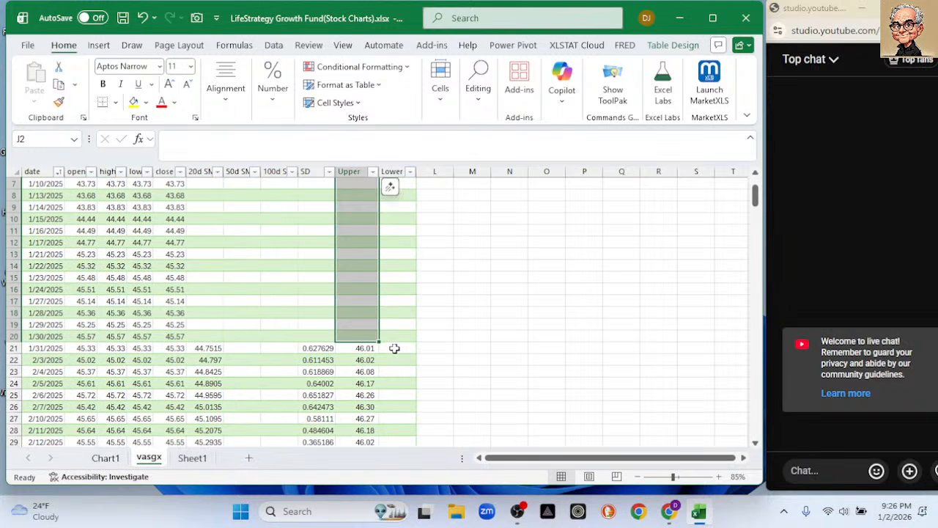
left_click(393, 348)
type("=")
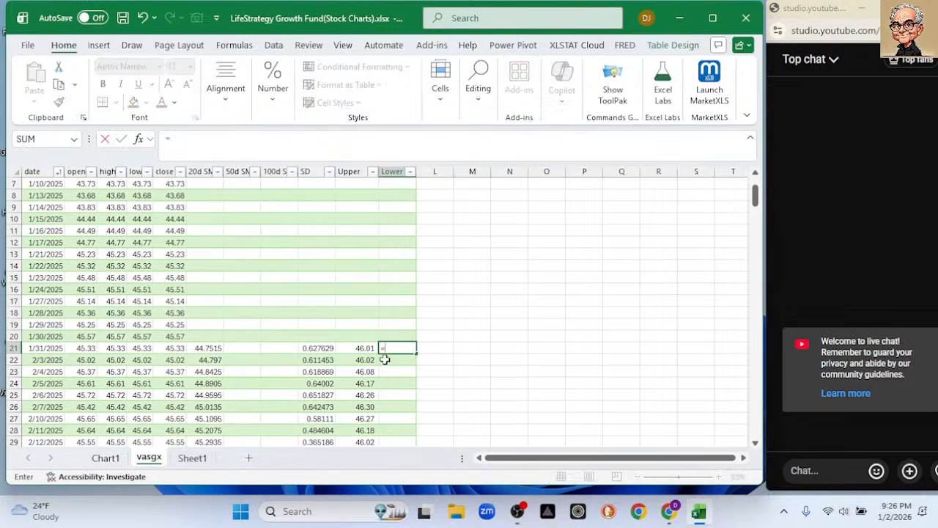
type("f")
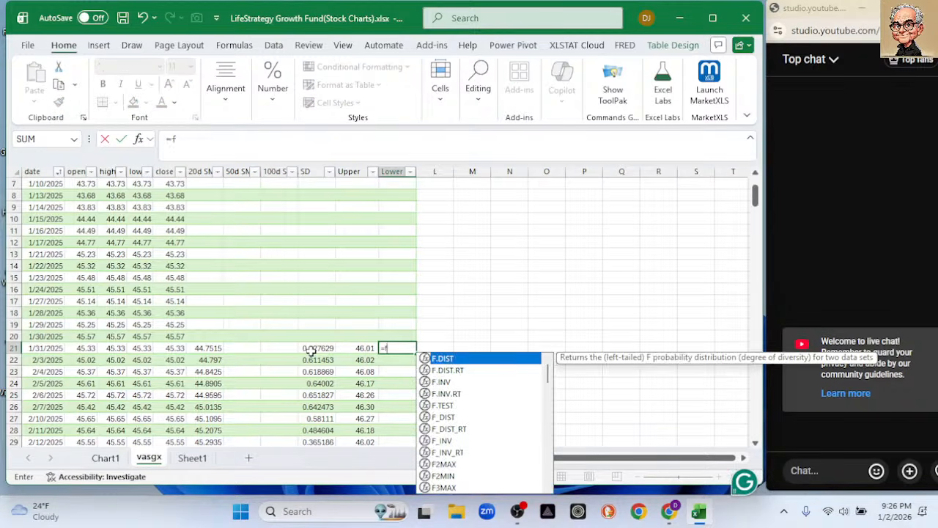
type("21-")
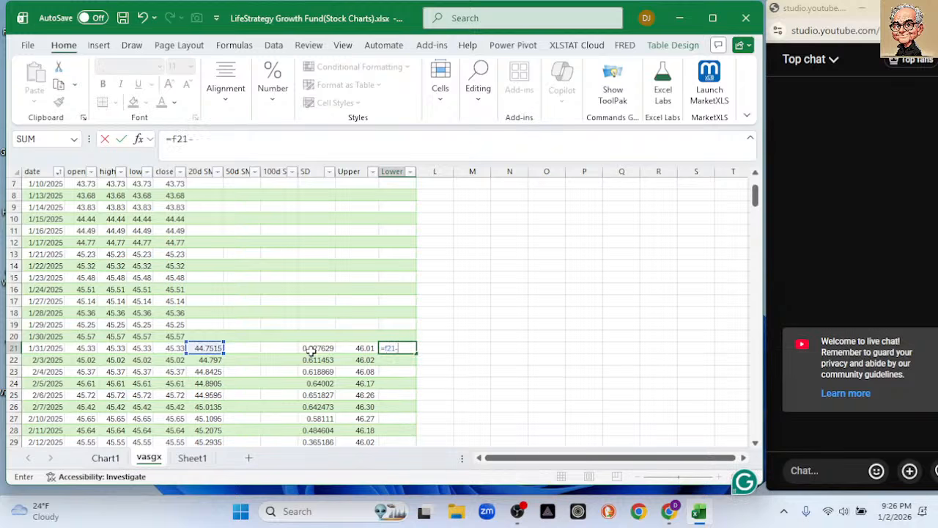
scroll(347, 210, "up", 2)
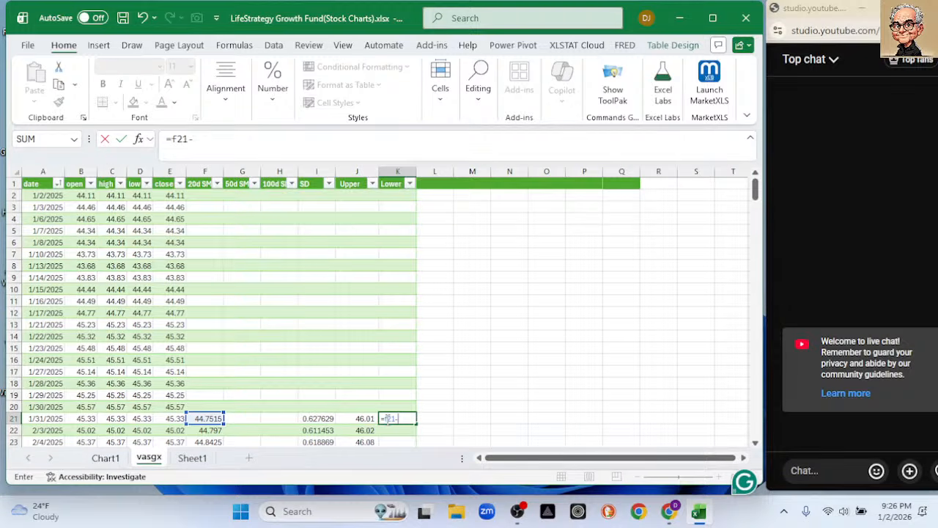
type("i")
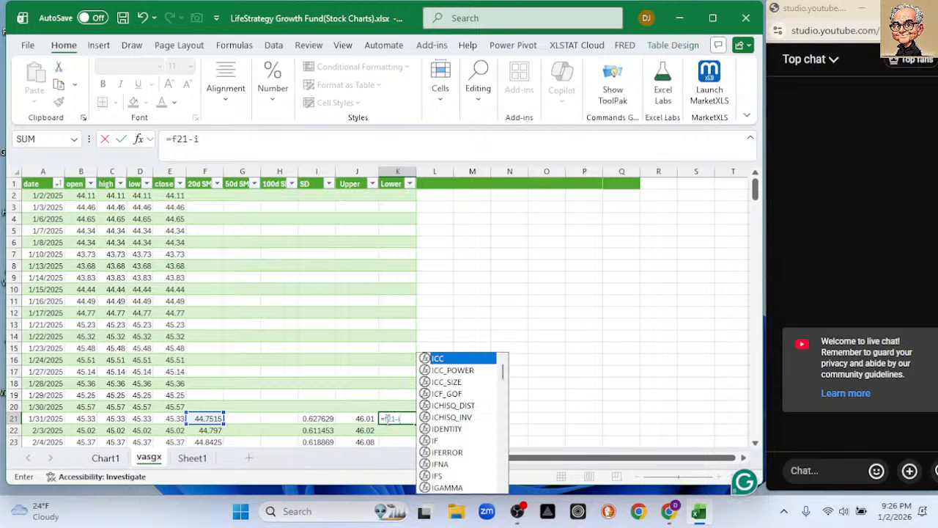
type("21*2")
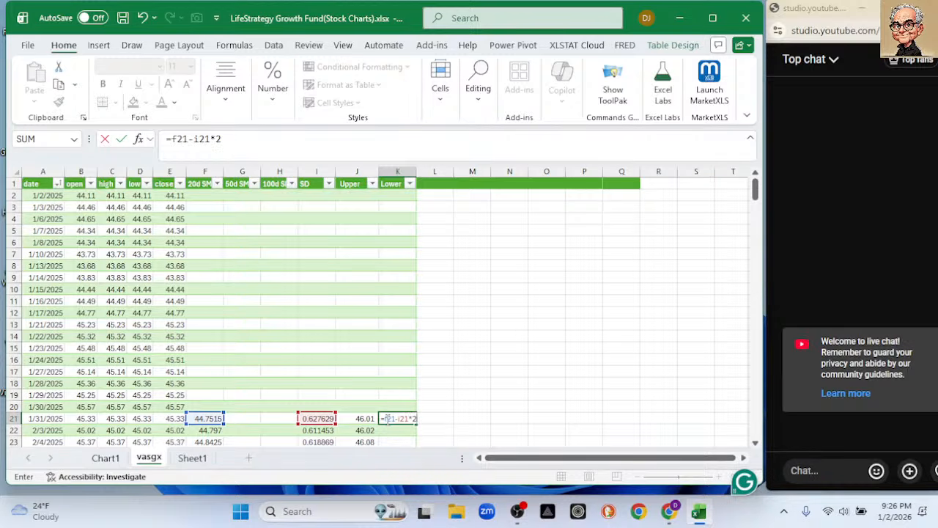
key("Return")
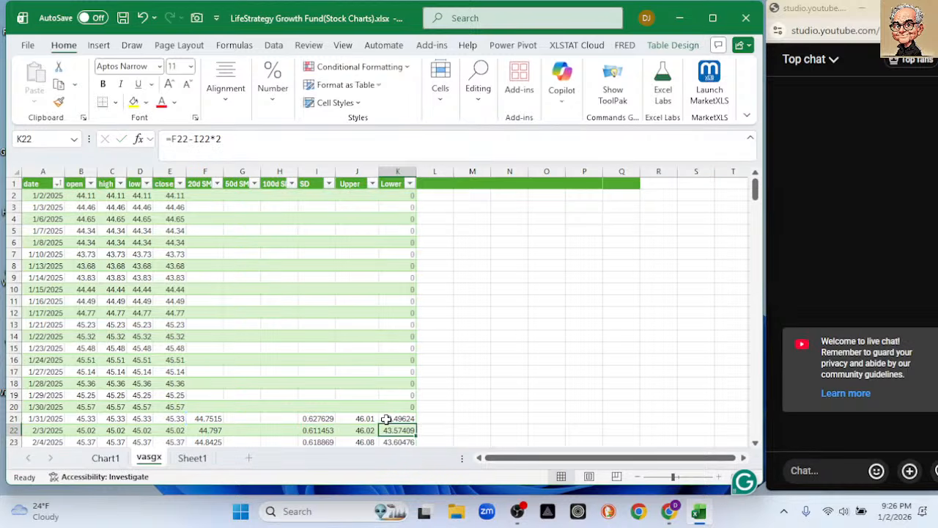
Clear the Lower column cells K2 to K20 that precede the first calculated band value, and check the remaining rows.
left_click_drag(410, 195, 423, 403)
key("Delete")
scroll(524, 356, "down", 13)
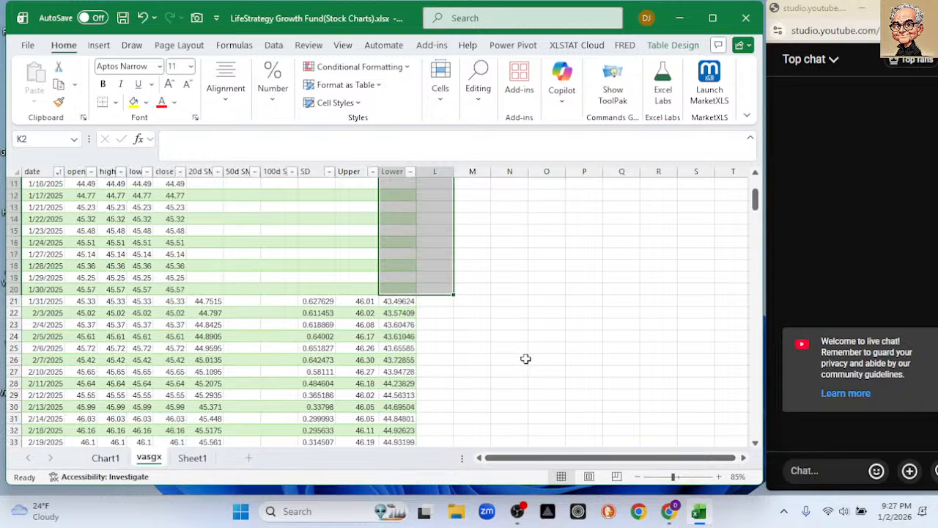
scroll(524, 356, "down", 3)
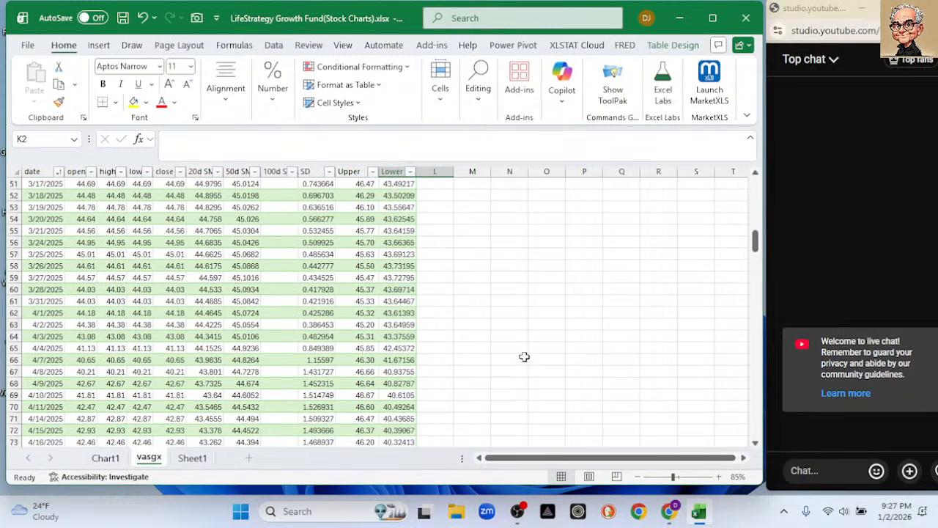
scroll(461, 344, "up", 5)
scroll(303, 315, "up", 11)
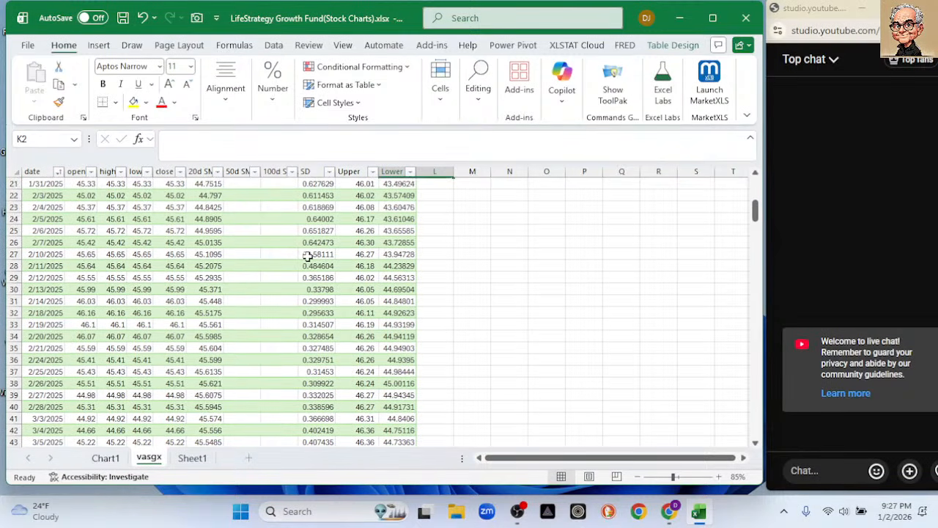
scroll(308, 256, "up", 2)
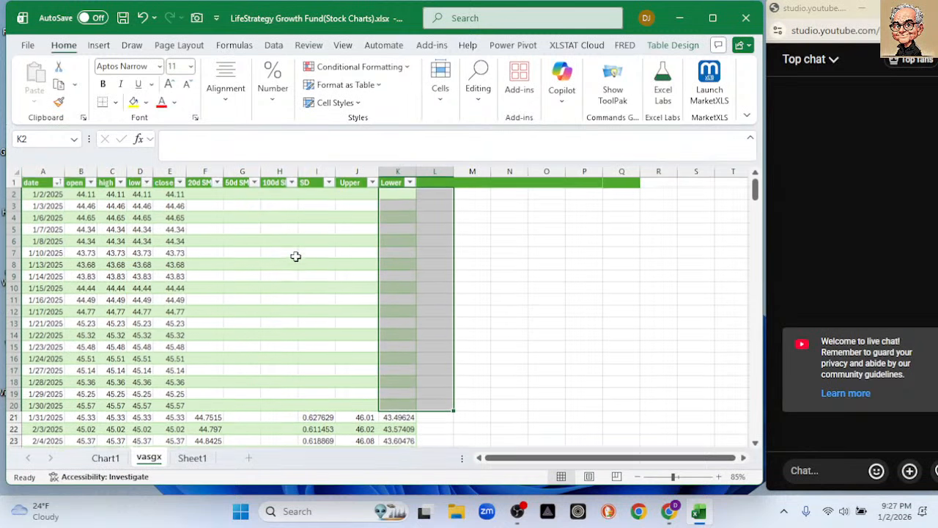
left_click(464, 231)
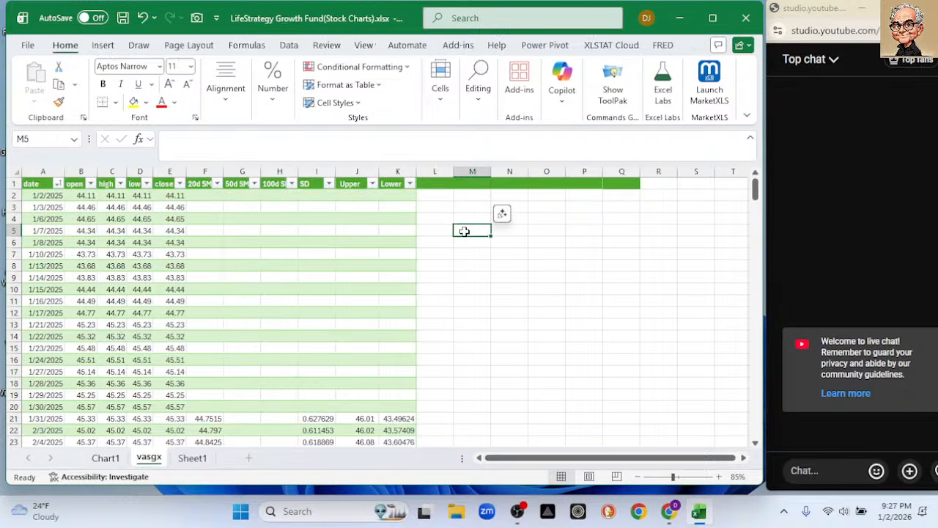
Copy the table's header row from date to Lower and paste it starting at cell M1.
left_click(432, 183)
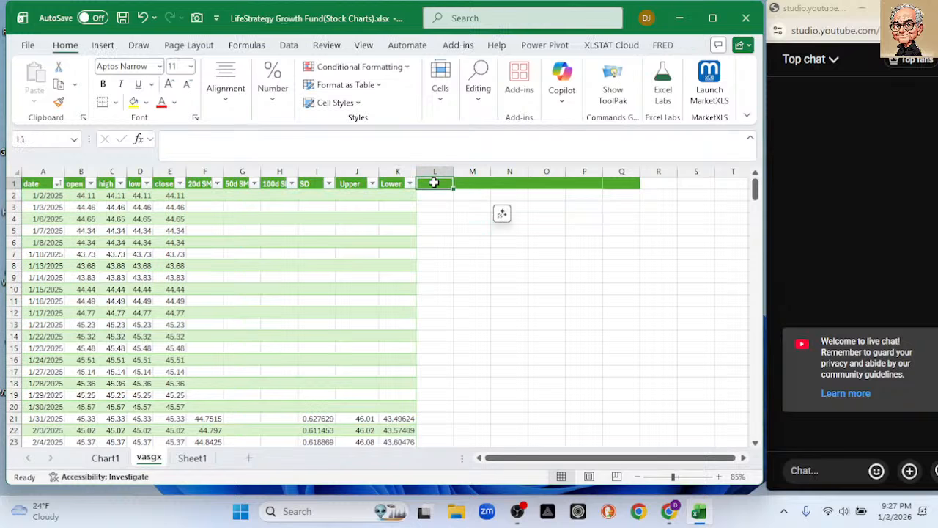
left_click_drag(450, 184, 619, 180)
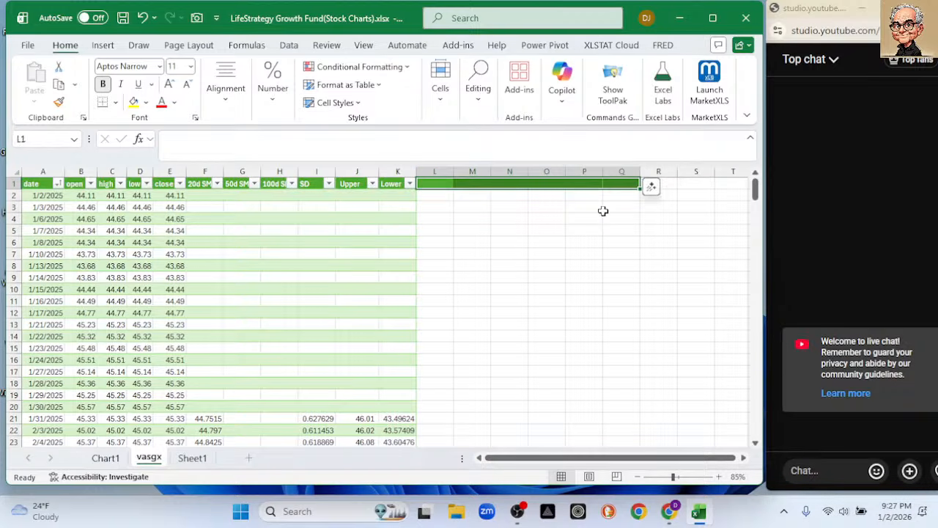
left_click(605, 208)
left_click(438, 184)
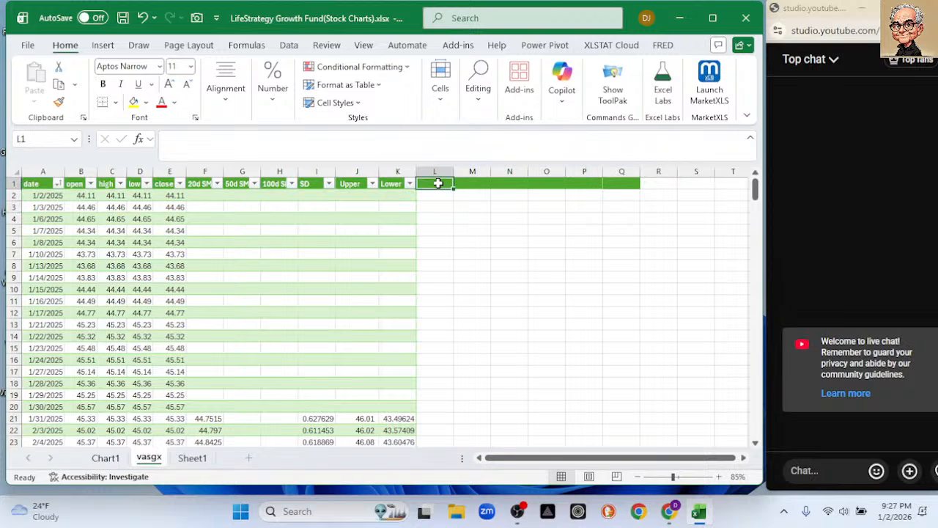
left_click_drag(34, 184, 380, 181)
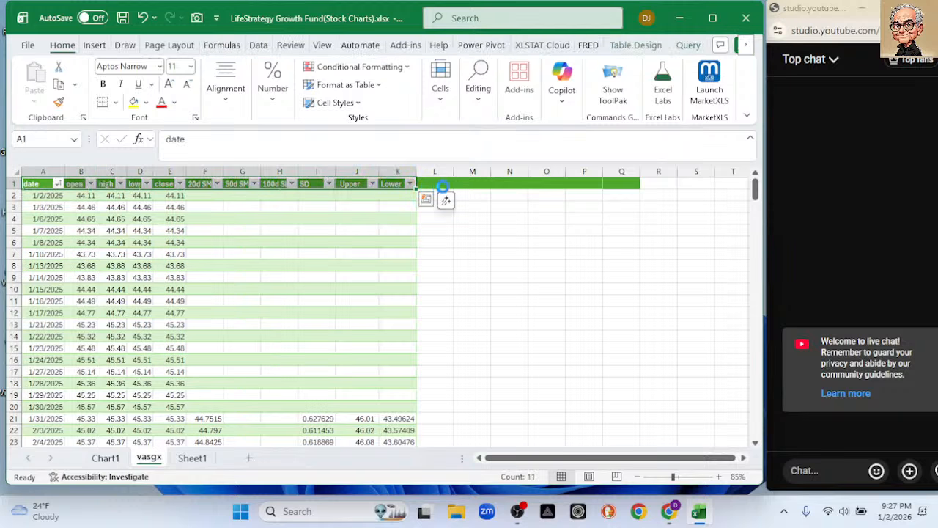
key("ctrl+c")
left_click(462, 184)
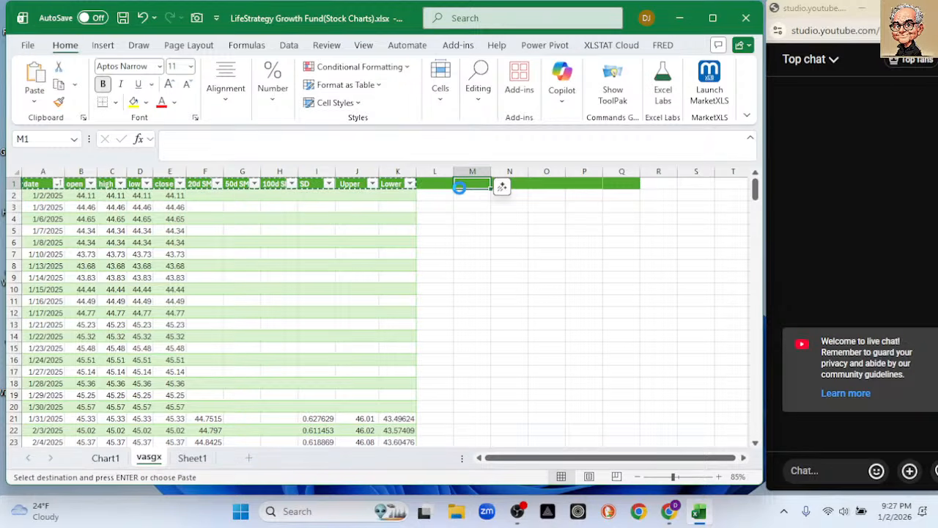
key("ctrl+v")
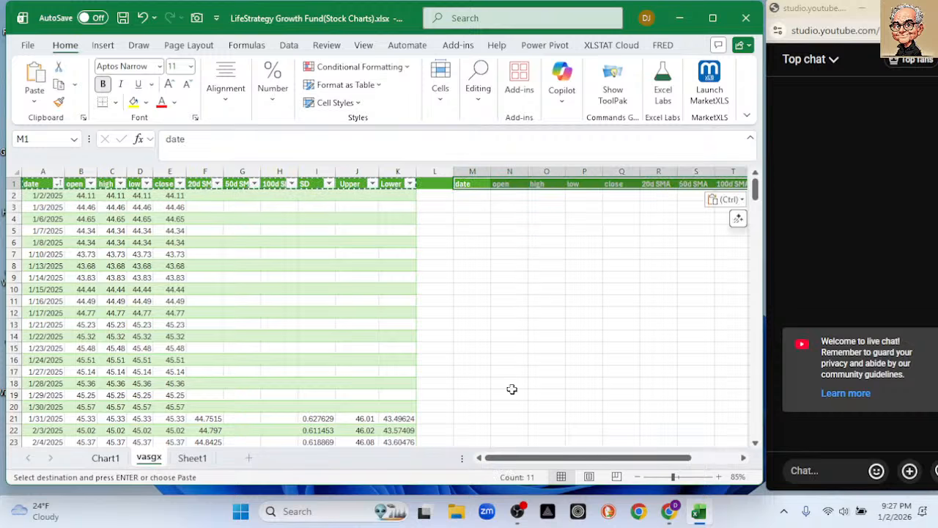
left_click_drag(561, 457, 569, 460)
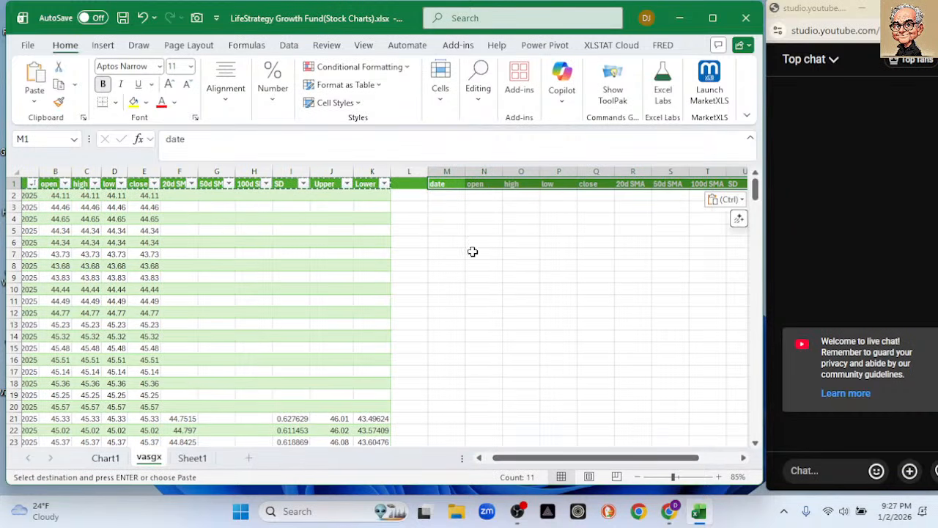
left_click(449, 196)
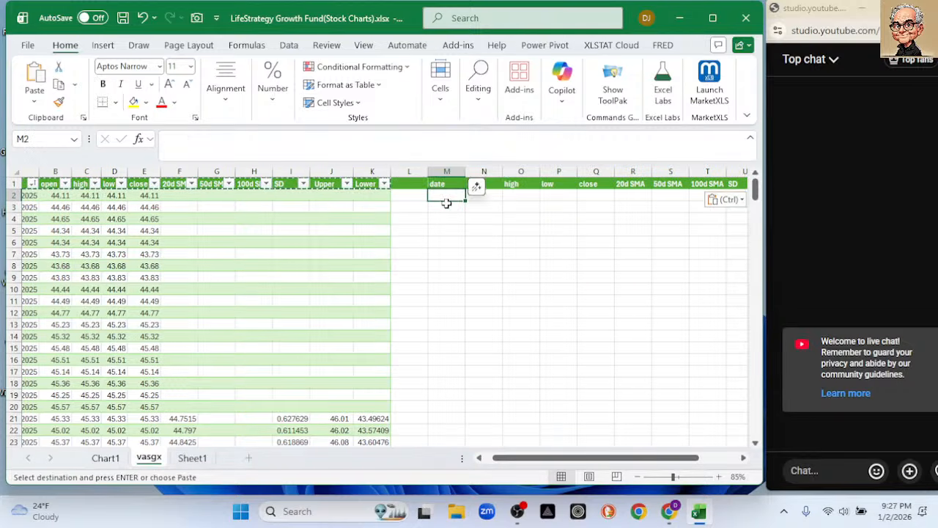
type("=take")
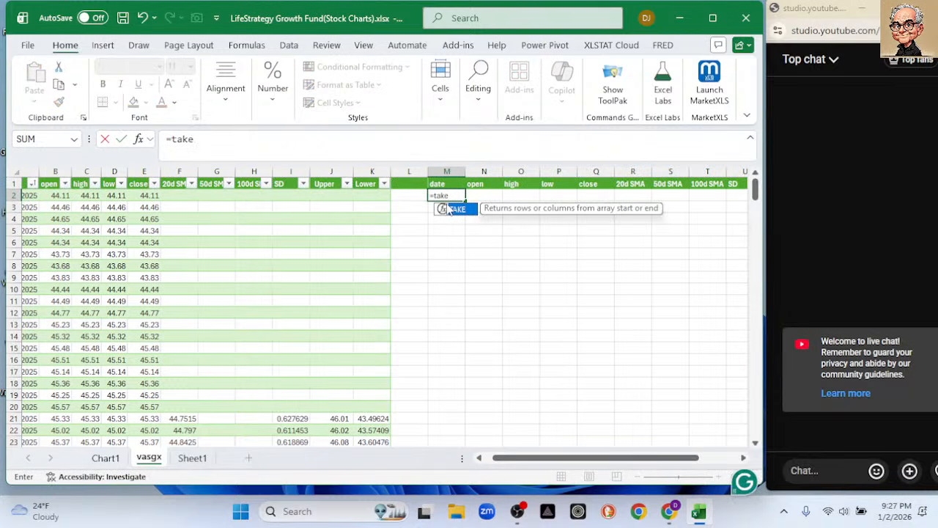
key("Return")
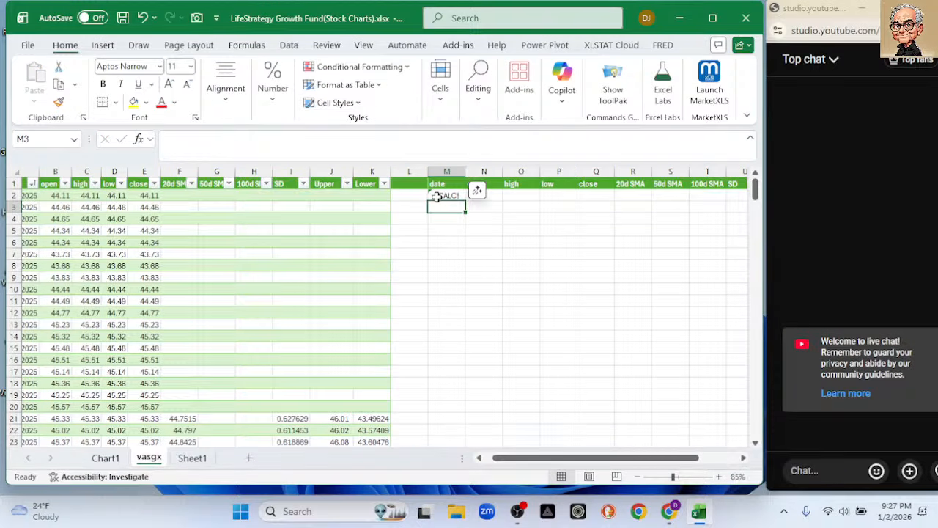
Enter =TAKE(vasgx,-100) in cell M2 to return the last 100 rows of the whole table under the copied headers.
left_click(441, 196)
type("=takle")
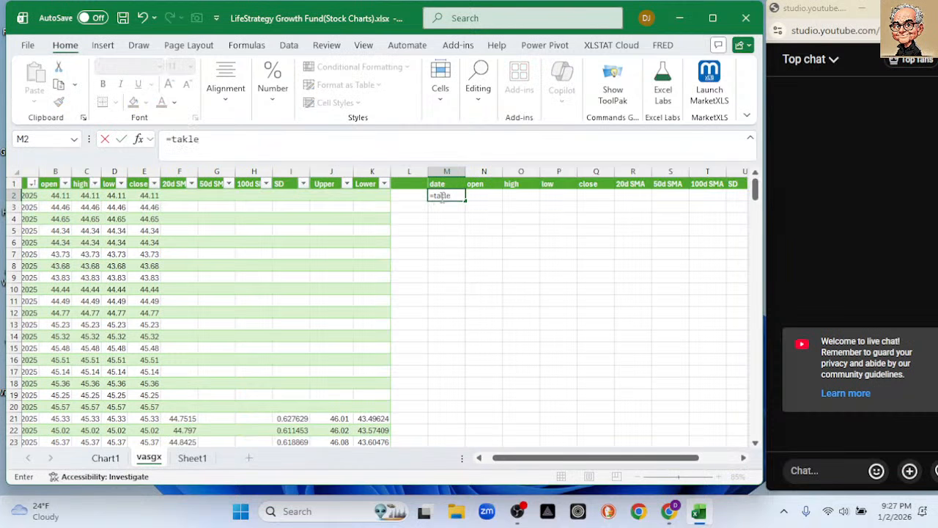
key("BackSpace")
key("BackSpace")
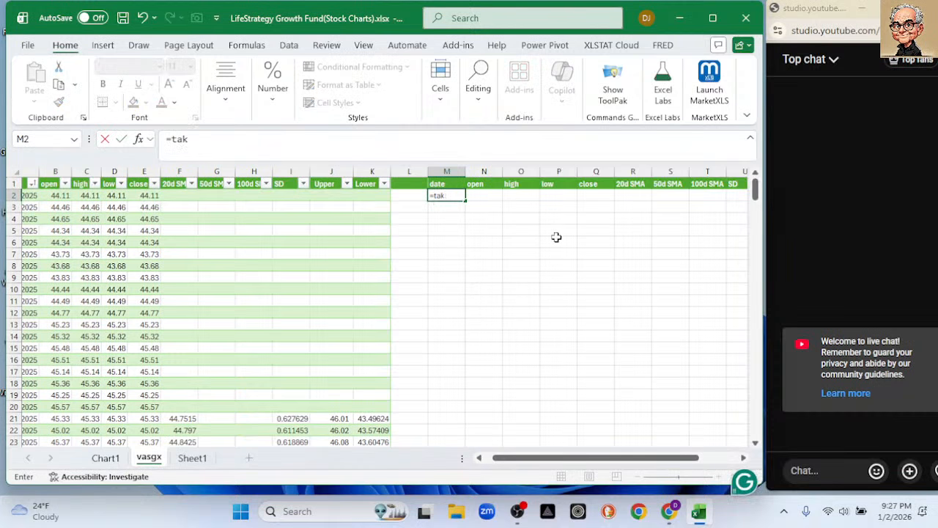
type("e")
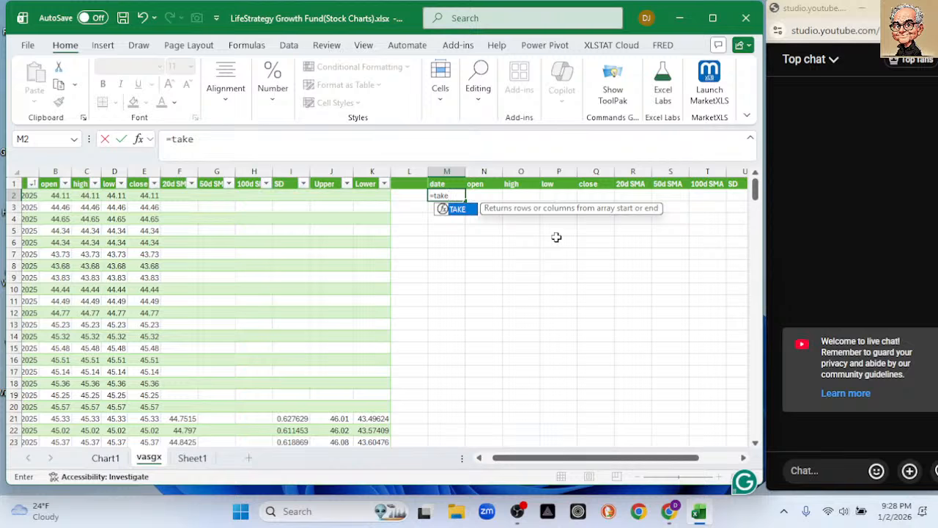
key("Tab")
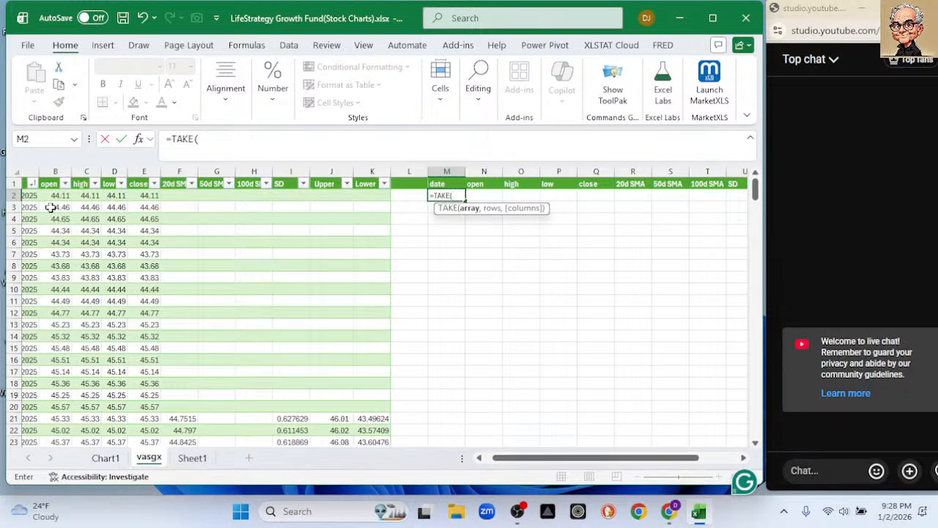
scroll(73, 242, "left", 2)
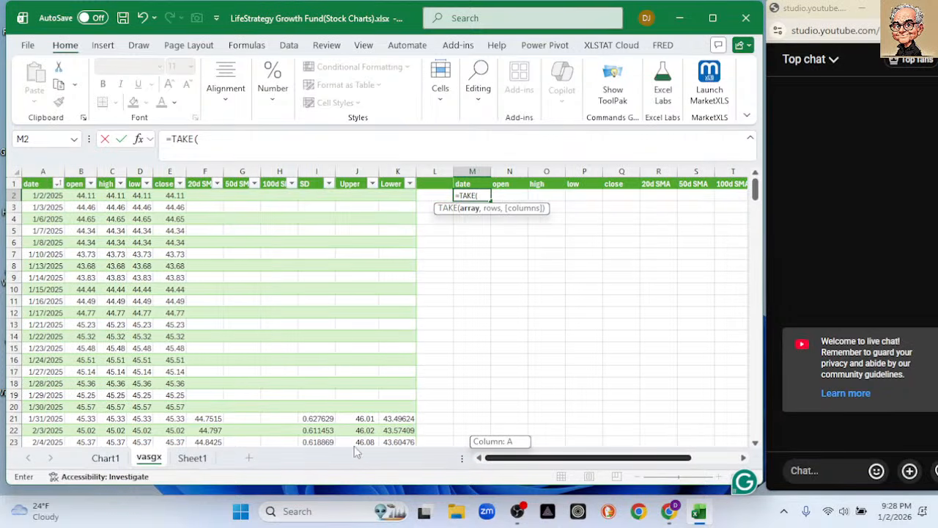
left_click_drag(46, 198, 391, 199)
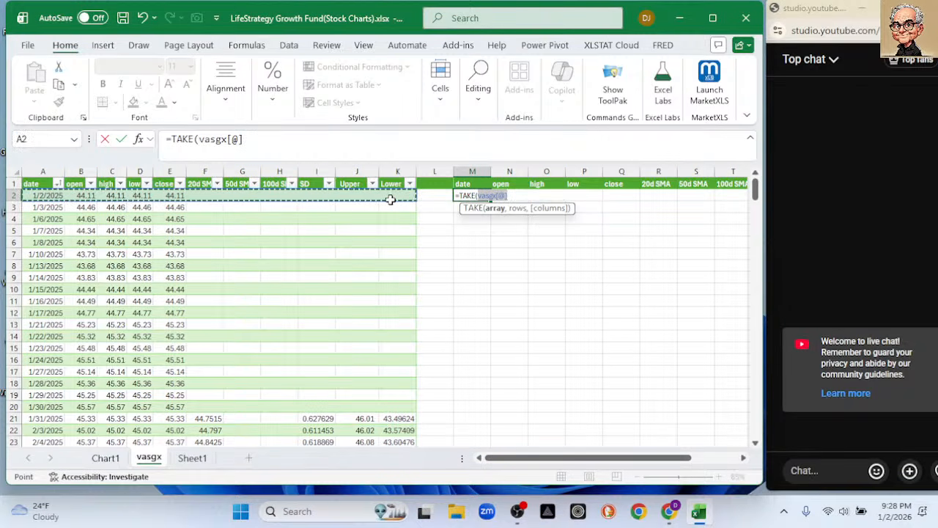
key("ctrl+shift+Down")
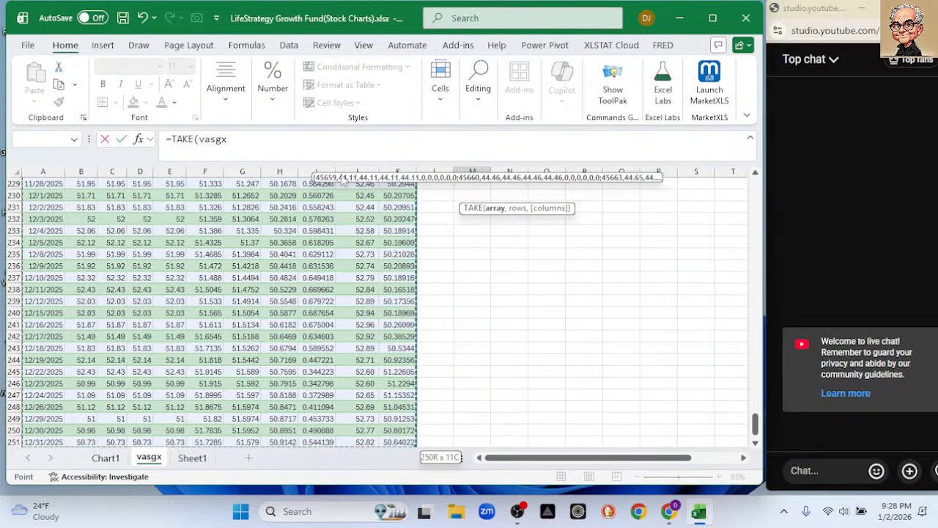
left_click(258, 145)
type(",-100)")
key("Return")
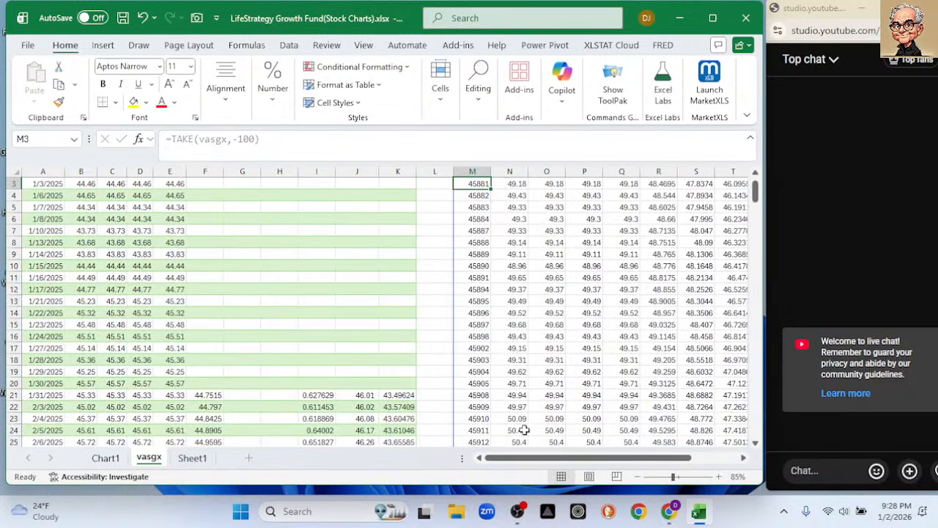
Format the extracted date column M, from M1 down, with the Date type 2012-03-14.
left_click_drag(534, 458, 584, 457)
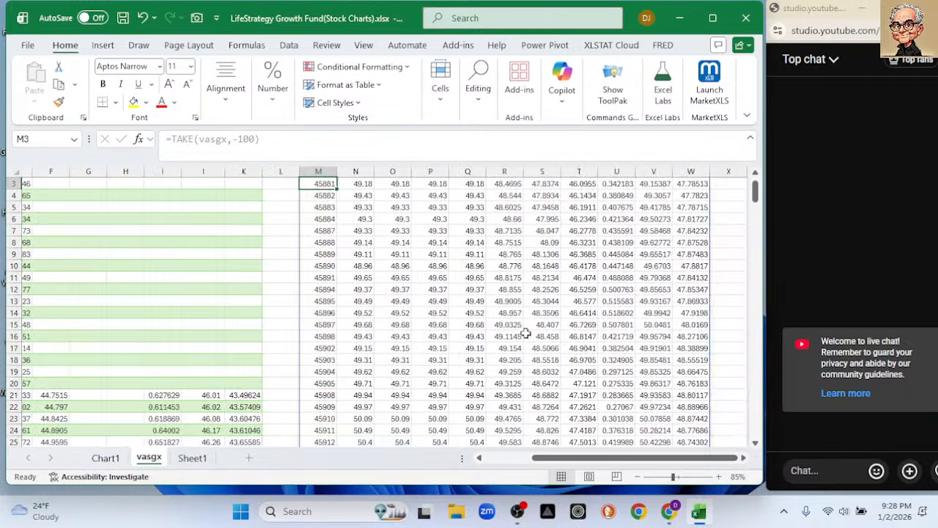
scroll(507, 324, "up", 1)
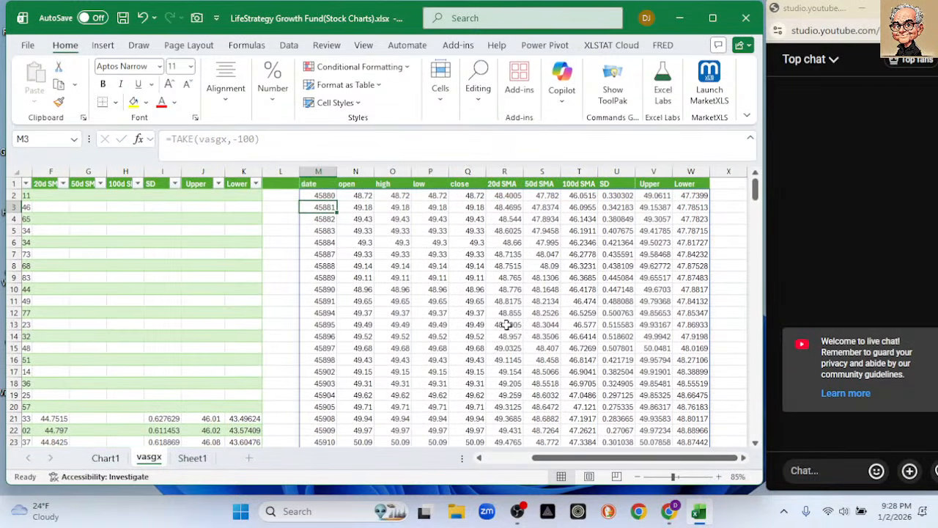
left_click(320, 184)
key("ctrl+shift+Down")
right_click(322, 197)
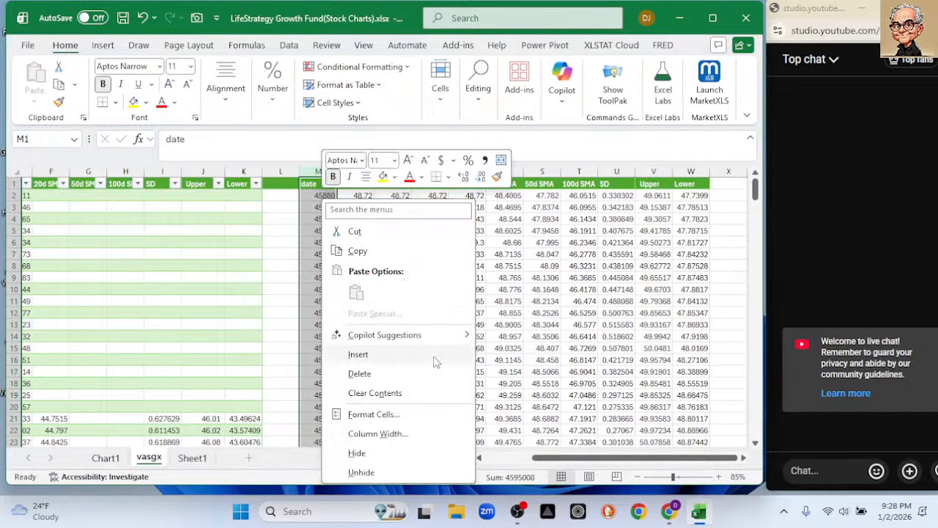
left_click(411, 416)
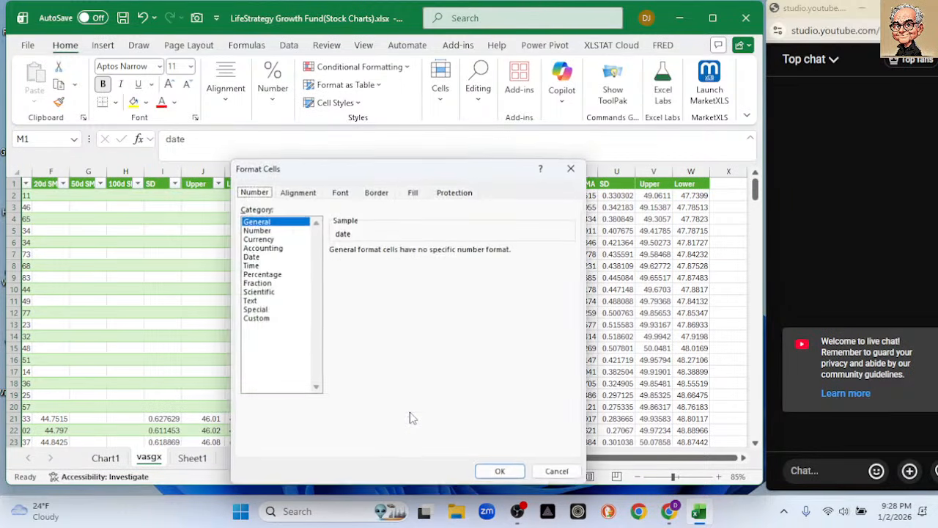
left_click(250, 256)
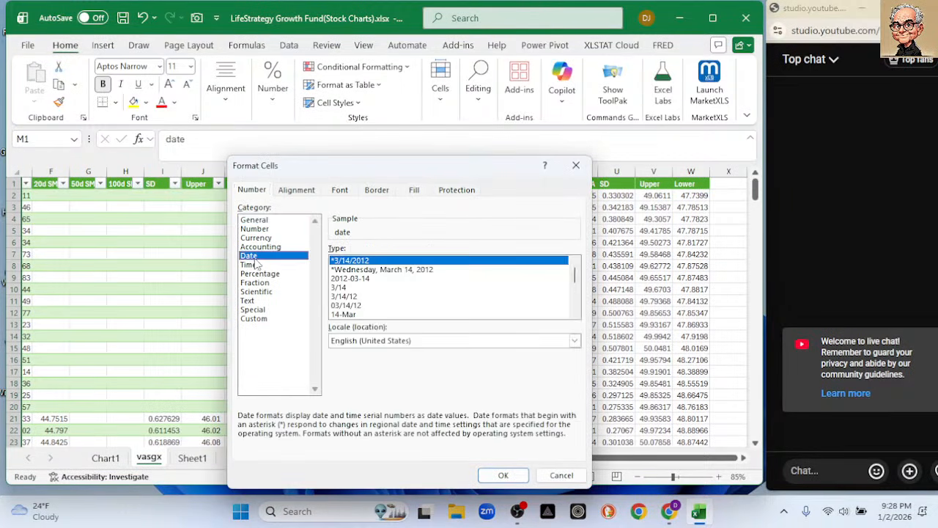
left_click(369, 279)
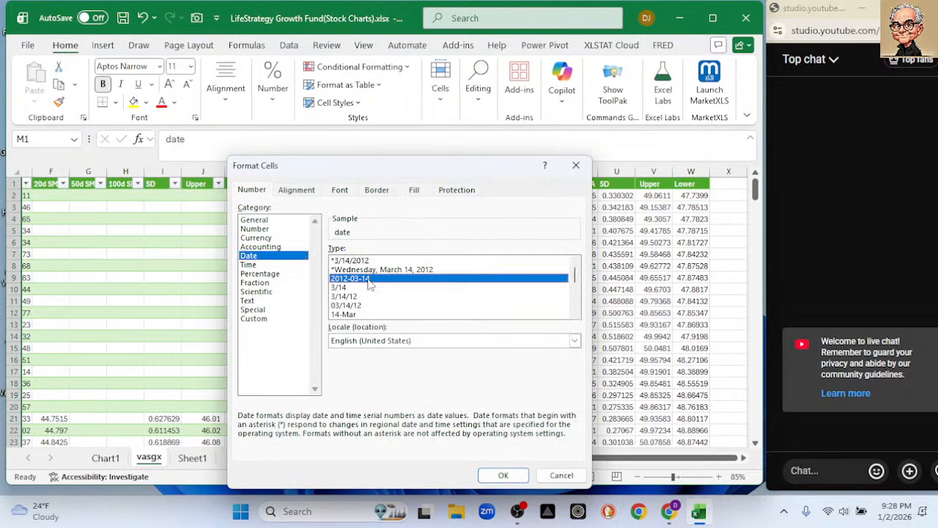
left_click(503, 475)
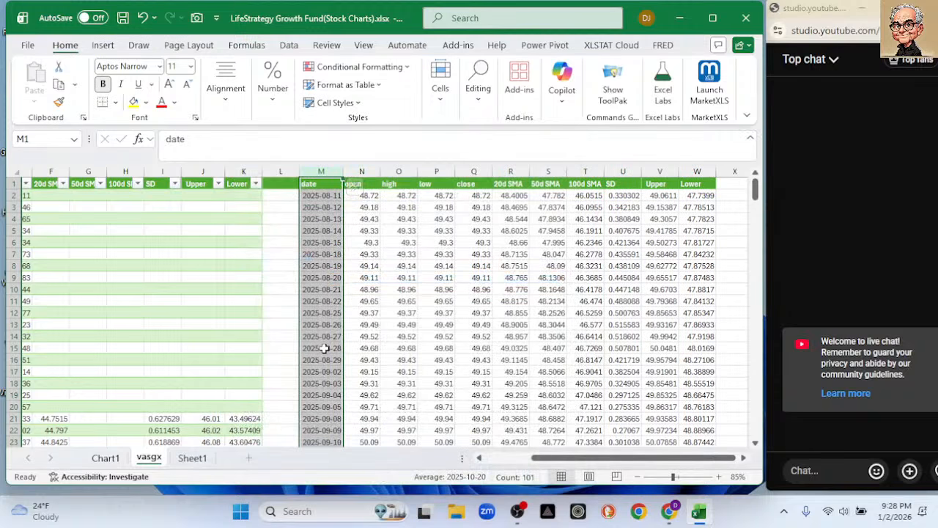
Insert a line chart of the extracted date, close, 20d SMA, Upper and Lower columns, and move it up to start at row 2.
left_click(475, 172, "ctrl")
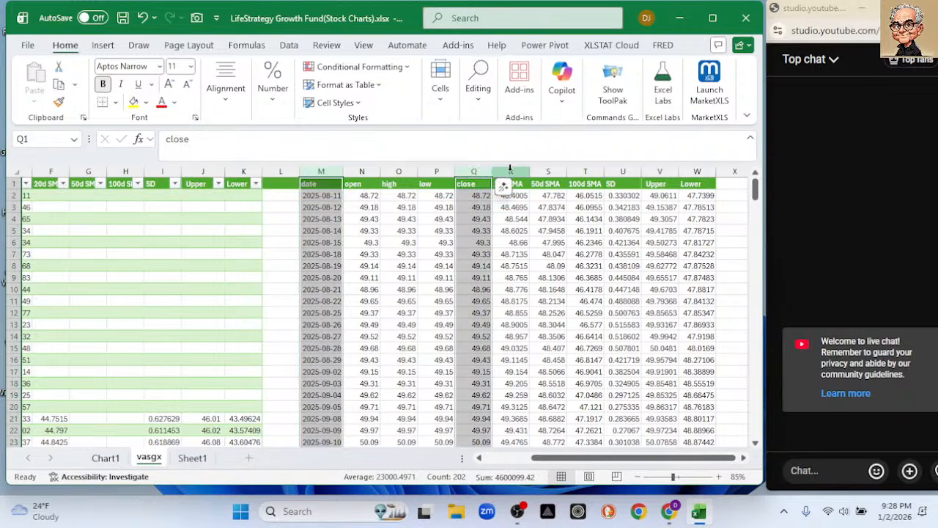
left_click(514, 172, "ctrl")
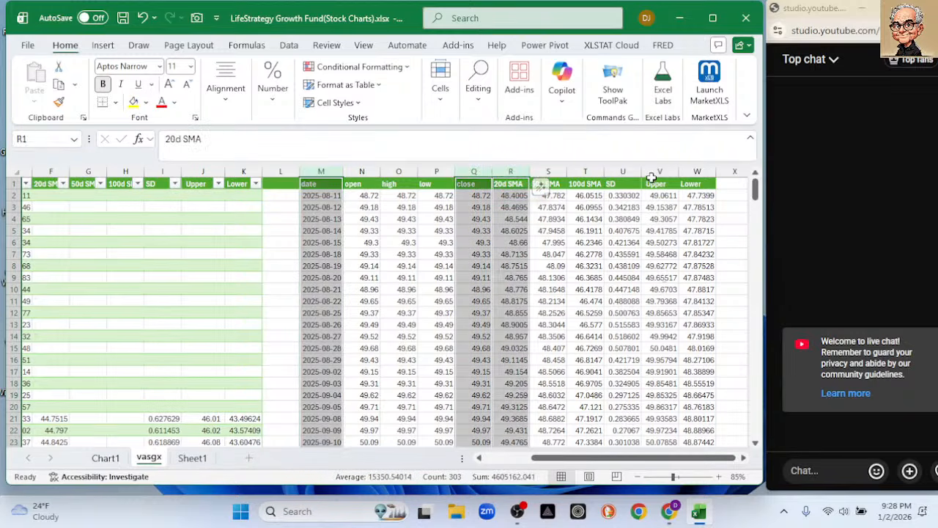
left_click(657, 171, "ctrl")
left_click(696, 170, "ctrl")
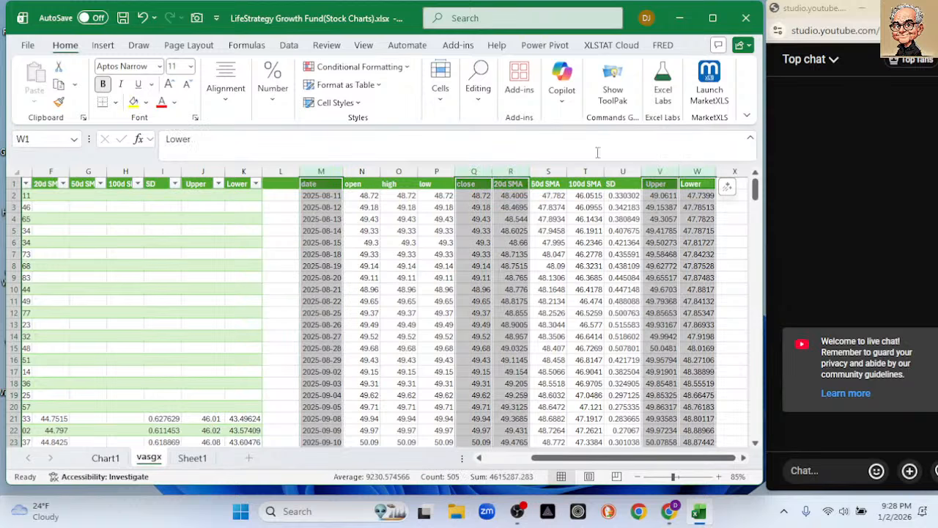
left_click(103, 45)
left_click(234, 84)
left_click(246, 131)
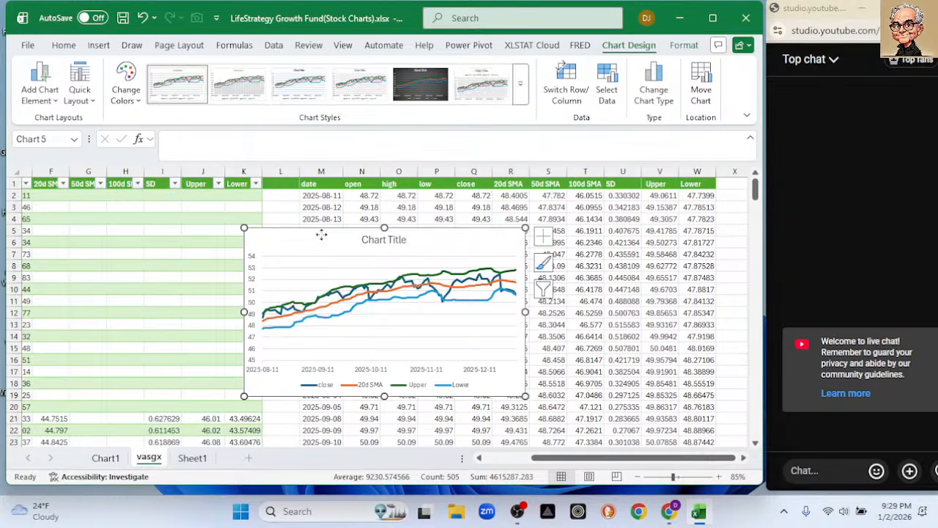
left_click_drag(321, 235, 242, 203)
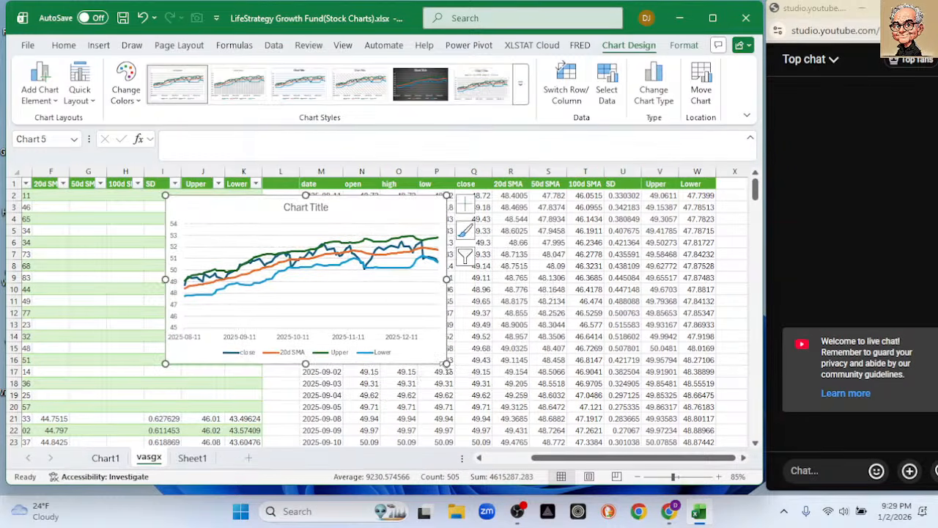
Enlarge the line chart down to row 22 and across to column R, and set its vertical axis minimum to 47.
left_click_drag(446, 363, 522, 426)
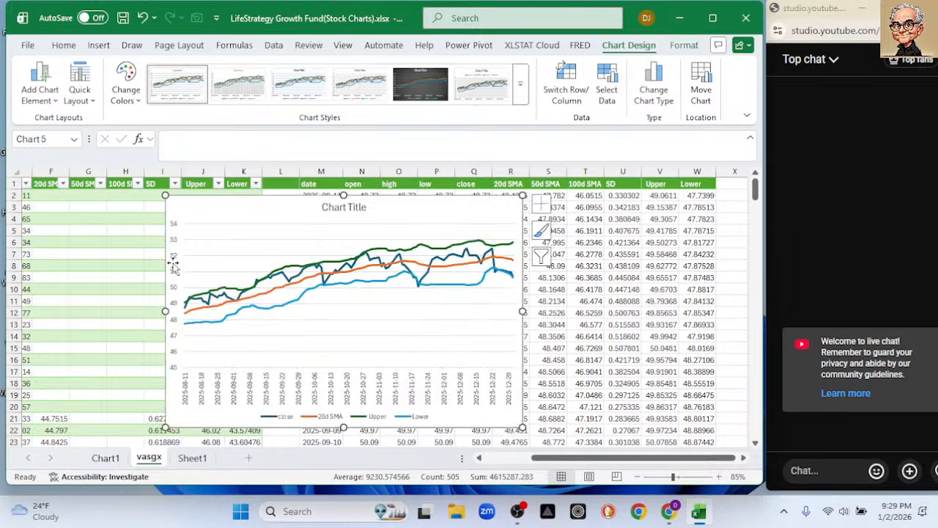
double_click(174, 283)
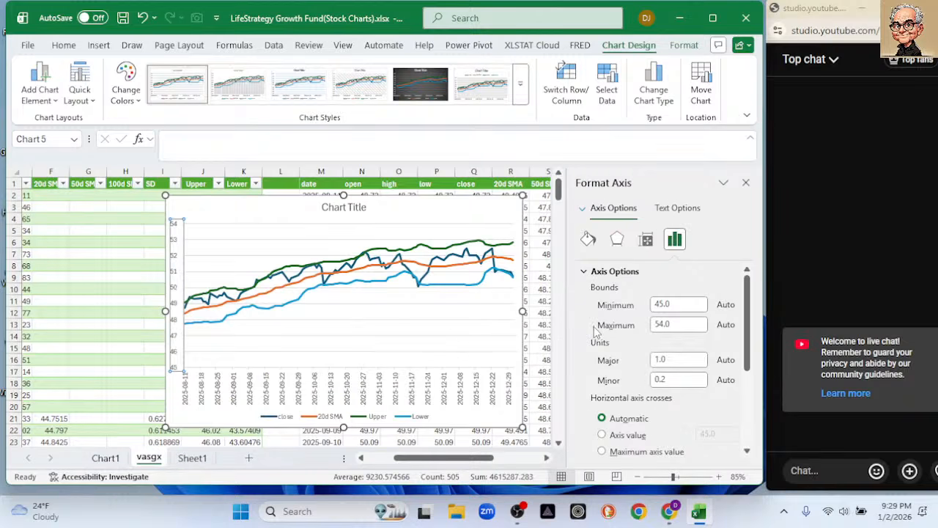
left_click_drag(671, 303, 614, 302)
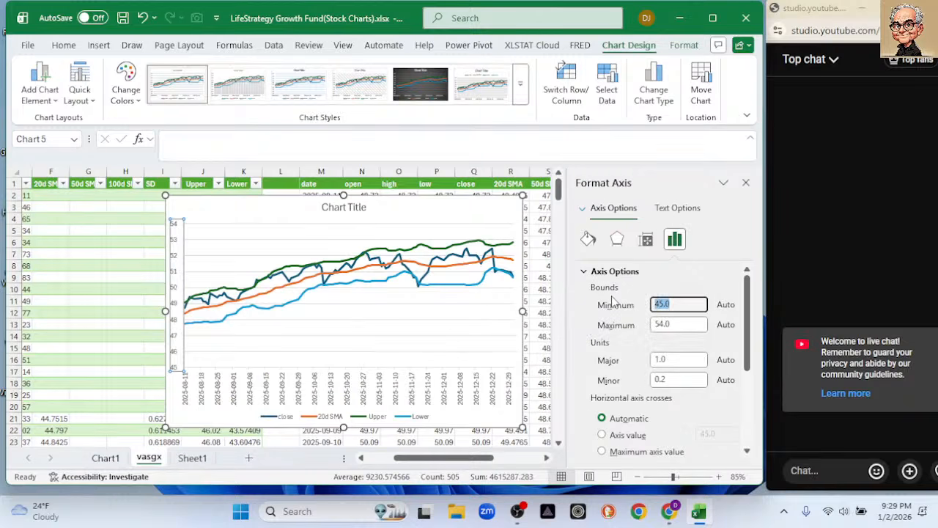
type("47")
key("Return")
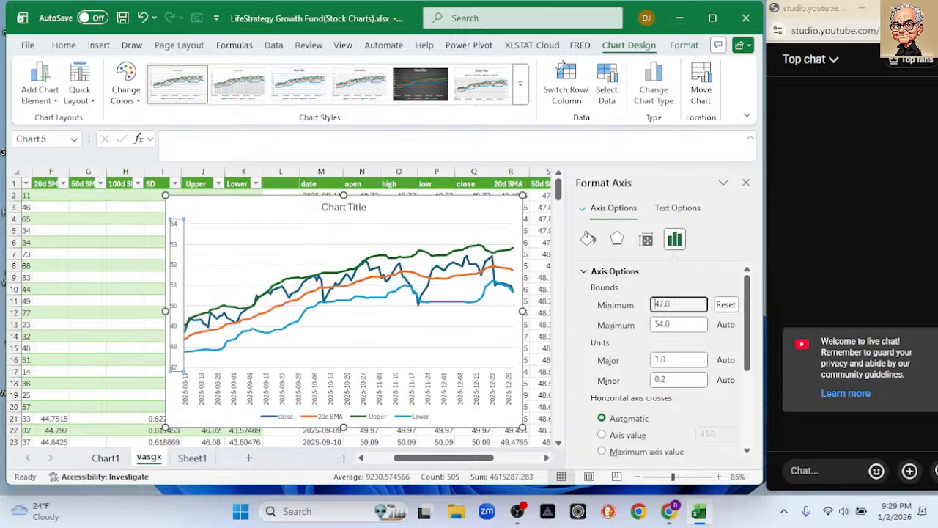
left_click(746, 184)
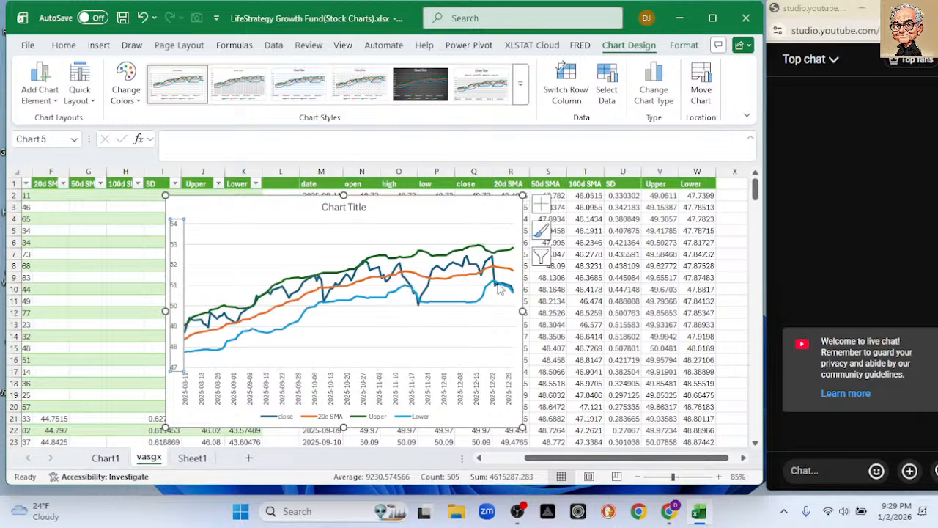
Change the dash type of the chart's Upper series line to Round Dot.
mouse_move(502, 286)
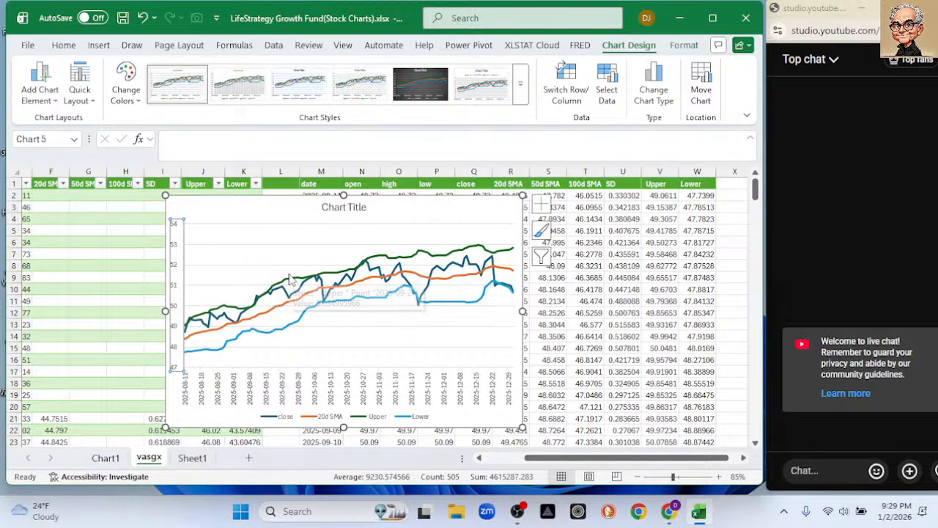
mouse_move(302, 322)
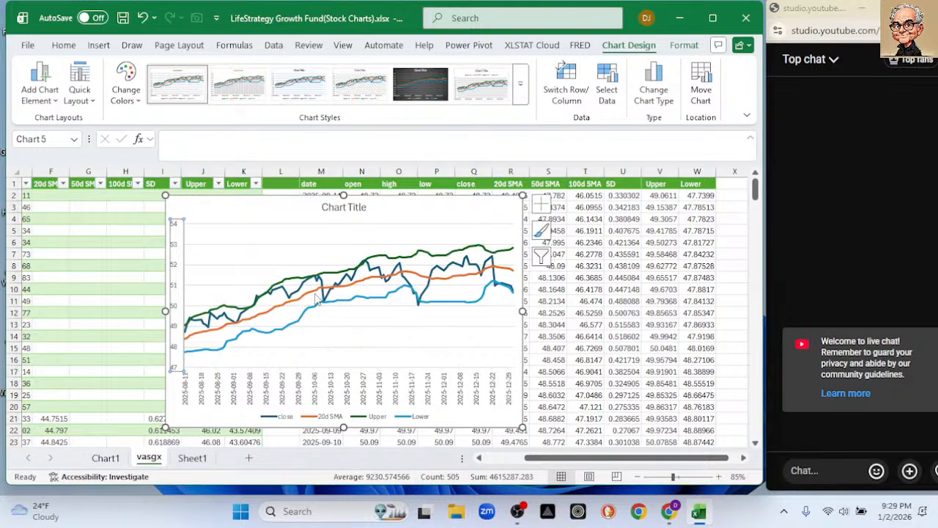
mouse_move(317, 297)
double_click(373, 260)
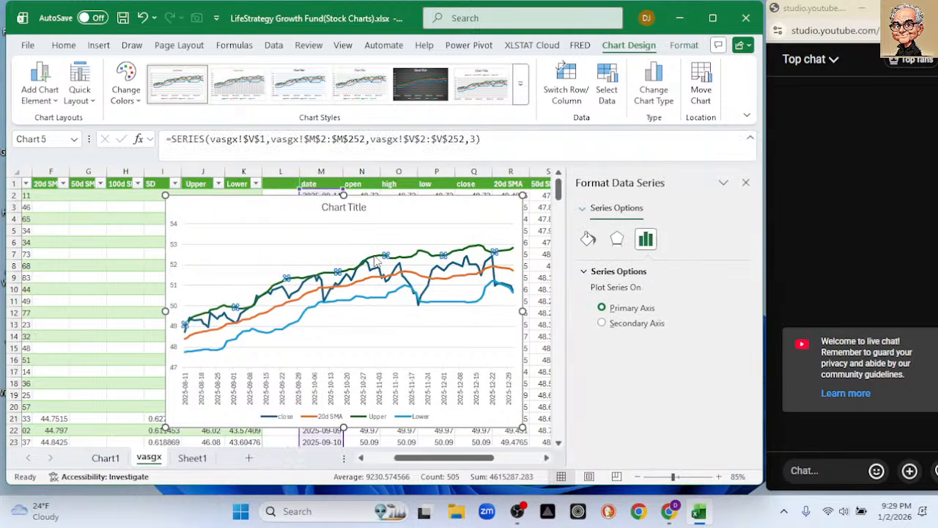
left_click(588, 239)
left_click_drag(747, 345, 742, 378)
left_click(732, 368)
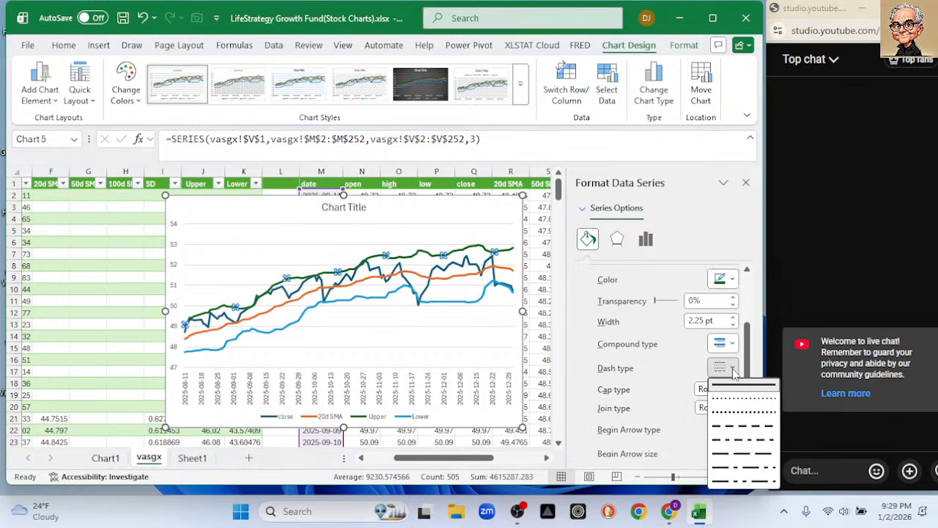
left_click(722, 400)
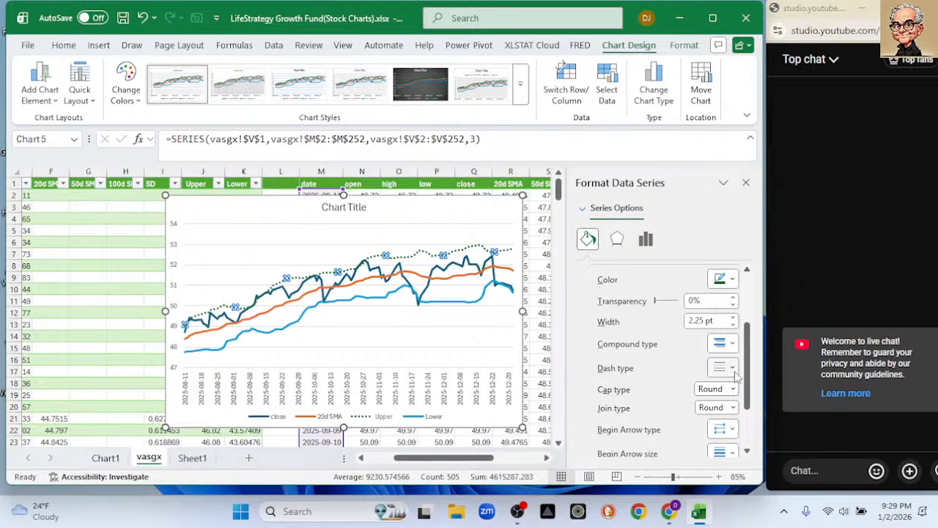
Try the Square Dot and Dash Dot line styles on the Upper series and restore Round Dot.
left_click(722, 368)
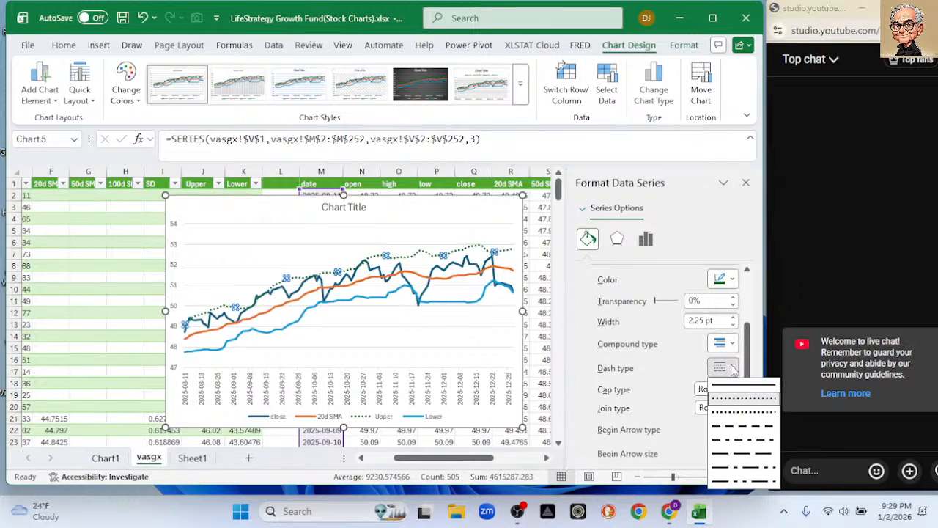
left_click(725, 412)
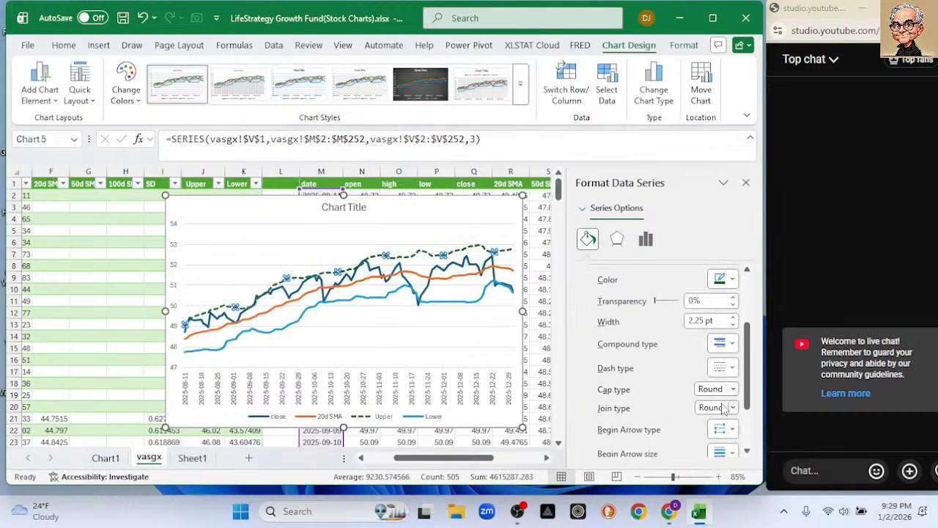
left_click(720, 367)
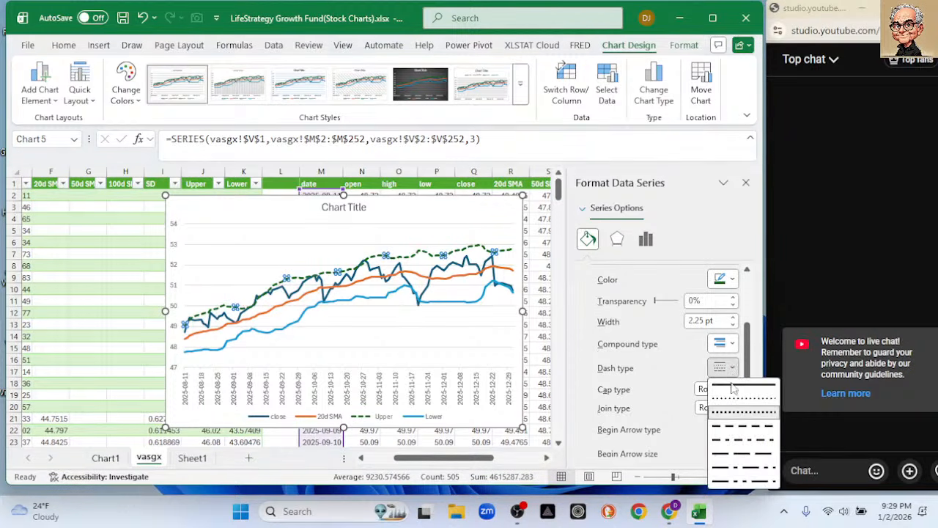
left_click(721, 439)
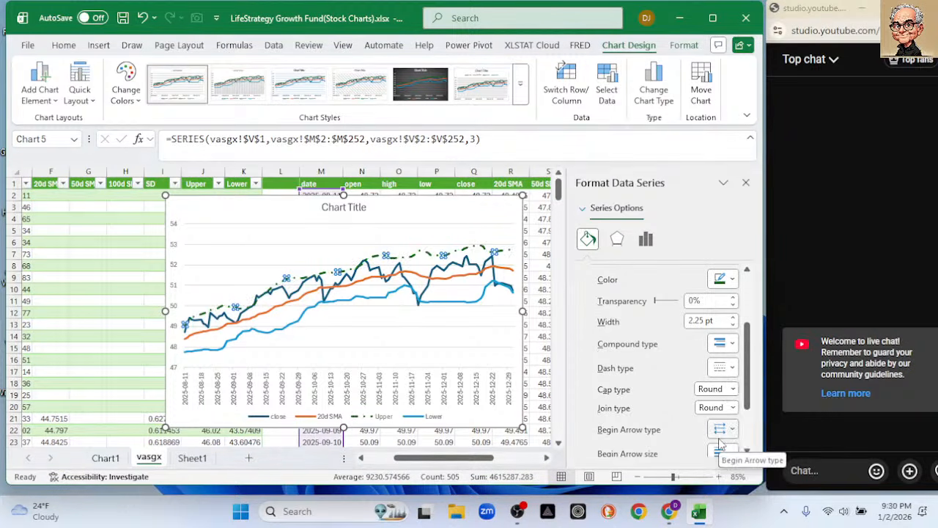
left_click(732, 368)
left_click(723, 397)
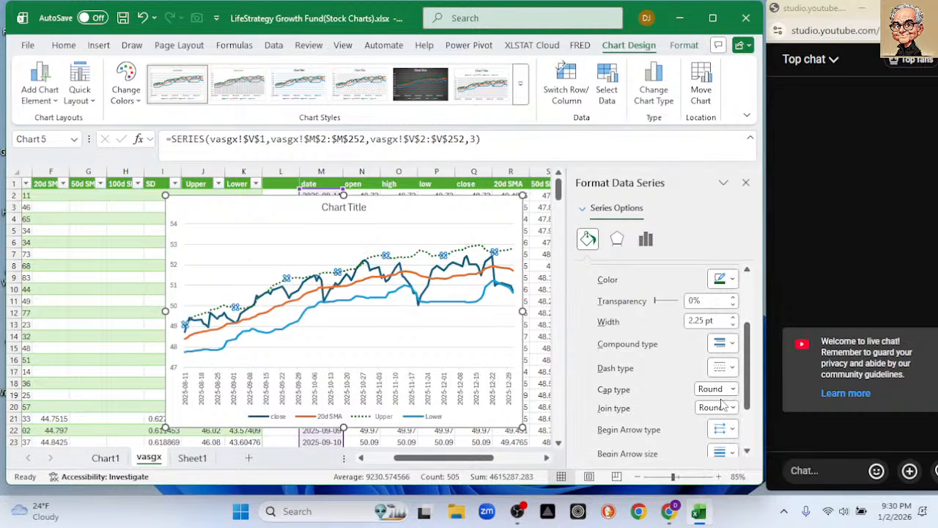
Change the dash type of the Lower series line to Round Dot and close the series formatting.
left_click(387, 303)
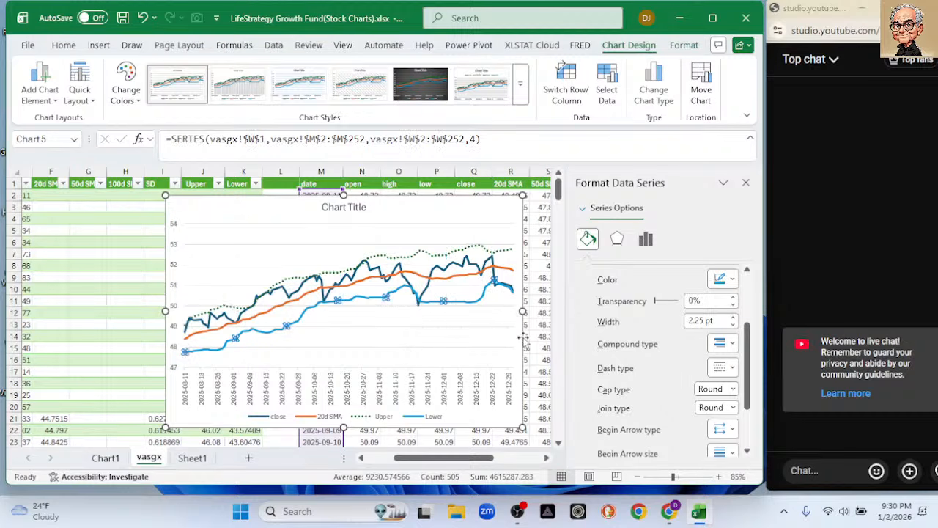
left_click(733, 368)
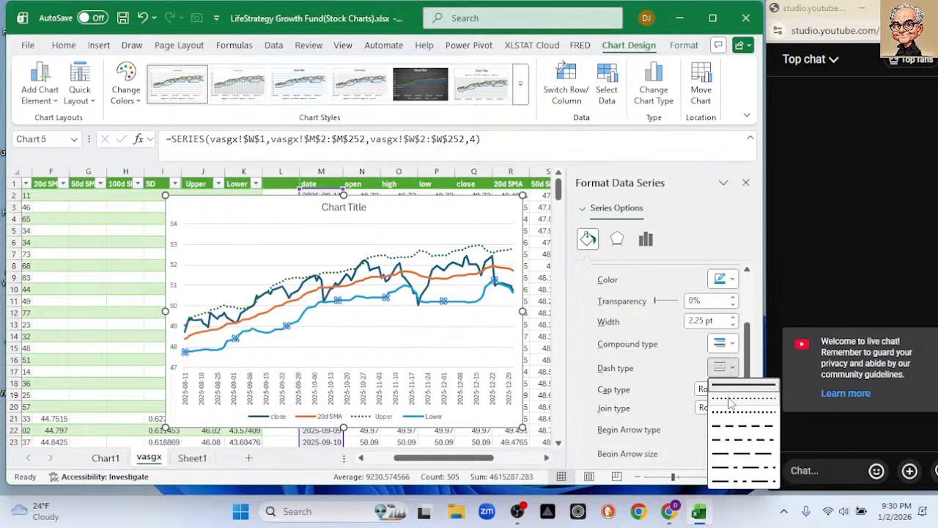
left_click(730, 398)
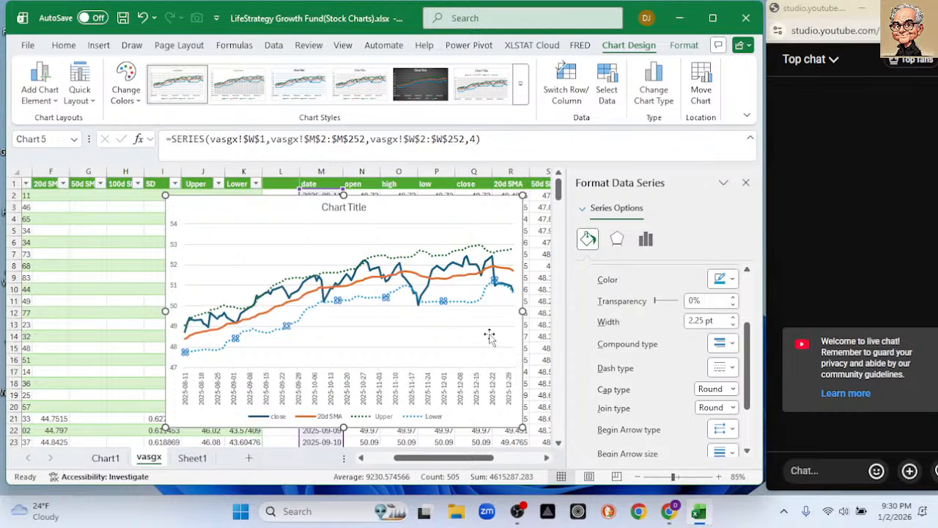
left_click(745, 182)
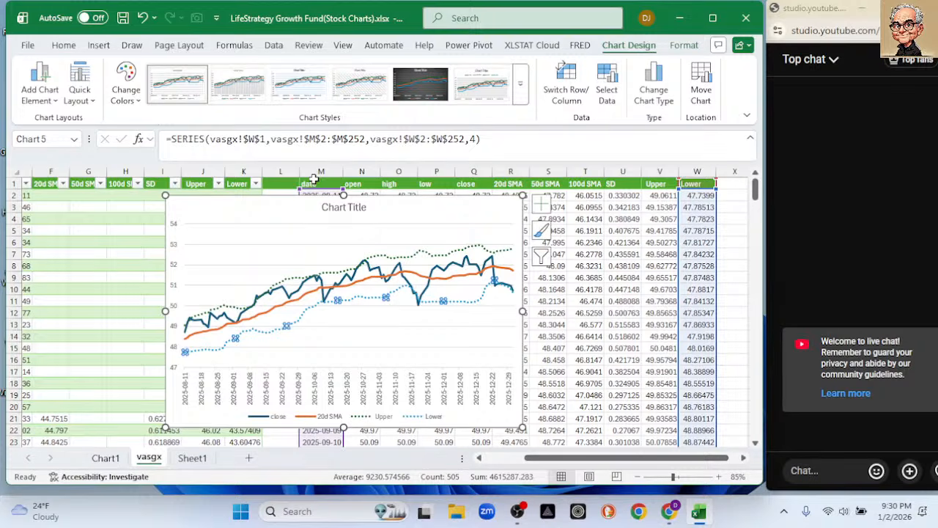
Move the chart down to start at about row 8 so the first extracted rows are uncovered.
mouse_move(429, 258)
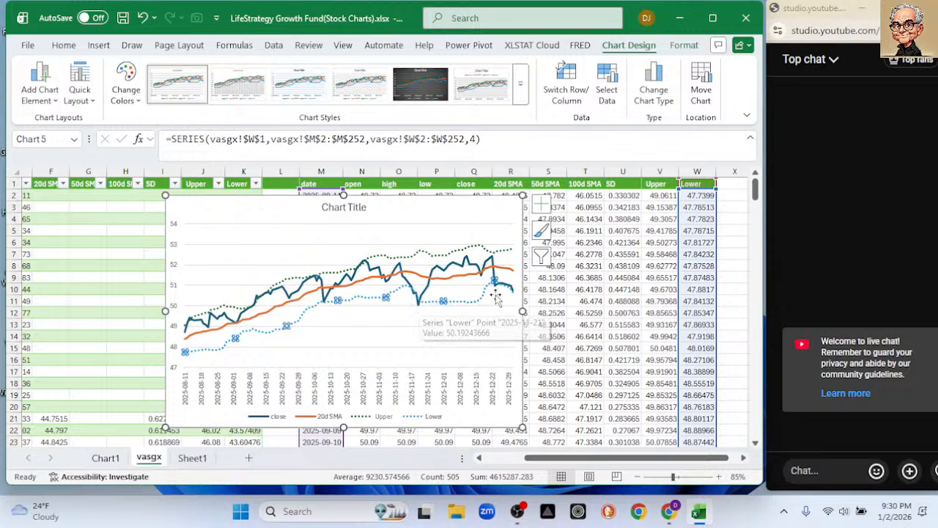
mouse_move(502, 291)
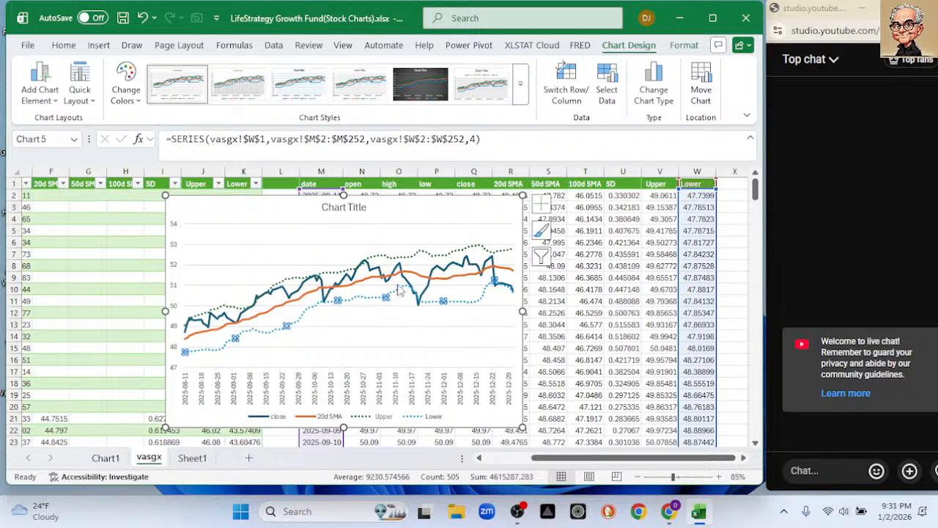
mouse_move(399, 290)
mouse_move(367, 266)
mouse_move(346, 294)
mouse_move(290, 301)
left_click(288, 206)
left_click_drag(288, 205, 486, 271)
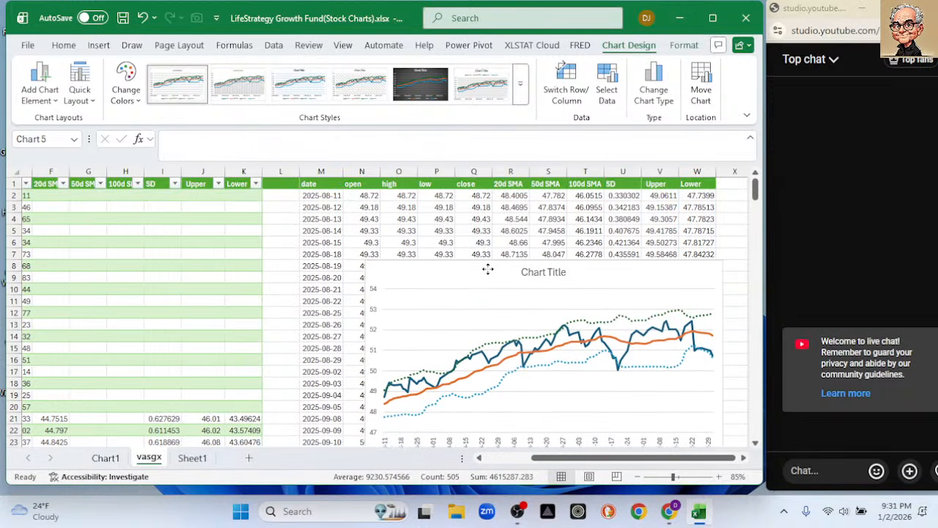
Change the formula in cell M2 to =TAKE(vasgx,-30) to extract only the last 30 rows.
left_click(330, 195)
left_click(255, 139)
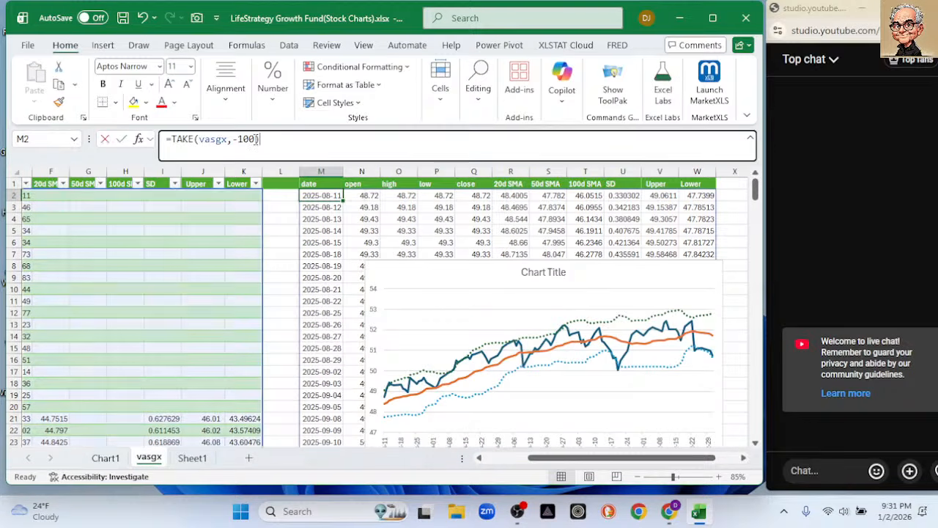
key("BackSpace")
key("BackSpace")
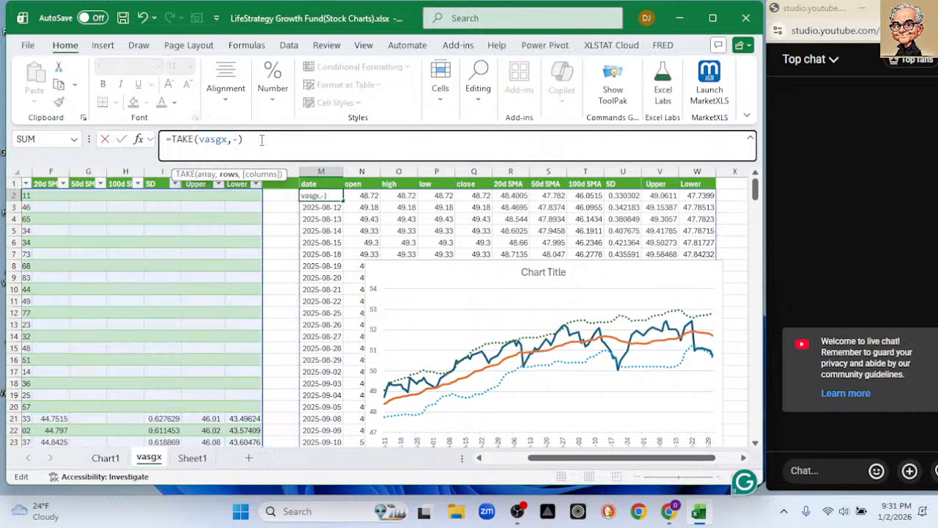
type("30")
key("Return")
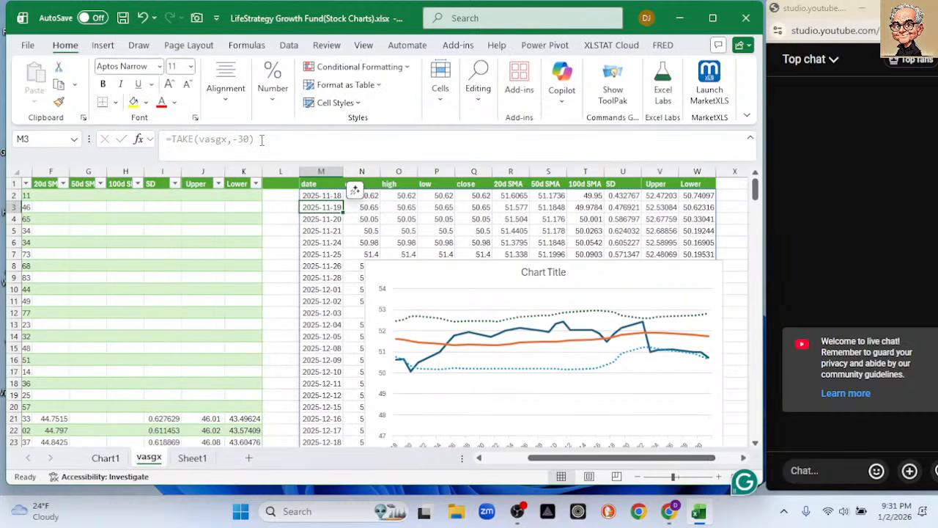
Move the chart back up near row 2, enlarge it slightly, and save the workbook.
left_click_drag(411, 267, 248, 212)
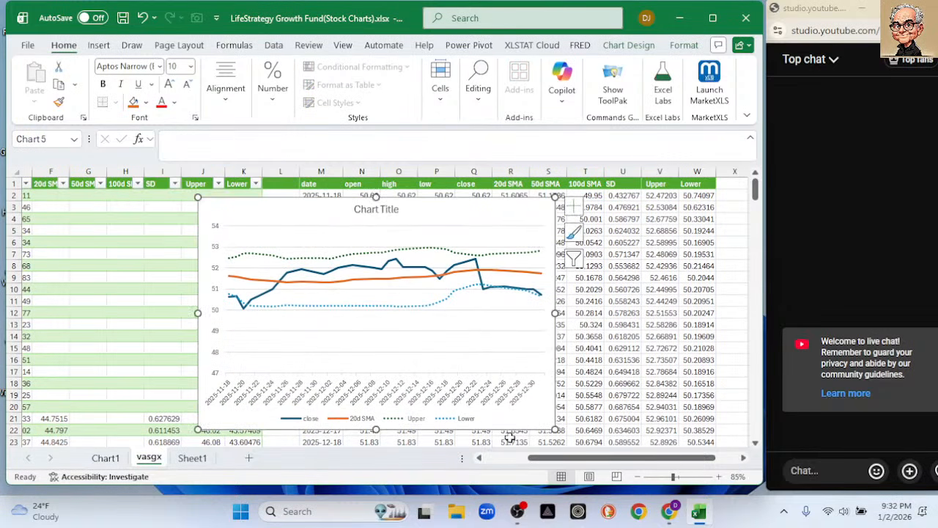
left_click_drag(561, 433, 564, 438)
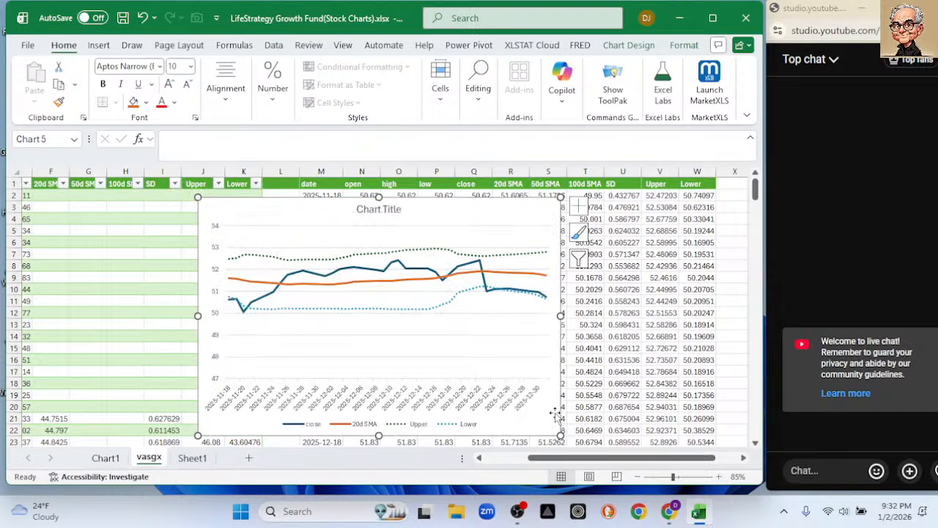
left_click(122, 17)
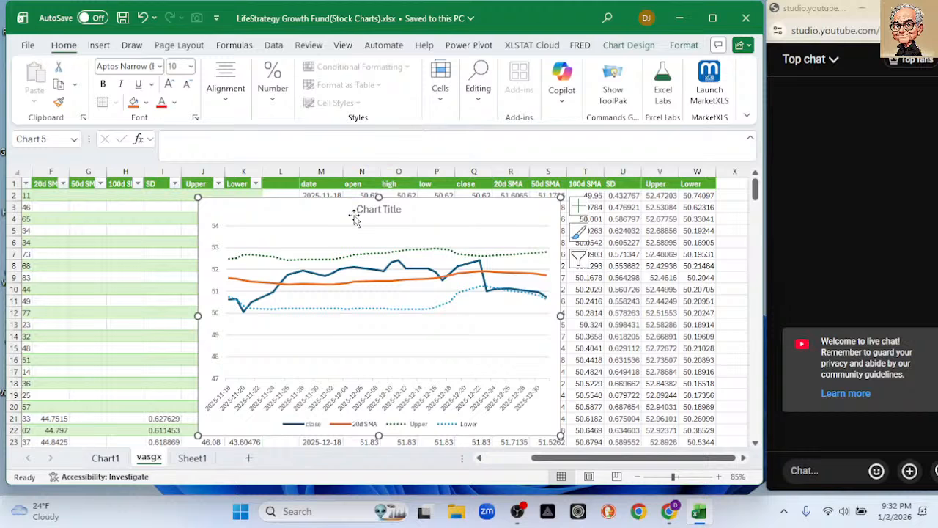
left_click_drag(307, 209, 284, 213)
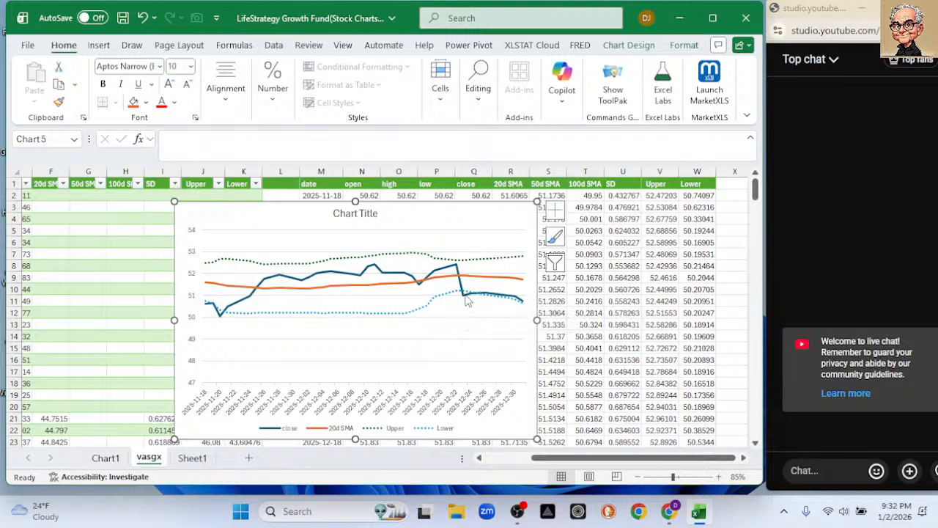
Switch to the Chrome window with the VASGX historical data page and open stooq.com in that tab.
mouse_move(462, 299)
mouse_move(665, 519)
left_click(635, 453)
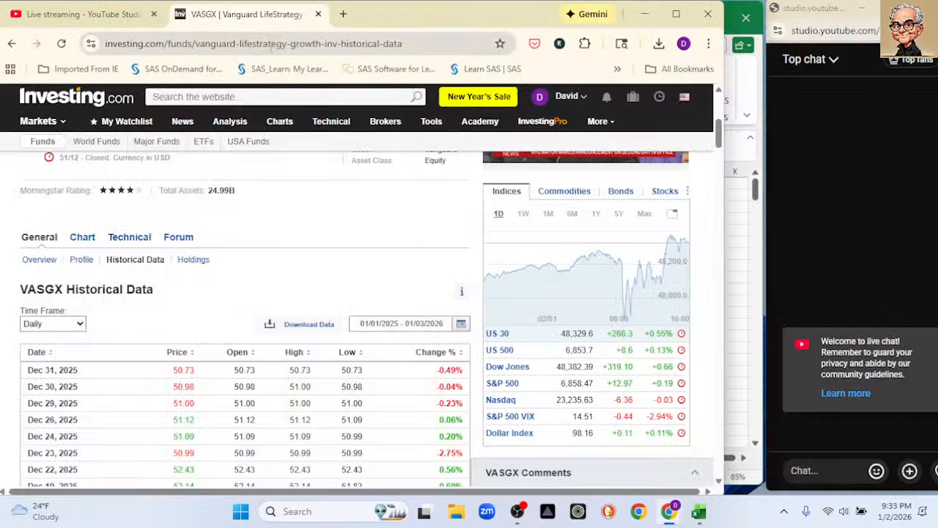
left_click(271, 45)
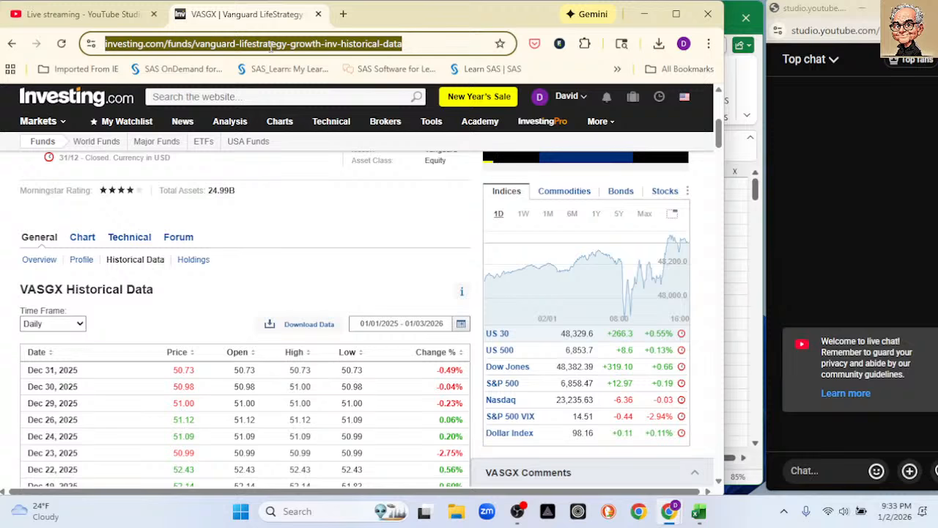
type("stooq.com")
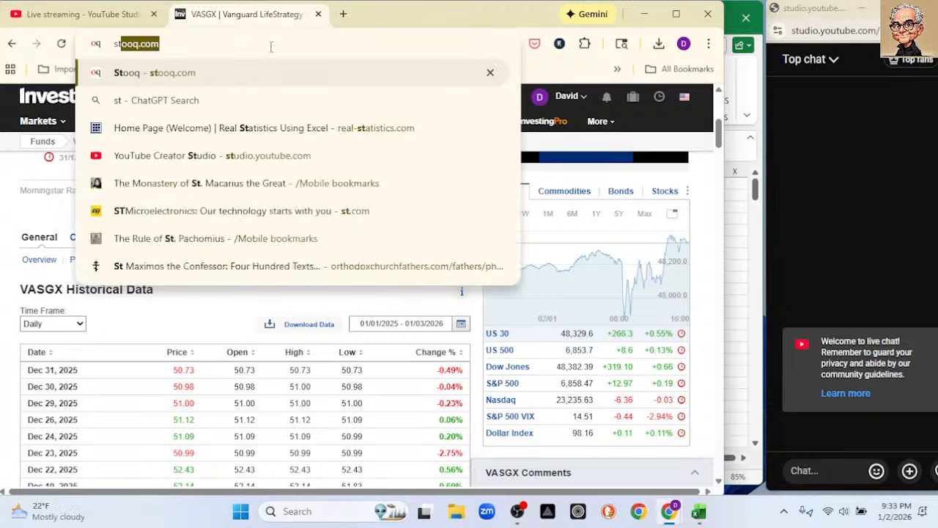
key("Return")
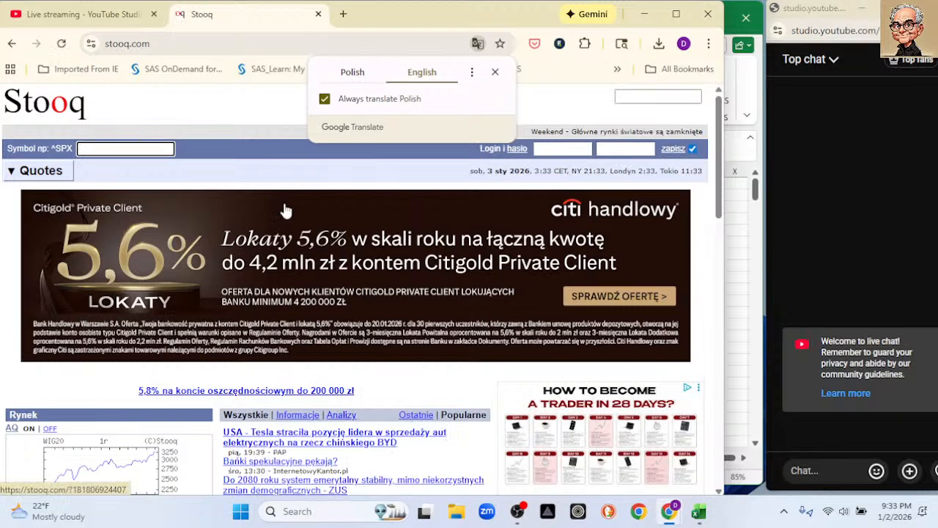
Open chatgpt.com in the current Chrome tab in place of the Stooq page.
left_click(198, 44)
type("caht")
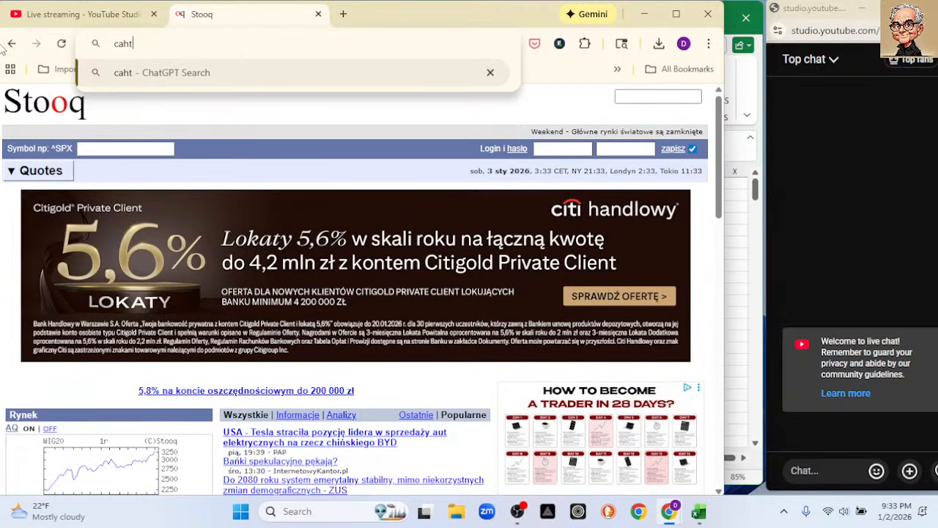
key("BackSpace")
key("BackSpace")
key("BackSpace")
type("hat")
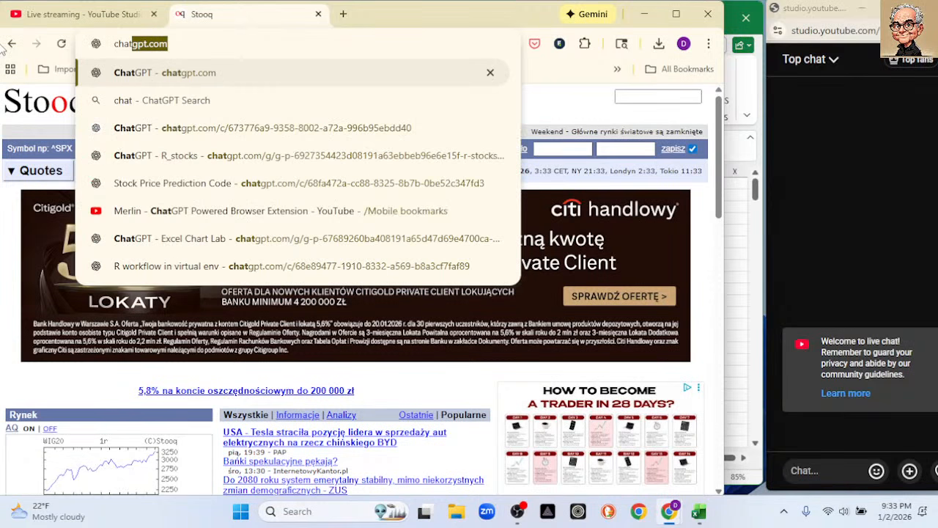
key("Return")
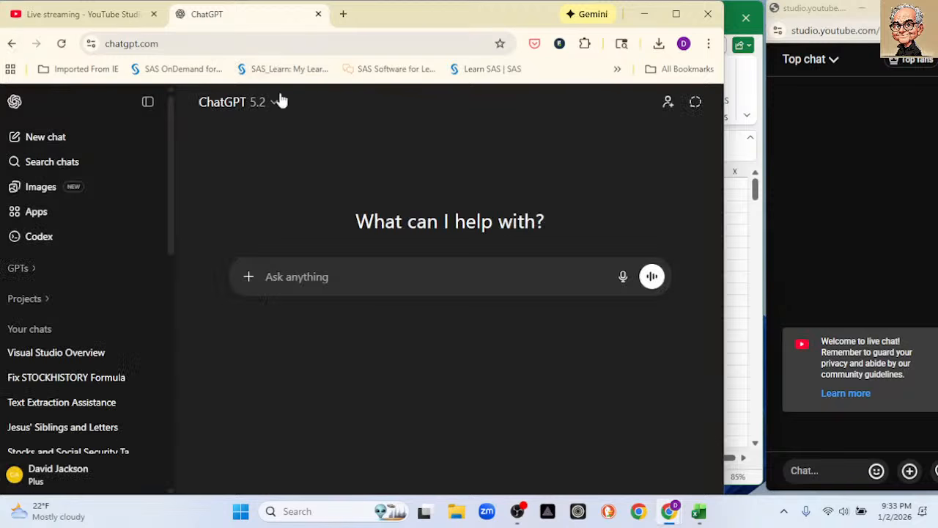
Switch back to the Excel workbook, move the chart over columns R to W, and shrink it to about rows 2 to 15.
left_click(644, 14)
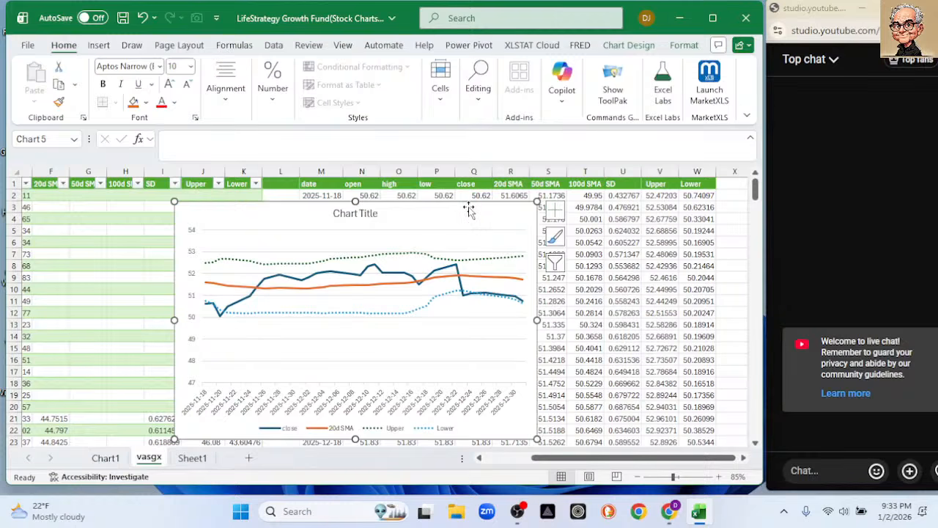
left_click_drag(468, 207, 635, 207)
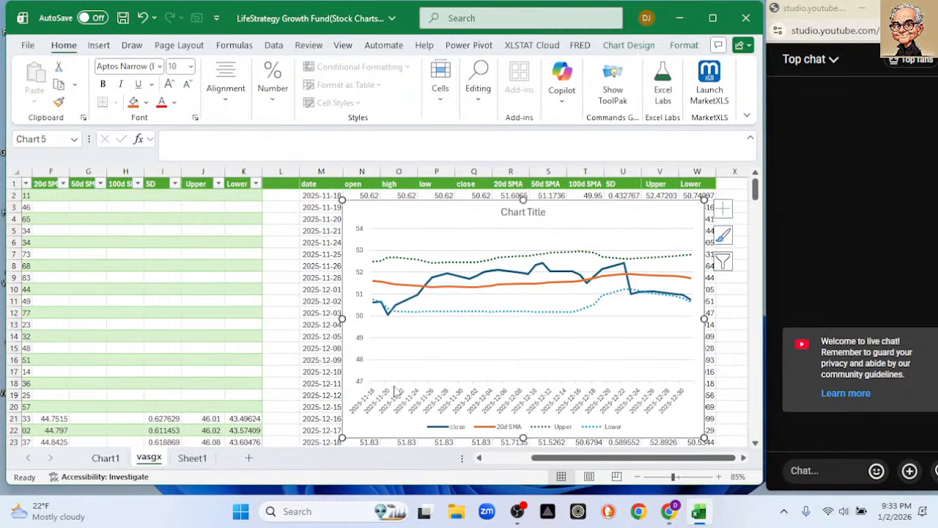
left_click_drag(339, 439, 495, 408)
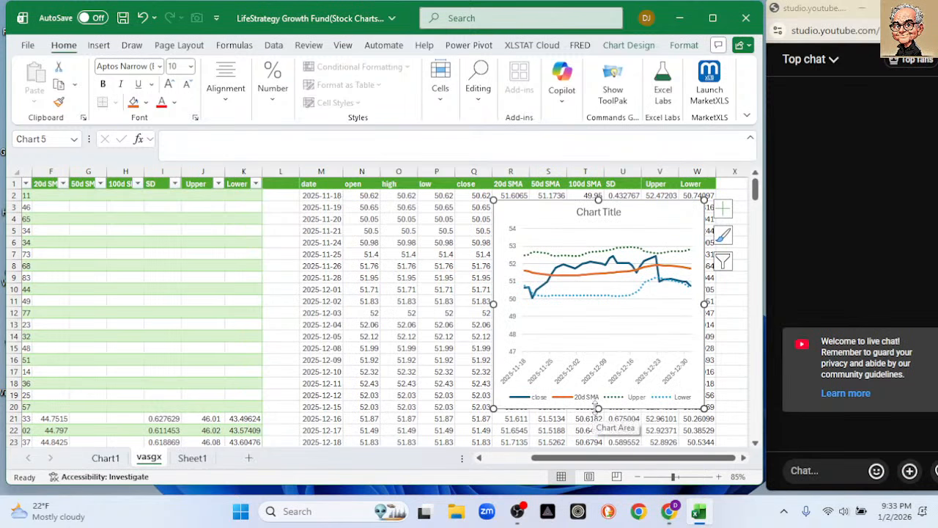
left_click_drag(598, 408, 594, 351)
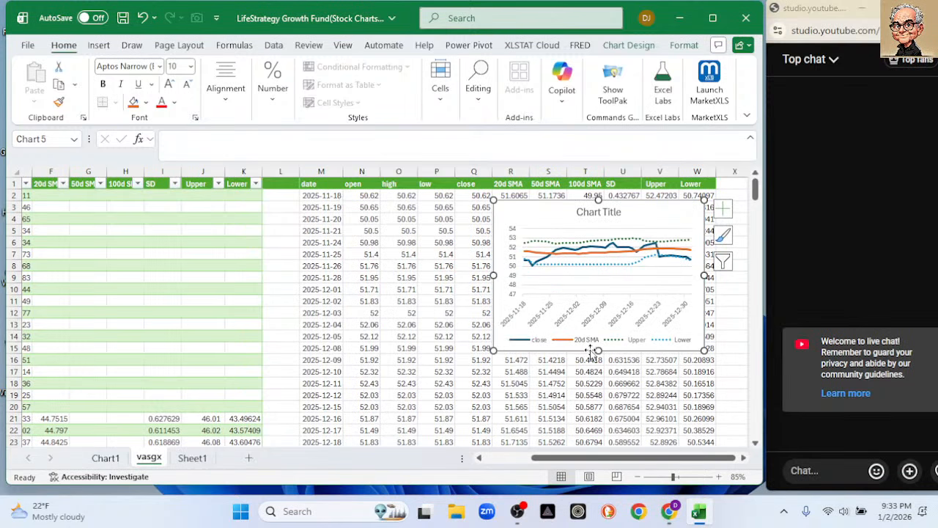
left_click_drag(524, 213, 533, 213)
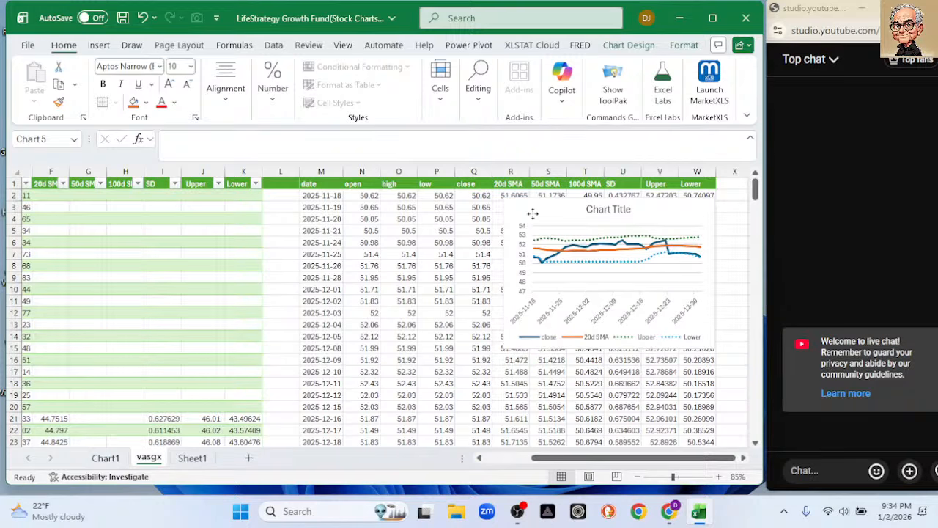
left_click_drag(533, 214, 534, 214)
Insert three blank columns before column L, between the vasgx table and the extracted rows.
left_click_drag(539, 458, 419, 443)
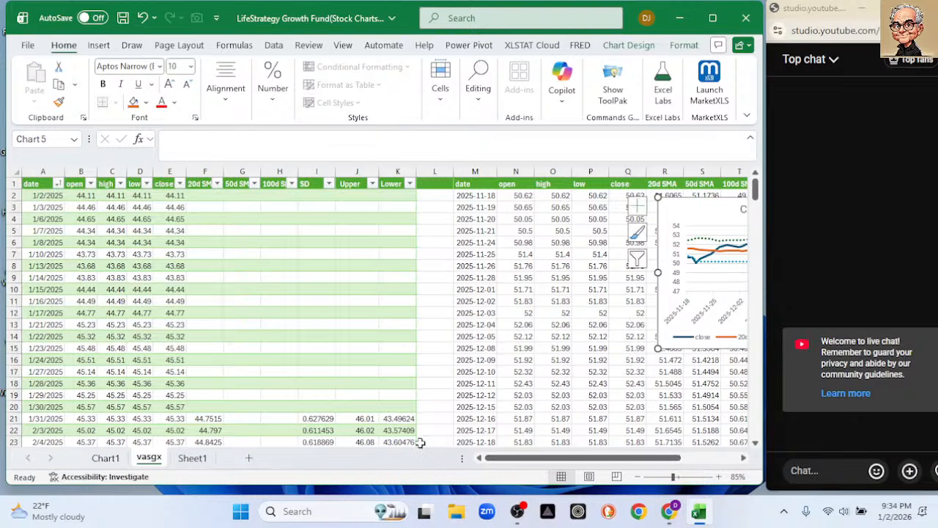
left_click_drag(438, 167, 512, 171)
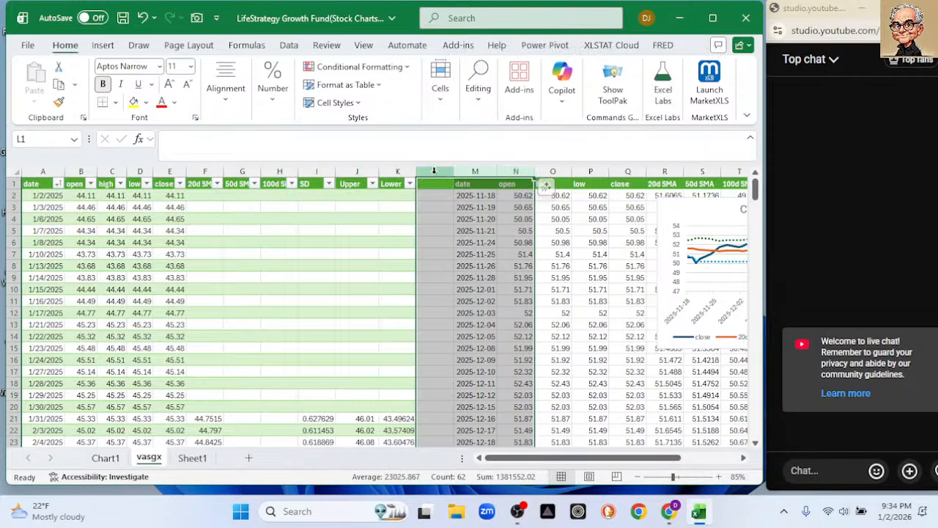
right_click(434, 170)
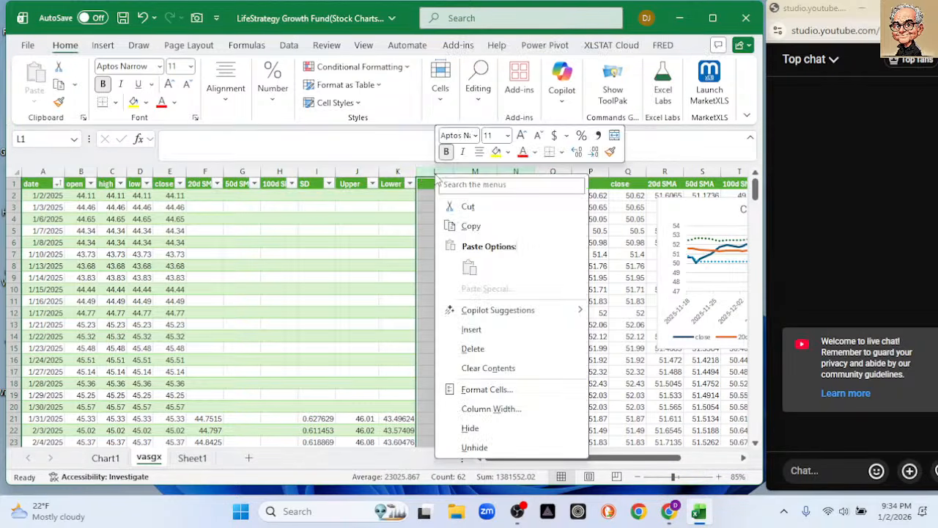
left_click(494, 326)
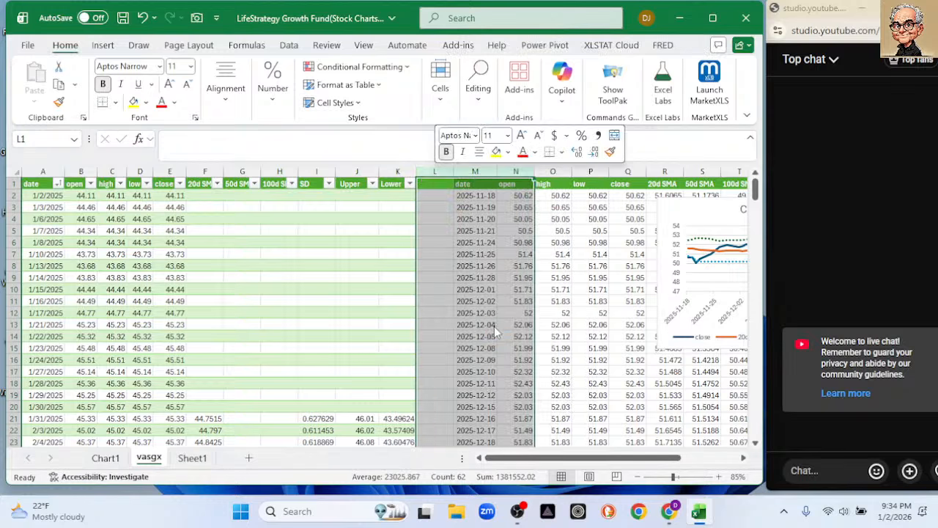
Add a table column in L with the header 50d SMA, and change the header to 50d EMA2.
left_click(437, 184)
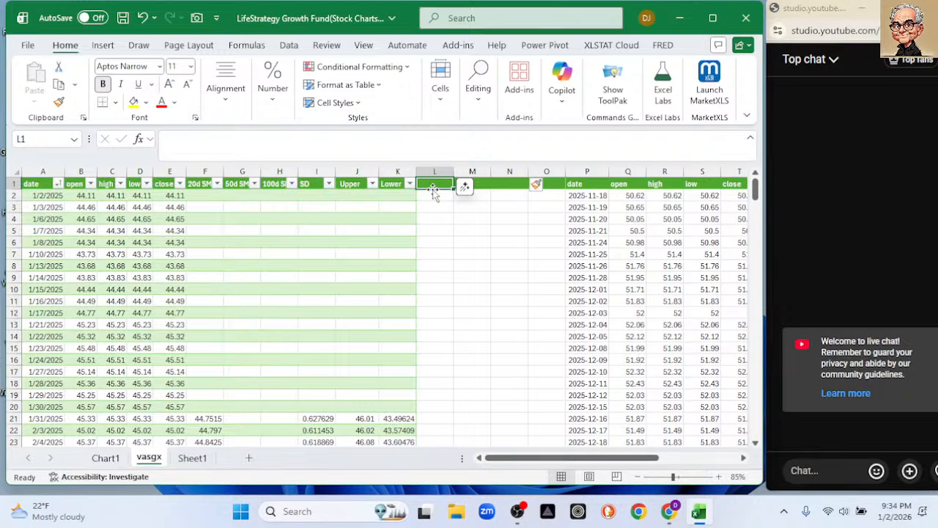
type("50d SMA")
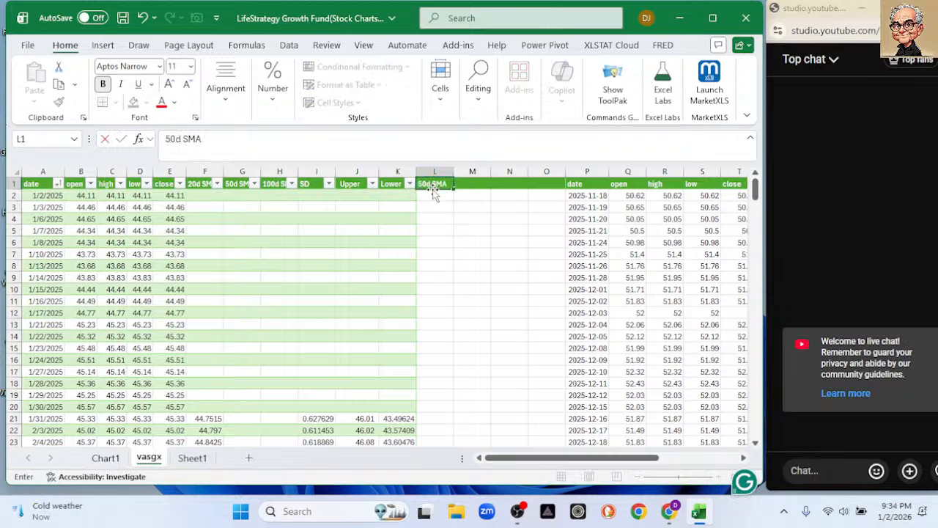
key("Tab")
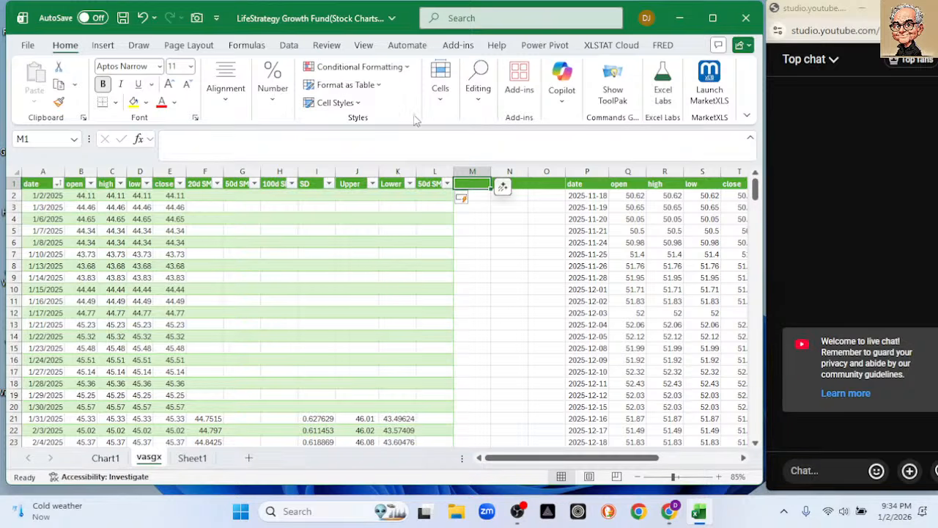
left_click(430, 183)
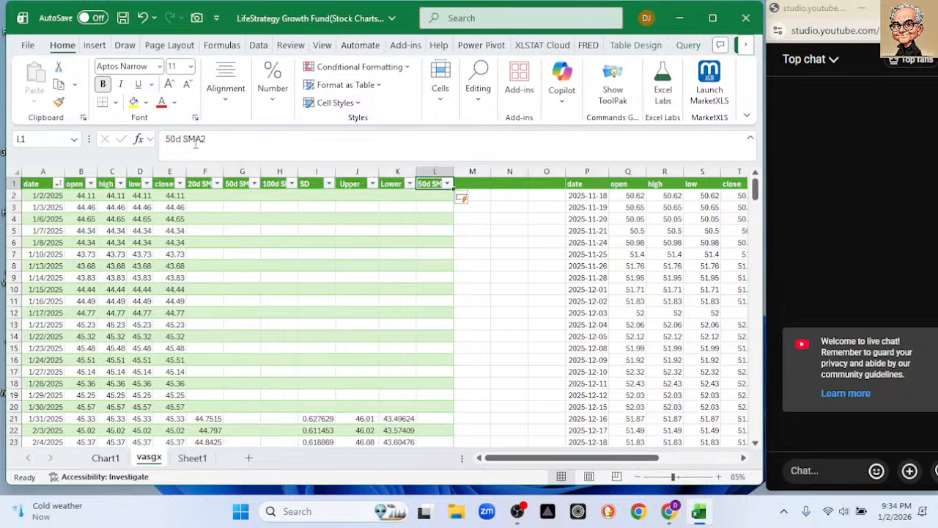
left_click(189, 139)
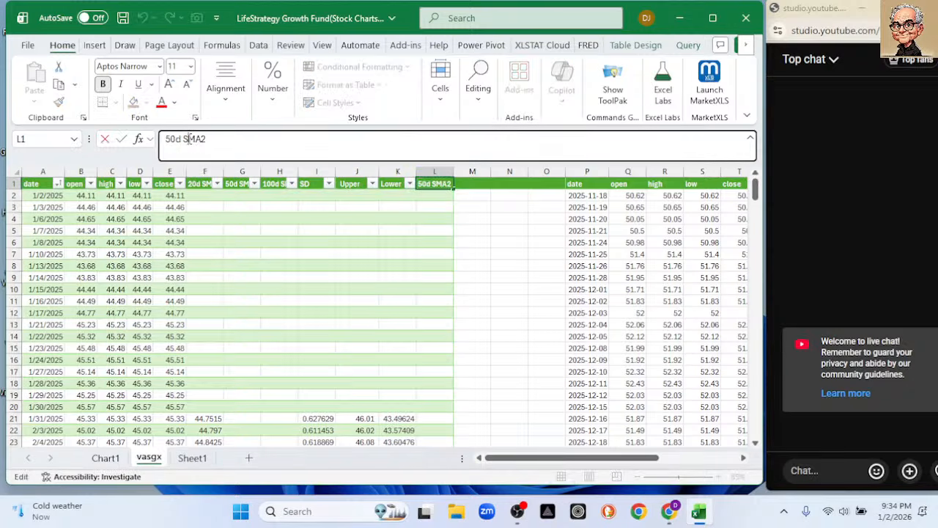
key("BackSpace")
type("E")
key("Return")
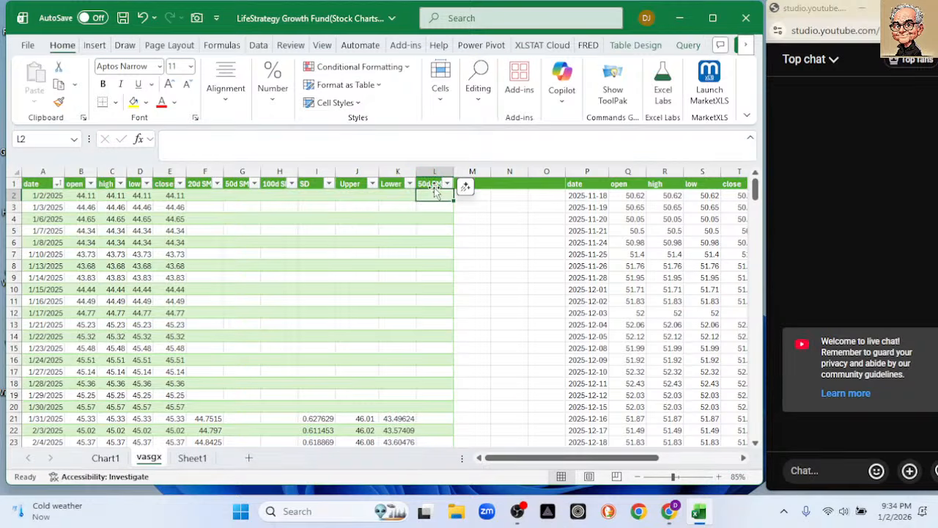
Insert the word High before EMA2 in the L1 header and fit the width of column L to it.
left_click(425, 183)
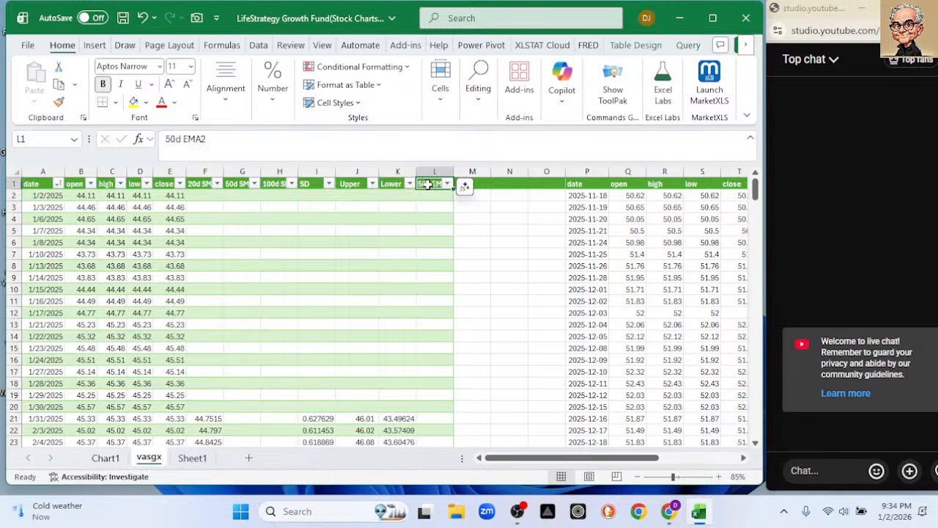
left_click(183, 139)
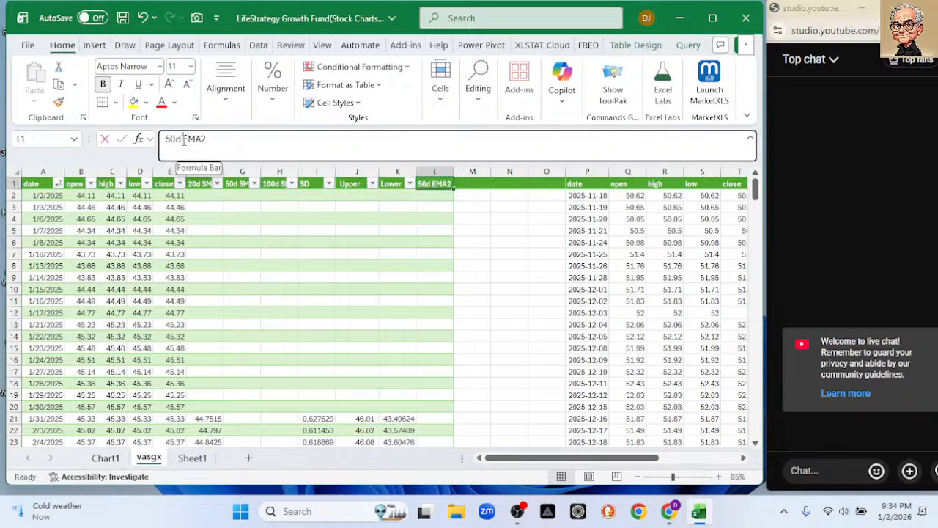
type("High")
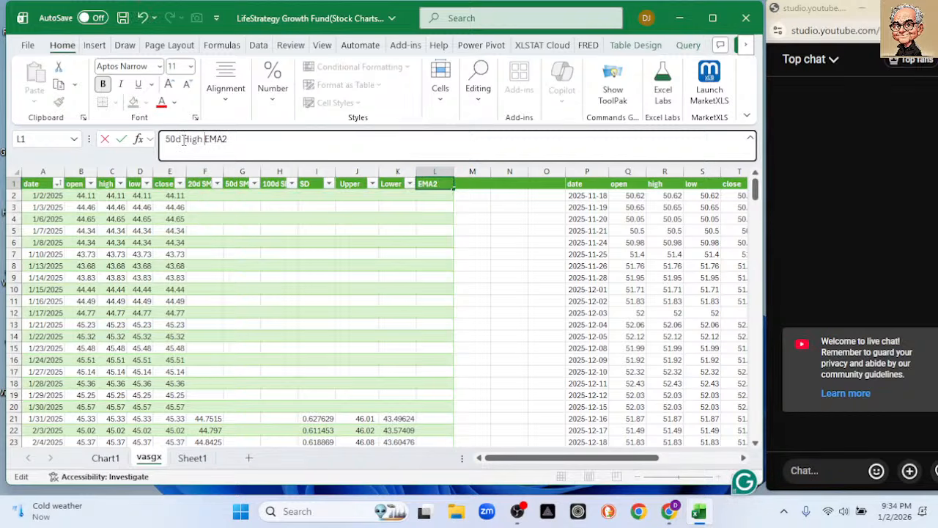
key("Return")
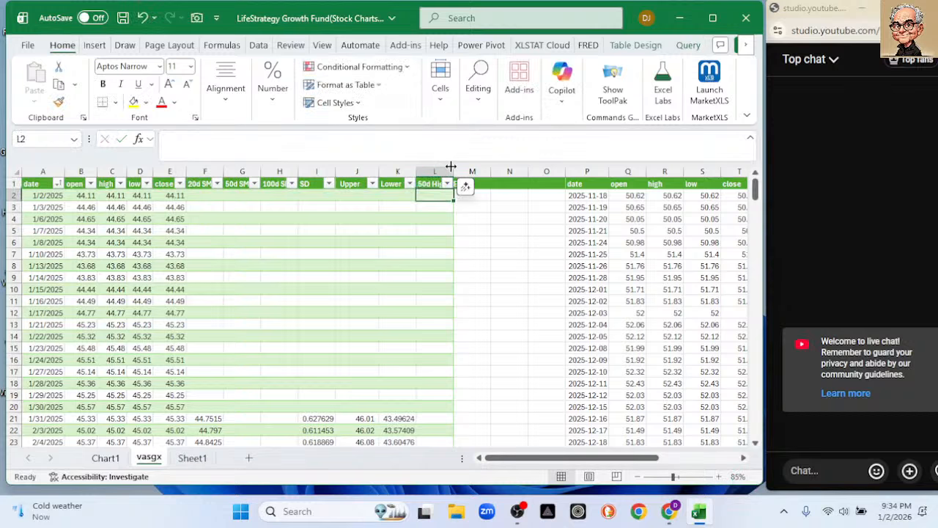
double_click(452, 171)
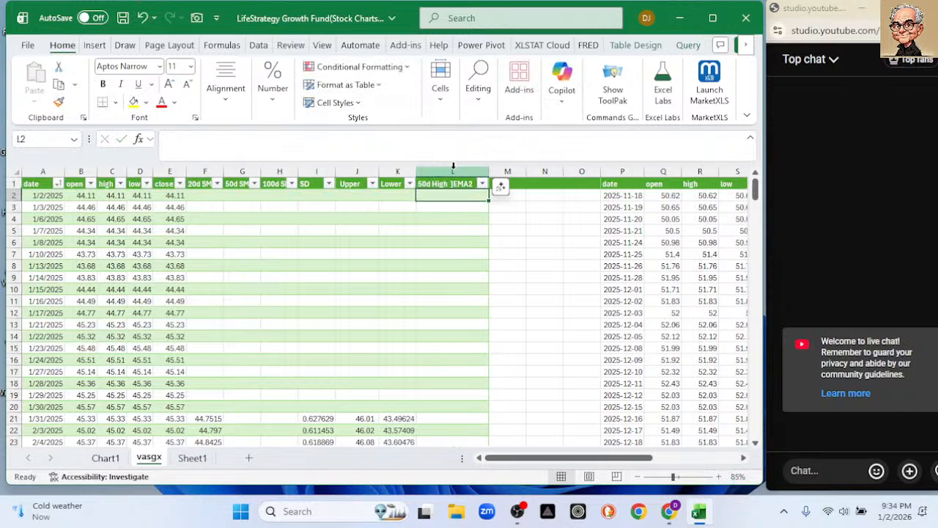
Add a table column in M with the header 50d Low EMA and widen the column slightly.
left_click(512, 182)
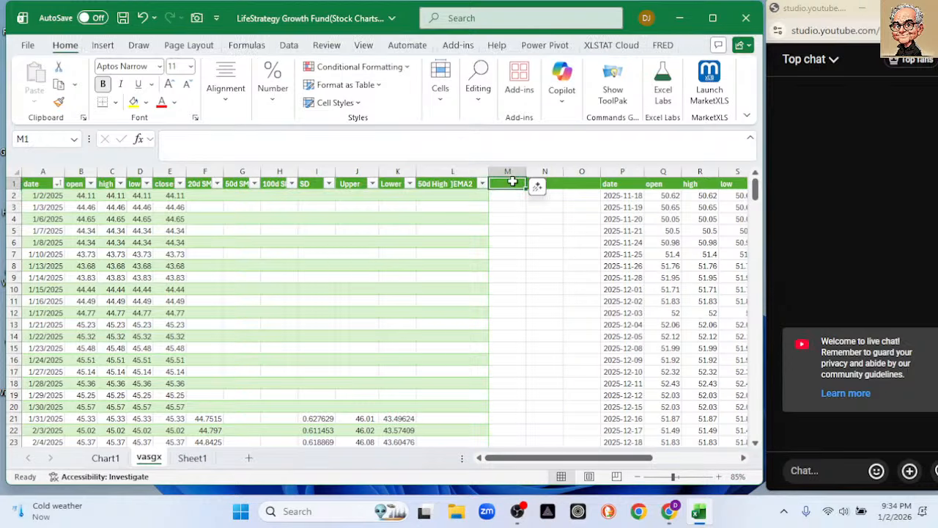
type("50d")
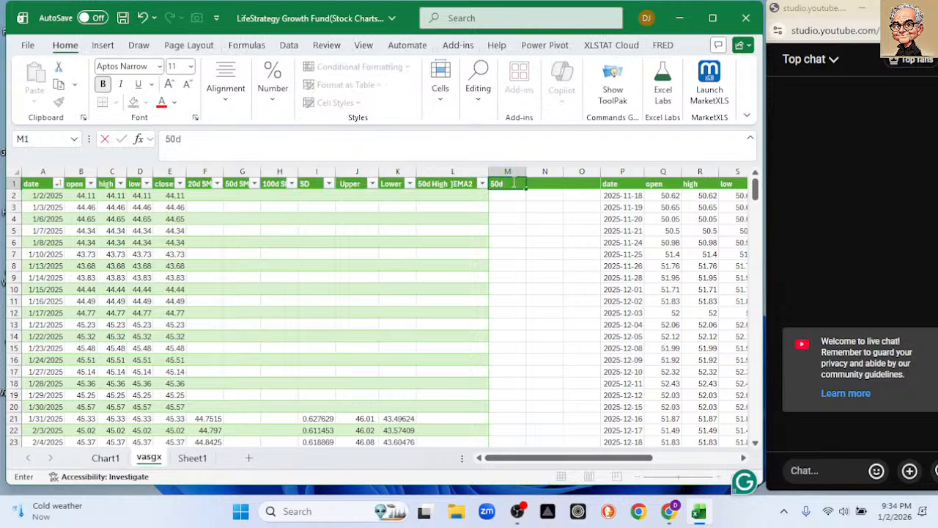
type(" Low EMA")
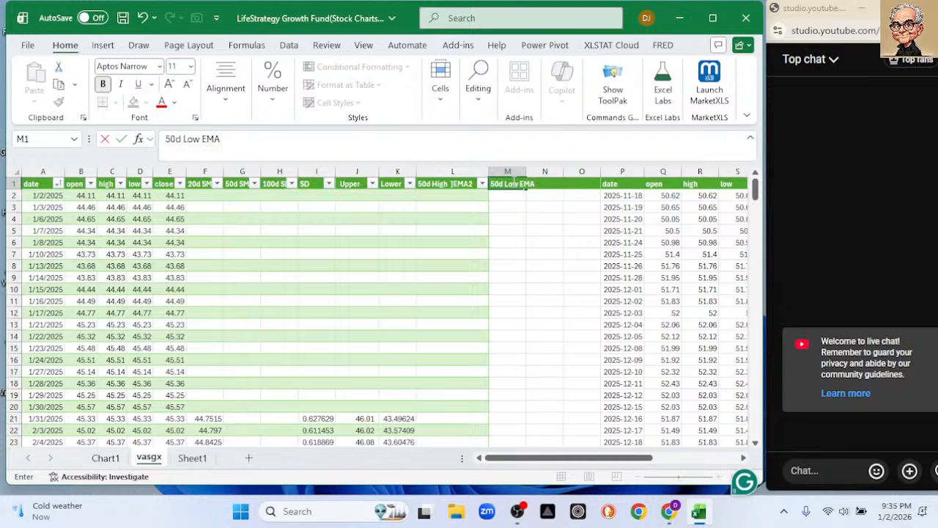
key("Return")
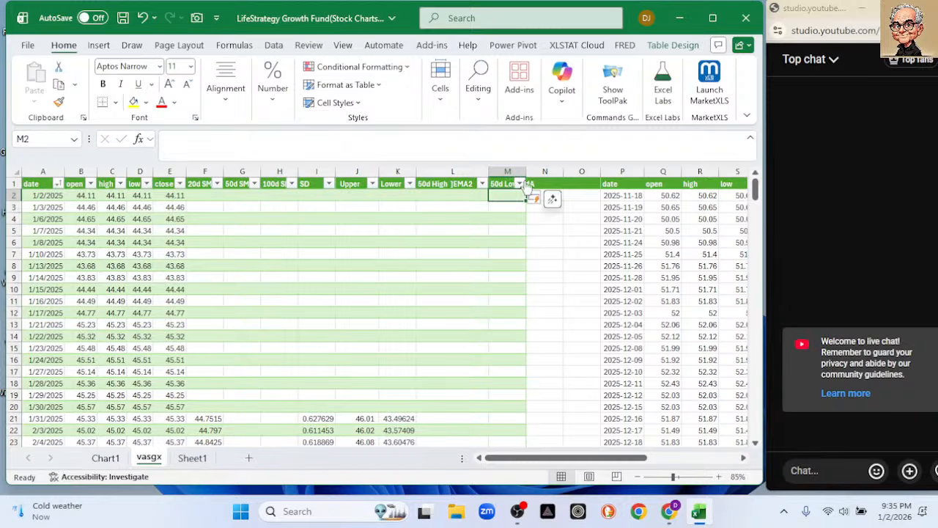
left_click_drag(526, 169, 538, 169)
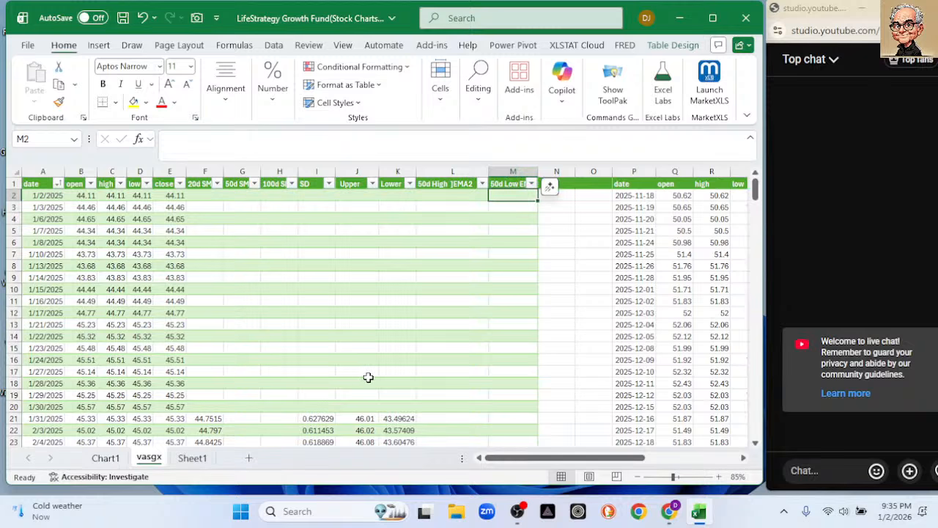
Enter =AVERAGE(C2:C51) in cell L50 to start the 50-day high column.
scroll(438, 374, "down", 4)
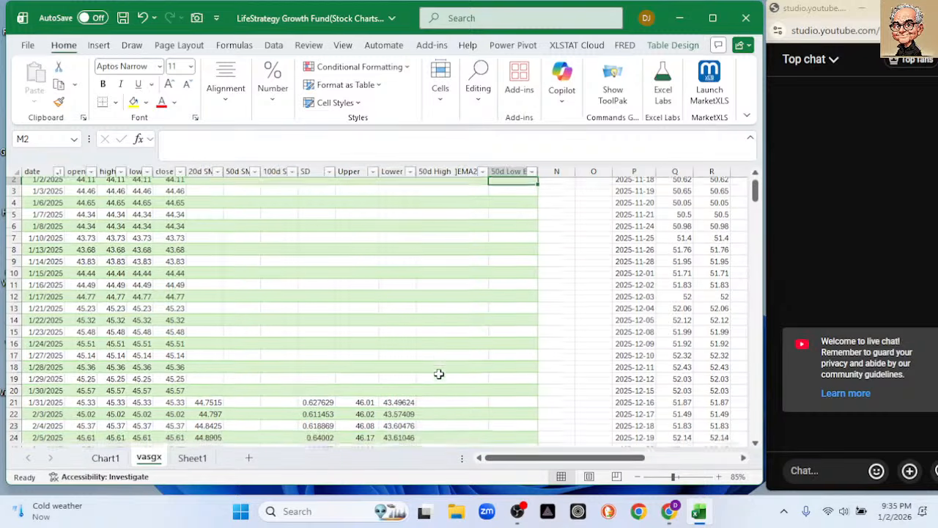
scroll(438, 373, "down", 4)
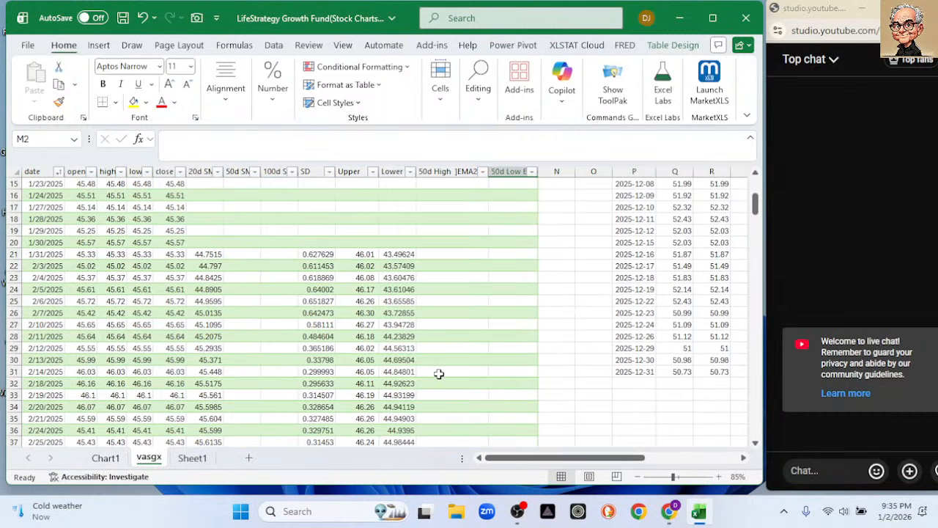
scroll(440, 373, "down", 2)
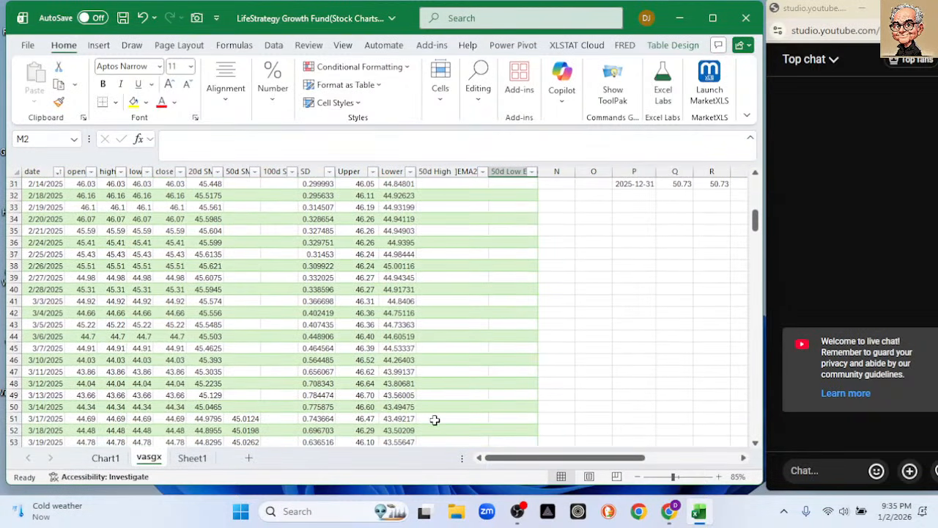
left_click(435, 419)
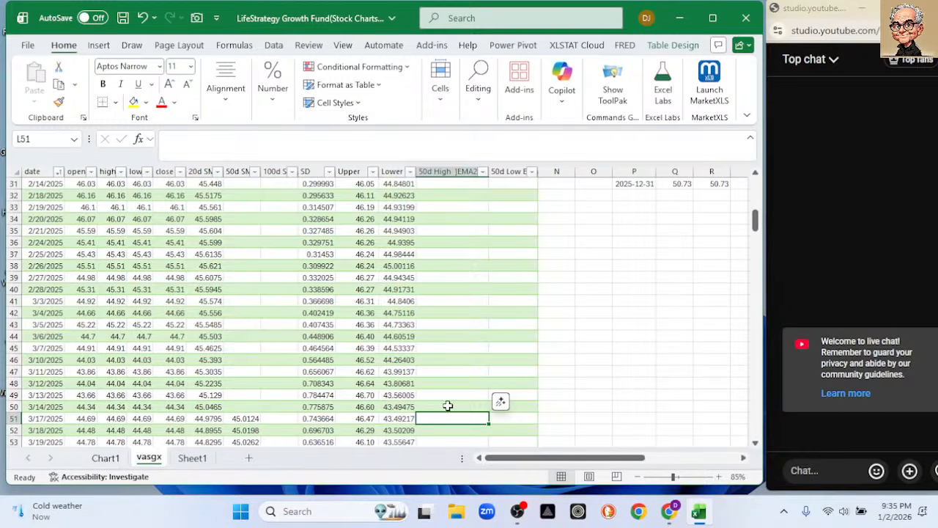
left_click(448, 405)
type("=aver")
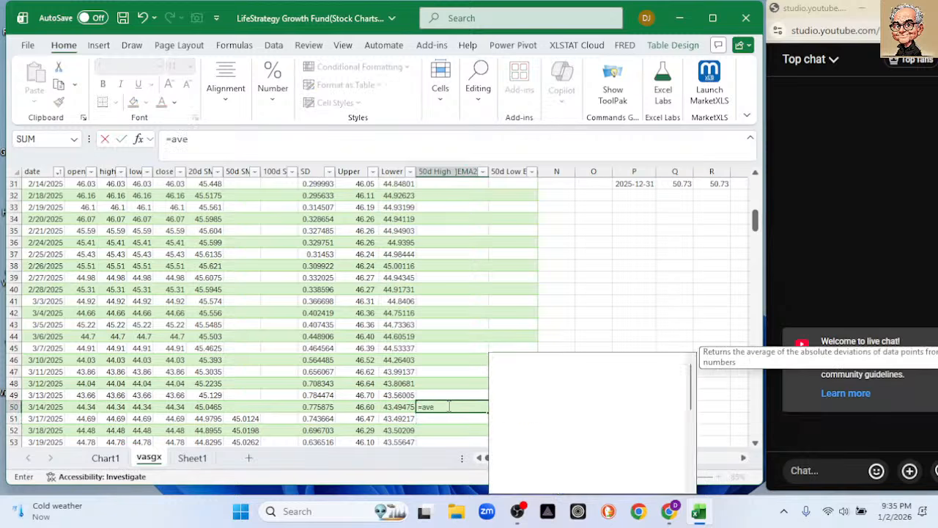
key("Tab")
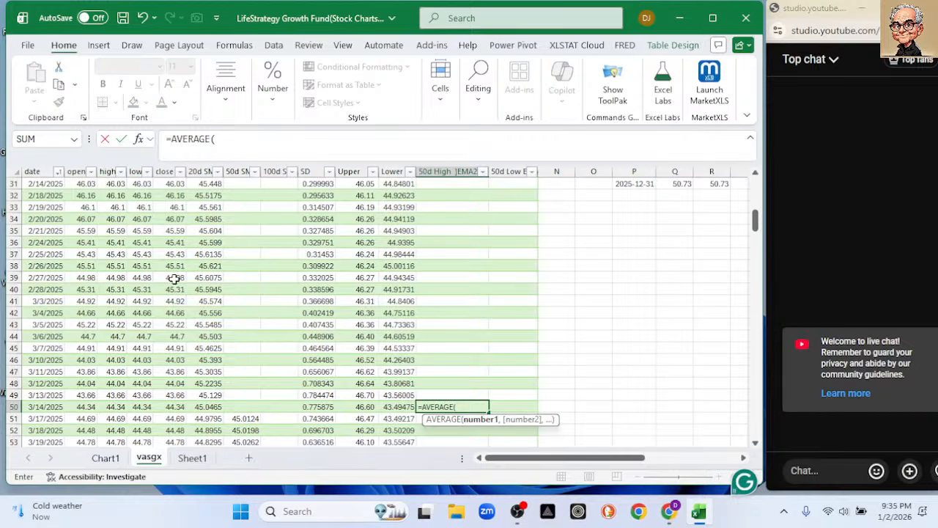
scroll(173, 278, "up", 9)
scroll(173, 279, "up", 1)
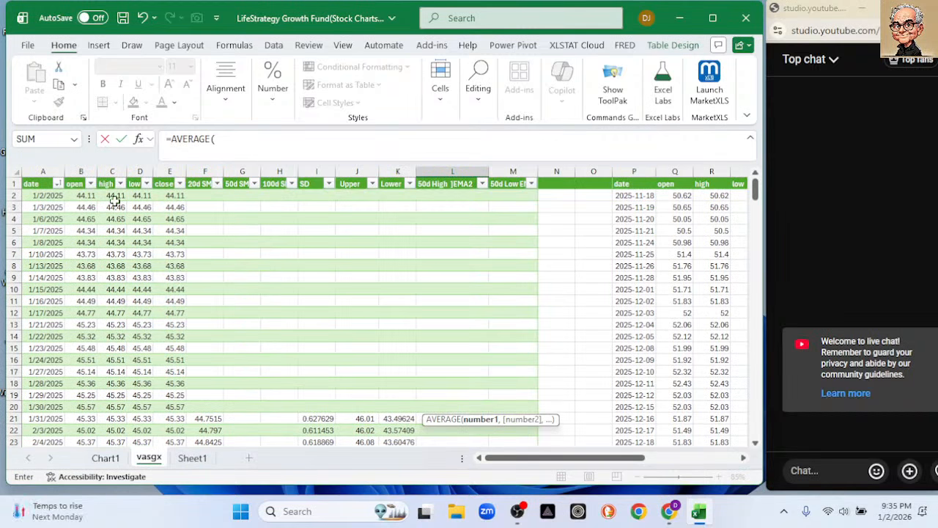
left_click_drag(104, 195, 122, 376)
key("Return")
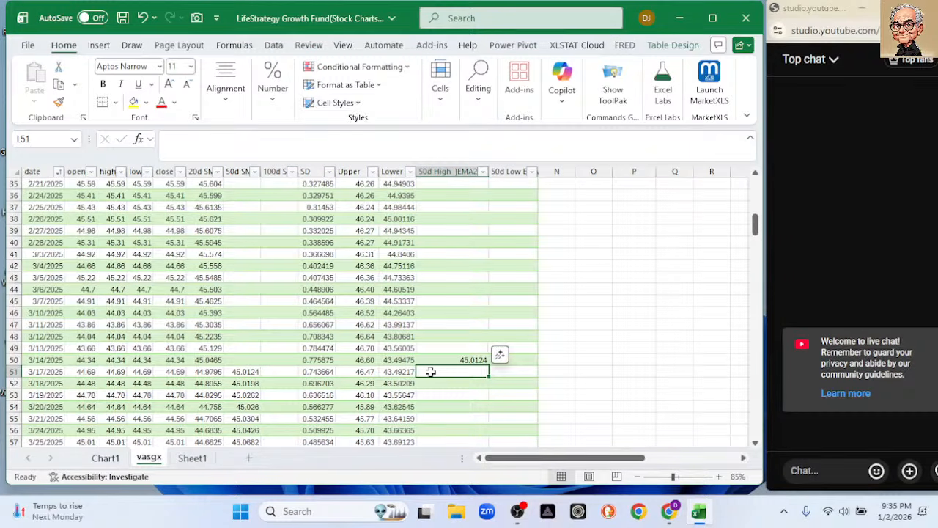
left_click(449, 360)
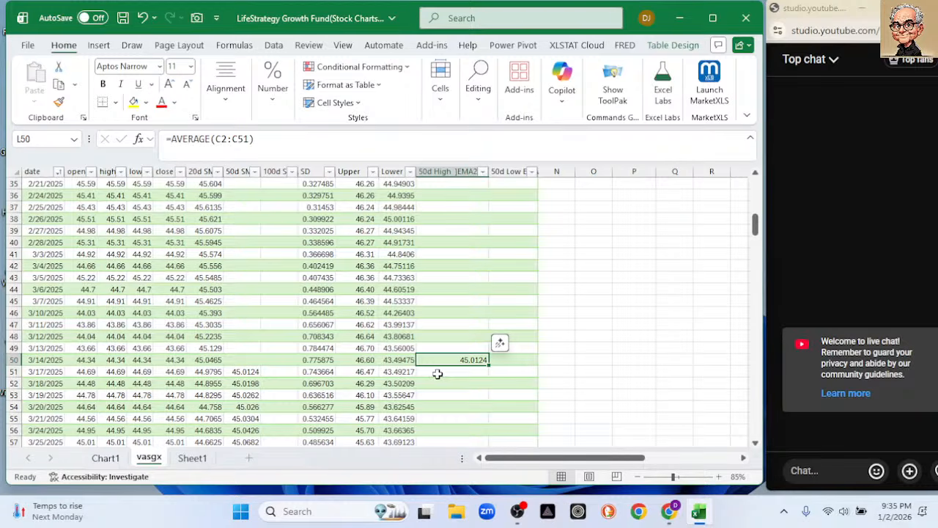
left_click(440, 372)
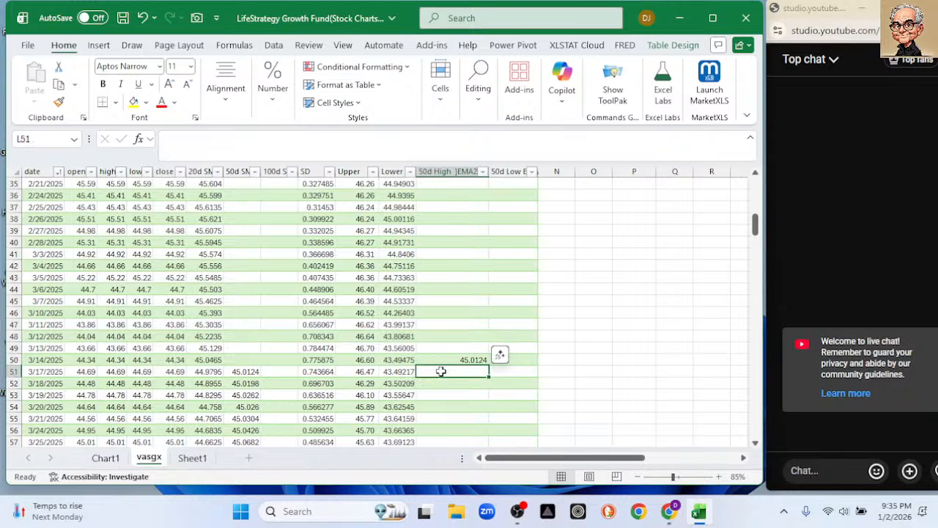
type("=aver")
key("Tab")
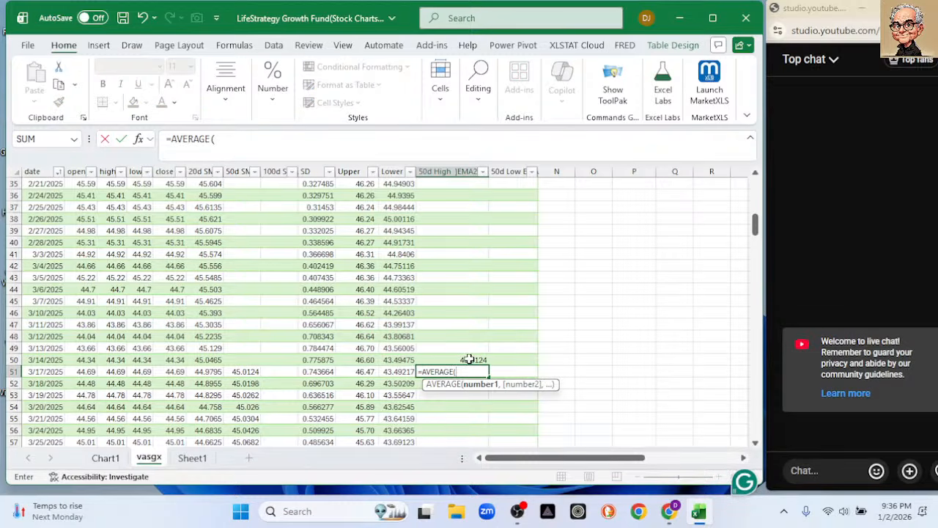
left_click(468, 359)
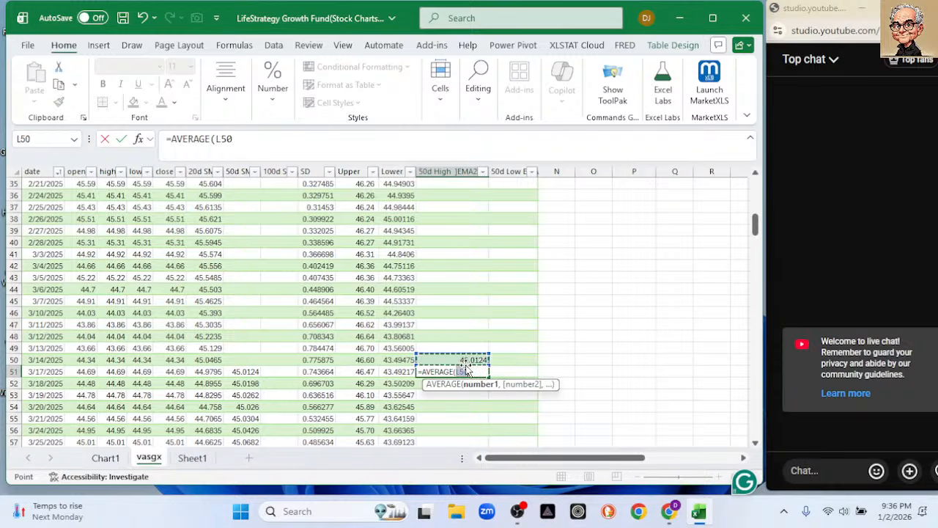
key("F8")
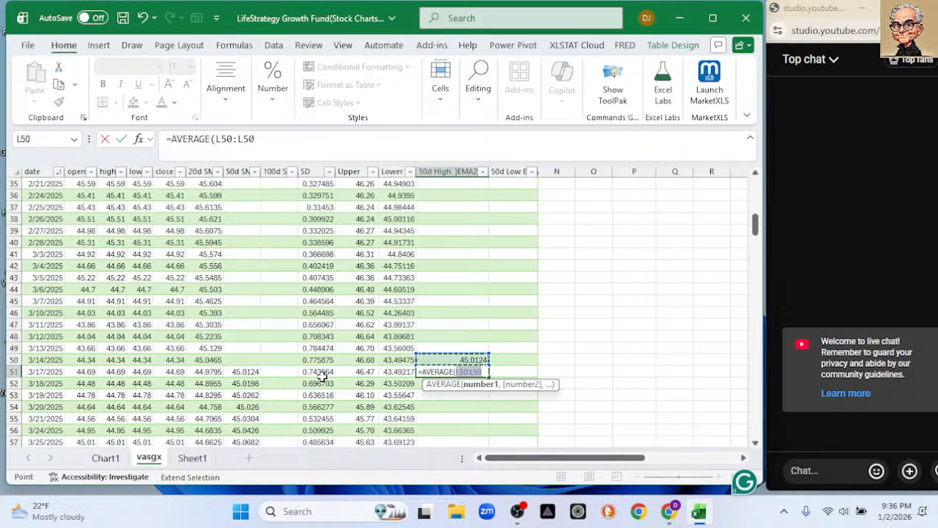
key("BackSpace")
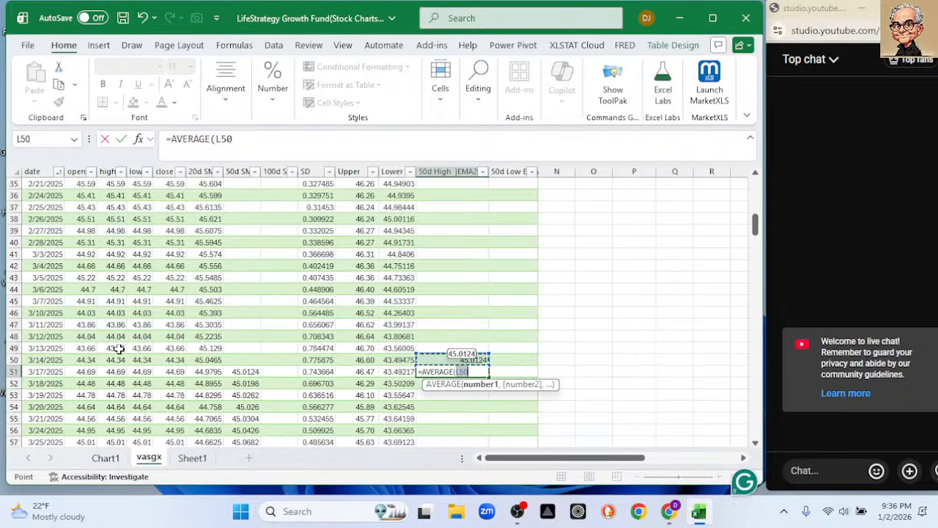
left_click(249, 139)
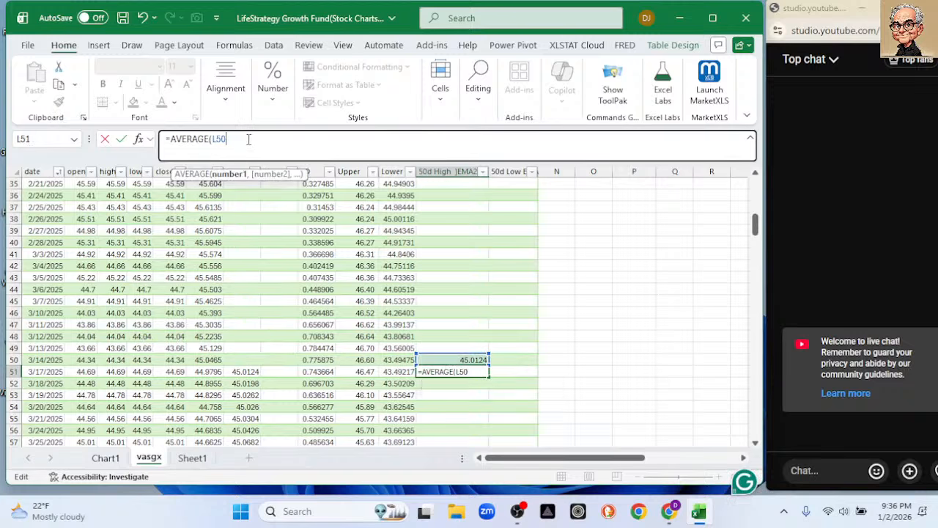
type(":")
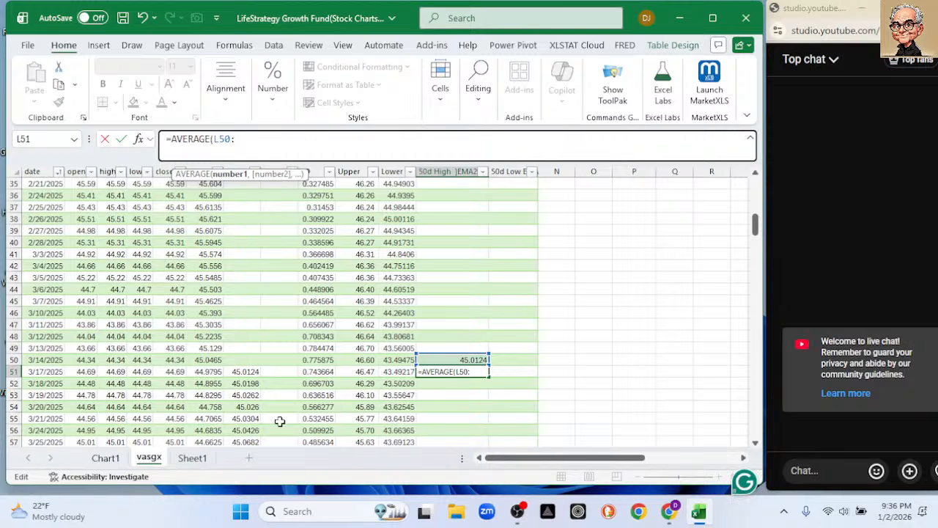
key("Escape")
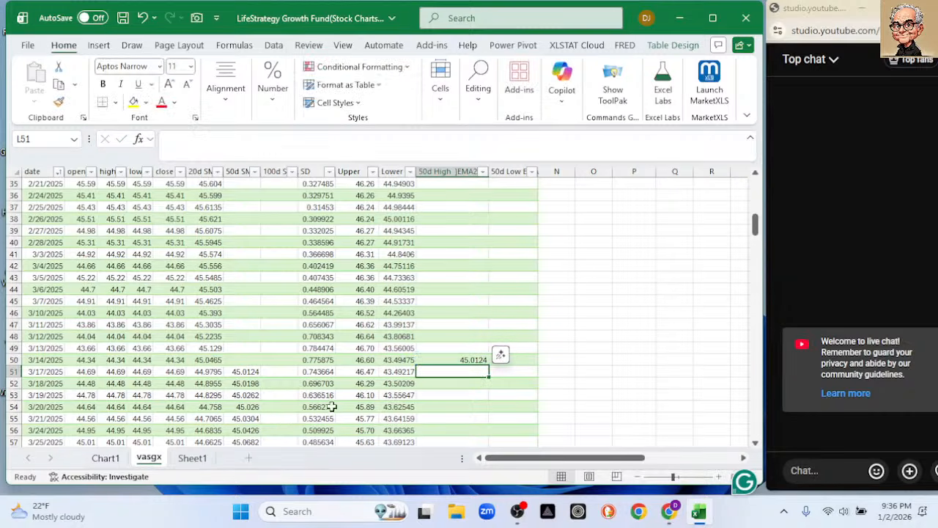
Move the 50-day high average down one row by clearing L50 and entering =AVERAGE(C2:C51) in L51.
left_click(464, 360)
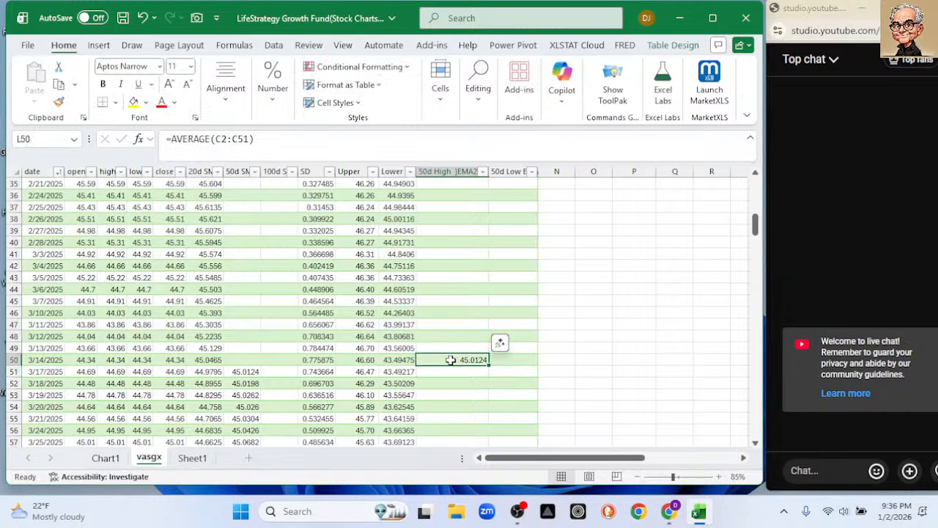
key("Delete")
left_click(433, 373)
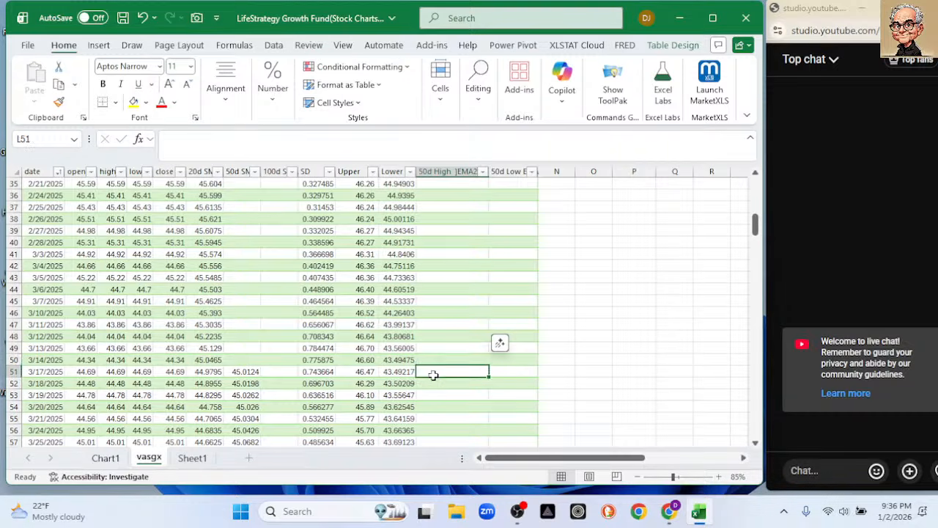
type("=aver")
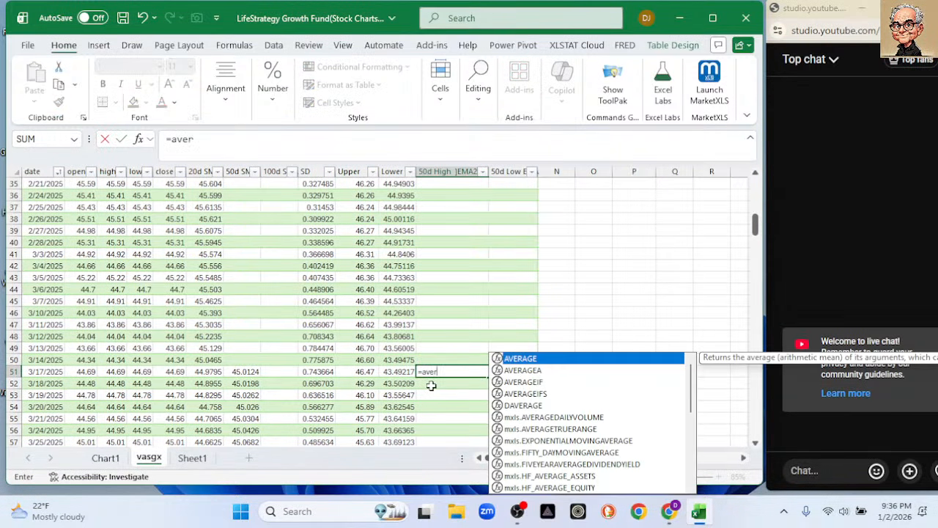
key("Tab")
scroll(96, 300, "up", 6)
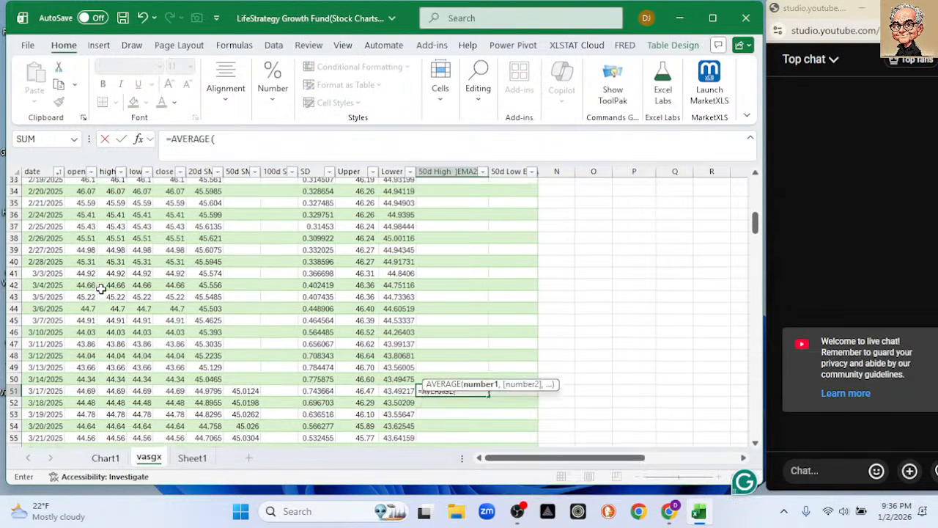
scroll(101, 289, "up", 6)
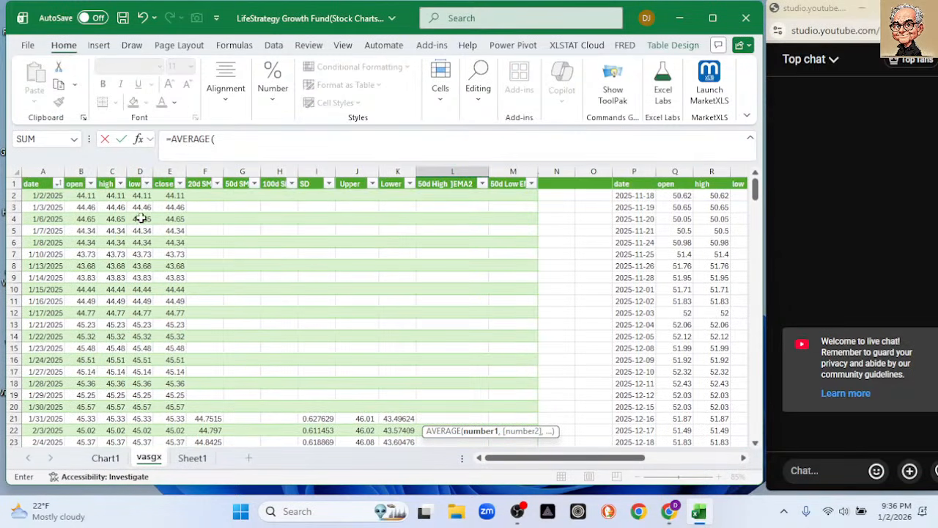
left_click_drag(115, 195, 97, 380)
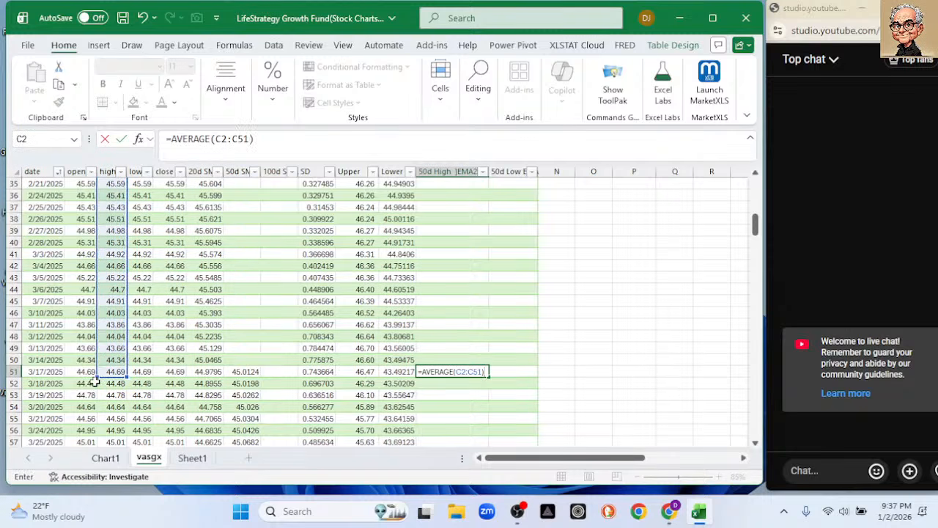
key("Return")
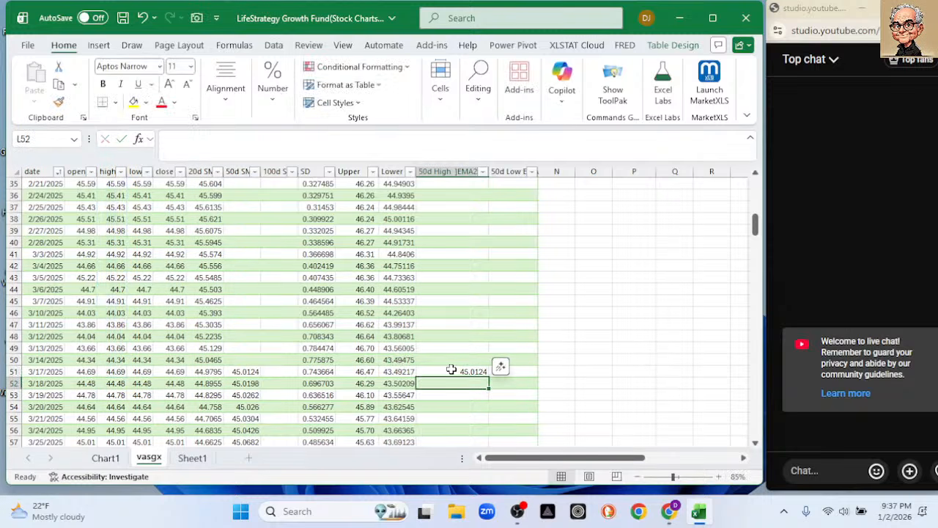
Copy the L51 average into M51 for the low prices and fill both columns down to the table's end.
left_click(450, 371)
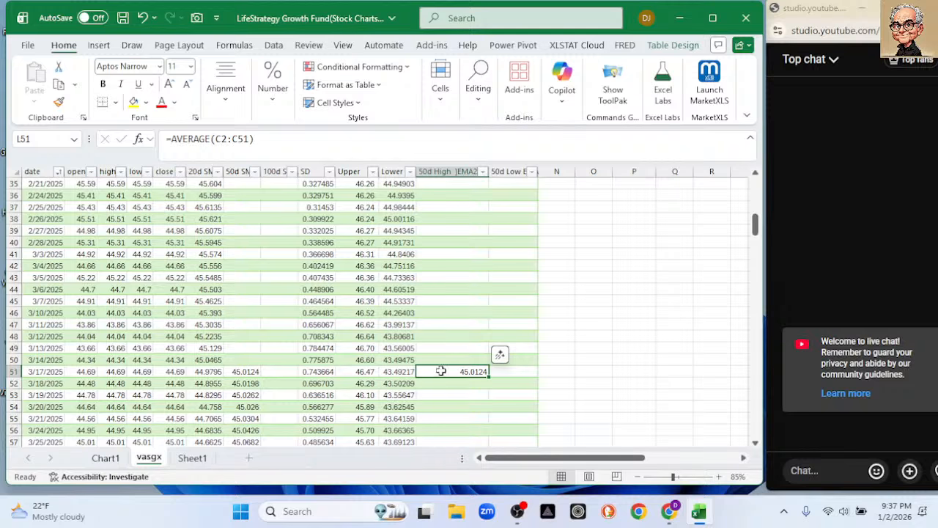
left_click_drag(488, 374, 518, 373)
left_click(517, 371)
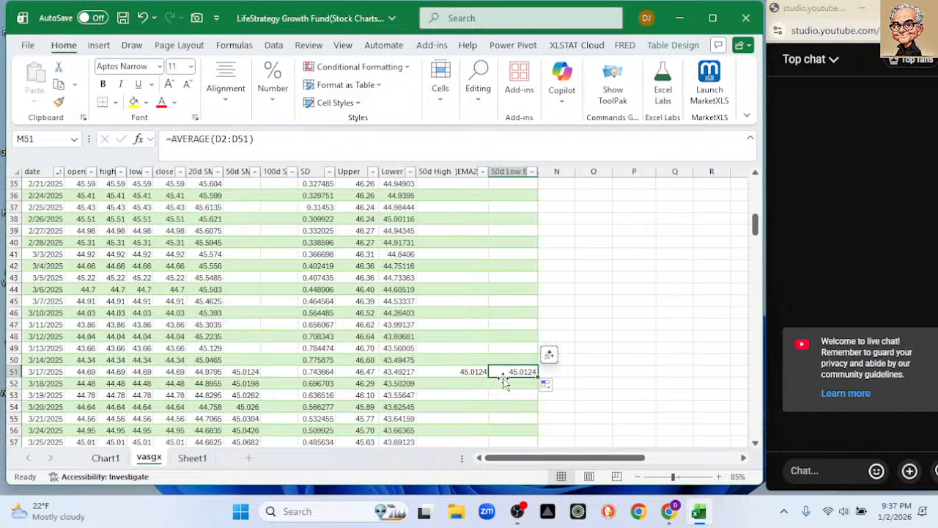
left_click(476, 371)
double_click(489, 375)
left_click(507, 371)
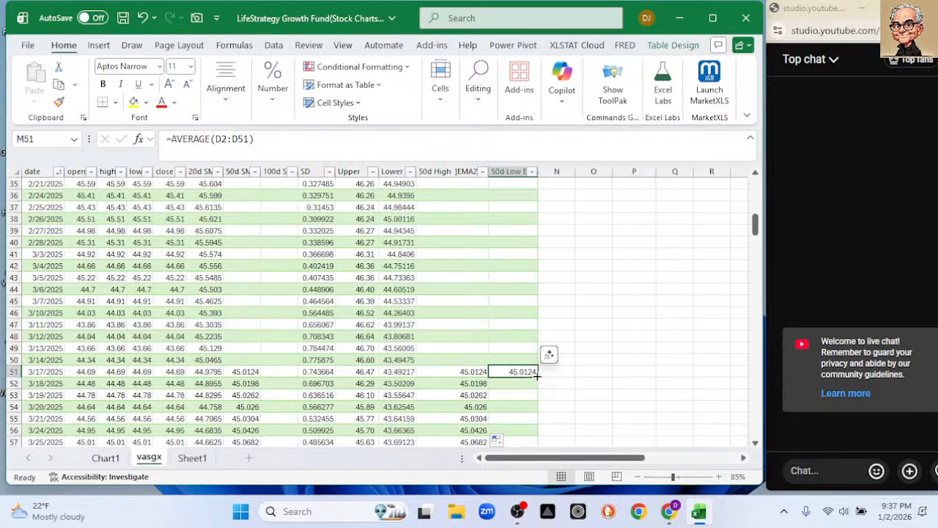
double_click(536, 374)
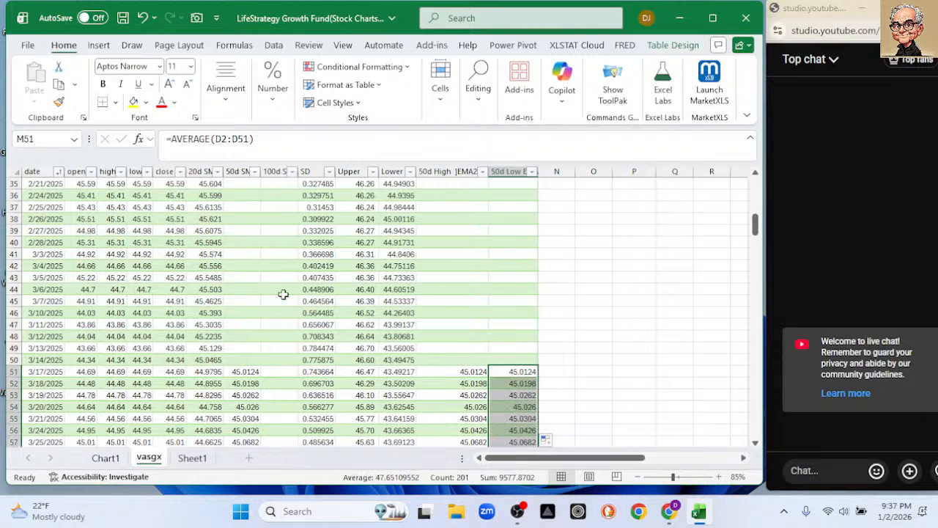
Label the two unlabelled columns of the 30-row extract 50d High in AA1 and 50d Low in AB1.
scroll(513, 310, "up", 7)
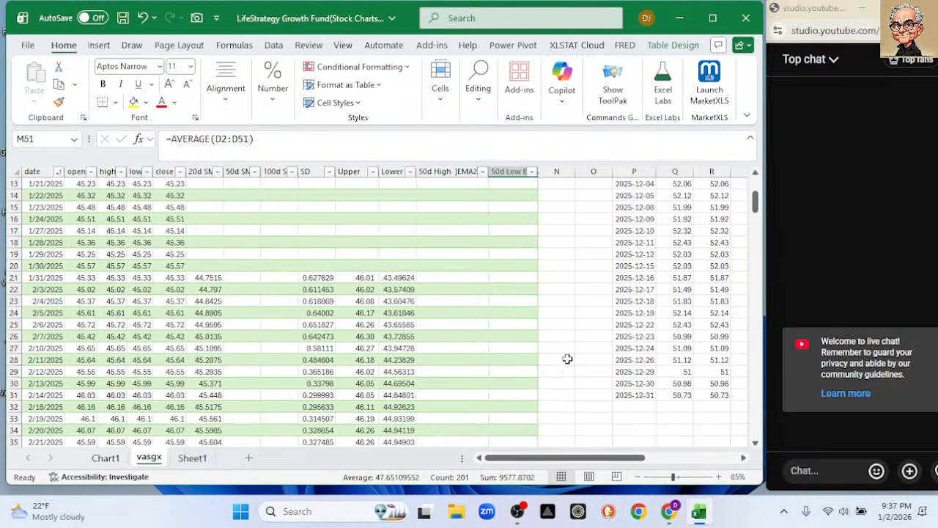
left_click_drag(591, 457, 716, 456)
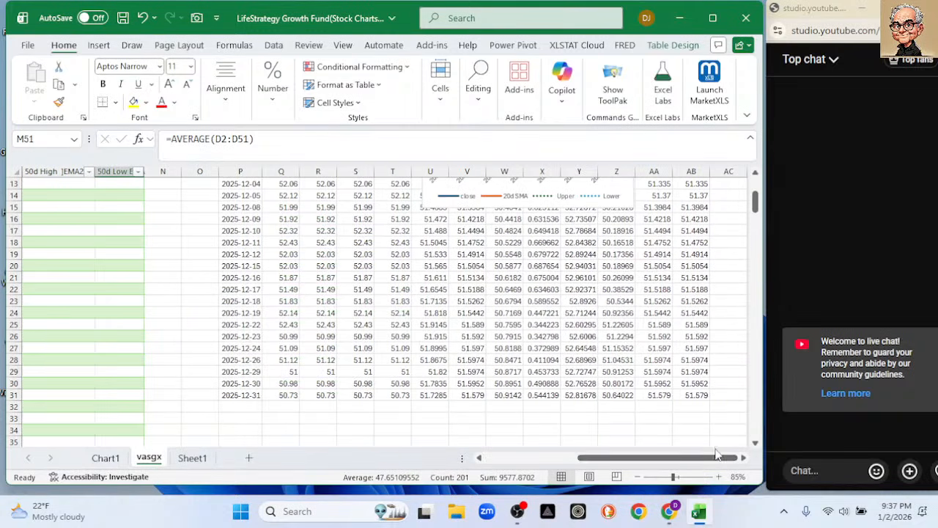
scroll(733, 269, "up", 4)
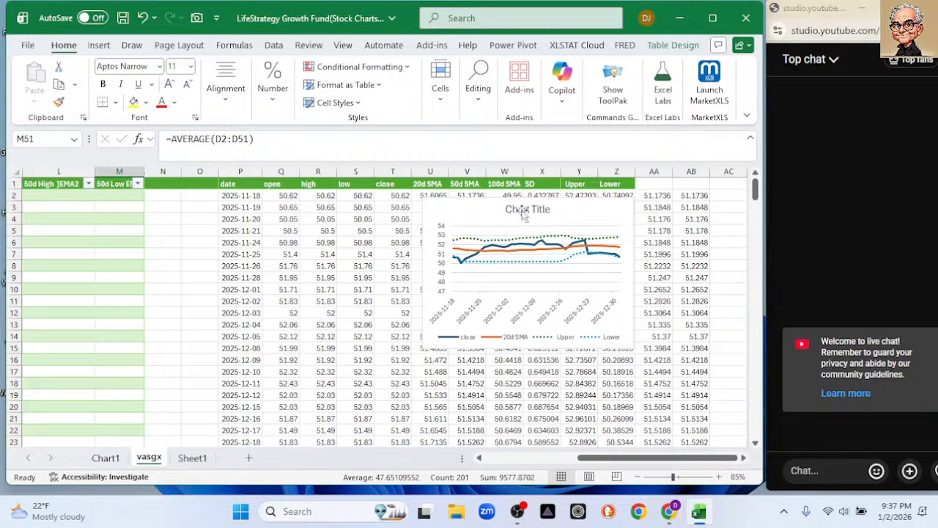
left_click(649, 185)
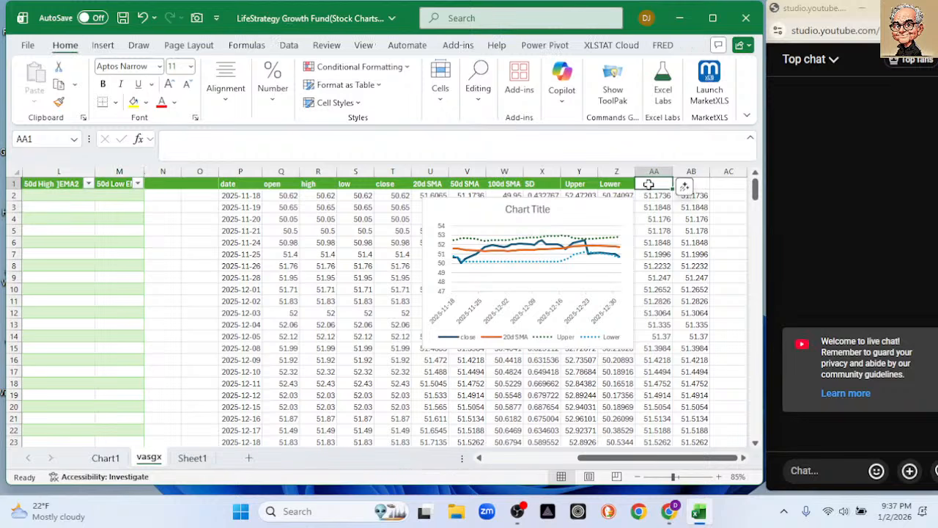
type("50d High")
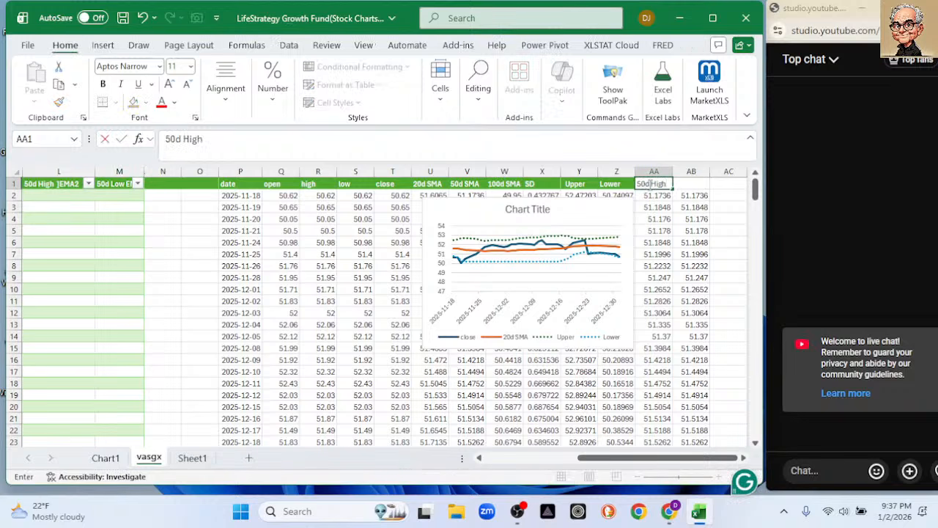
key("Tab")
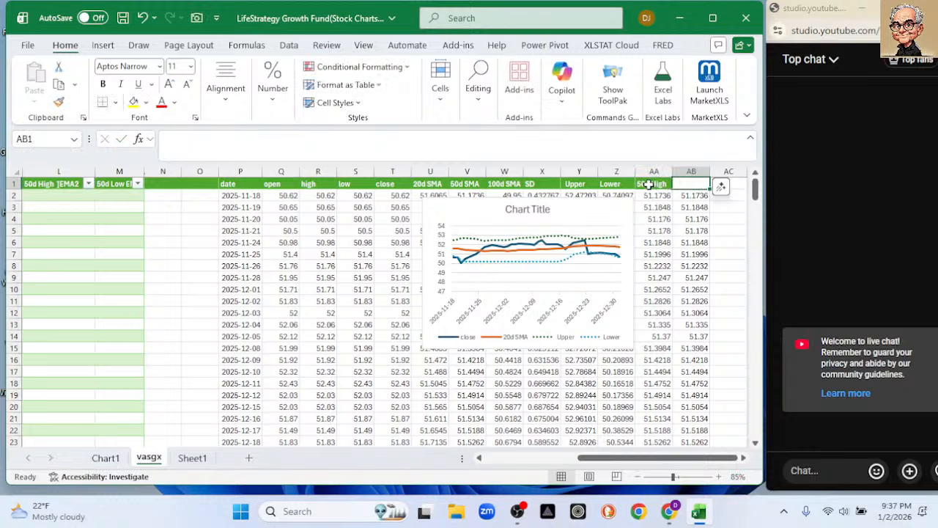
type("50d Low")
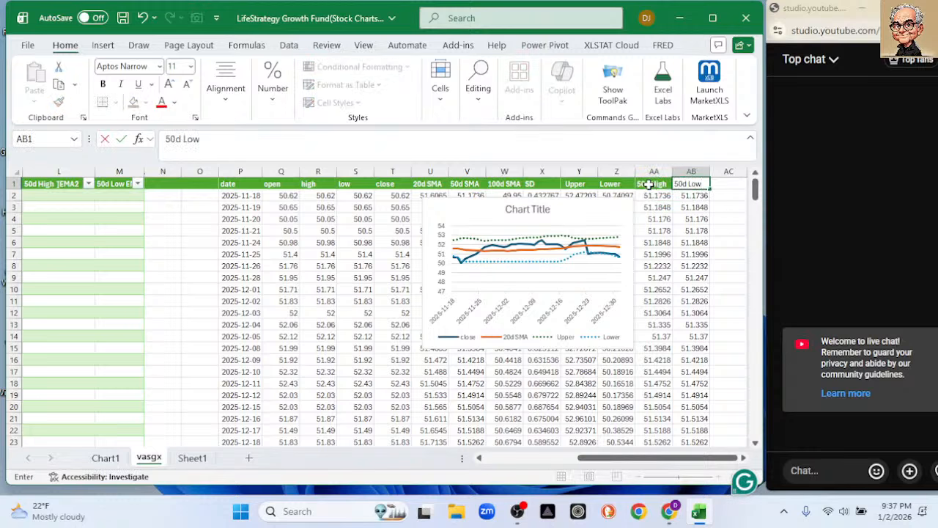
key("Return")
Move the 20-day SMA band chart clear of the extract's indicator columns and enlarge it slightly.
left_click_drag(508, 202, 81, 203)
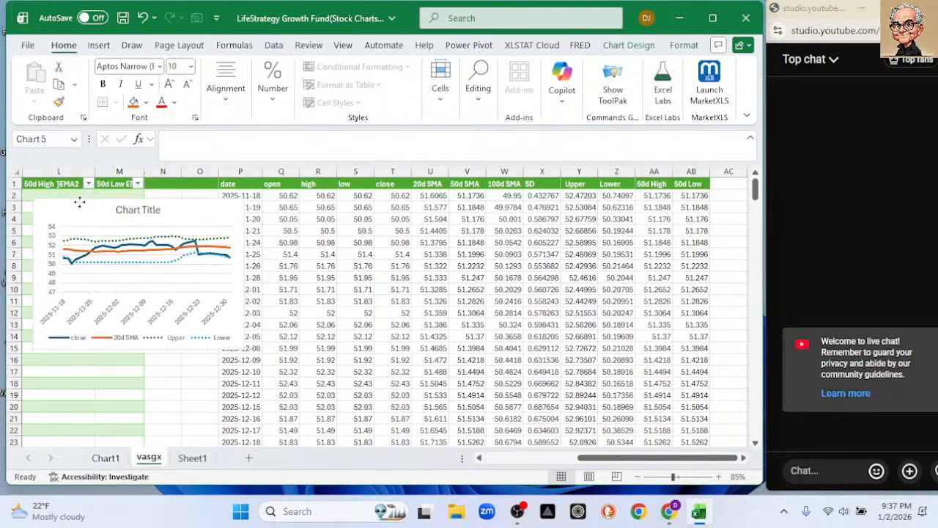
left_click_drag(244, 350, 256, 382)
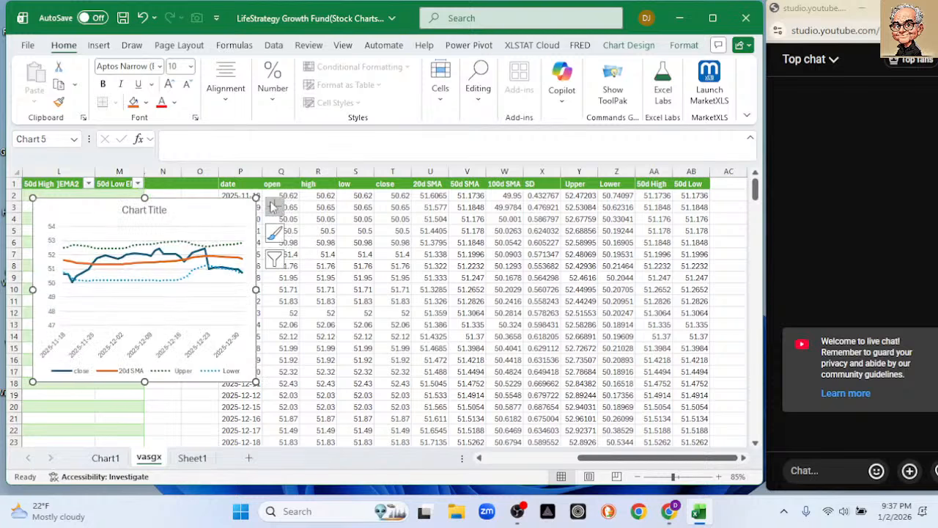
Insert a 2-D line chart from the extract's date, close, 50d High and 50d Low columns.
left_click(248, 195)
left_click(252, 183)
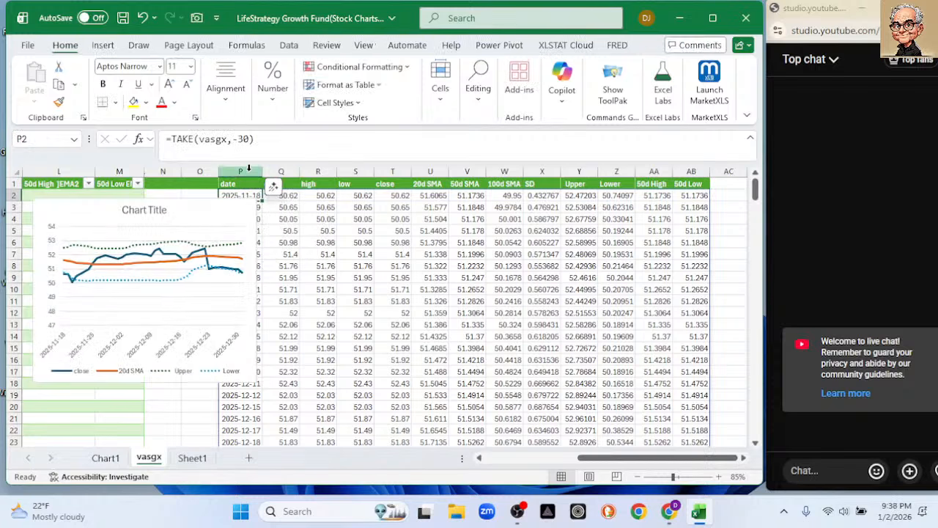
key("ctrl+shift+Down")
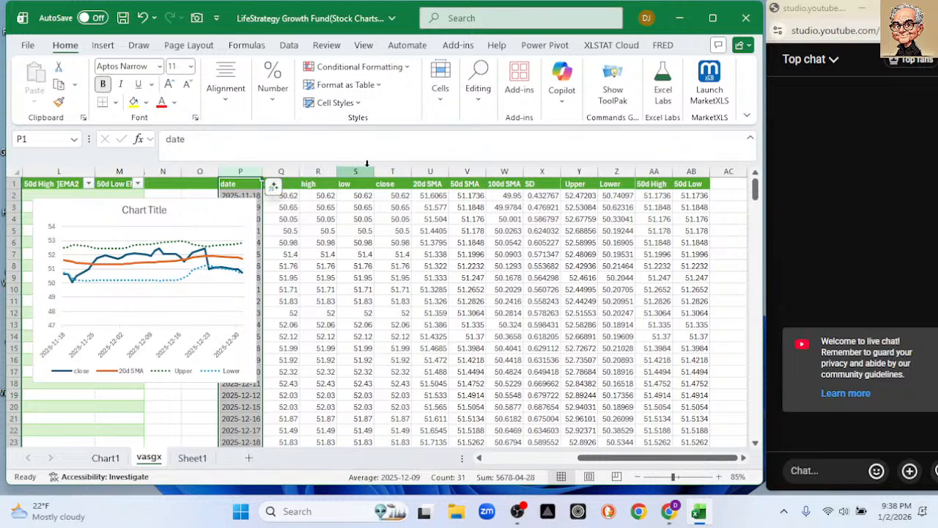
left_click(389, 170, "ctrl")
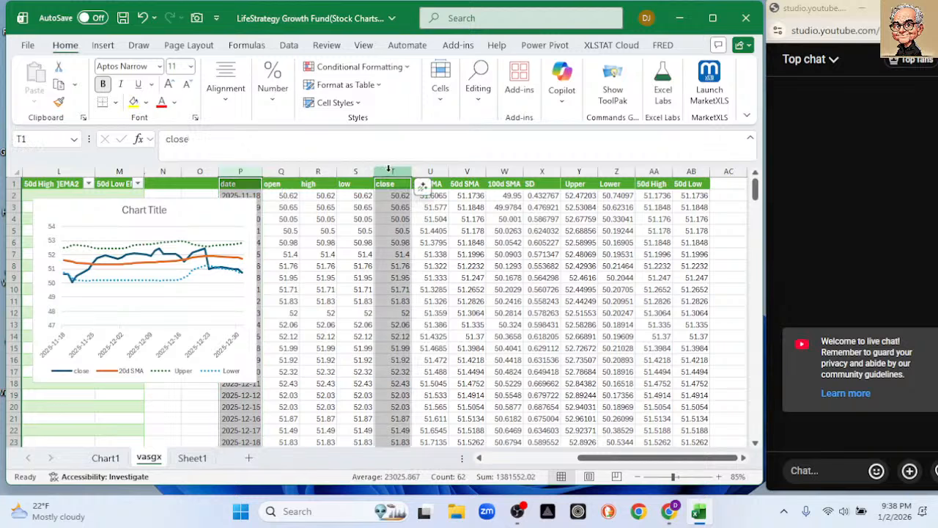
left_click(647, 170, "ctrl")
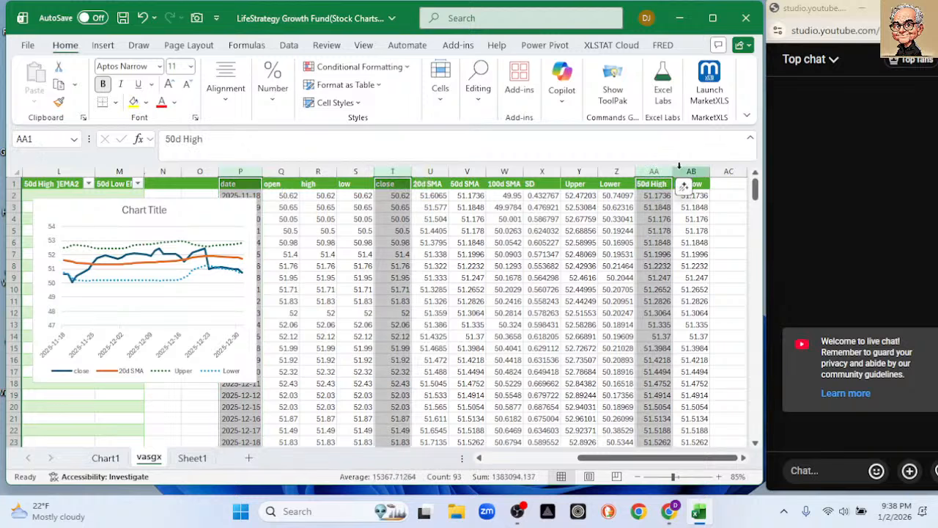
left_click(686, 170, "ctrl")
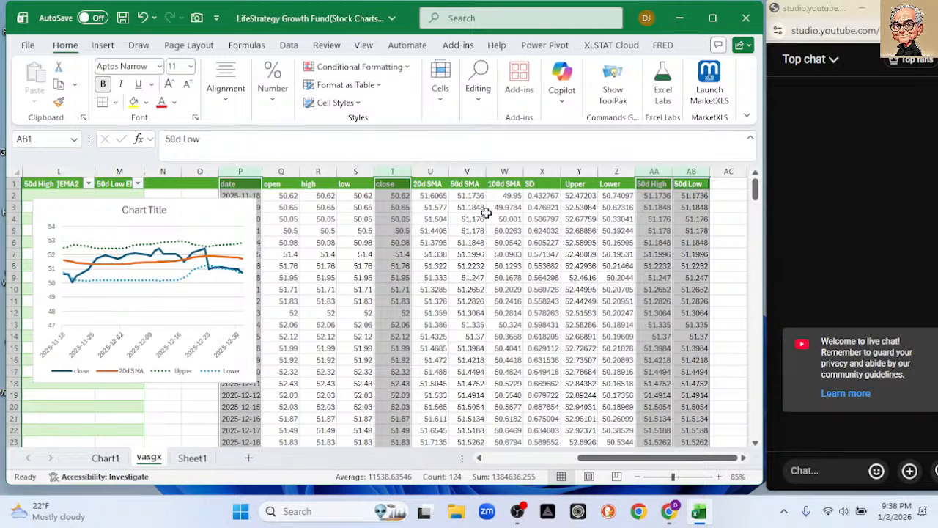
left_click(103, 46)
left_click(235, 84)
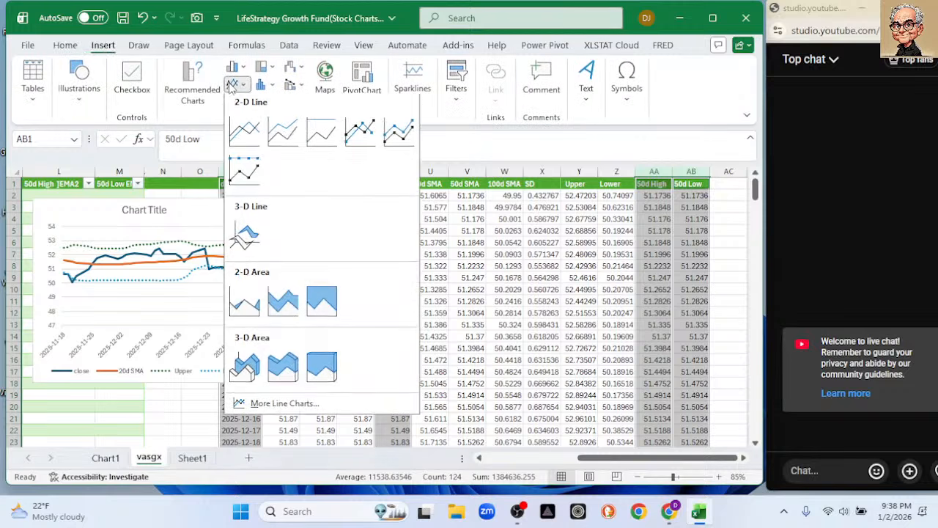
left_click(256, 129)
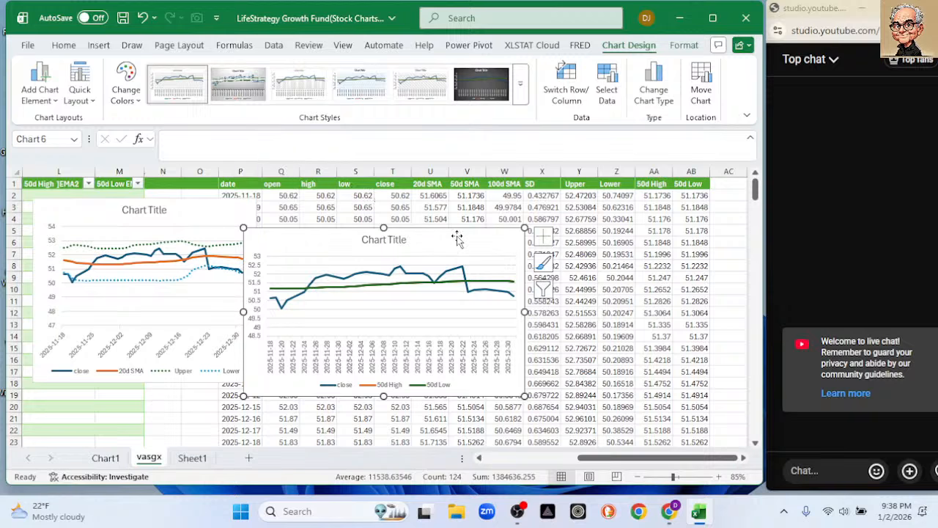
Delete the 50-day high and low line chart and the 20-day SMA band chart.
key("Delete")
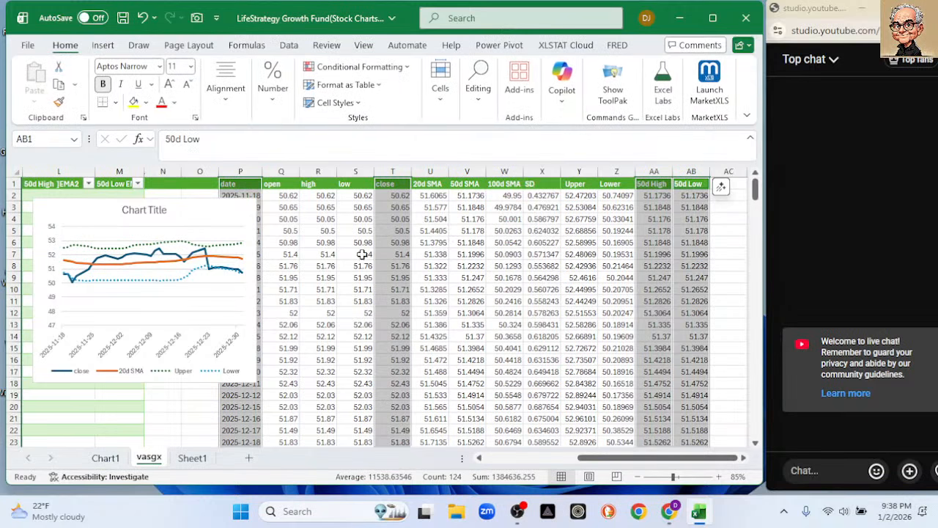
left_click(180, 208)
key("Delete")
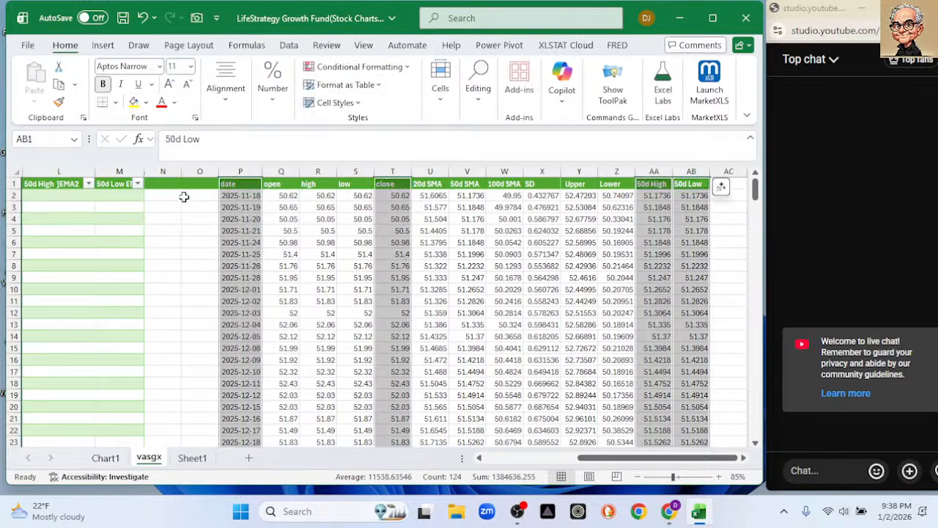
Examine the average formulas in L51 and M51 and compare the open, high, low and close prices in row 31.
left_click_drag(597, 457, 429, 456)
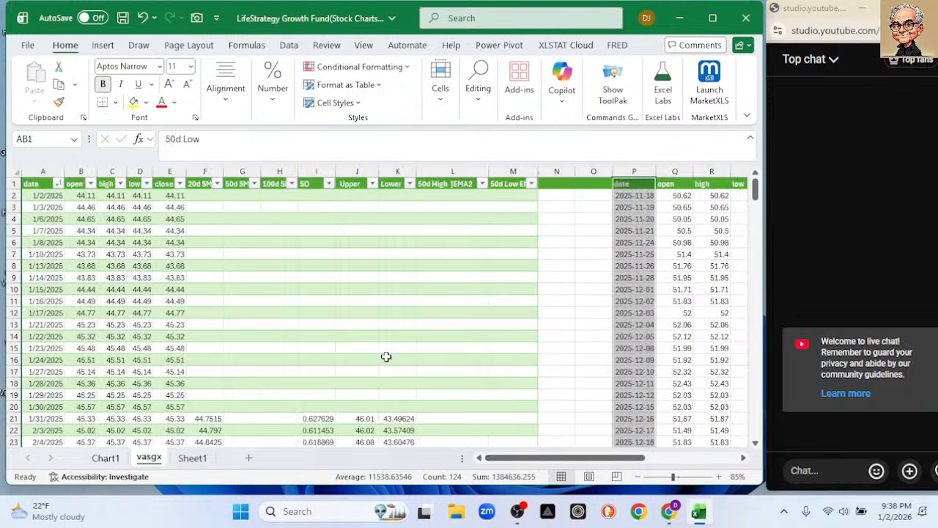
left_click(362, 417)
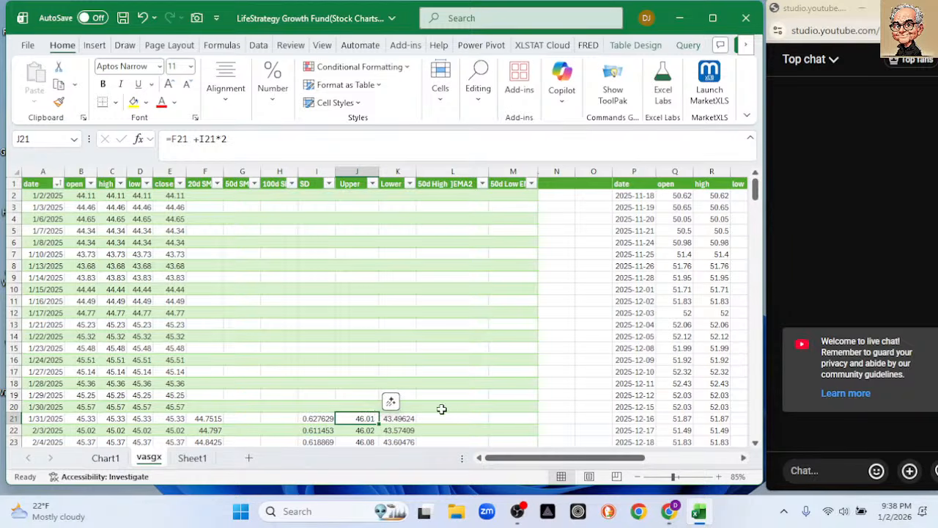
scroll(469, 393, "down", 4)
scroll(475, 392, "down", 5)
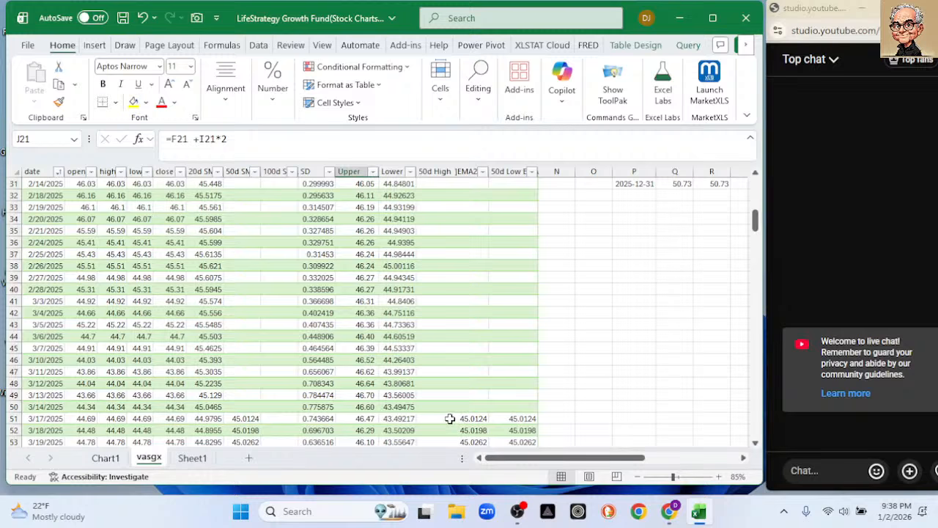
left_click(450, 418)
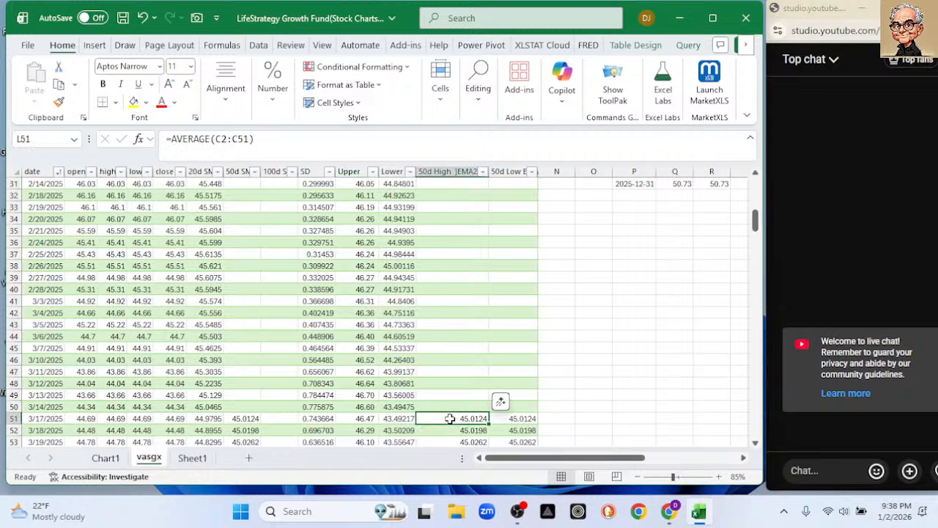
left_click(517, 418)
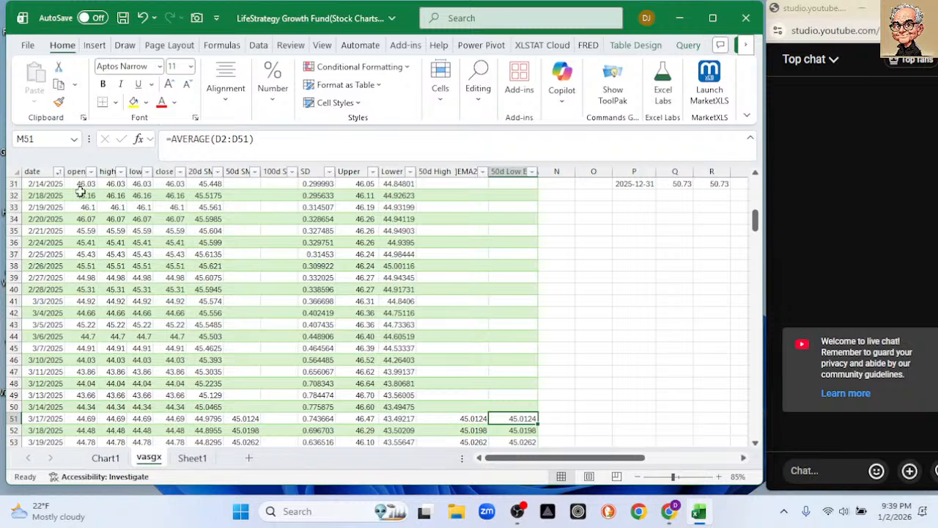
left_click_drag(82, 184, 164, 184)
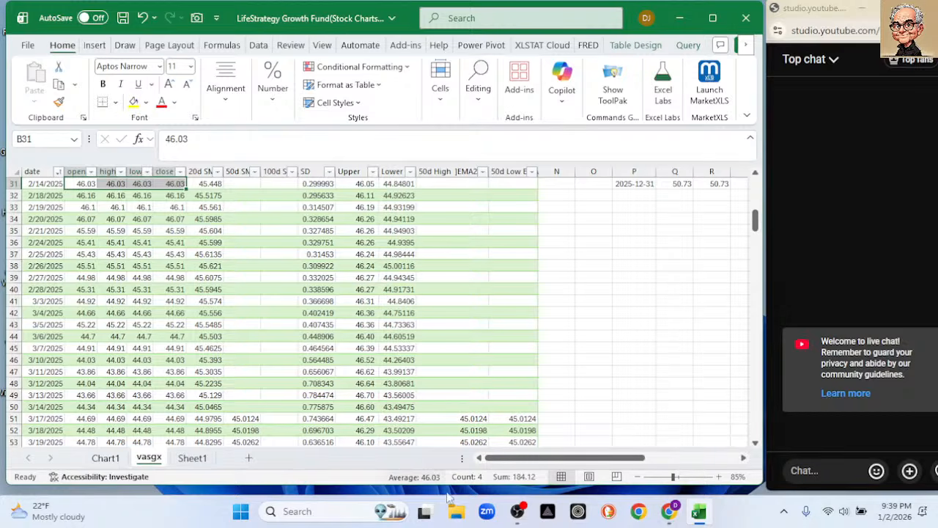
left_click(517, 511)
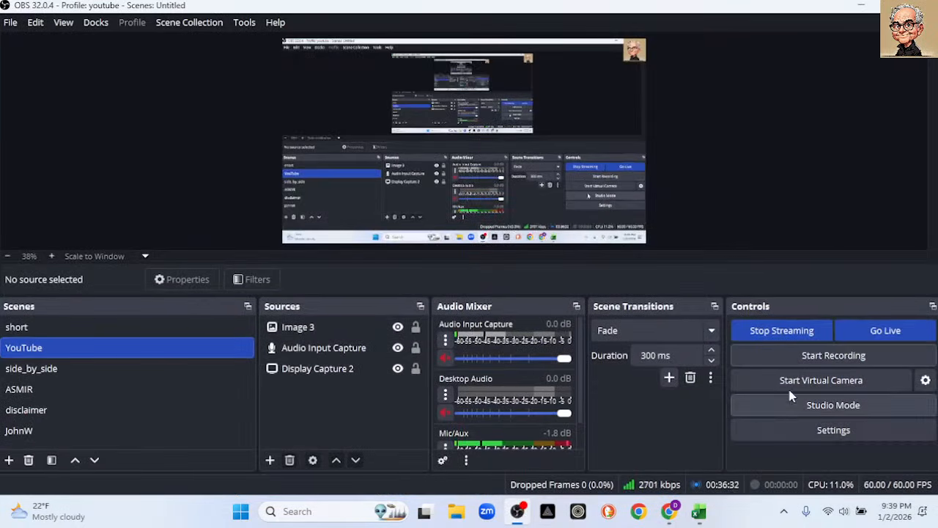